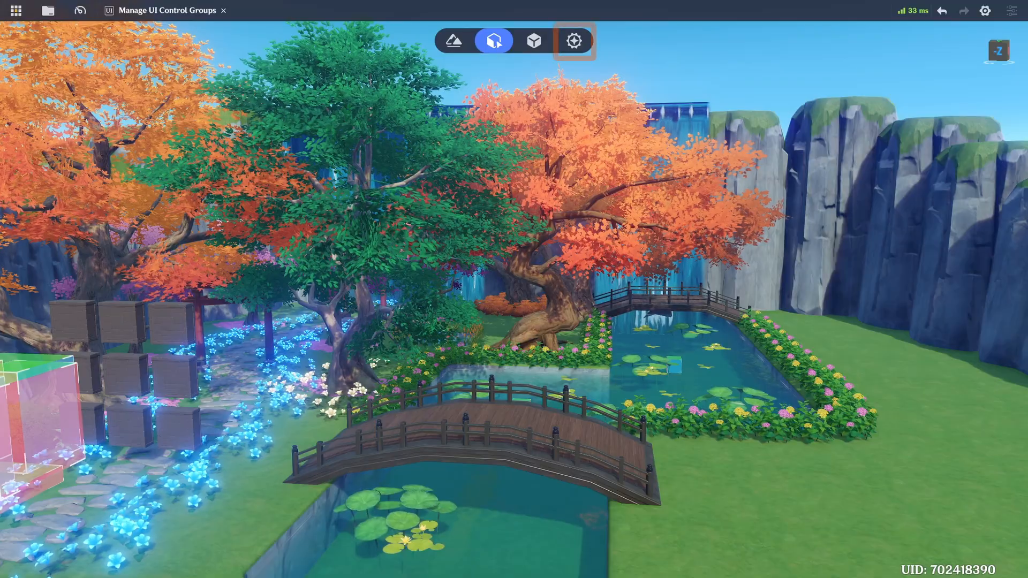
- Open the default player template in the combat preset and toggle Always Show Cursor off and back on
{"action": "left_click", "coordinate": [54, 12]}
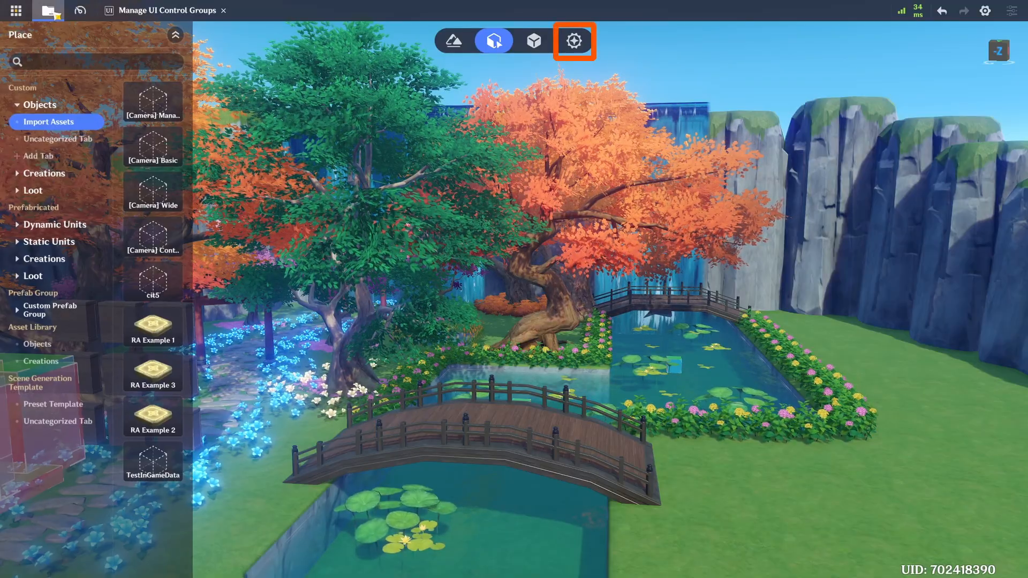
{"action": "left_click", "coordinate": [572, 41]}
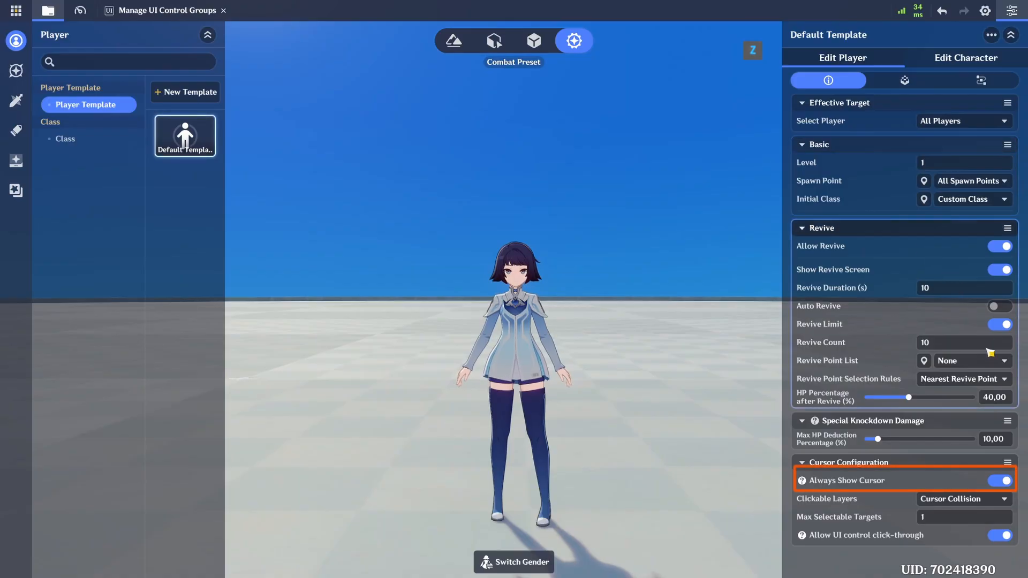
{"action": "left_click", "coordinate": [997, 480]}
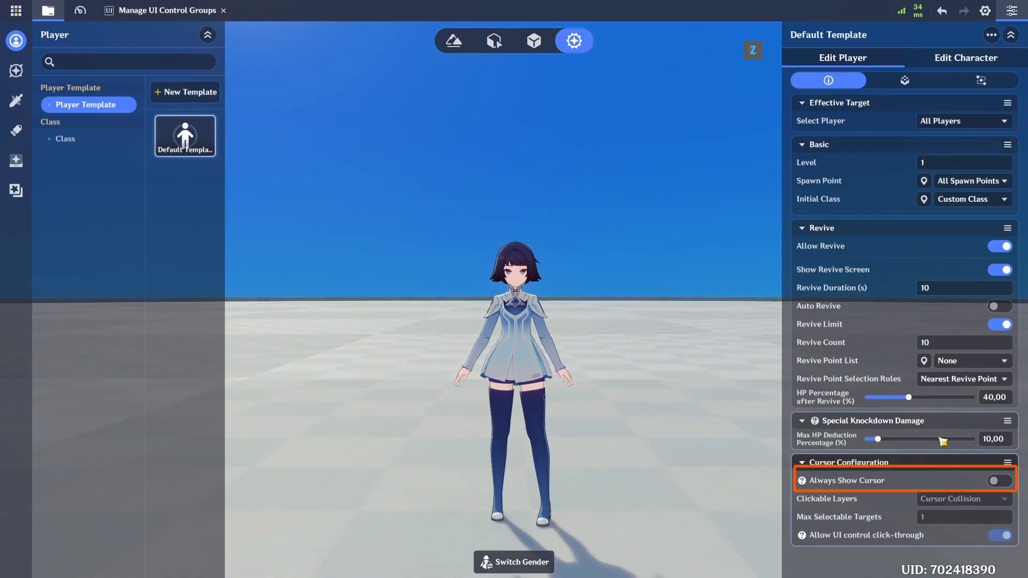
{"action": "left_click", "coordinate": [1000, 482]}
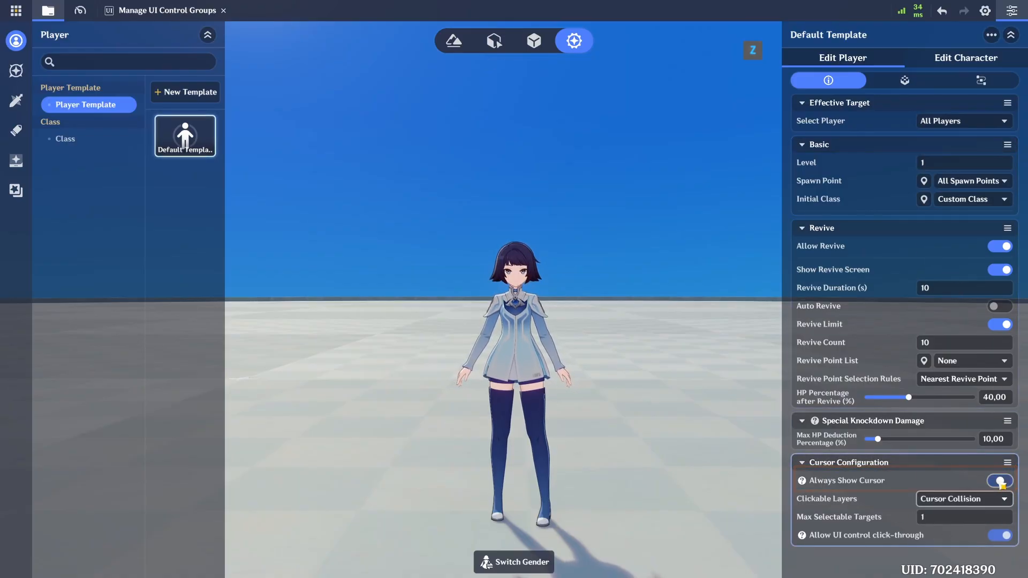
- Examine the Clickable Layers options and the explanation of Allow UI control click-through in the Cursor Configuration
{"action": "left_click", "coordinate": [954, 500]}
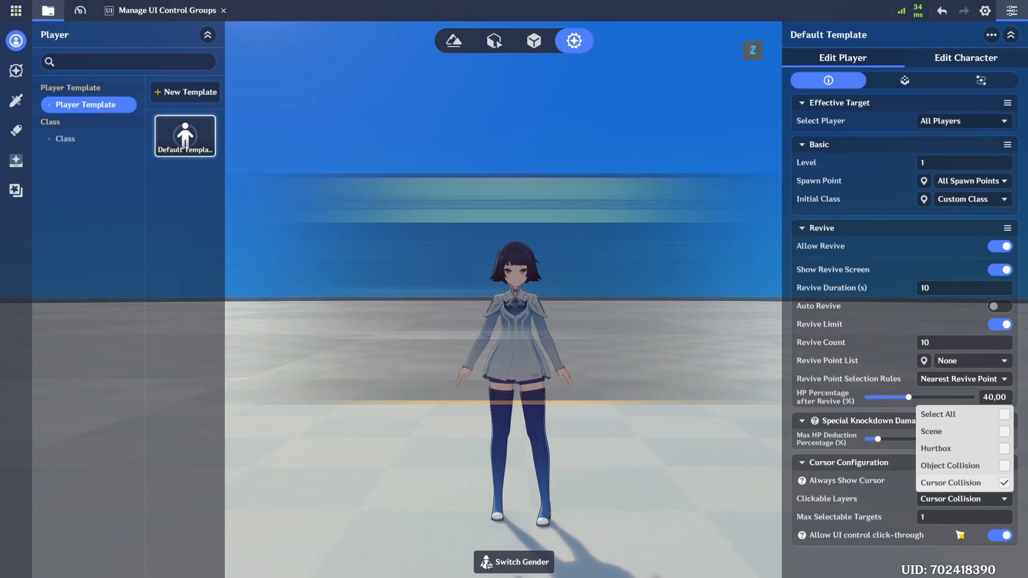
{"action": "left_click", "coordinate": [960, 535]}
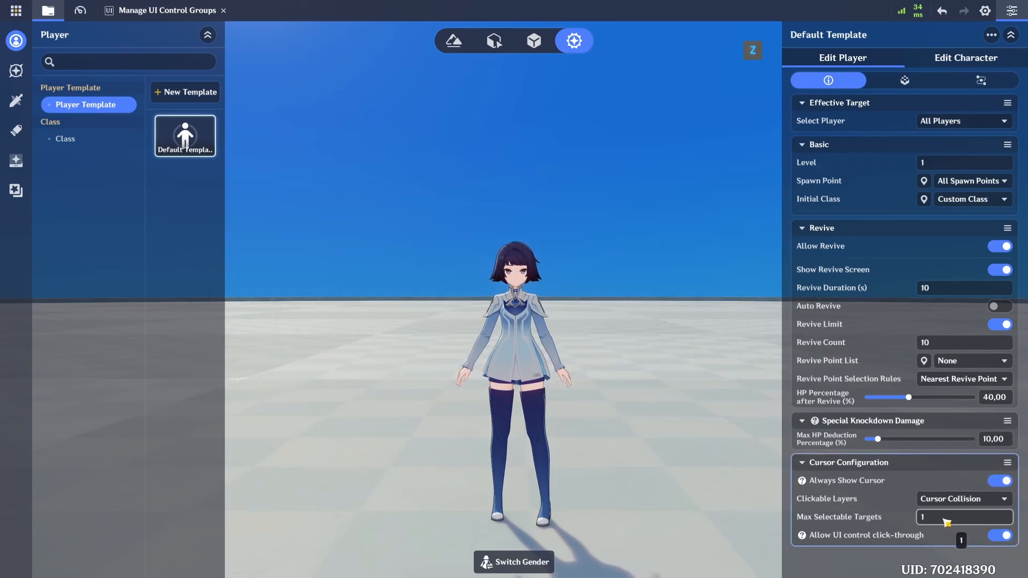
{"action": "mouse_move", "coordinate": [803, 537]}
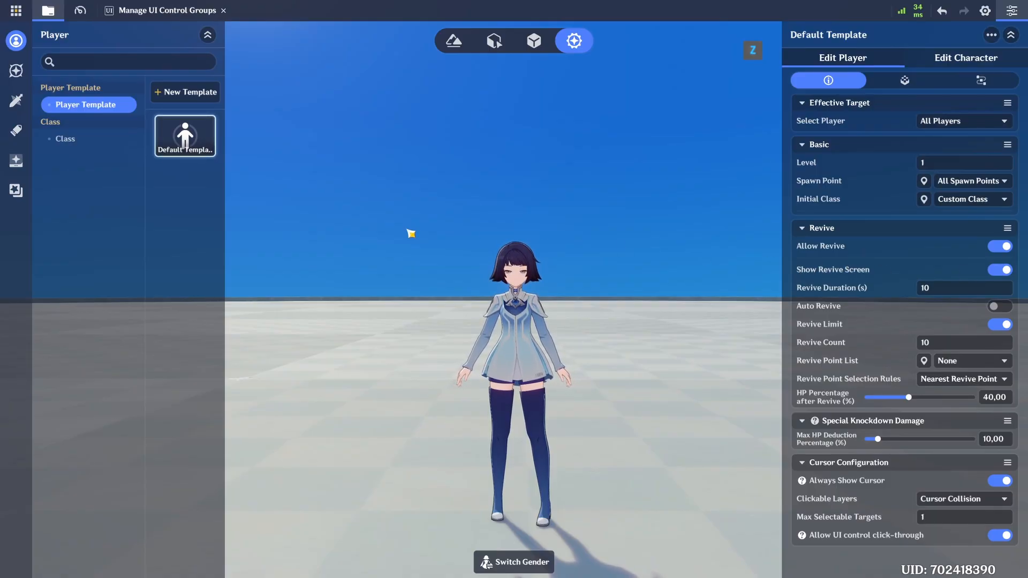
- Open Manage UI Control Groups and add a prefabricated Custom Button to the Default Layout
{"action": "left_click", "coordinate": [16, 10]}
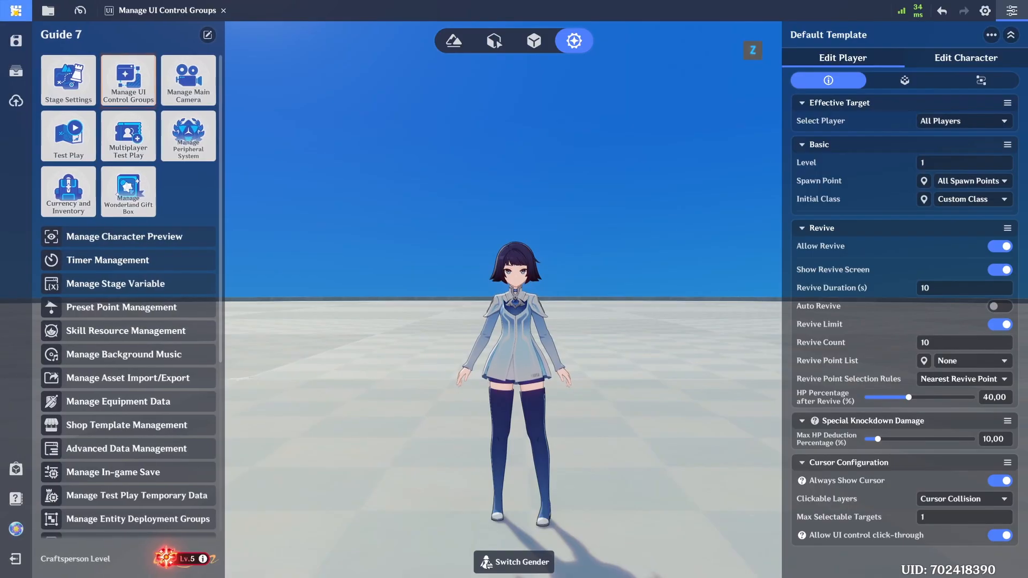
{"action": "left_click", "coordinate": [140, 94]}
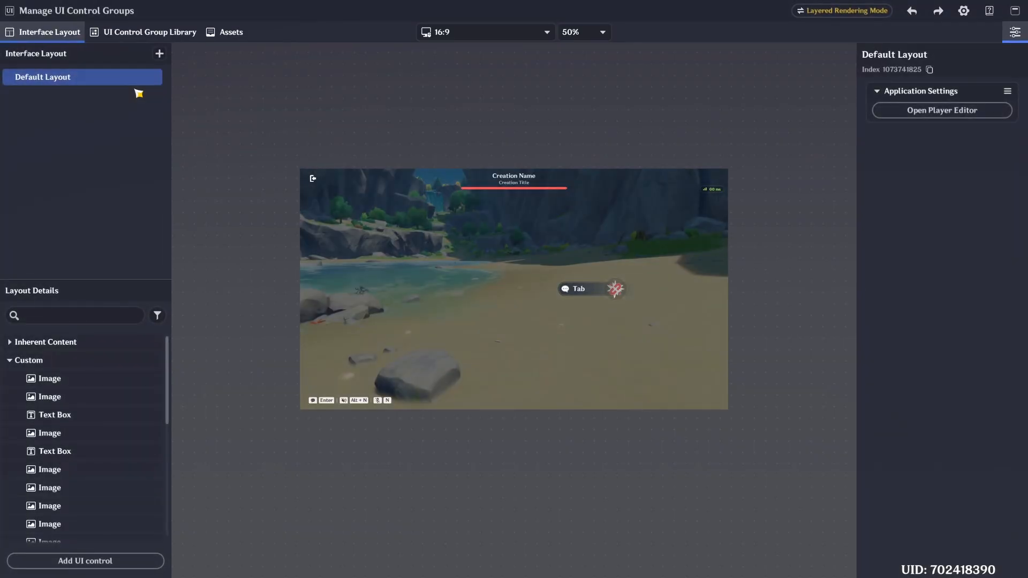
{"action": "left_click", "coordinate": [27, 360]}
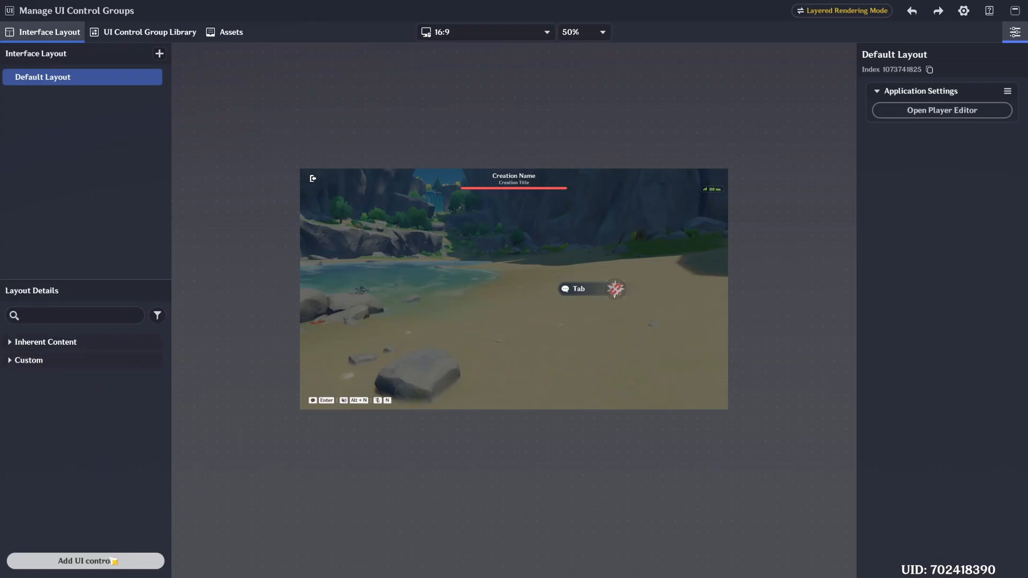
{"action": "left_click", "coordinate": [114, 561]}
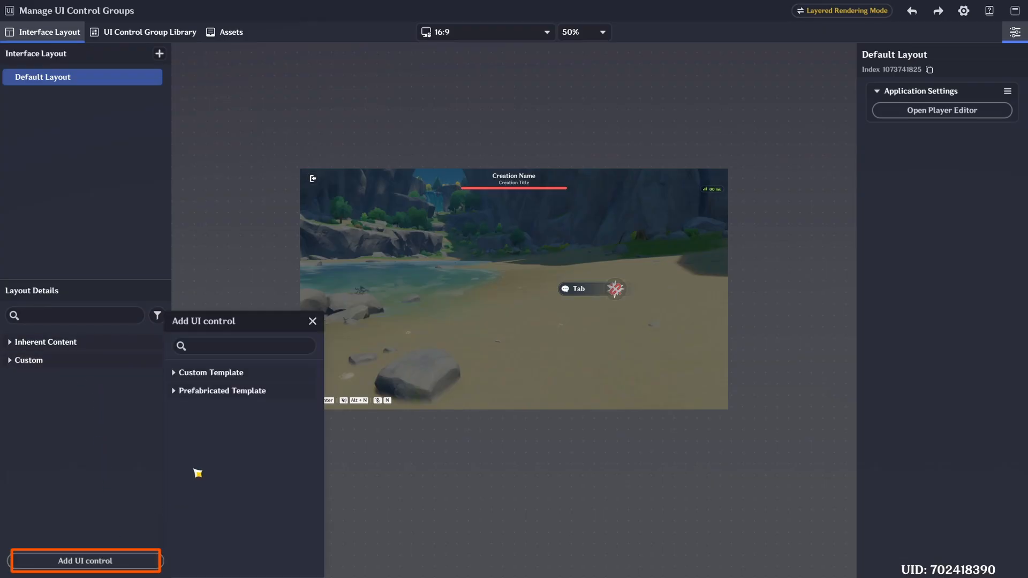
{"action": "left_click", "coordinate": [223, 391]}
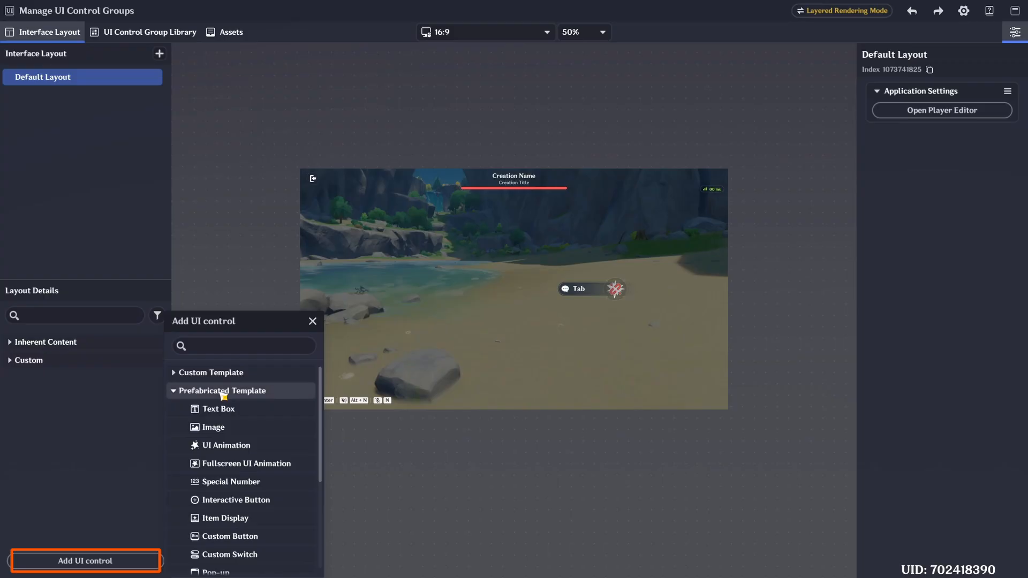
{"action": "left_click", "coordinate": [245, 538]}
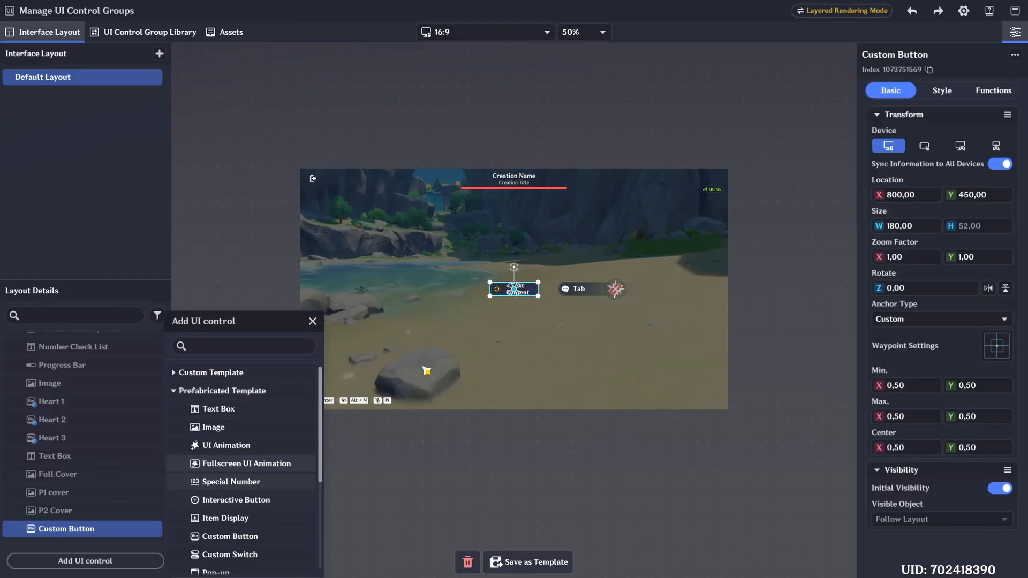
- Preview the layout in the 16:9 controller display and map the new Custom Button to Pick Up/Interact on the gamepad
{"action": "scroll", "coordinate": [504, 310], "scroll_direction": "up", "scroll_amount": 9}
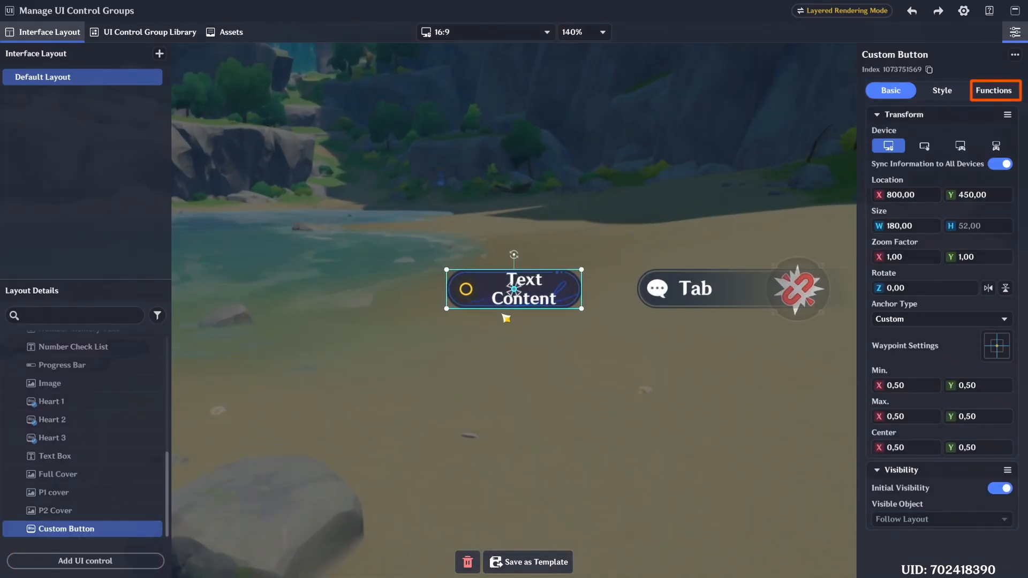
{"action": "scroll", "coordinate": [503, 324], "scroll_direction": "up", "scroll_amount": 2}
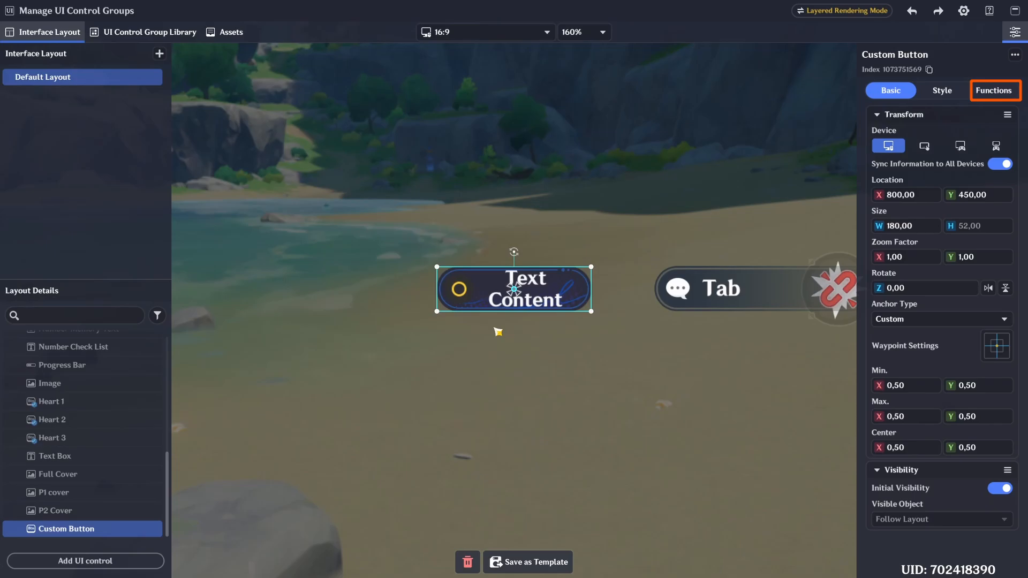
{"action": "left_click", "coordinate": [997, 92]}
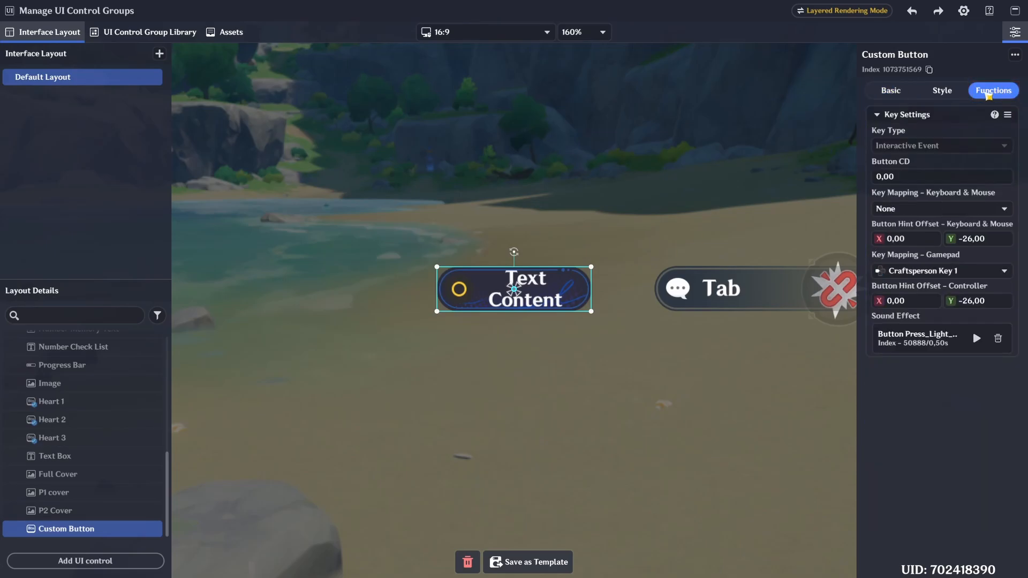
{"action": "left_click", "coordinate": [516, 33]}
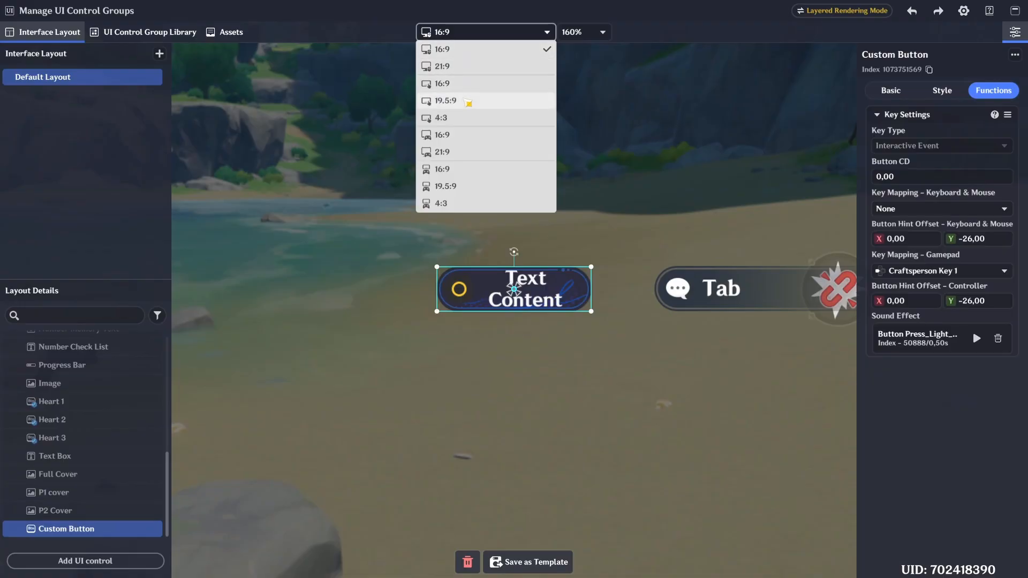
{"action": "left_click", "coordinate": [456, 135]}
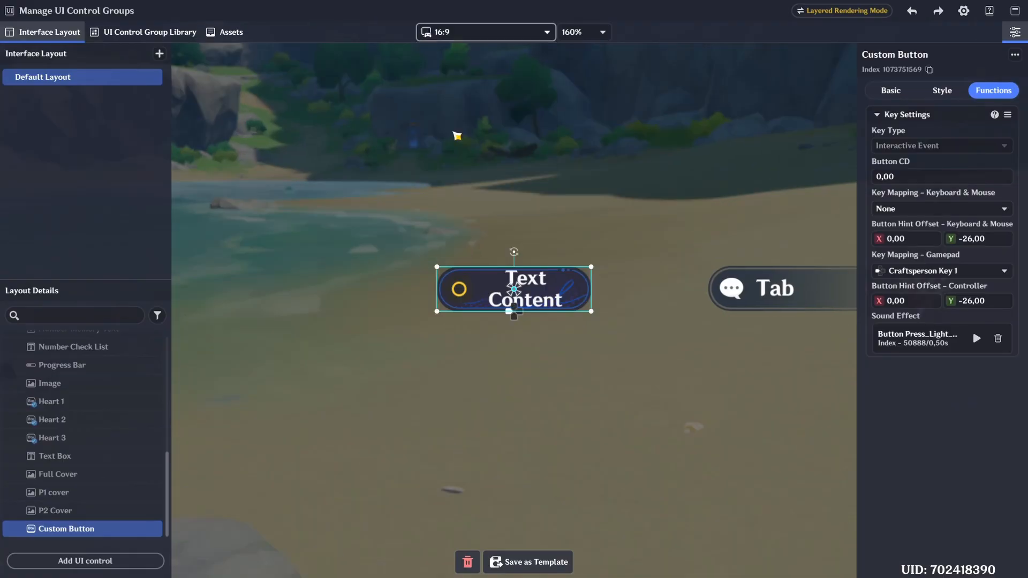
{"action": "left_click", "coordinate": [954, 271]}
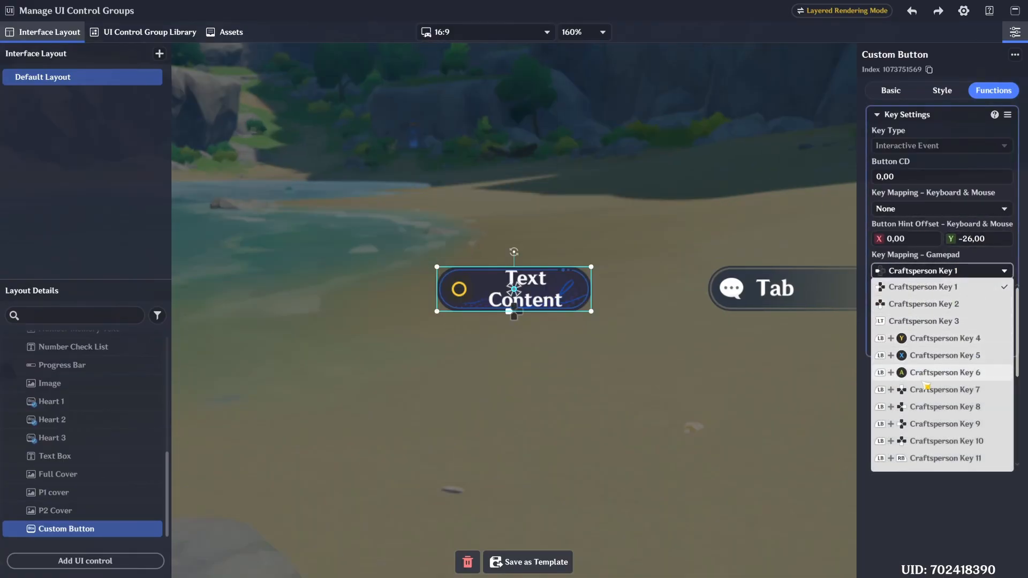
{"action": "scroll", "coordinate": [952, 292], "scroll_direction": "down", "scroll_amount": 3}
{"action": "scroll", "coordinate": [951, 291], "scroll_direction": "down", "scroll_amount": 3}
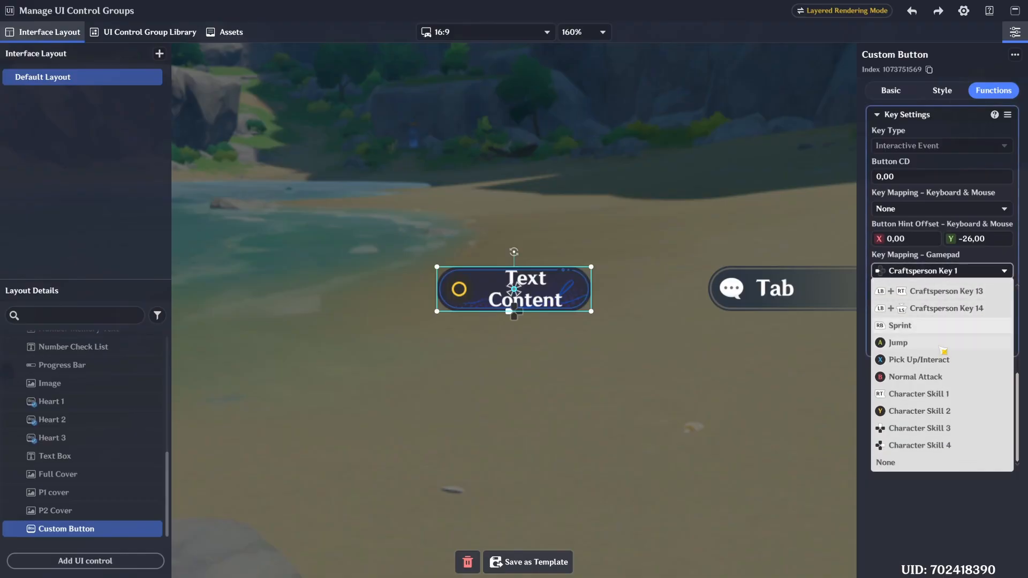
{"action": "left_click", "coordinate": [930, 360]}
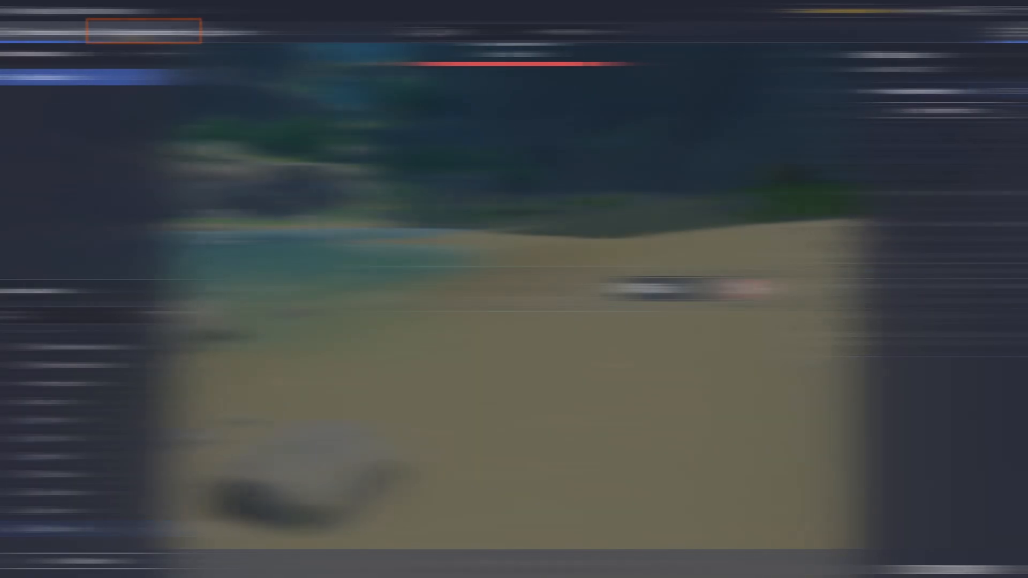
- Open the UI Control Group Library and hide the Main Menu and Sequence Memory pages along with both their tutorial pages
{"action": "left_click", "coordinate": [131, 33]}
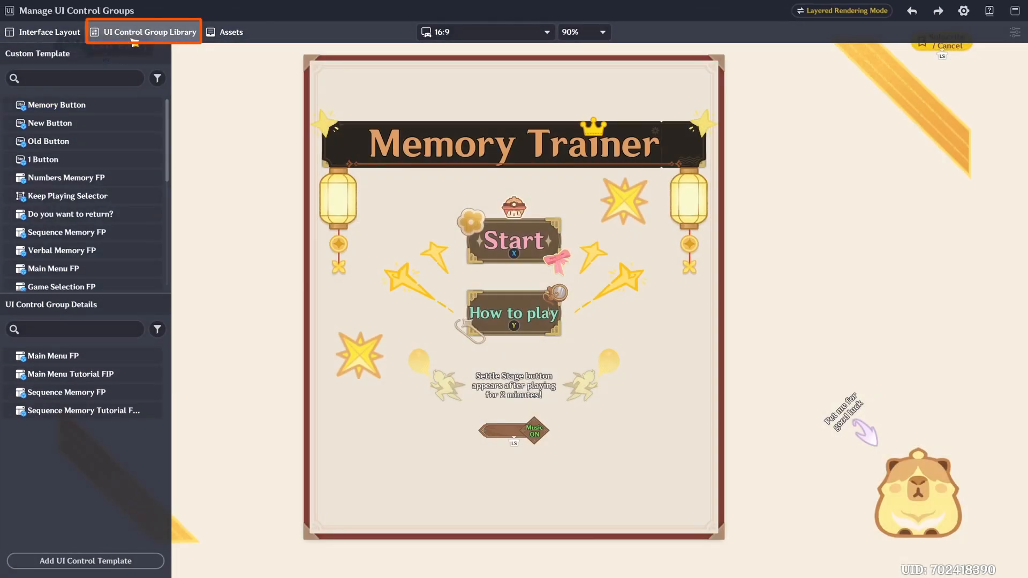
{"action": "scroll", "coordinate": [262, 332], "scroll_direction": "down", "scroll_amount": 5}
{"action": "scroll", "coordinate": [261, 336], "scroll_direction": "up", "scroll_amount": 2}
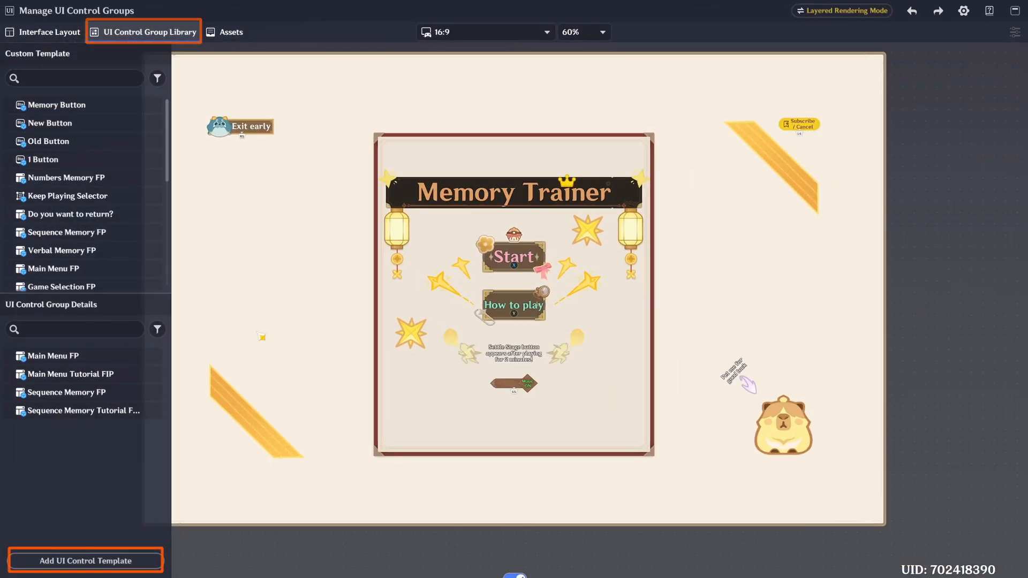
{"action": "left_click", "coordinate": [152, 355]}
{"action": "left_click", "coordinate": [153, 374]}
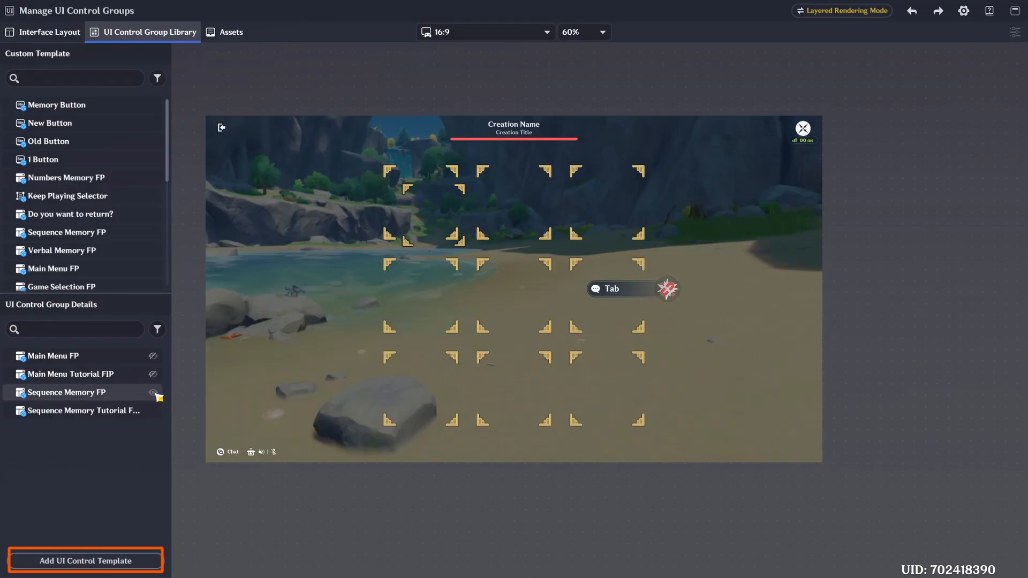
{"action": "left_click", "coordinate": [153, 393]}
{"action": "left_click", "coordinate": [152, 410]}
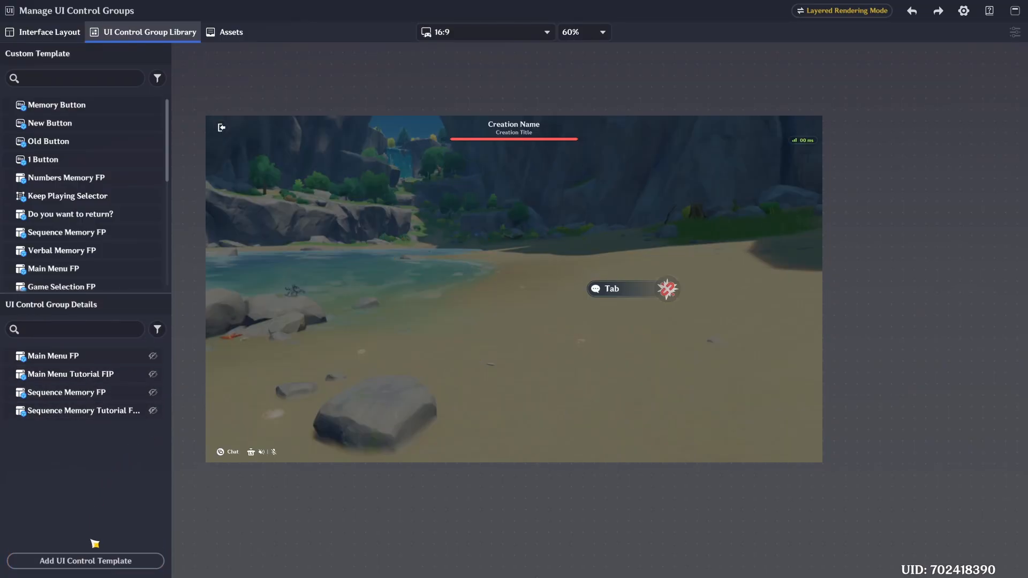
- Add a Floating Interaction Page template and open its page container for detailed editing
{"action": "left_click", "coordinate": [96, 560]}
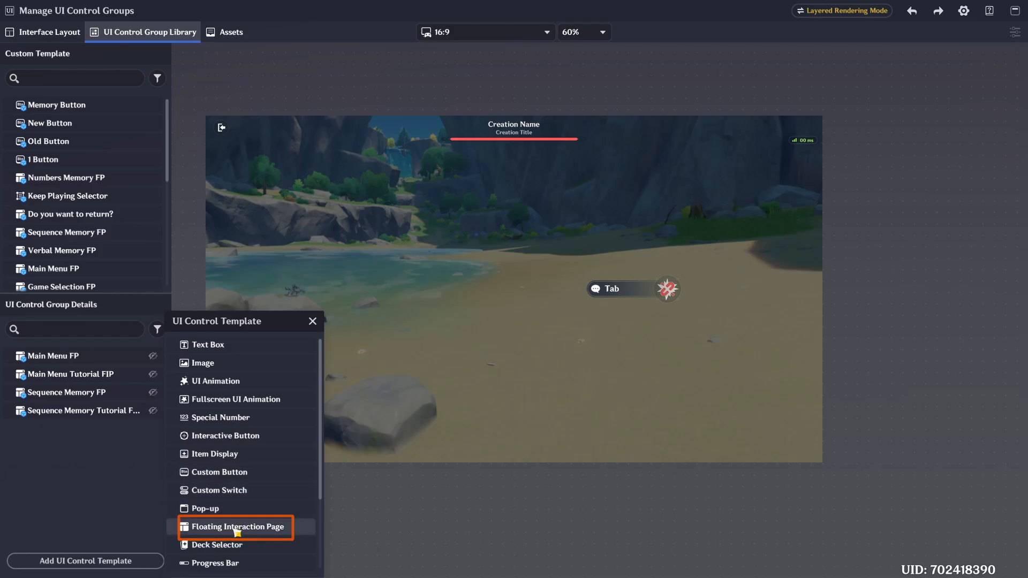
{"action": "left_click", "coordinate": [231, 527]}
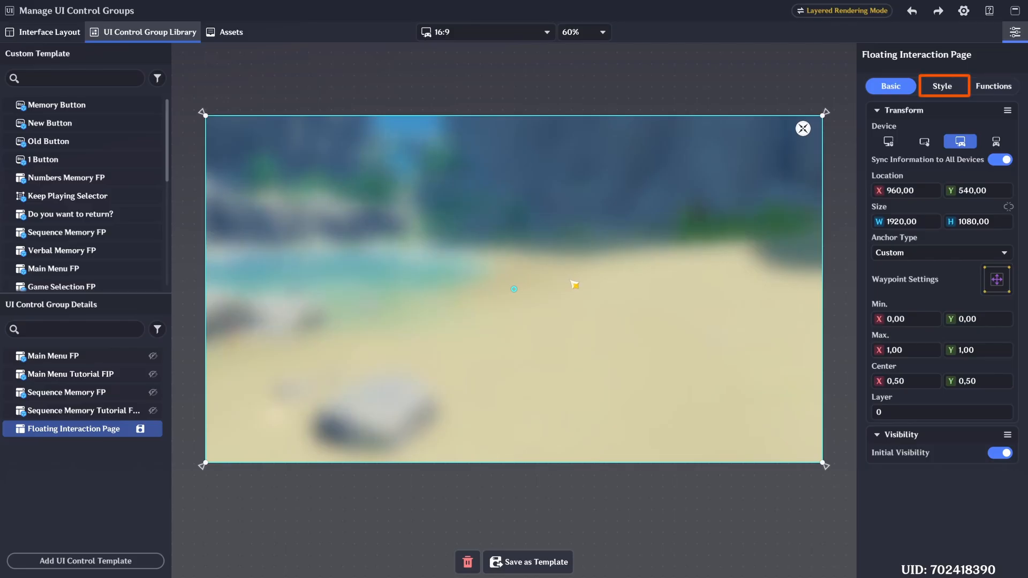
{"action": "left_click", "coordinate": [962, 88]}
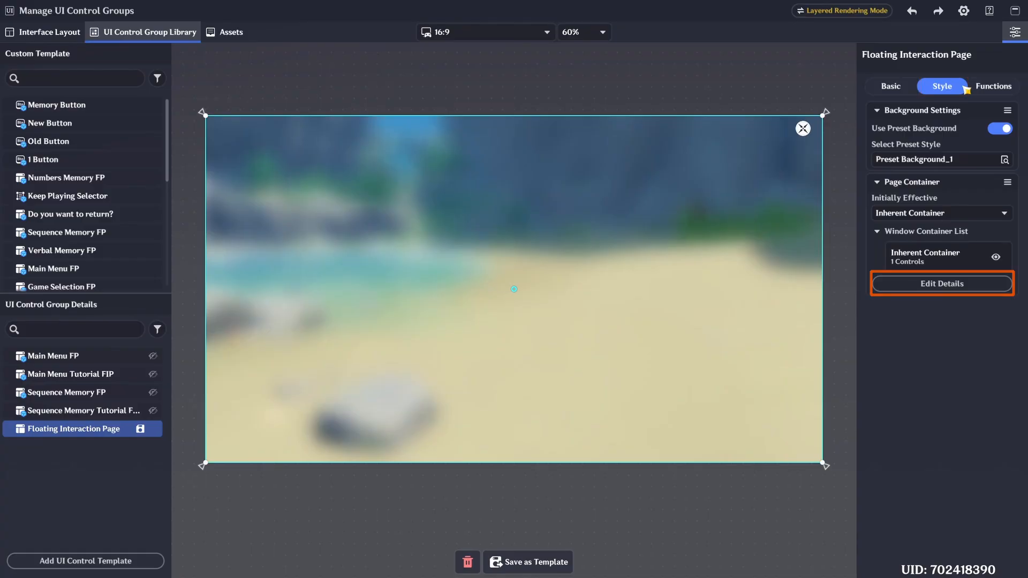
{"action": "left_click", "coordinate": [952, 282]}
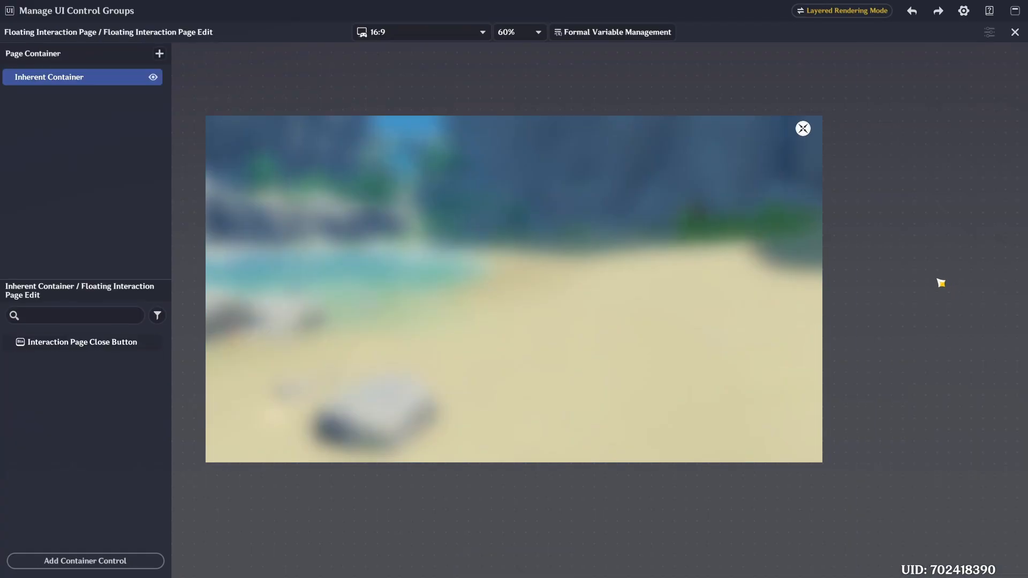
- Add a Custom Button to the Inherent Container of the Floating Interaction Page
{"action": "scroll", "coordinate": [576, 227], "scroll_direction": "up", "scroll_amount": 1}
{"action": "scroll", "coordinate": [546, 246], "scroll_direction": "down", "scroll_amount": 1}
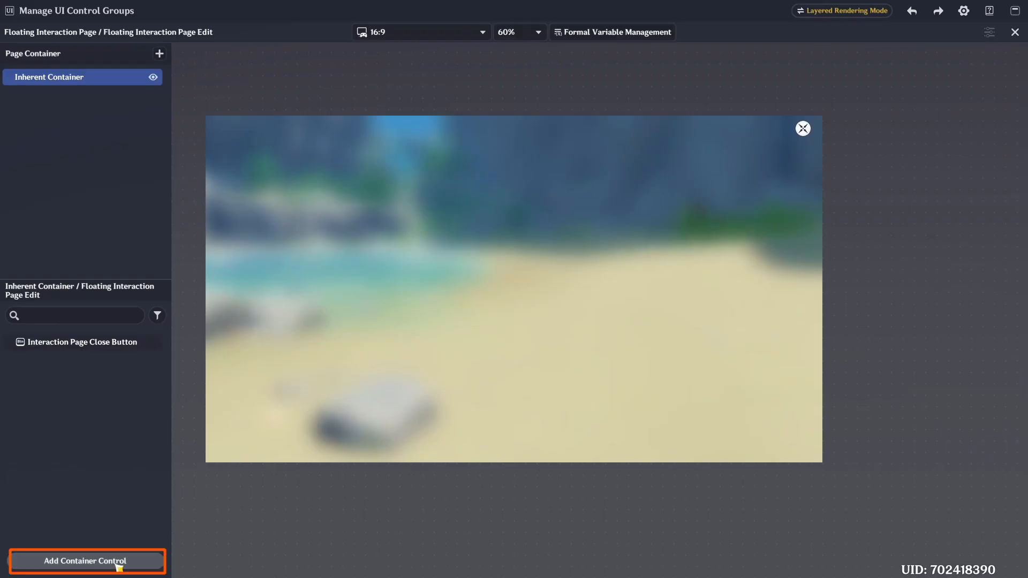
{"action": "left_click", "coordinate": [88, 561]}
{"action": "left_click", "coordinate": [227, 455]}
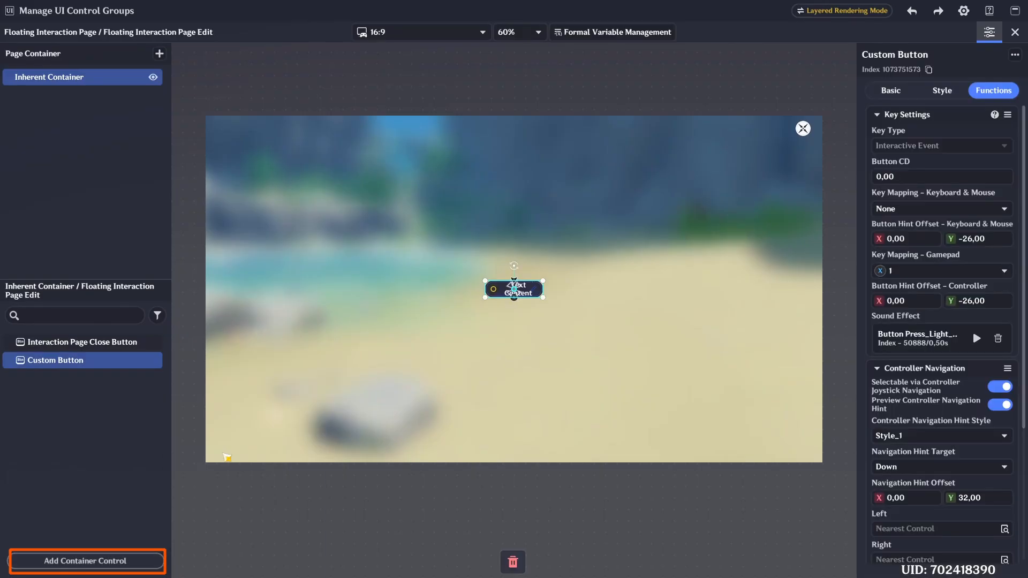
- Review the Custom Button's Basic, Style and Functions settings, including its gamepad mapping and controller navigation
{"action": "scroll", "coordinate": [467, 324], "scroll_direction": "up", "scroll_amount": 5}
{"action": "scroll", "coordinate": [468, 324], "scroll_direction": "up", "scroll_amount": 2}
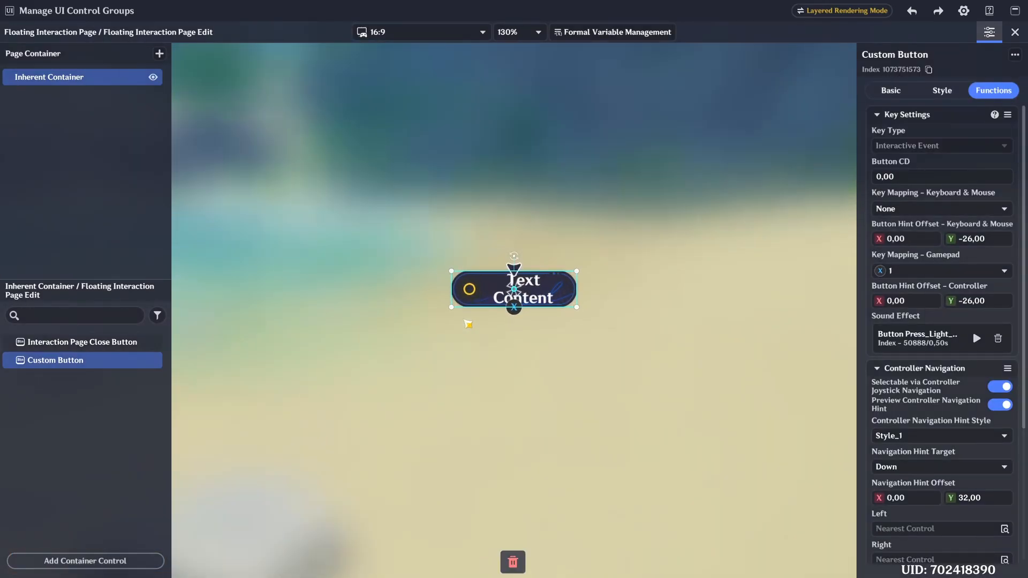
{"action": "left_click", "coordinate": [902, 91]}
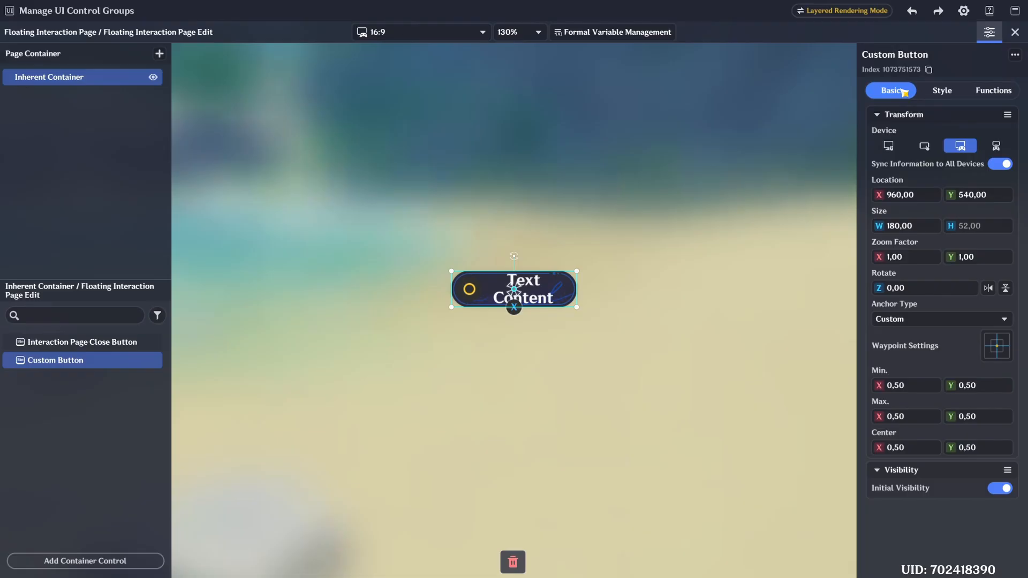
{"action": "left_click", "coordinate": [938, 91]}
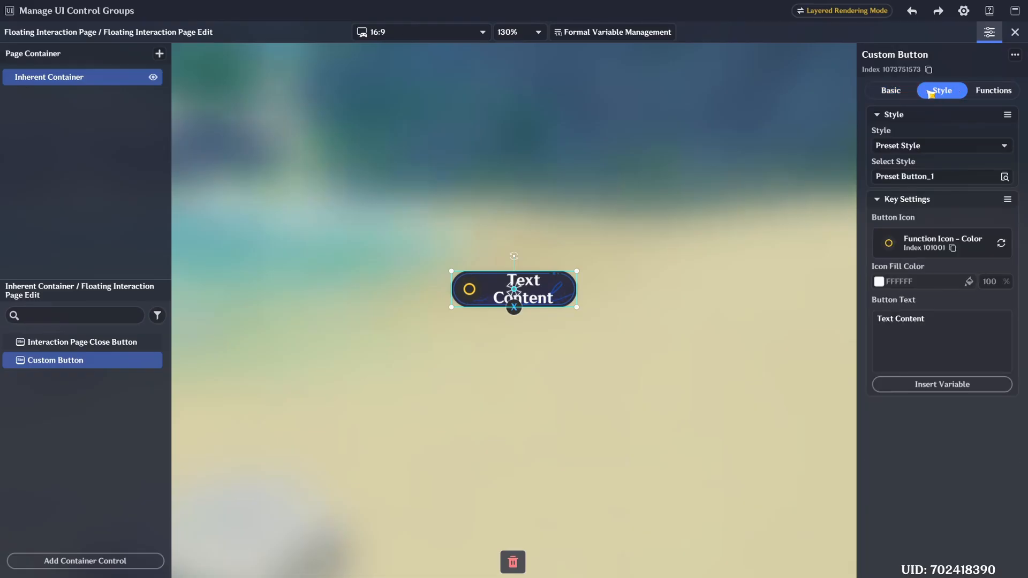
{"action": "left_click", "coordinate": [988, 92]}
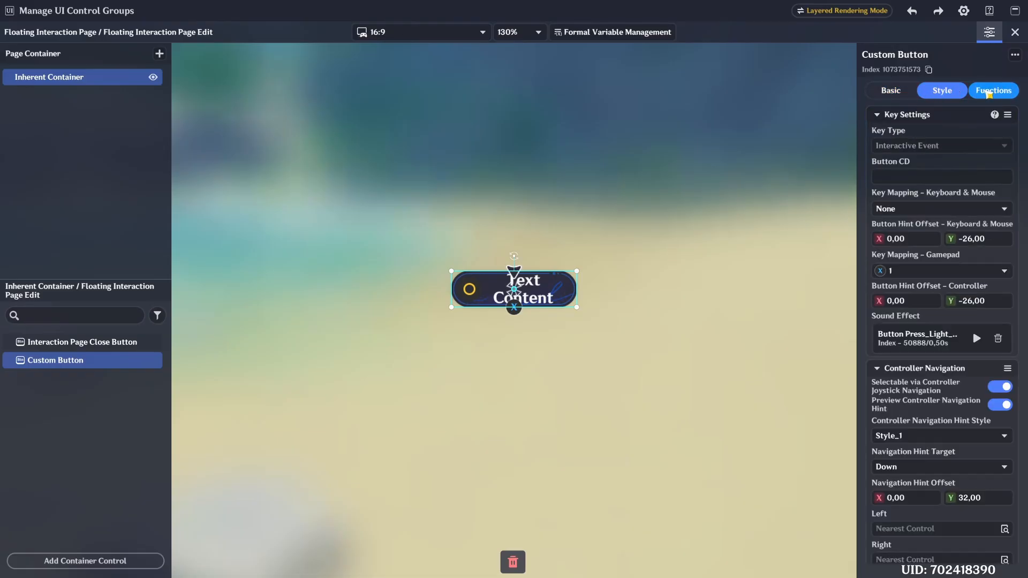
{"action": "scroll", "coordinate": [941, 396], "scroll_direction": "down", "scroll_amount": 5}
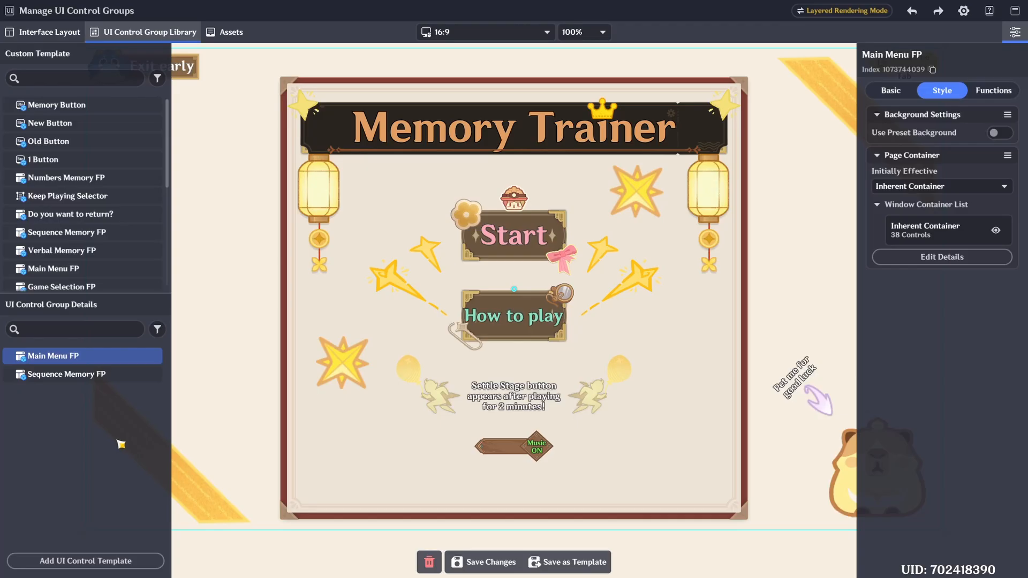
- Add a Floating Interaction Page template and rename it "Main Menu Tutorial FIP"
{"action": "left_click", "coordinate": [92, 561]}
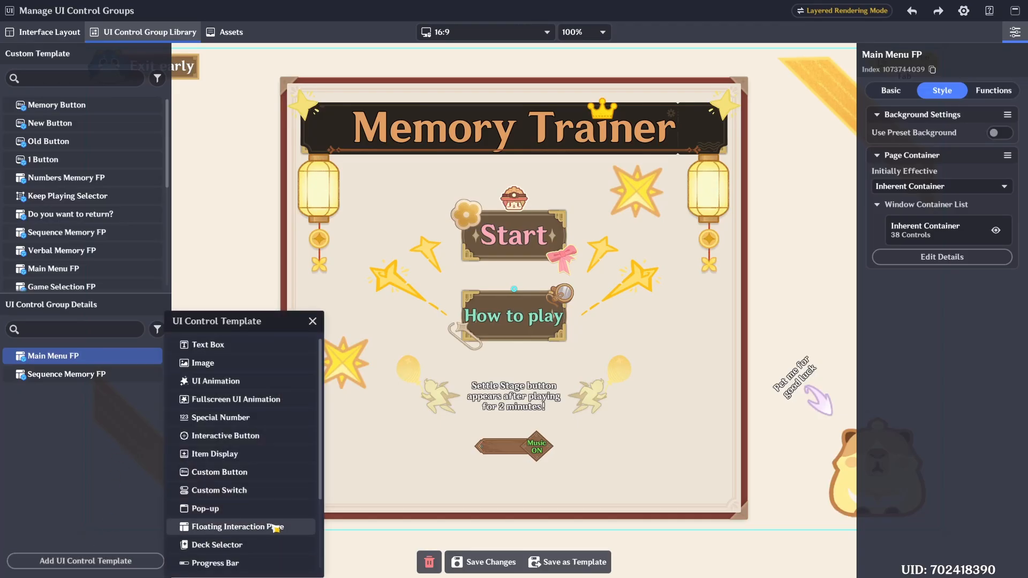
{"action": "left_click", "coordinate": [230, 527]}
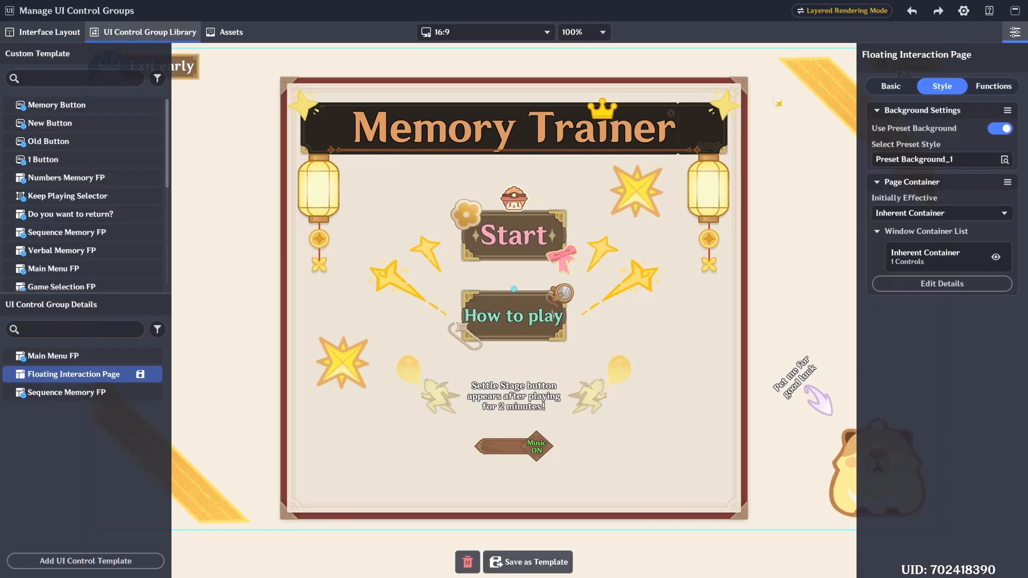
{"action": "double_click", "coordinate": [902, 55]}
{"action": "type", "text": "mAIN"}
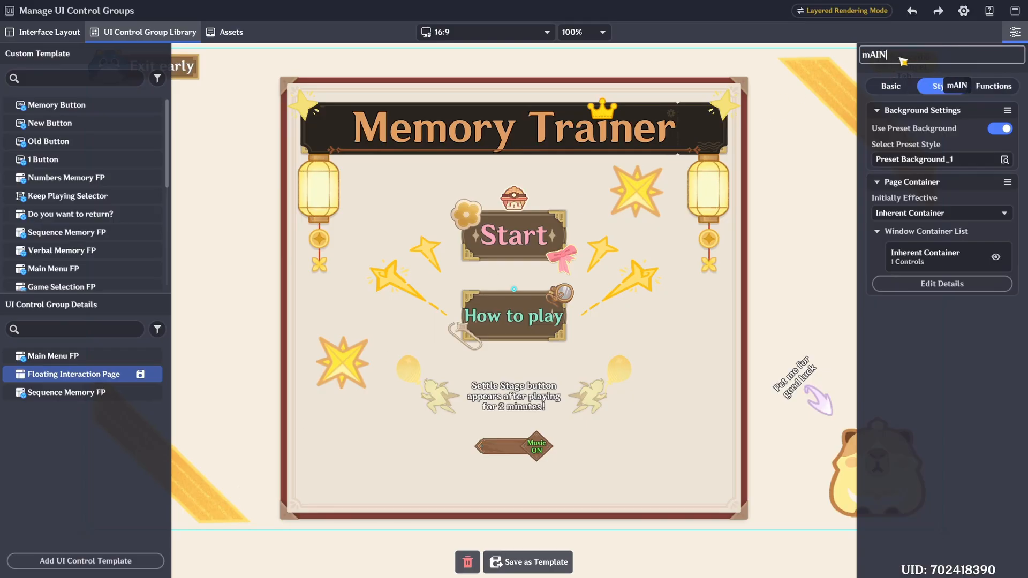
{"action": "key", "text": "ctrl+a"}
{"action": "key", "text": "BackSpace"}
{"action": "type", "text": "Main Menu Tutorial FIP"}
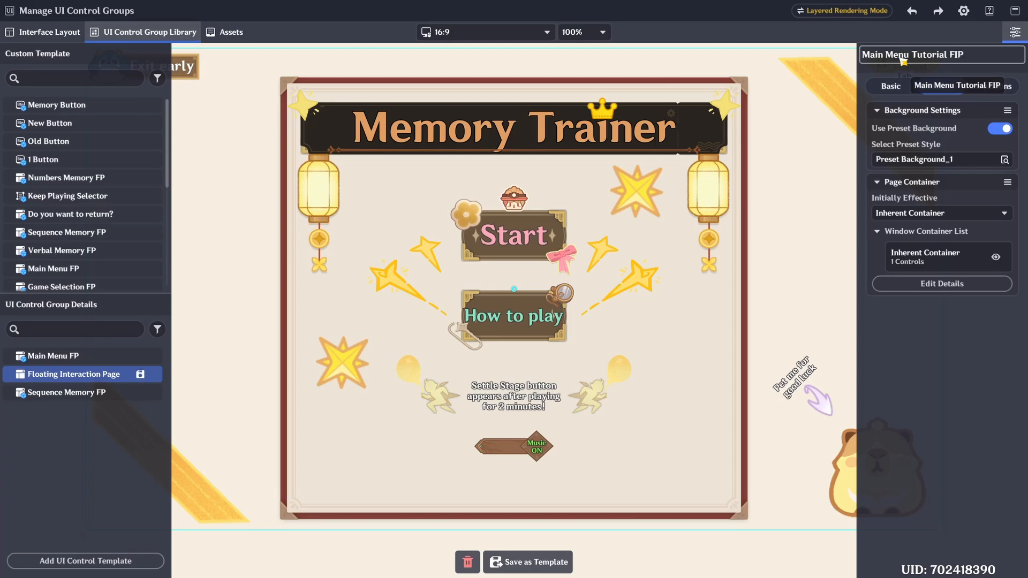
{"action": "key", "text": "Return"}
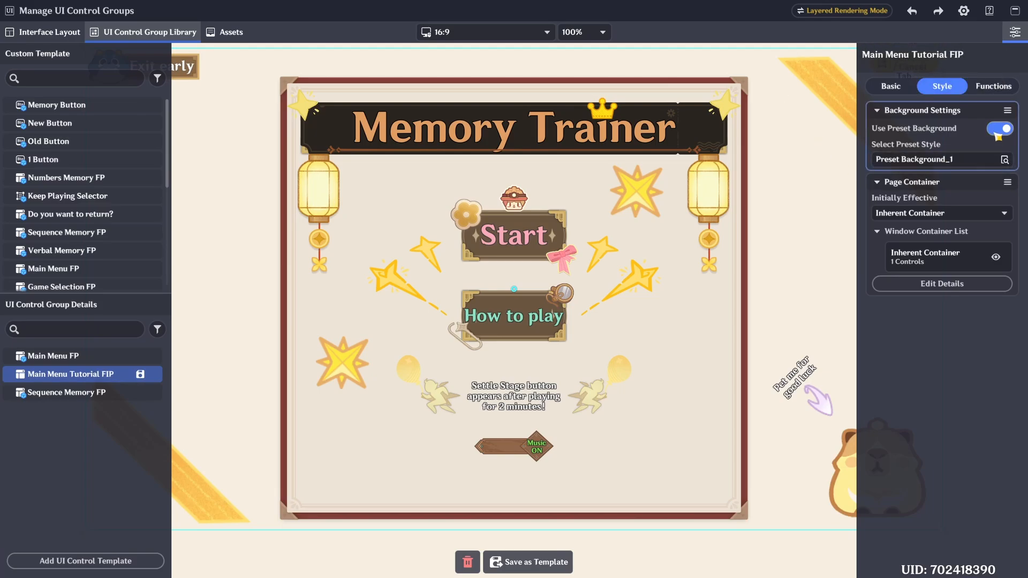
- Hide the Main Menu FP page and turn off the preset background of Main Menu Tutorial FIP
{"action": "left_click", "coordinate": [152, 355]}
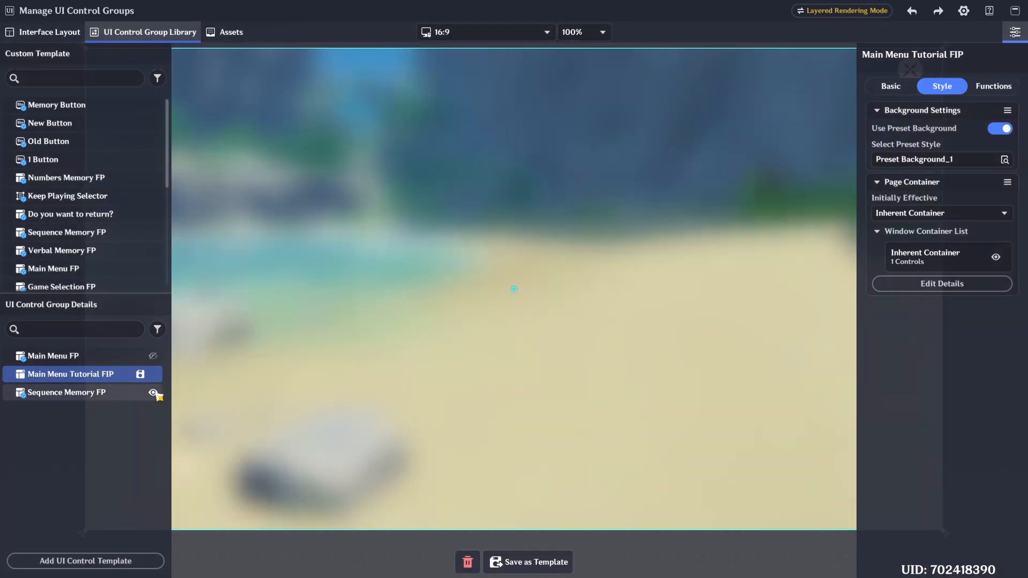
{"action": "left_click", "coordinate": [1000, 129]}
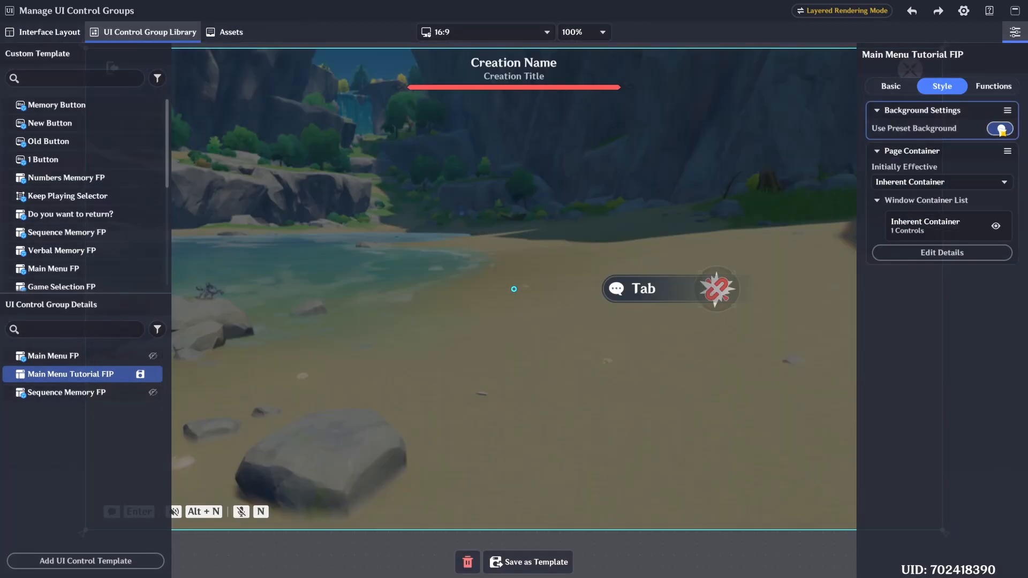
- Add a Custom Button to the Inherent Container of Main Menu Tutorial FIP and name it "Start Button"
{"action": "left_click", "coordinate": [926, 254]}
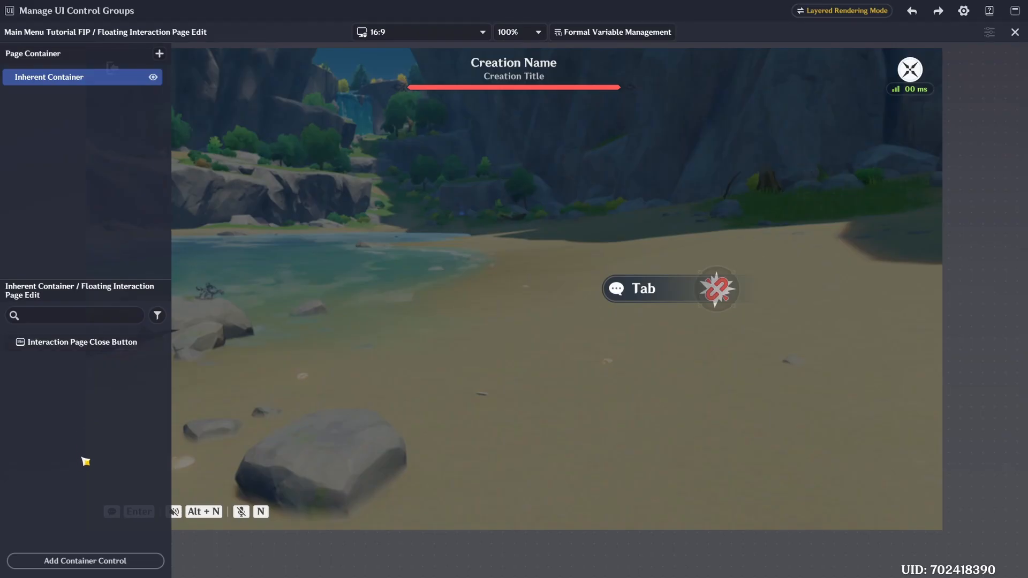
{"action": "left_click", "coordinate": [95, 562]}
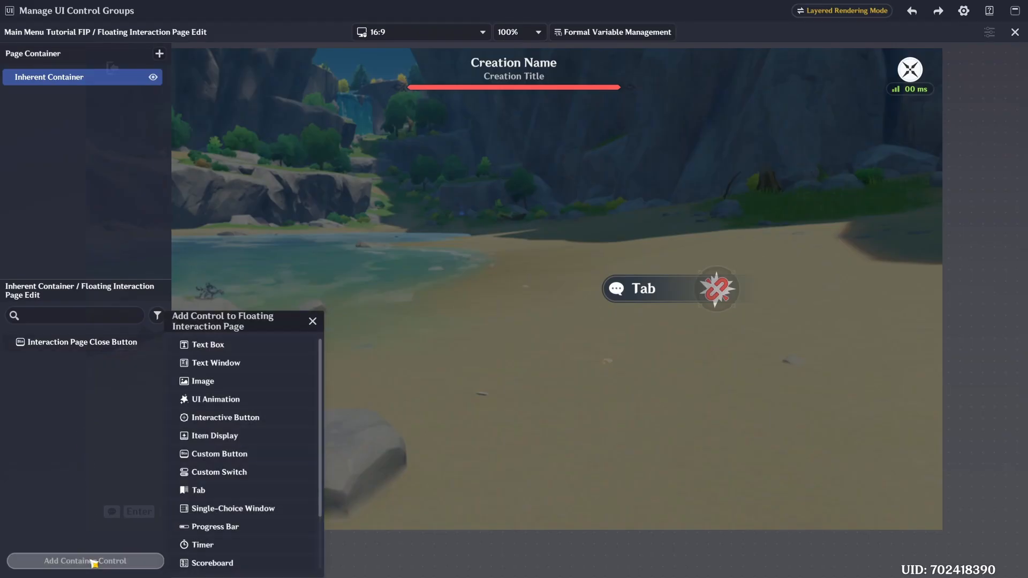
{"action": "left_click", "coordinate": [234, 457]}
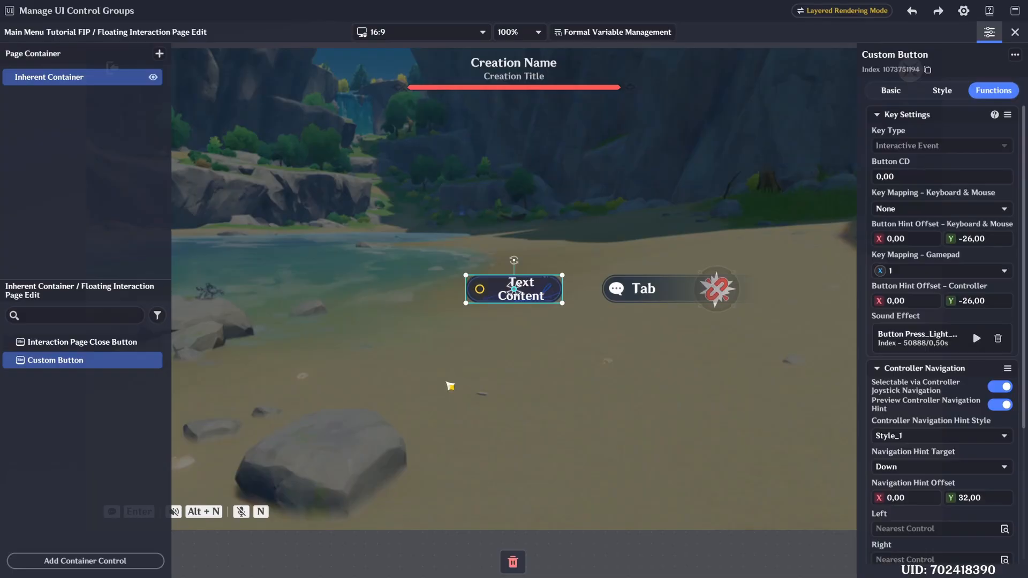
{"action": "double_click", "coordinate": [899, 55]}
{"action": "type", "text": "Start"}
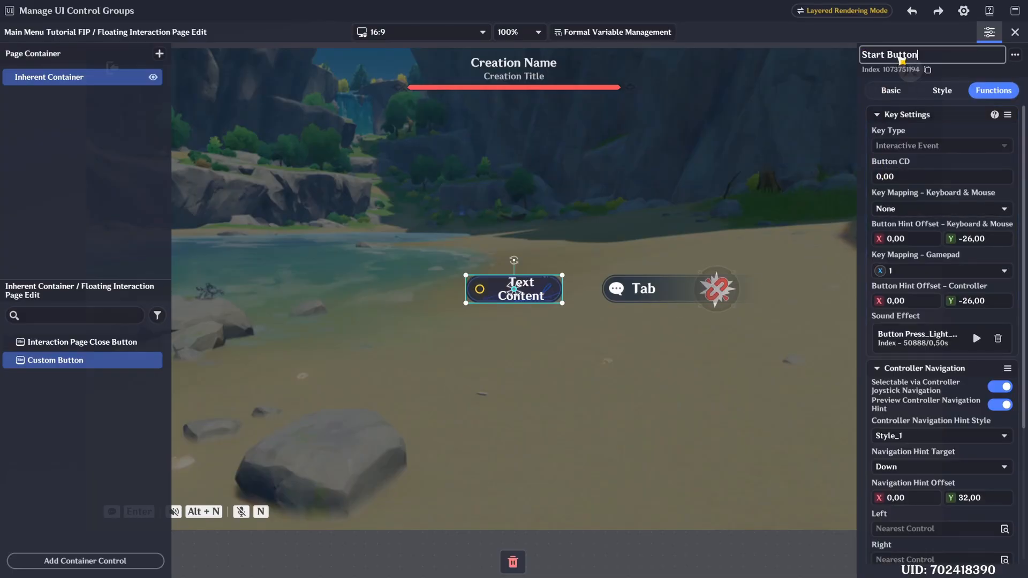
{"action": "key", "text": "Return"}
- Set the Start Button's style to Custom and open its Default Status Asset Group for detailed editing
{"action": "left_click", "coordinate": [889, 90]}
{"action": "left_click", "coordinate": [933, 92]}
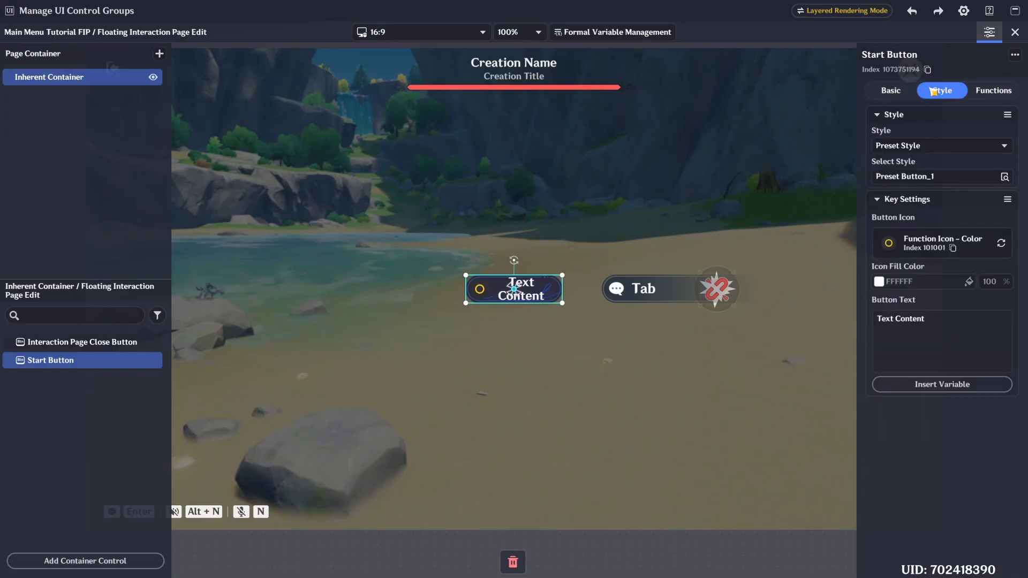
{"action": "left_click", "coordinate": [914, 145]}
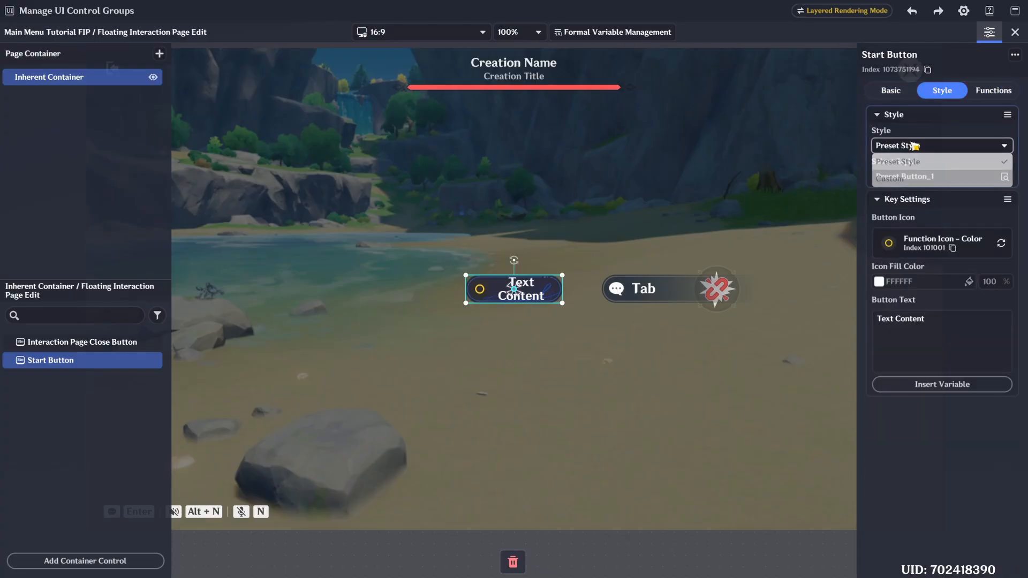
{"action": "left_click", "coordinate": [906, 180]}
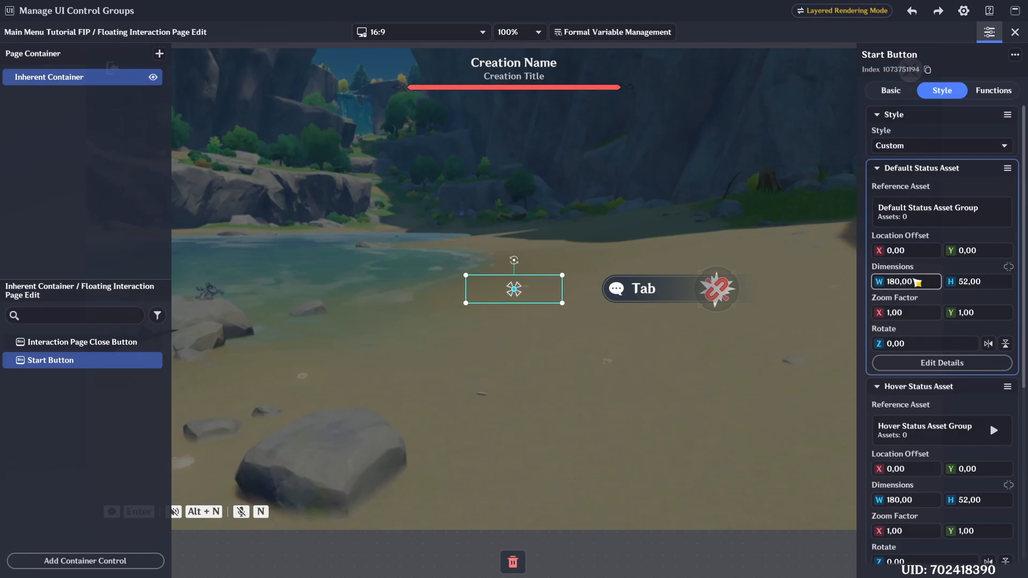
{"action": "left_click", "coordinate": [929, 363]}
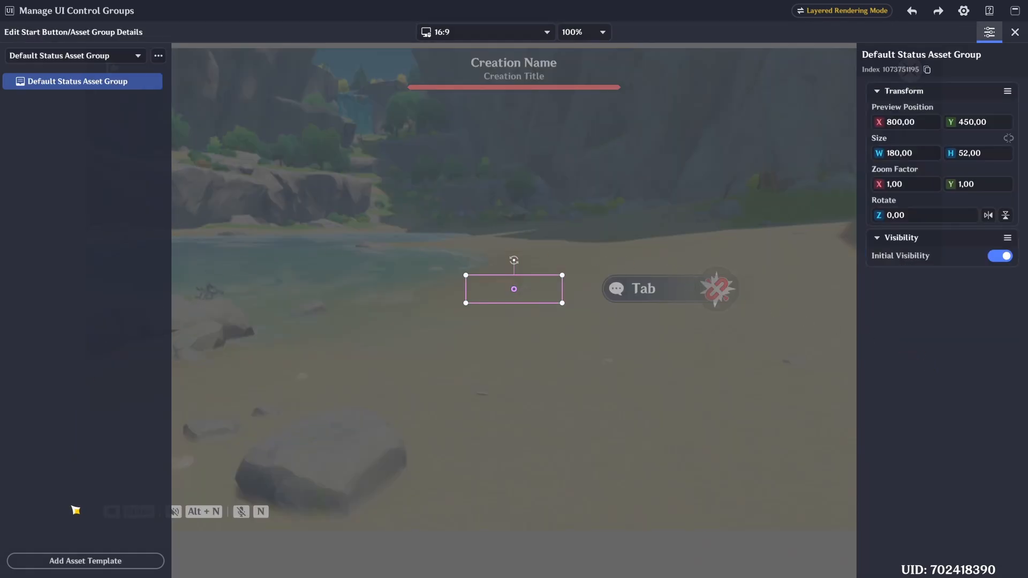
- Add a Text Box to the Default Status Asset Group and size it 200 wide by 100 high
{"action": "left_click", "coordinate": [84, 559]}
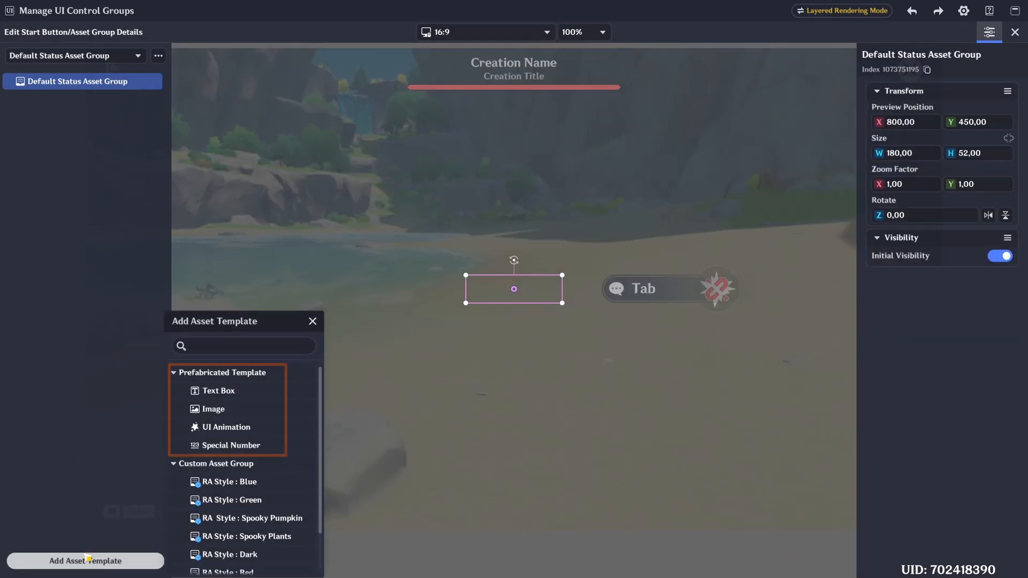
{"action": "left_click", "coordinate": [218, 391]}
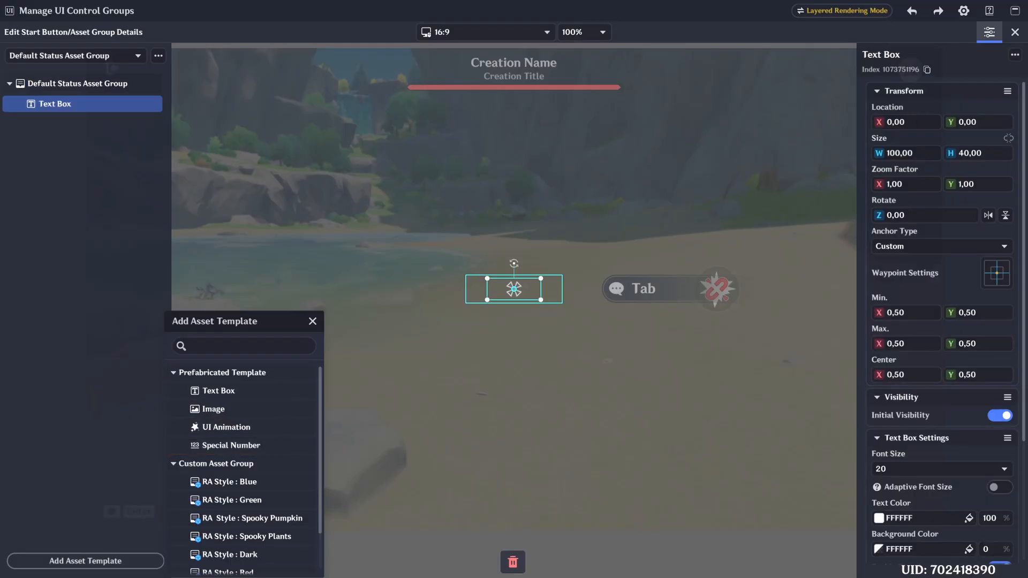
{"action": "left_click", "coordinate": [104, 196]}
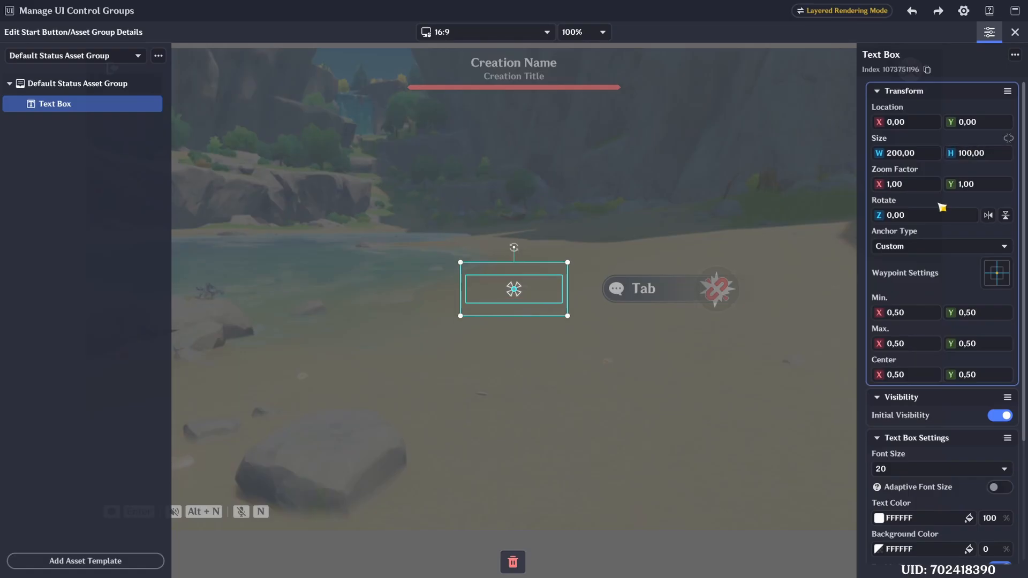
- Give the Text Box the text colour C533B3 and font size 48 with Adaptive Font Size enabled
{"action": "scroll", "coordinate": [942, 207], "scroll_direction": "down", "scroll_amount": 3}
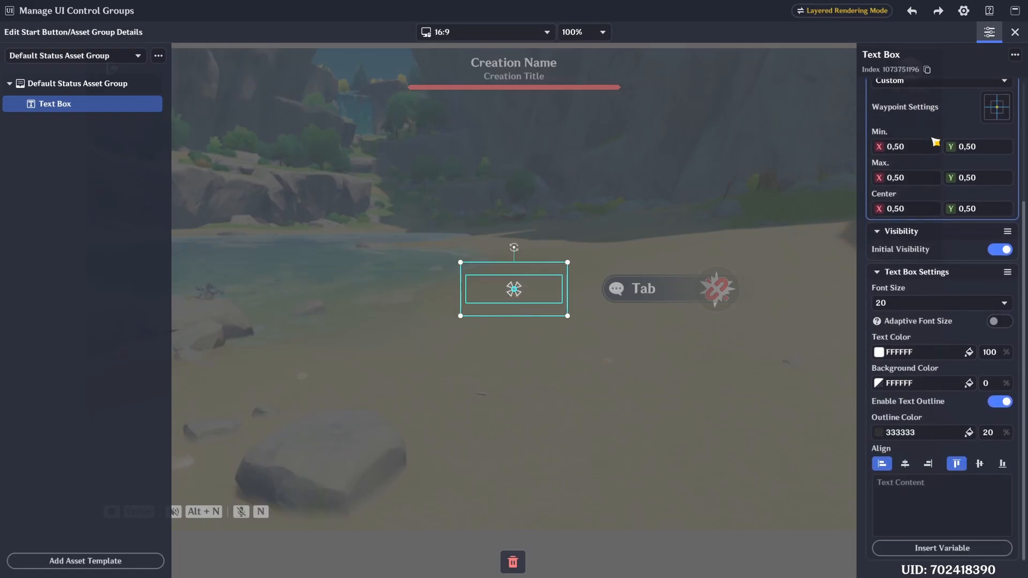
{"action": "left_click", "coordinate": [972, 352]}
{"action": "left_click_drag", "start_coordinate": [845, 318], "coordinate": [794, 316]}
{"action": "left_click", "coordinate": [910, 304]}
{"action": "scroll", "coordinate": [899, 482], "scroll_direction": "down", "scroll_amount": 1}
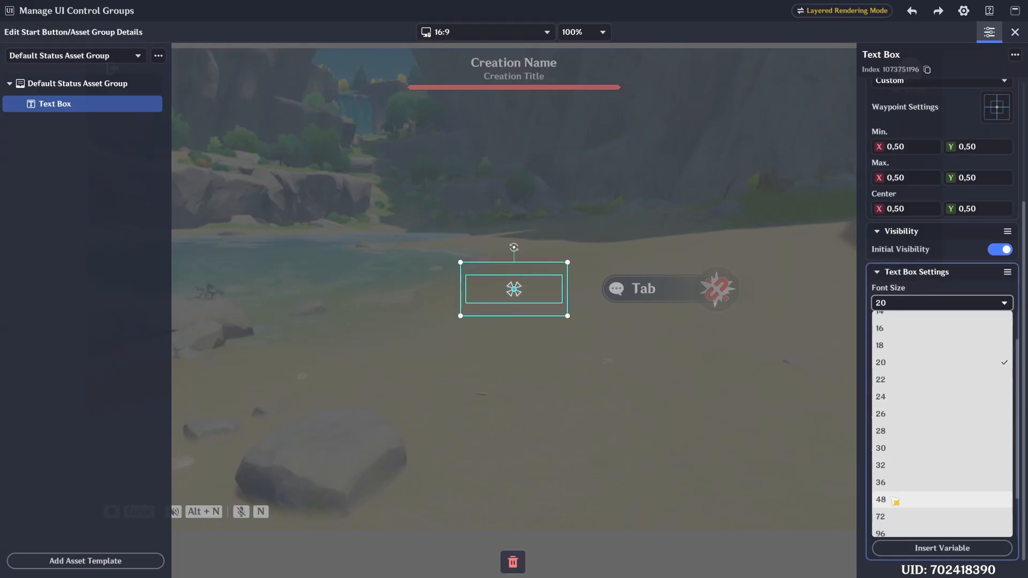
{"action": "left_click", "coordinate": [895, 501]}
{"action": "left_click", "coordinate": [998, 322]}
- Enter "Start" as the Text Box content, centred horizontally and vertically, with the outline opacity at 100%
{"action": "scroll", "coordinate": [942, 428], "scroll_direction": "down", "scroll_amount": 1}
{"action": "left_click", "coordinate": [905, 464]}
{"action": "left_click", "coordinate": [979, 464]}
{"action": "left_click", "coordinate": [963, 497]}
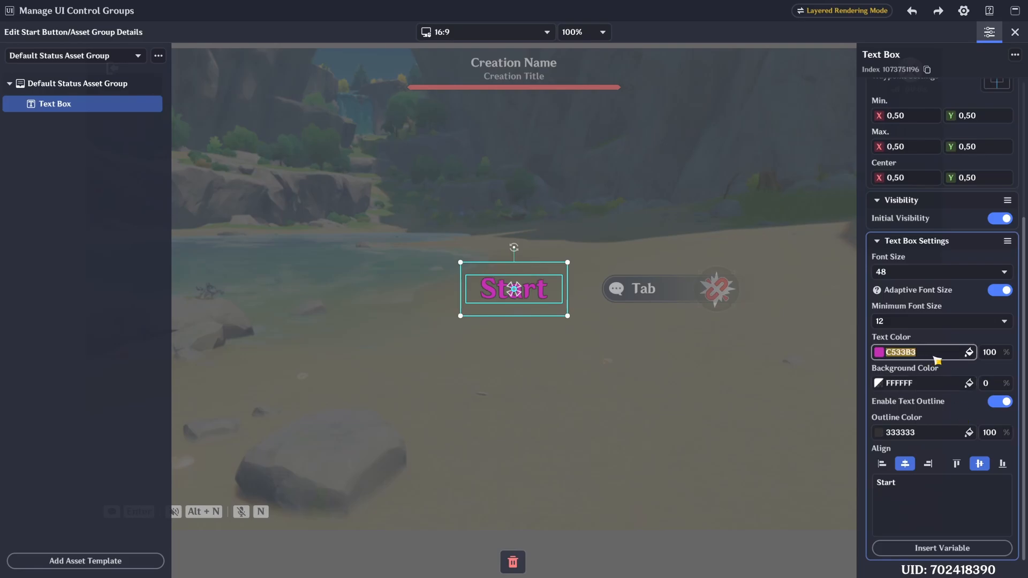
- Change the text colour of the Start label to CF2AFA
{"action": "left_click", "coordinate": [934, 357]}
{"action": "left_click", "coordinate": [846, 316]}
{"action": "left_click", "coordinate": [934, 308]}
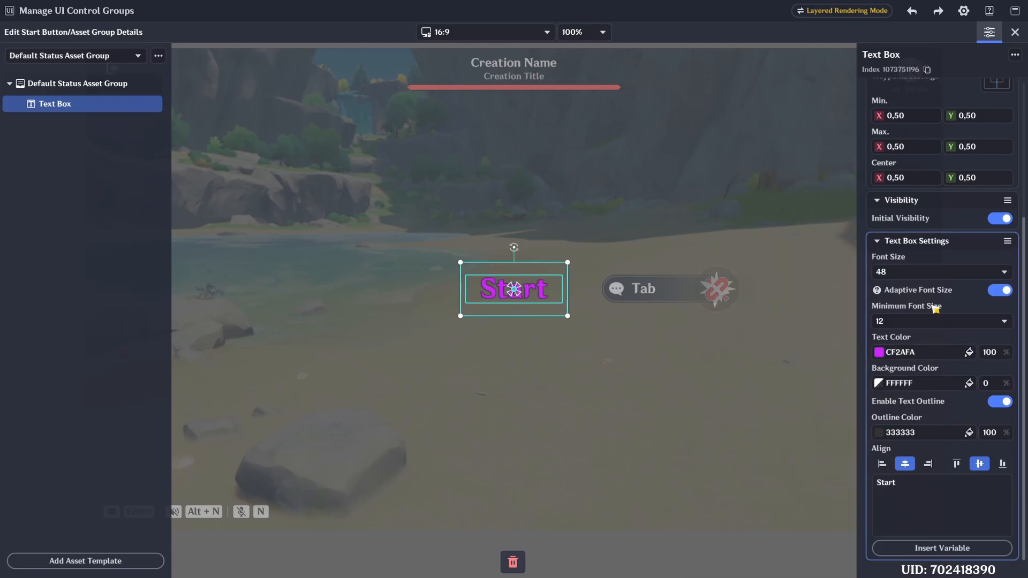
- Add an Image to the Default Status Asset Group and size it 200 wide by 100 high
{"action": "left_click", "coordinate": [85, 561]}
{"action": "left_click", "coordinate": [214, 409]}
{"action": "left_click", "coordinate": [151, 153]}
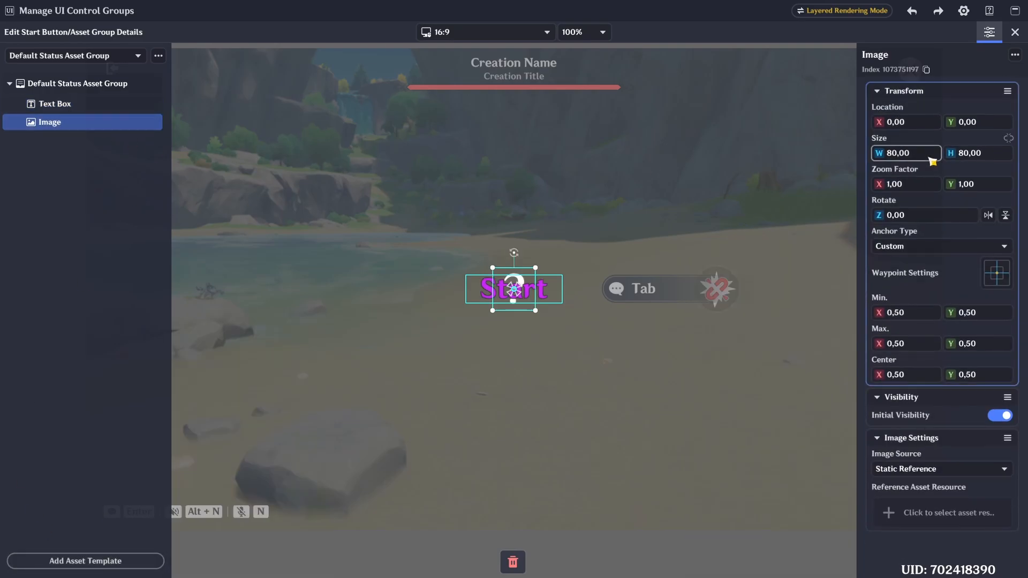
{"action": "type", "text": "200"}
{"action": "left_click", "coordinate": [988, 154]}
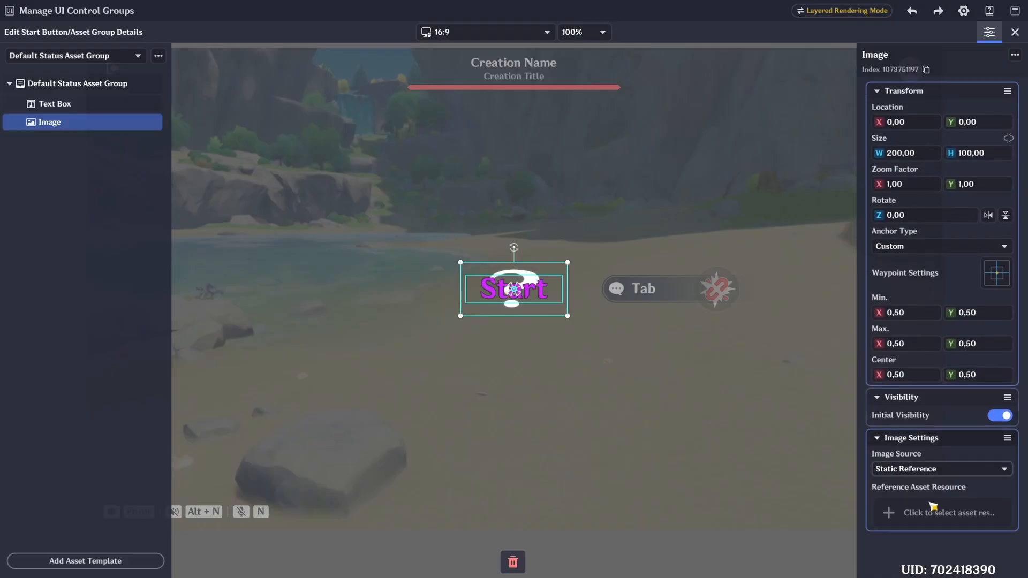
- Assign asset 107195 from the Surface - Color category to the Image
{"action": "left_click", "coordinate": [933, 510]}
{"action": "scroll", "coordinate": [587, 406], "scroll_direction": "down", "scroll_amount": 5}
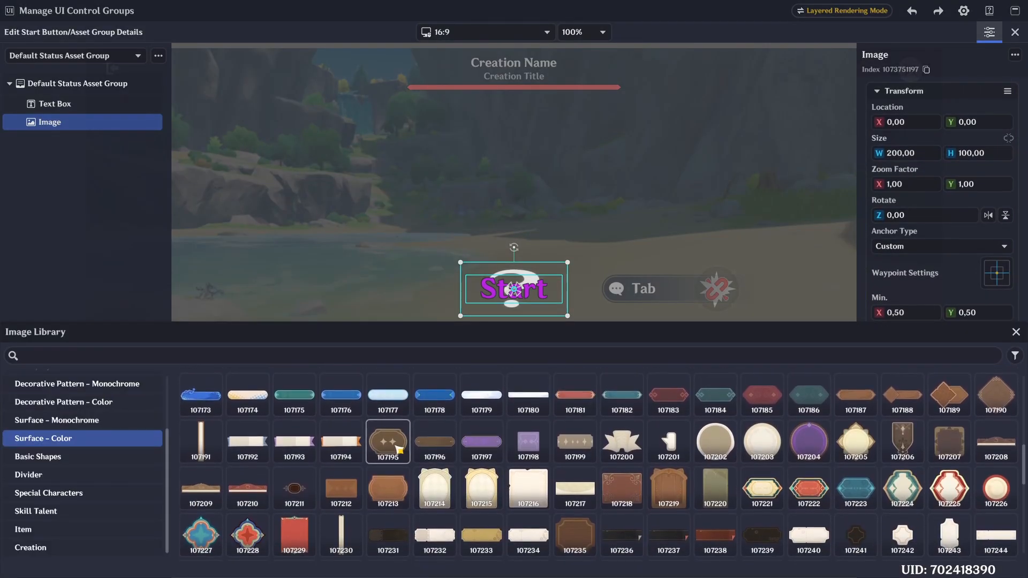
{"action": "left_click", "coordinate": [388, 440]}
{"action": "key", "text": "Escape"}
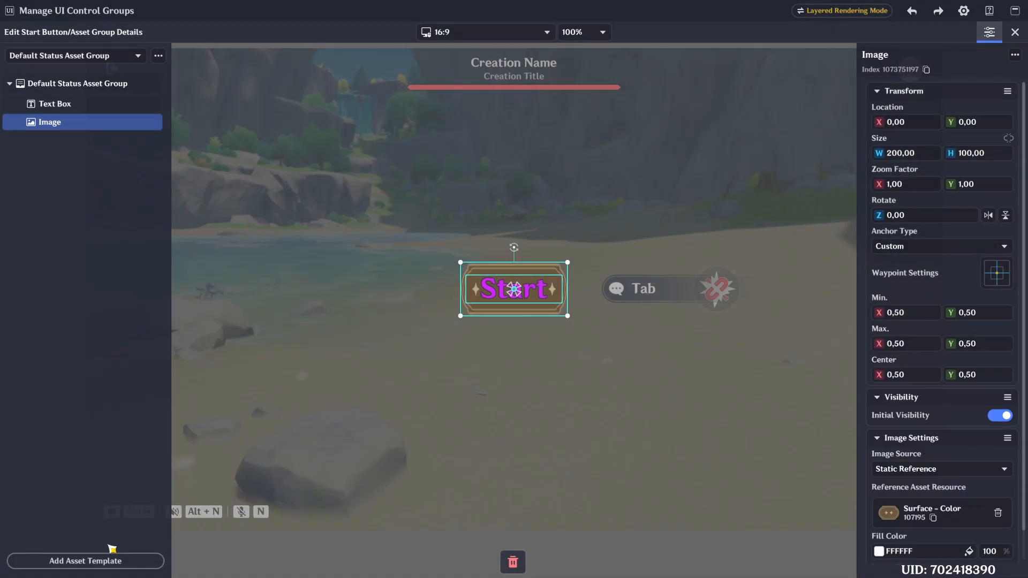
- Add a second Image and assign it asset 105212 from the Decorative Pattern - Color category
{"action": "left_click", "coordinate": [110, 559]}
{"action": "left_click", "coordinate": [194, 405]}
{"action": "left_click", "coordinate": [939, 511]}
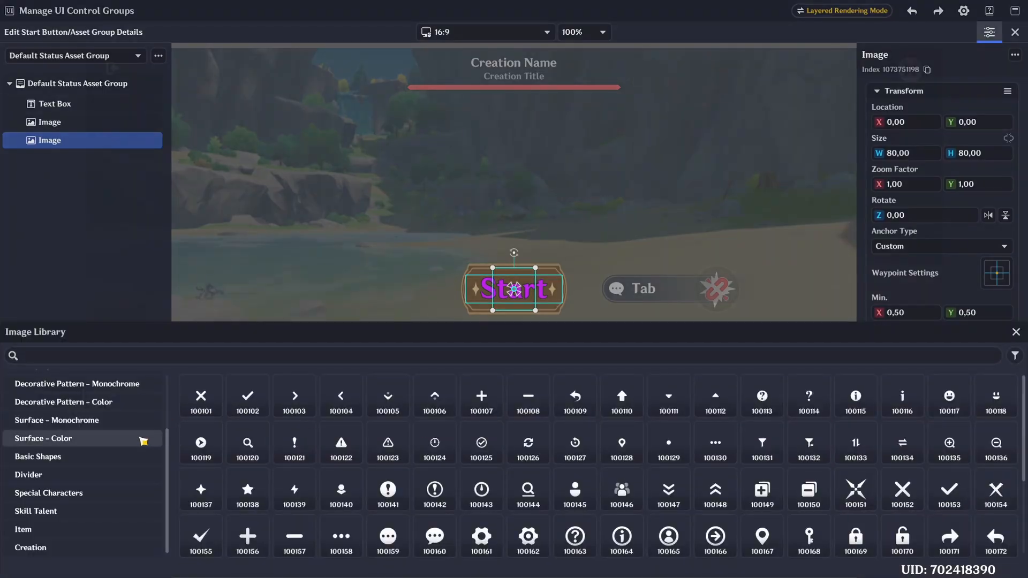
{"action": "left_click", "coordinate": [117, 403]}
{"action": "scroll", "coordinate": [584, 457], "scroll_direction": "down", "scroll_amount": 3}
{"action": "scroll", "coordinate": [584, 456], "scroll_direction": "down", "scroll_amount": 5}
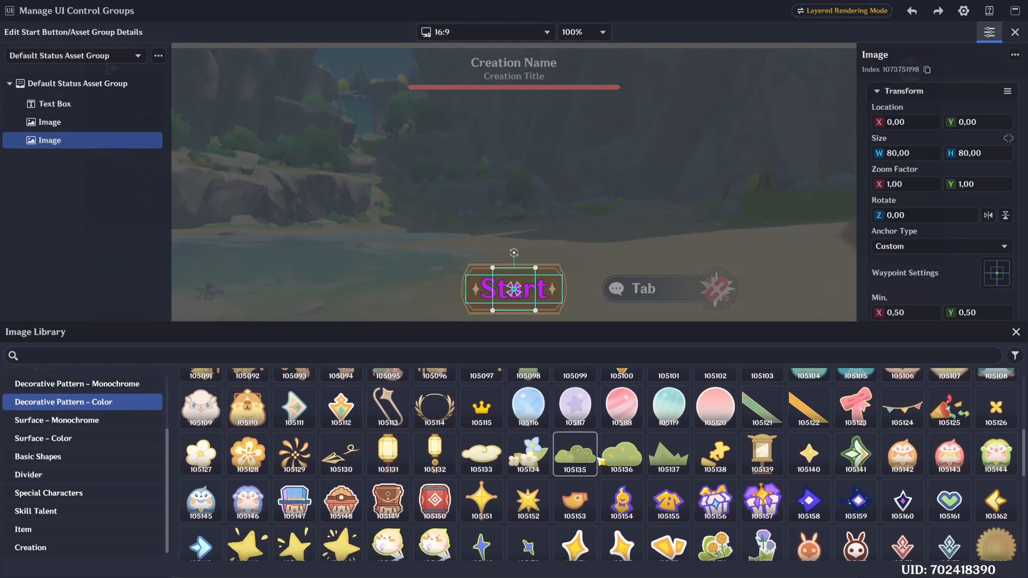
{"action": "left_click", "coordinate": [809, 479]}
{"action": "key", "text": "Escape"}
- Move the decorative Image up one place in the group and size it 200 wide by 100 high
{"action": "right_click", "coordinate": [53, 143]}
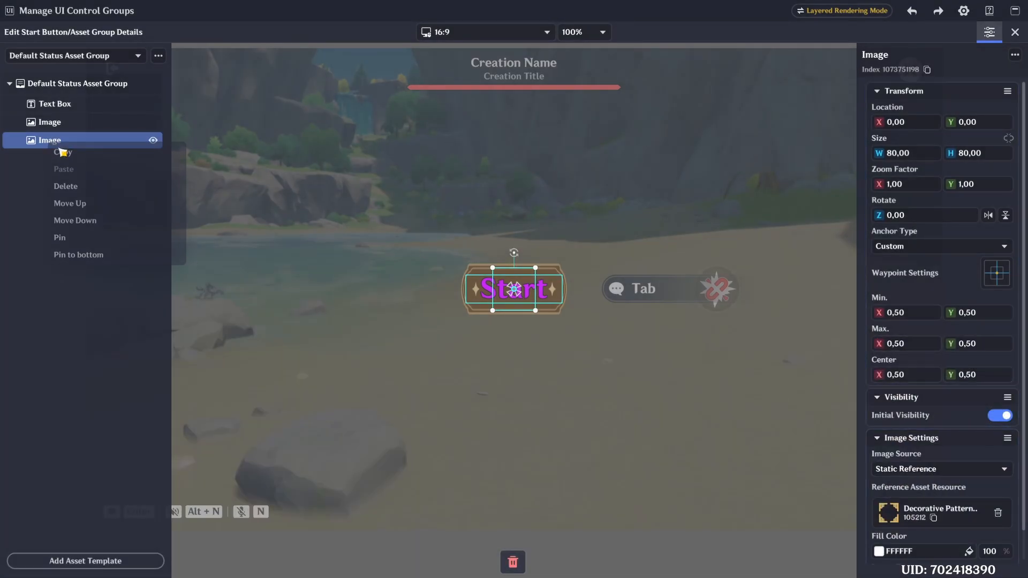
{"action": "left_click", "coordinate": [75, 204]}
{"action": "left_click", "coordinate": [913, 153]}
{"action": "type", "text": "200"}
{"action": "left_click", "coordinate": [985, 153]}
{"action": "type", "text": "1"}
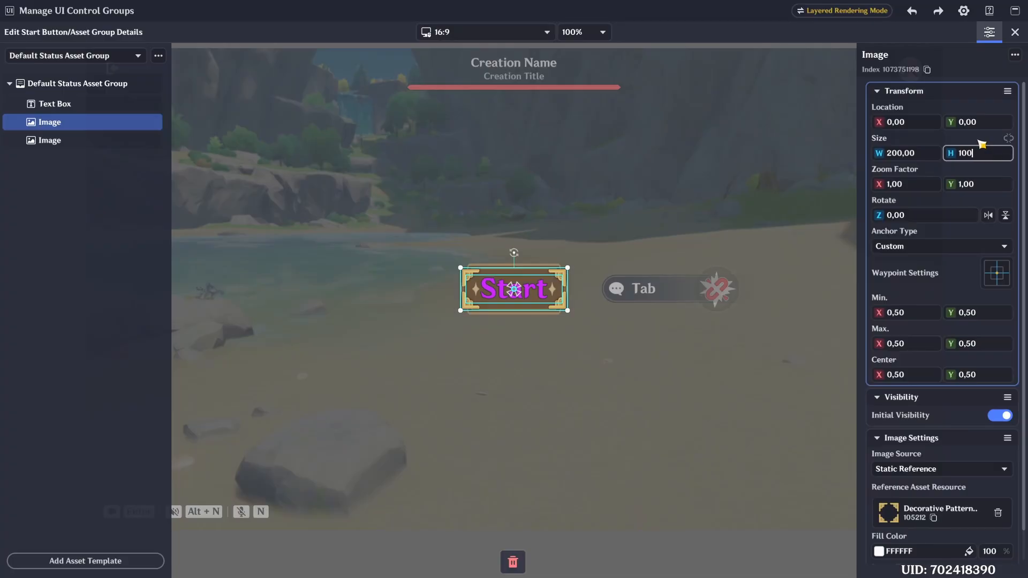
{"action": "key", "text": "Return"}
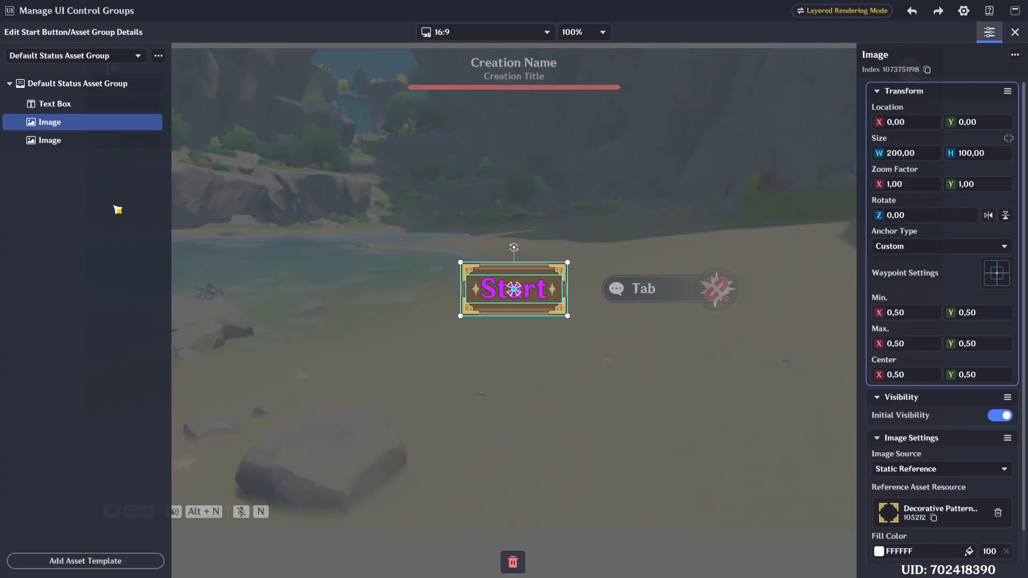
- Copy the Default Status Asset Group's contents and paste them into the Hover Status Asset Group
{"action": "left_click", "coordinate": [302, 208]}
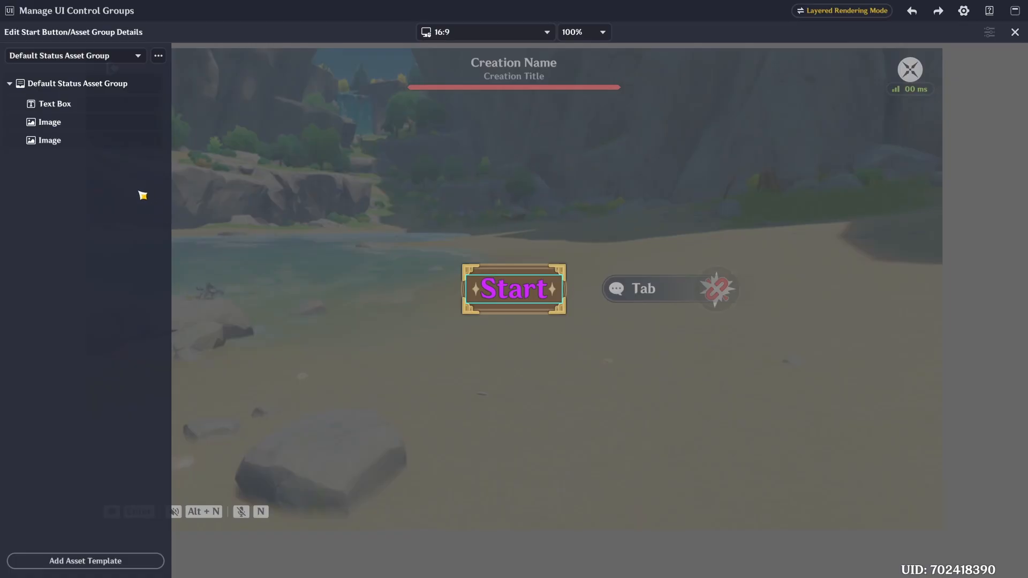
{"action": "left_click", "coordinate": [159, 56]}
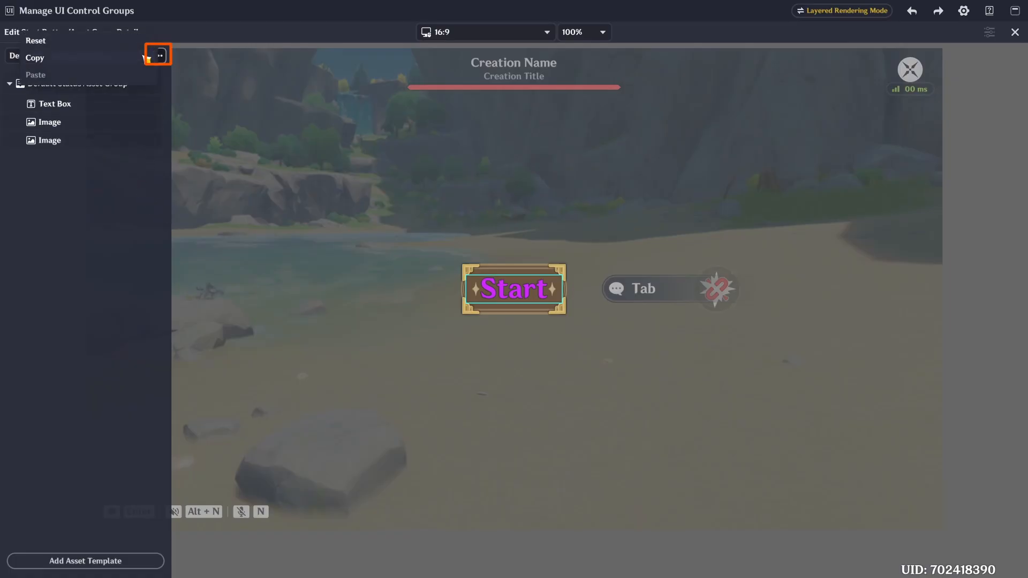
{"action": "left_click", "coordinate": [110, 59]}
{"action": "left_click", "coordinate": [134, 56]}
{"action": "left_click", "coordinate": [89, 85]}
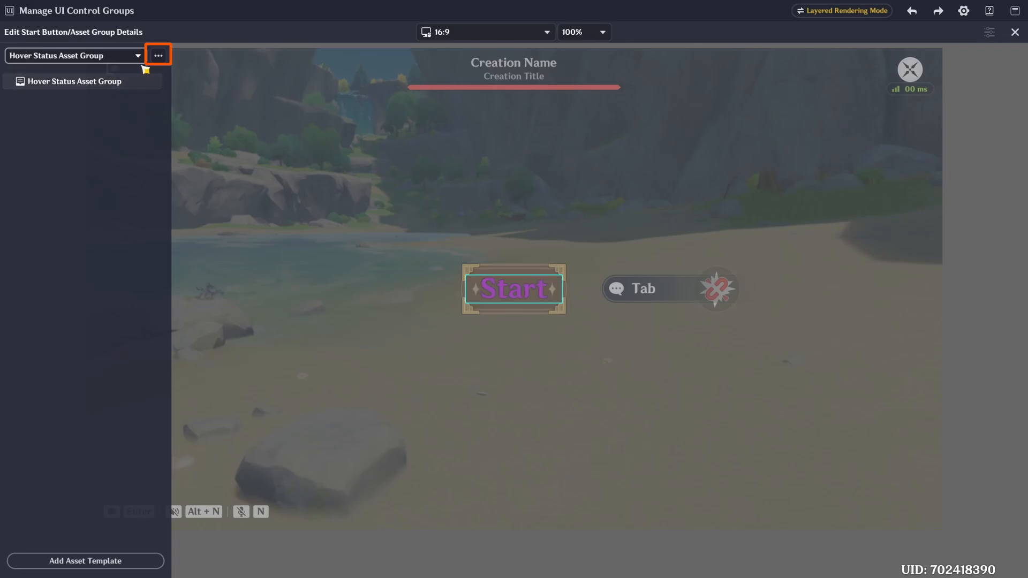
{"action": "left_click", "coordinate": [159, 56]}
{"action": "left_click", "coordinate": [85, 80]}
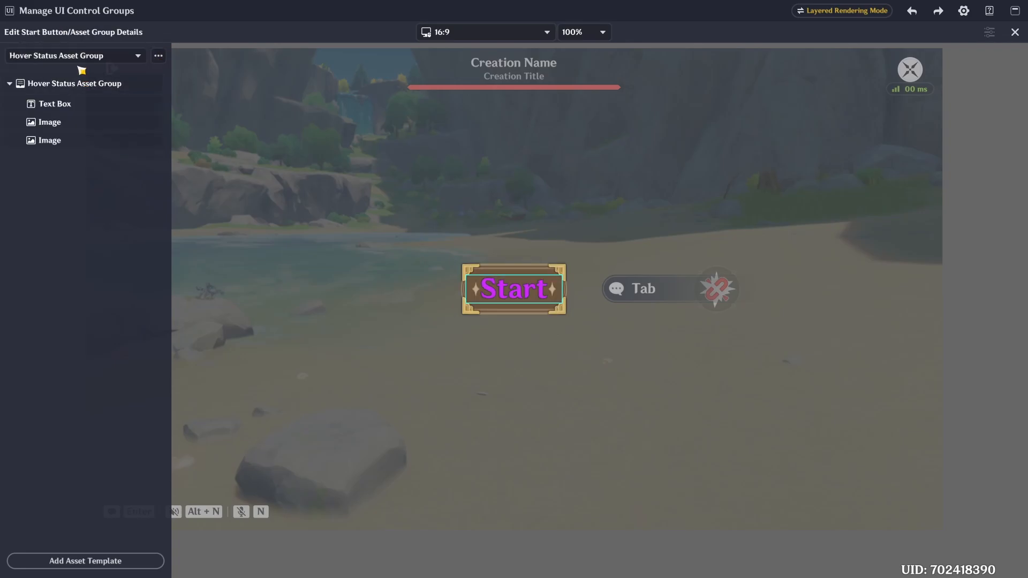
- Paste the copied asset group contents into the Pressed Status Asset Group as well
{"action": "left_click", "coordinate": [81, 56]}
{"action": "left_click", "coordinate": [61, 105]}
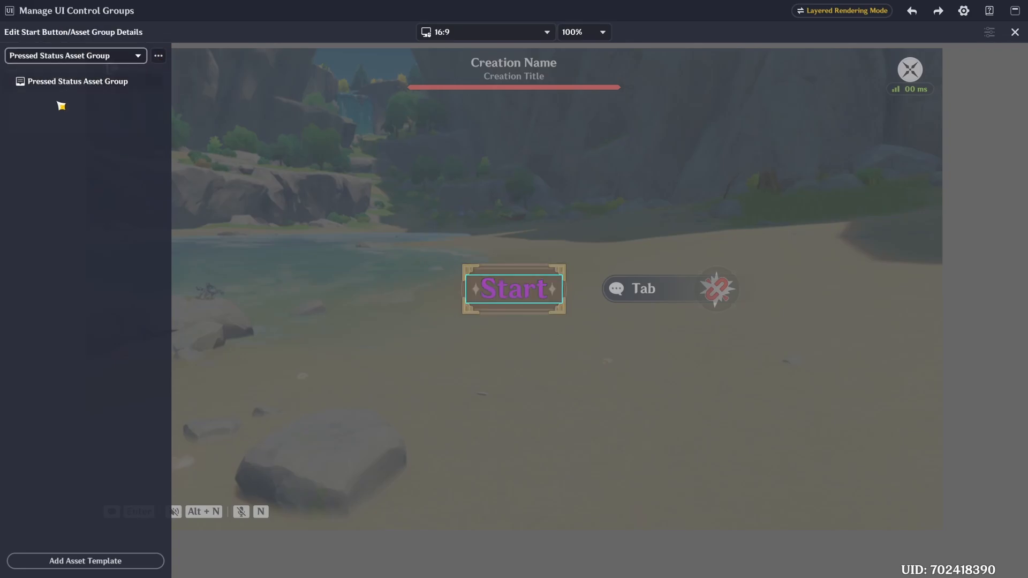
{"action": "left_click", "coordinate": [158, 56]}
{"action": "left_click", "coordinate": [106, 81]}
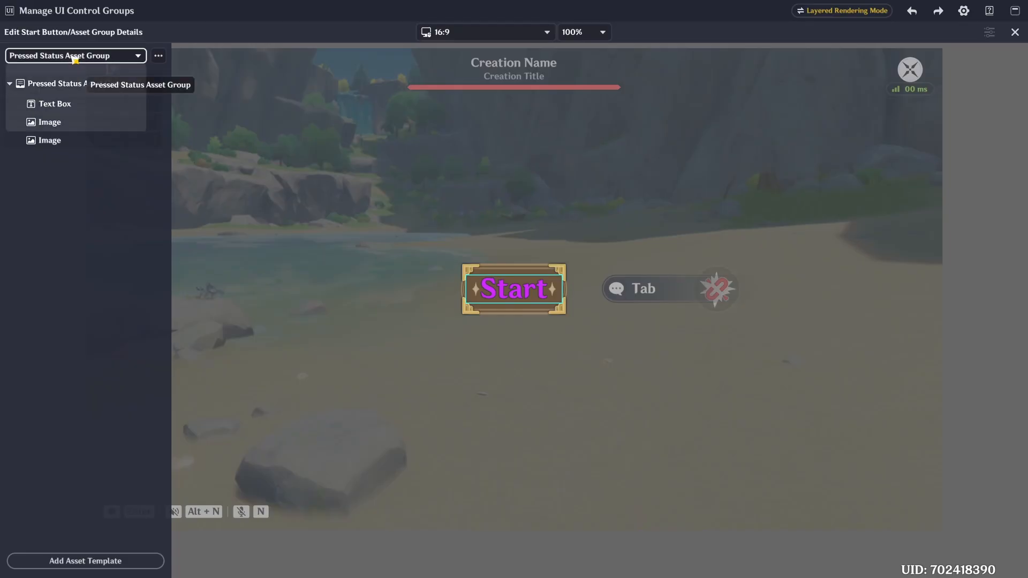
- Return to the Hover Status Asset Group and add a UI Animation from the prefabricated templates
{"action": "left_click", "coordinate": [68, 55]}
{"action": "left_click", "coordinate": [70, 90]}
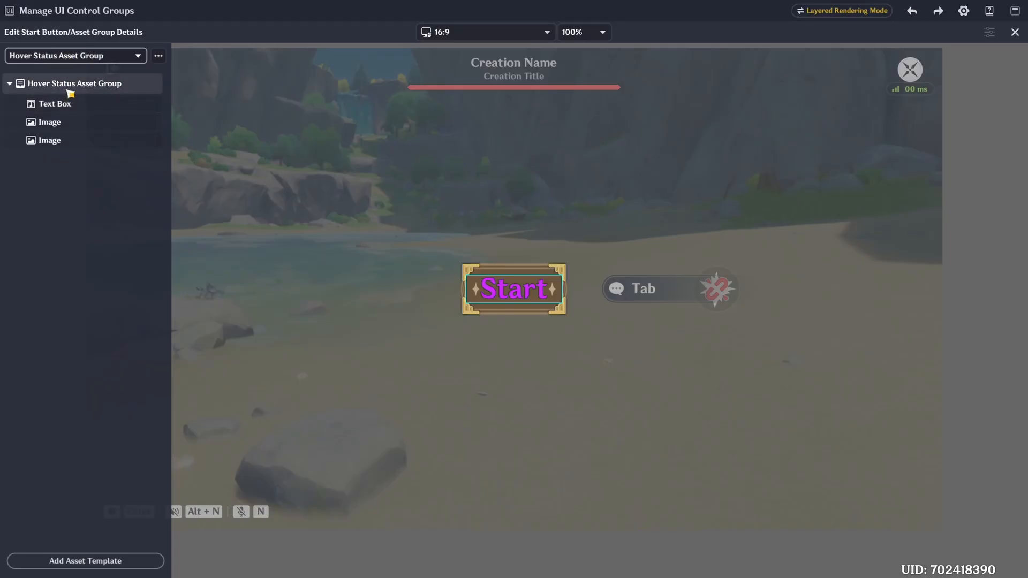
{"action": "left_click", "coordinate": [107, 561]}
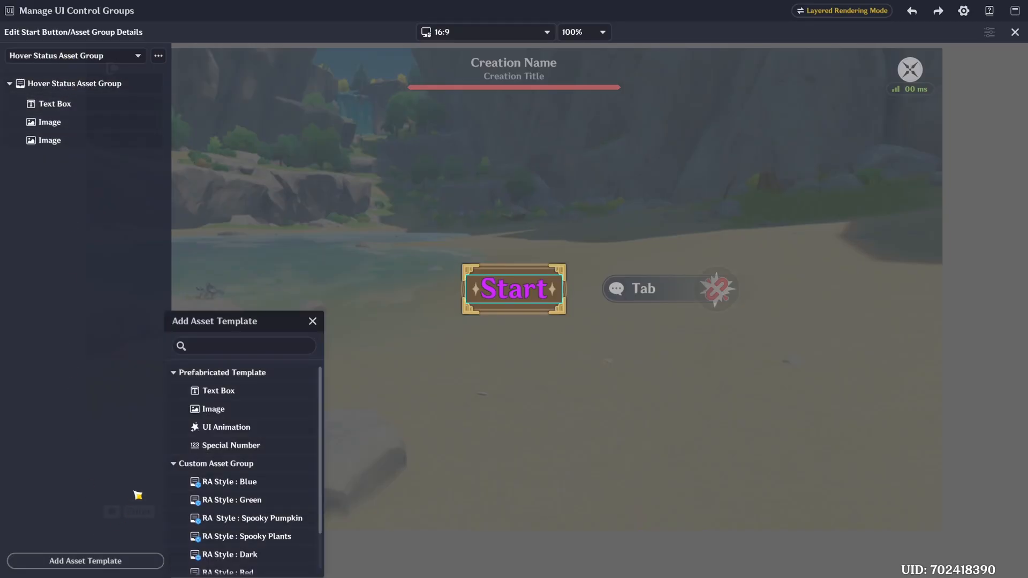
{"action": "left_click", "coordinate": [218, 428]}
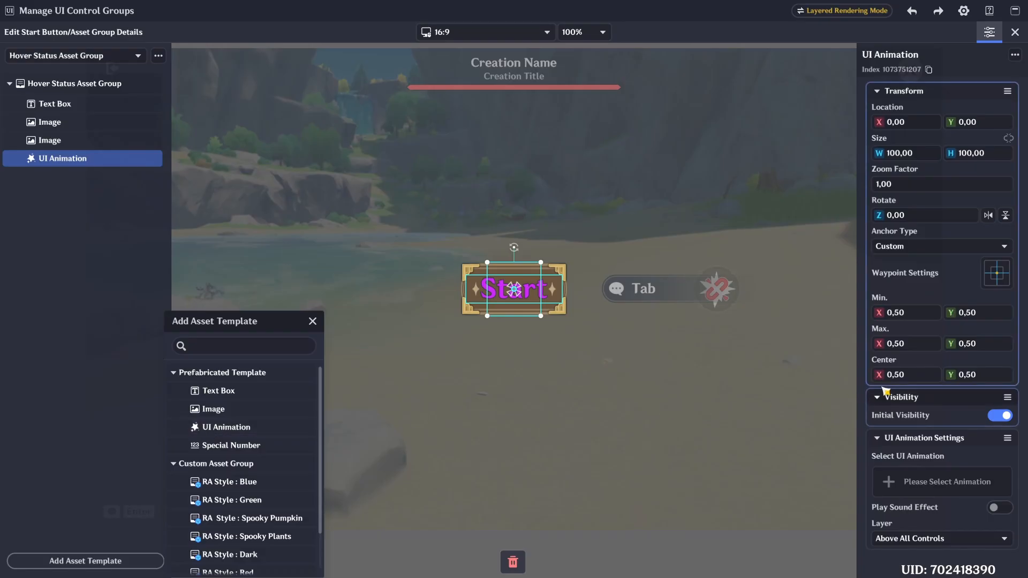
- Find the looping "progress" effect with index 10001159, assign it to the UI Animation and preview it
{"action": "left_click", "coordinate": [933, 277]}
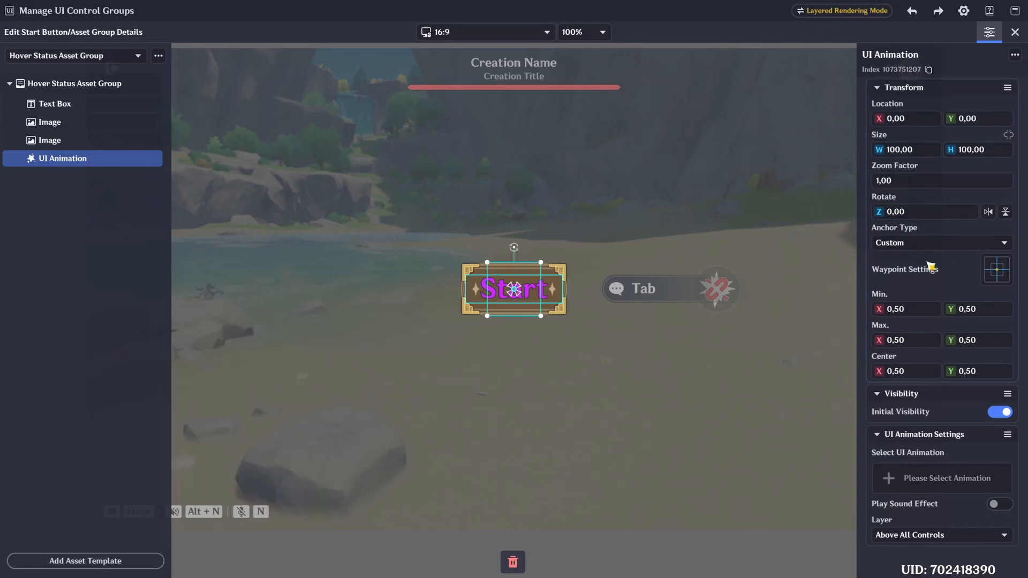
{"action": "left_click", "coordinate": [938, 482]}
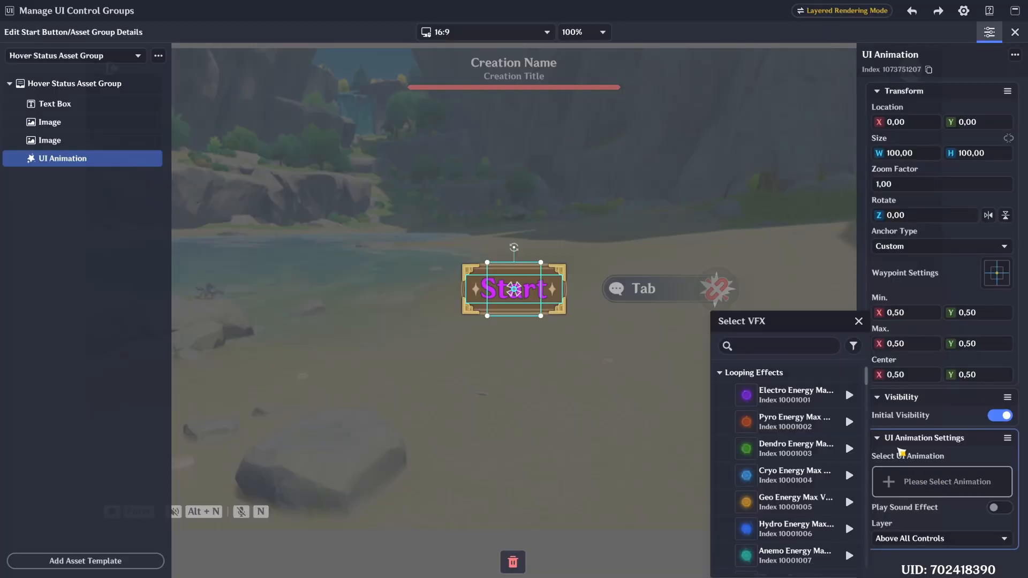
{"action": "type", "text": "progress"}
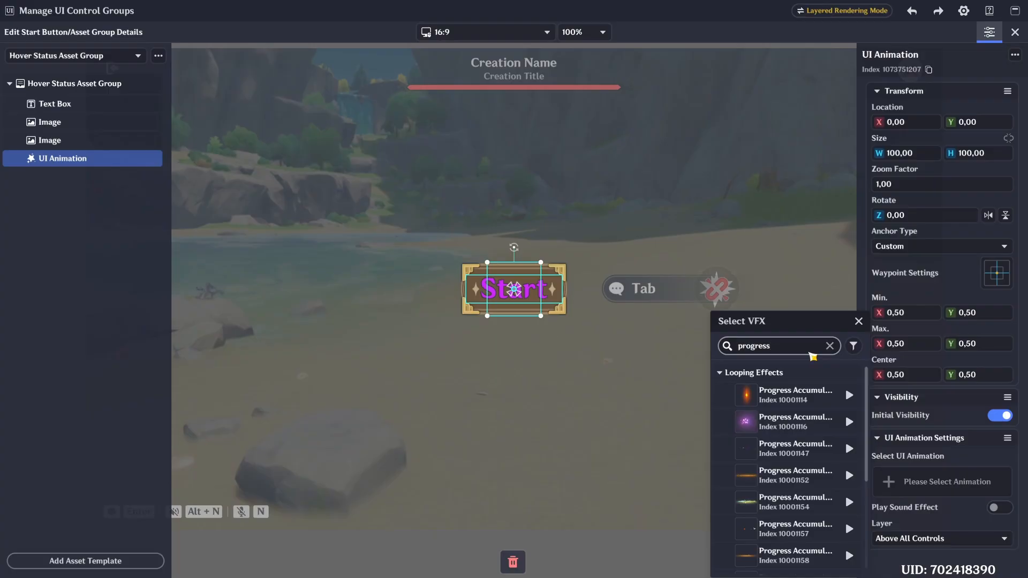
{"action": "scroll", "coordinate": [791, 449], "scroll_direction": "down", "scroll_amount": 3}
{"action": "left_click", "coordinate": [827, 526]}
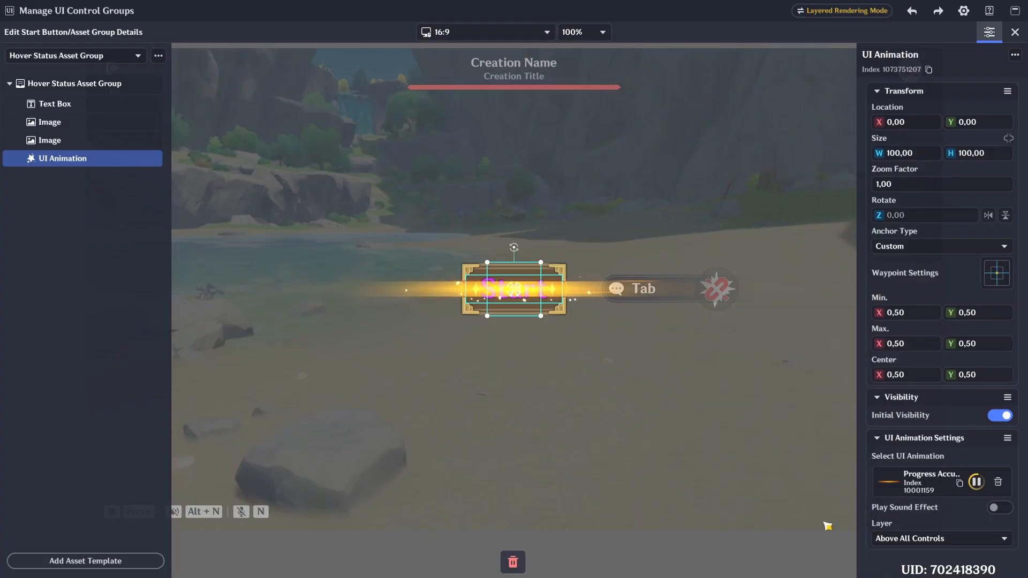
{"action": "left_click", "coordinate": [976, 482]}
{"action": "left_click", "coordinate": [978, 483]}
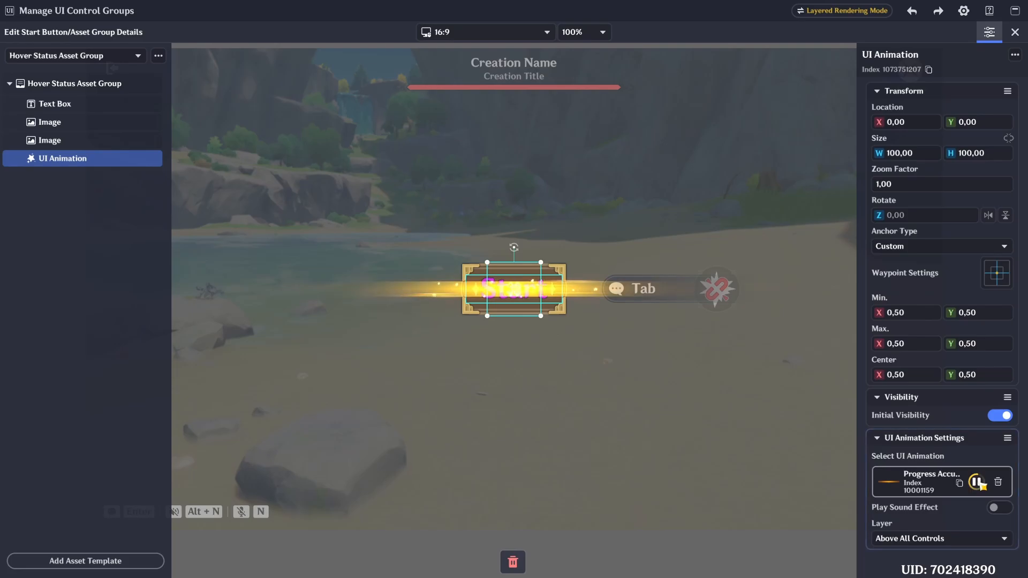
- Add a second UI Animation to the Hover Status Asset Group and assign it Blink Effect 20
{"action": "left_click", "coordinate": [81, 559]}
{"action": "left_click", "coordinate": [207, 427]}
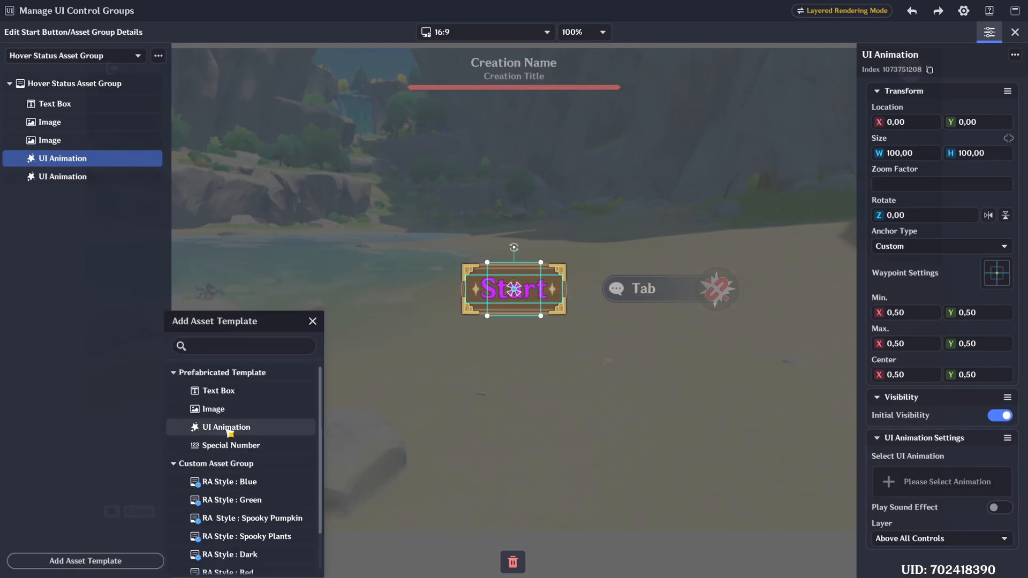
{"action": "type", "text": "blink effec"}
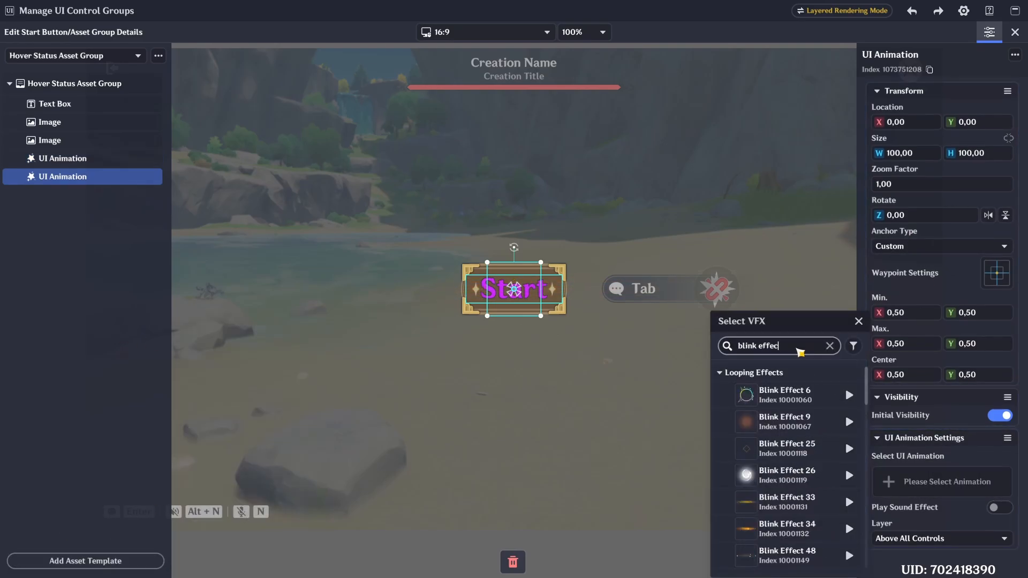
{"action": "type", "text": "t 20"}
{"action": "left_click", "coordinate": [776, 393]}
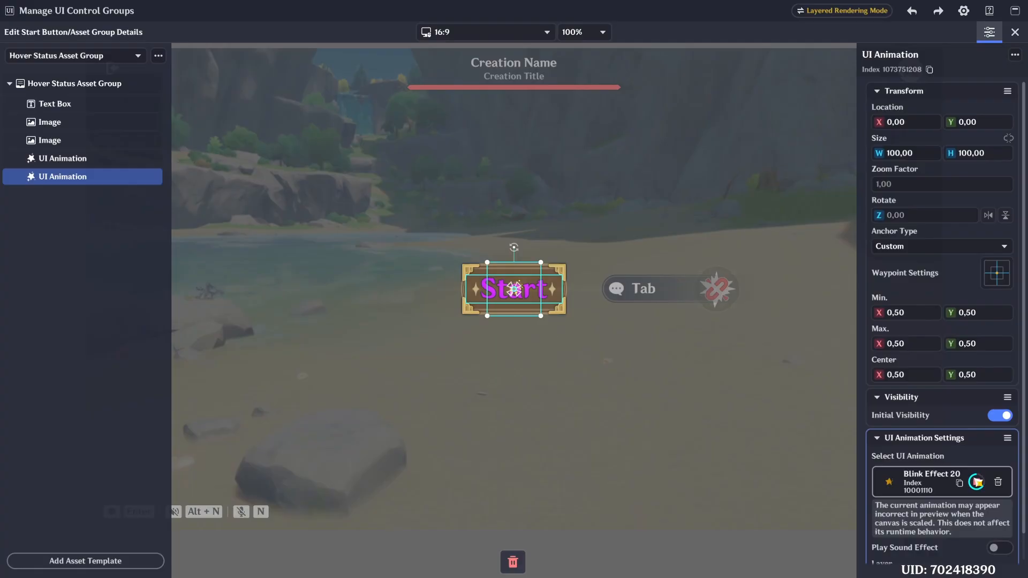
- Size the Blink Effect 20 animation 50 by 50 and place it at X 75, Y 25
{"action": "left_click", "coordinate": [923, 157]}
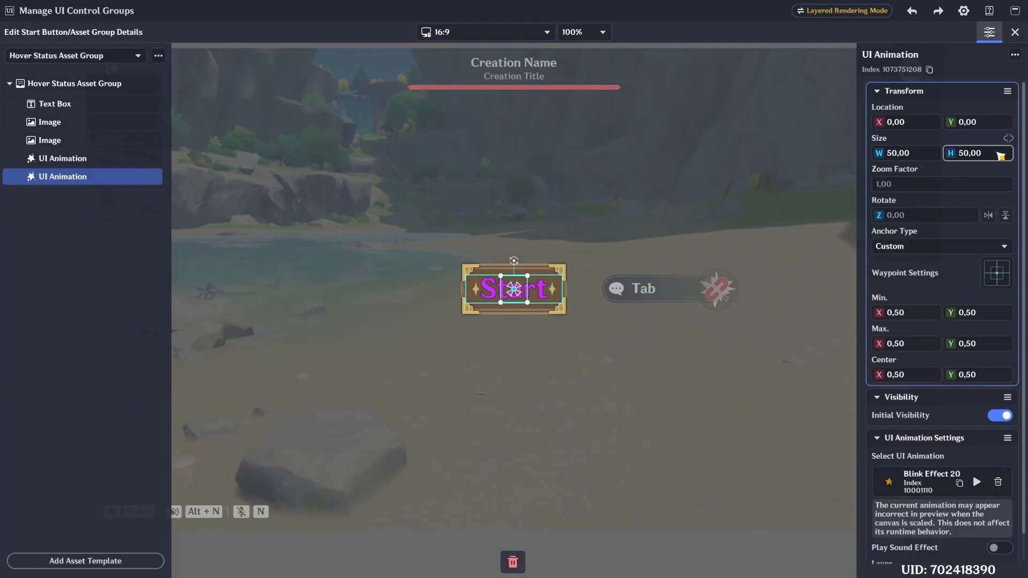
{"action": "left_click", "coordinate": [977, 482]}
{"action": "left_click", "coordinate": [918, 123]}
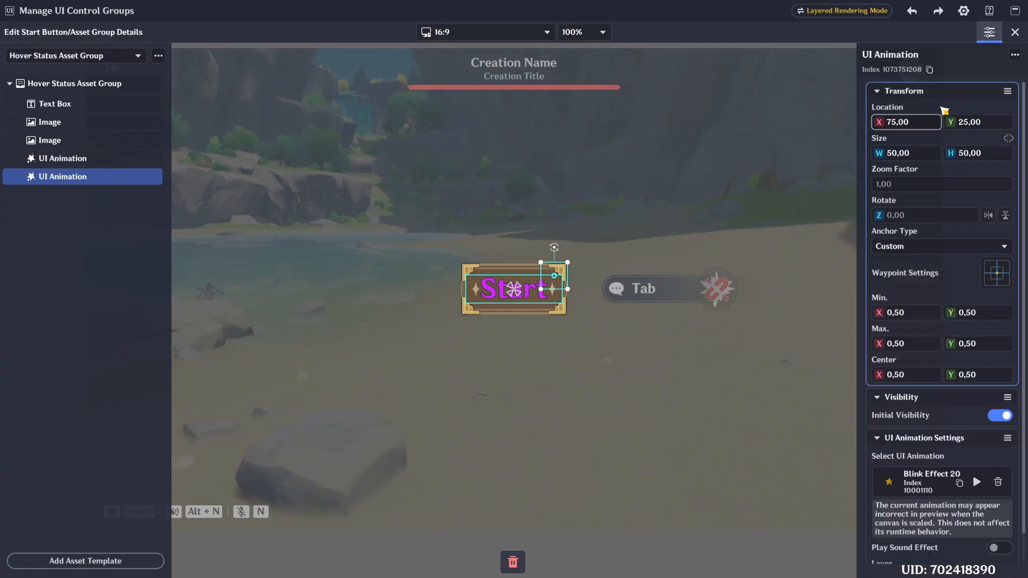
- Duplicate the Blink Effect 20 animation, move the copy to X -75, Y -25, and preview the hover animations
{"action": "left_click", "coordinate": [92, 179]}
{"action": "key", "text": "ctrl+c"}
{"action": "key", "text": "ctrl+v"}
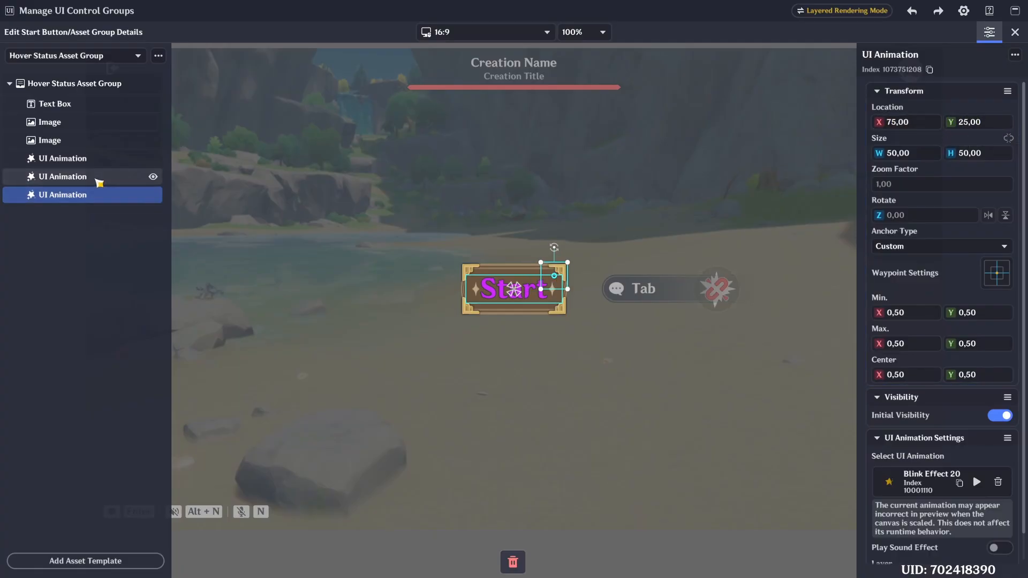
{"action": "double_click", "coordinate": [889, 123]}
{"action": "type", "text": "-"}
{"action": "left_click", "coordinate": [962, 125]}
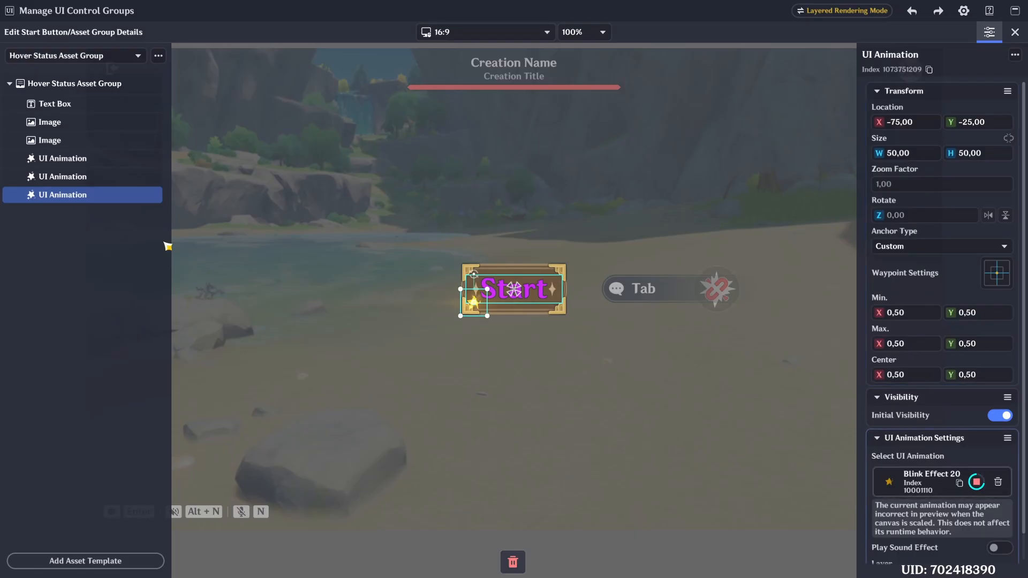
{"action": "left_click", "coordinate": [63, 176]}
{"action": "left_click", "coordinate": [62, 158]}
- In the Pressed Status Asset Group, set the Text Box's zoom factor to 0.8 for both X and Y
{"action": "left_click", "coordinate": [59, 56]}
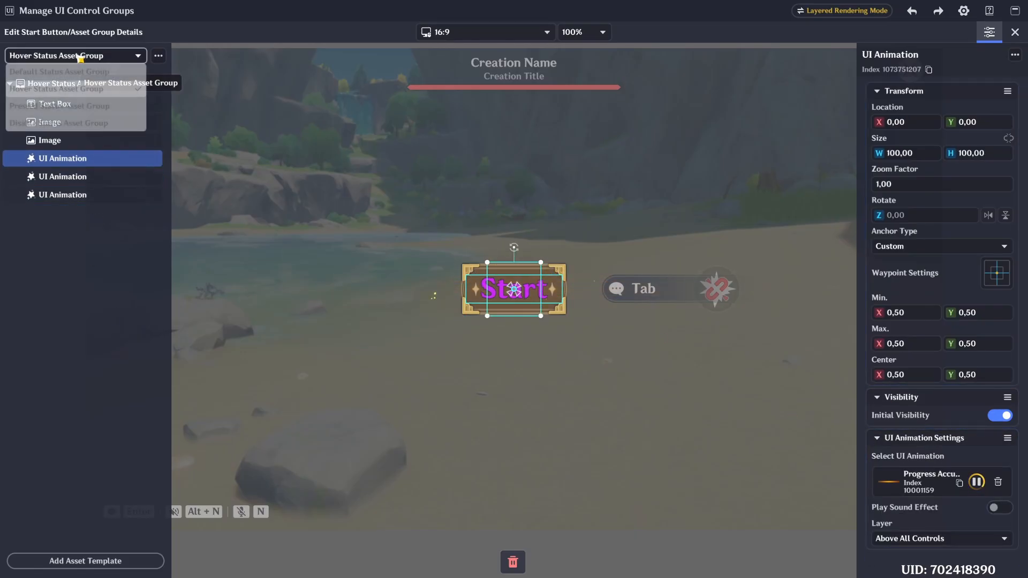
{"action": "left_click", "coordinate": [54, 107]}
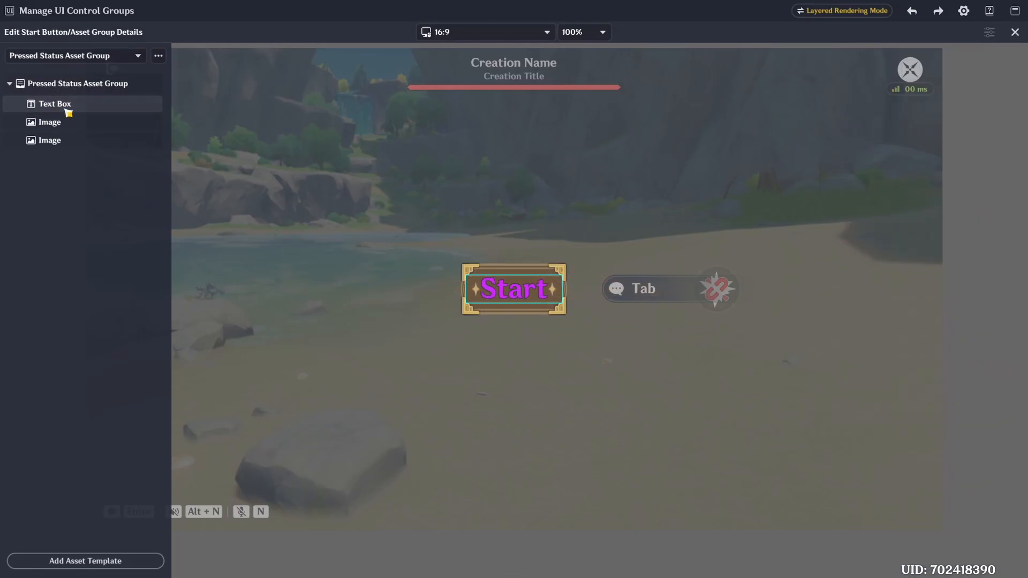
{"action": "left_click", "coordinate": [67, 110]}
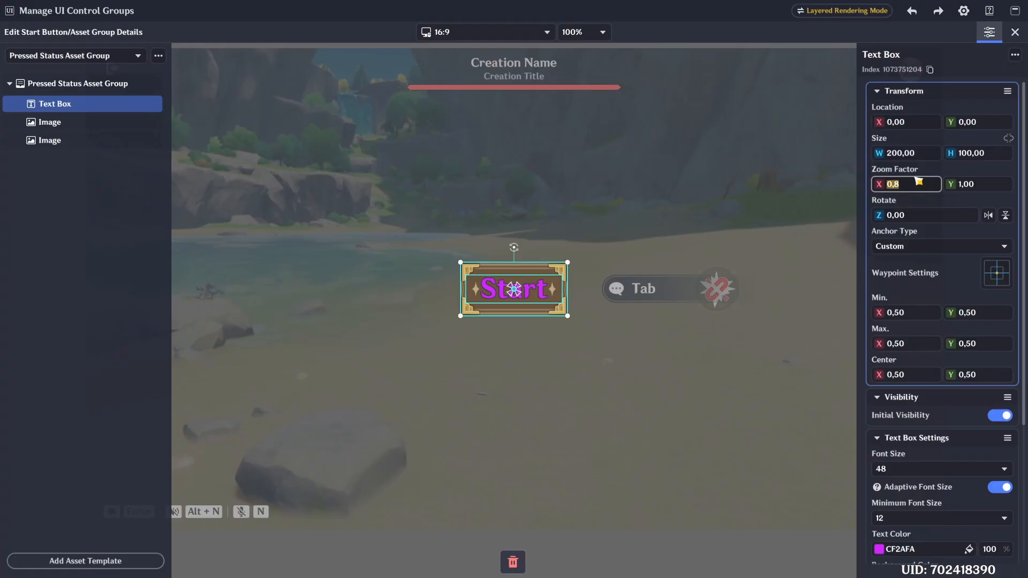
{"action": "left_click", "coordinate": [1000, 189]}
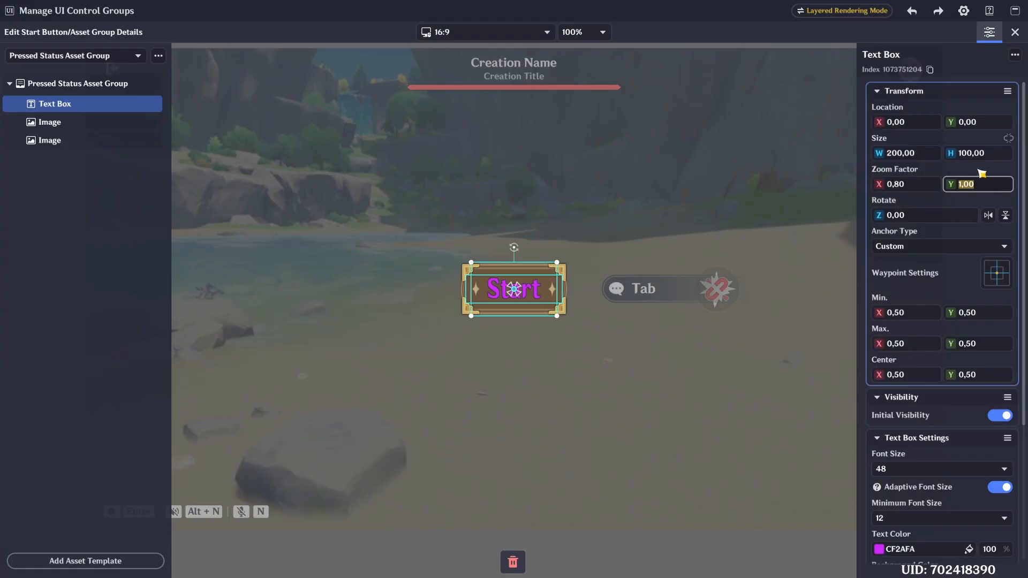
- Set the zoom factor of both Images in the Pressed Status Asset Group to 0.8 for X and Y
{"action": "left_click", "coordinate": [80, 122]}
{"action": "left_click", "coordinate": [921, 186]}
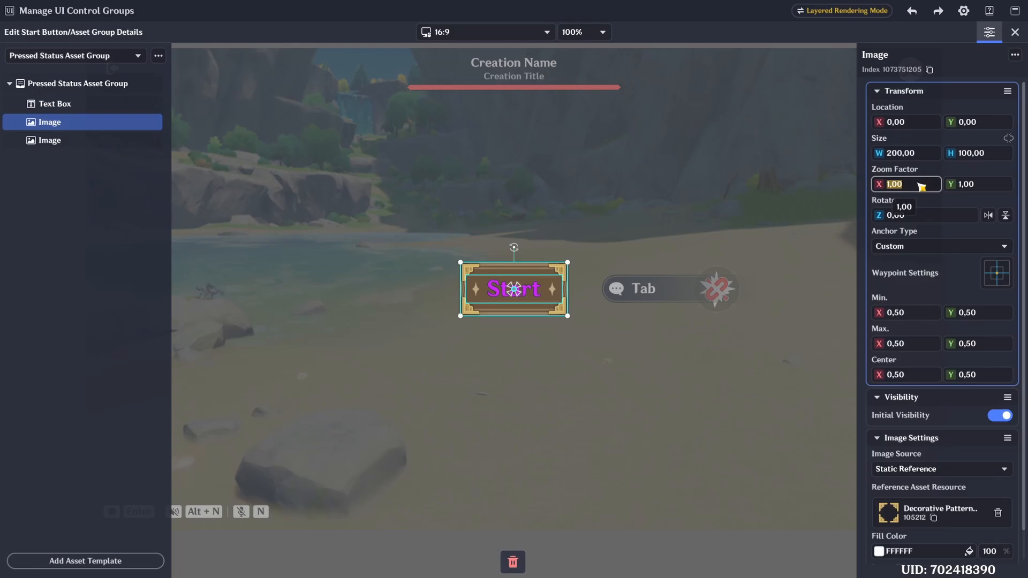
{"action": "left_click", "coordinate": [983, 189]}
{"action": "type", "text": "0,8"}
{"action": "left_click", "coordinate": [81, 140]}
{"action": "left_click", "coordinate": [911, 186]}
{"action": "type", "text": "0,8"}
{"action": "left_click", "coordinate": [988, 185]}
{"action": "type", "text": "0,8"}
{"action": "key", "text": "Return"}
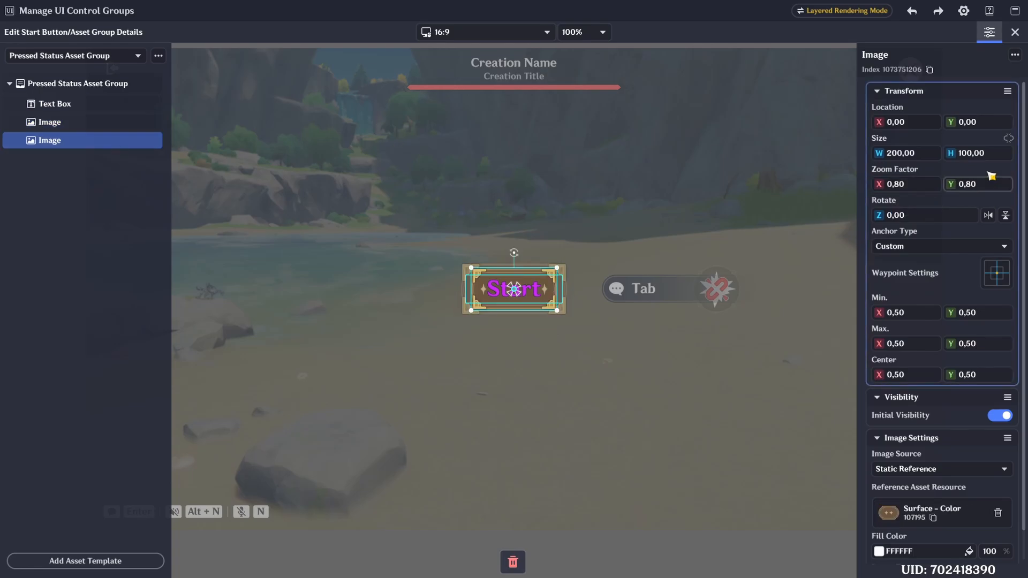
- Review the Hover, Default and Pressed Status Asset Groups, then return to the page editor and check the Start Button's style settings
{"action": "left_click", "coordinate": [72, 59]}
{"action": "left_click", "coordinate": [69, 88]}
{"action": "left_click", "coordinate": [67, 60]}
{"action": "left_click", "coordinate": [67, 73]}
{"action": "left_click", "coordinate": [67, 61]}
{"action": "left_click", "coordinate": [71, 107]}
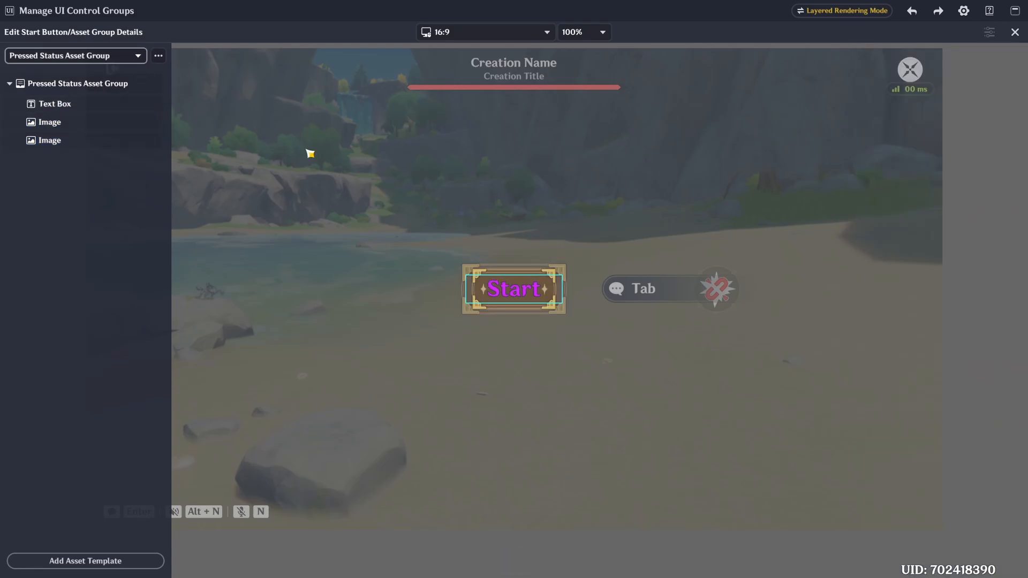
{"action": "left_click", "coordinate": [1015, 33]}
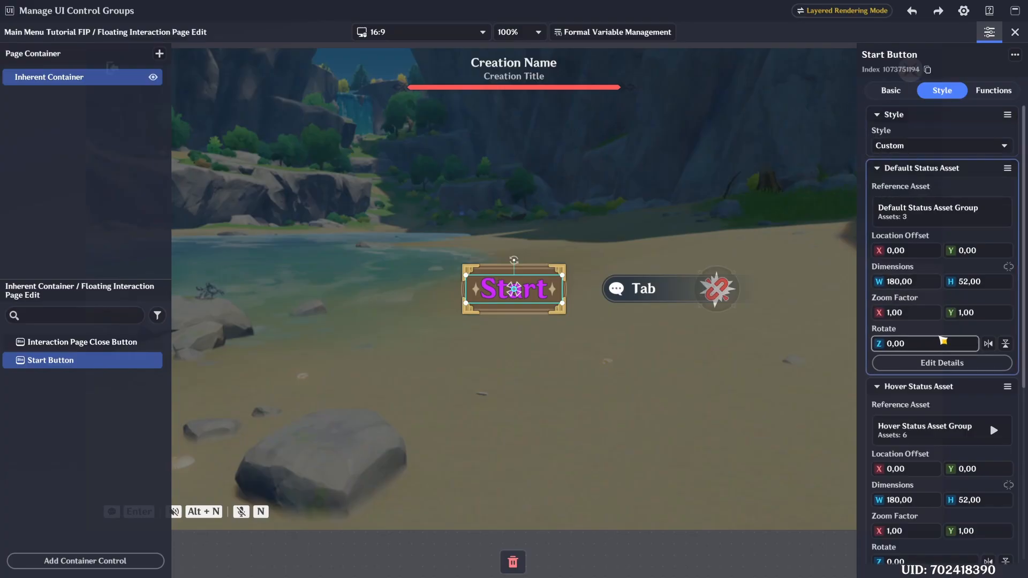
{"action": "scroll", "coordinate": [940, 339], "scroll_direction": "down", "scroll_amount": 5}
{"action": "scroll", "coordinate": [940, 339], "scroll_direction": "up", "scroll_amount": 5}
- Set the Start Button's gamepad key mapping to None in its function settings
{"action": "left_click", "coordinate": [985, 92]}
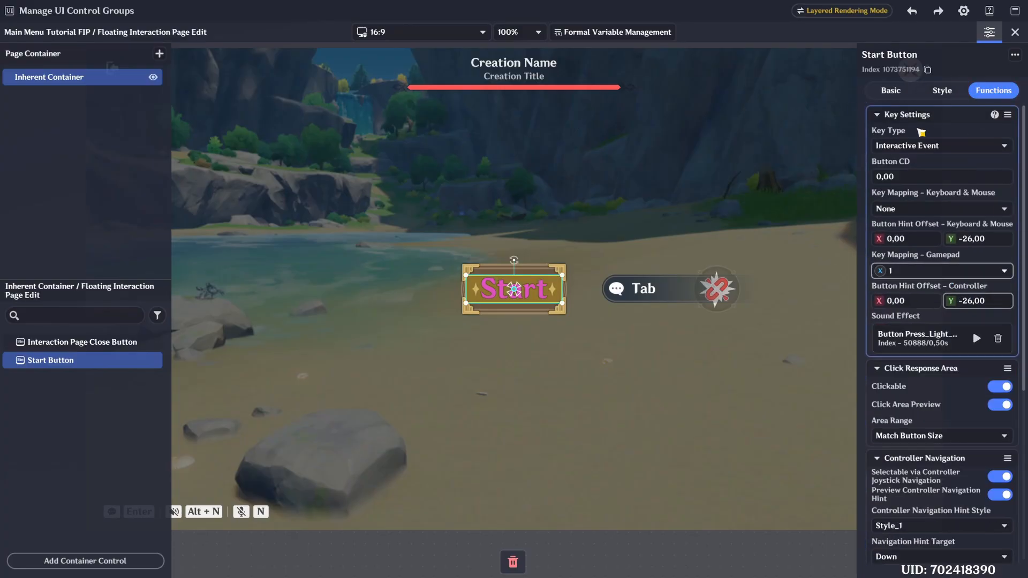
{"action": "left_click", "coordinate": [934, 271]}
{"action": "left_click", "coordinate": [947, 452]}
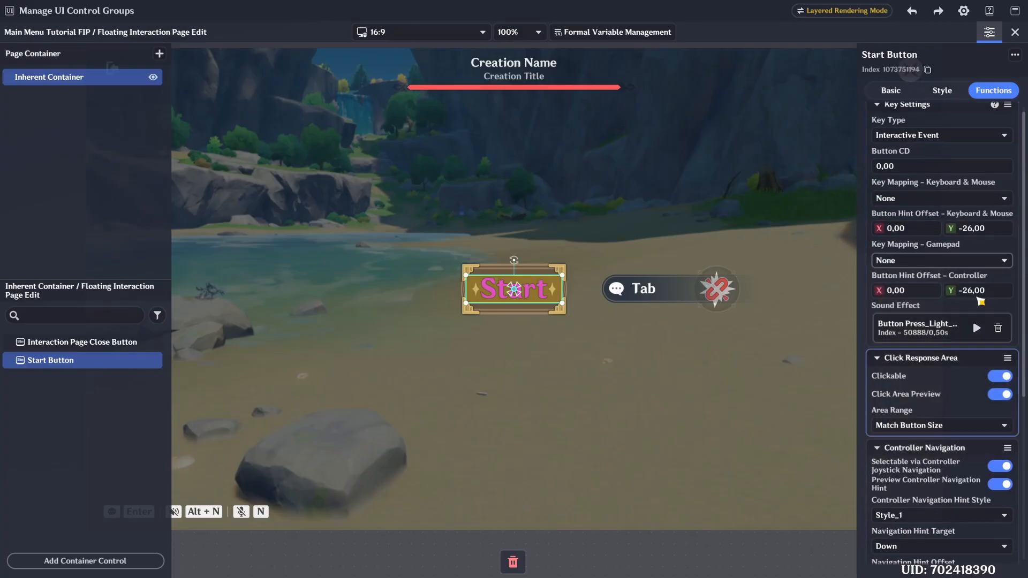
{"action": "left_click", "coordinate": [910, 264]}
{"action": "left_click", "coordinate": [889, 256]}
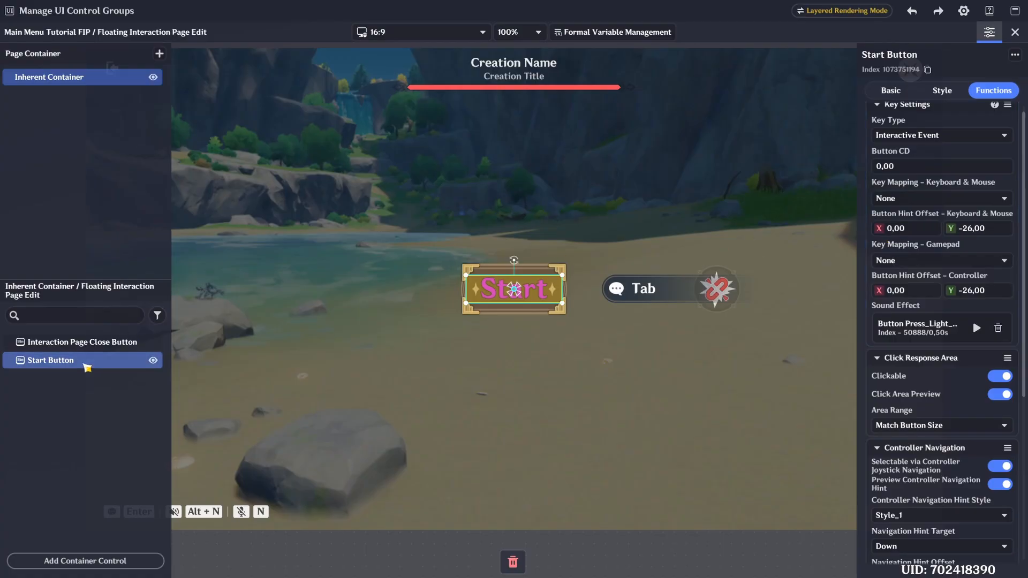
- Make two copies of the Start Button and rename them How to Play Button and Settle Stage Button
{"action": "right_click", "coordinate": [83, 361]}
{"action": "left_click", "coordinate": [81, 397]}
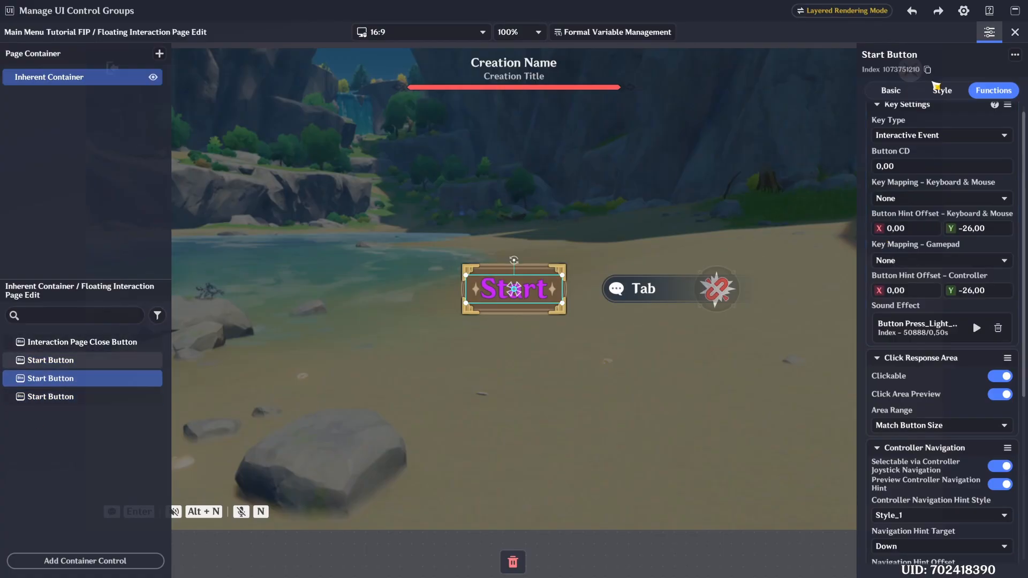
{"action": "left_click", "coordinate": [870, 55]}
{"action": "left_click", "coordinate": [81, 397]}
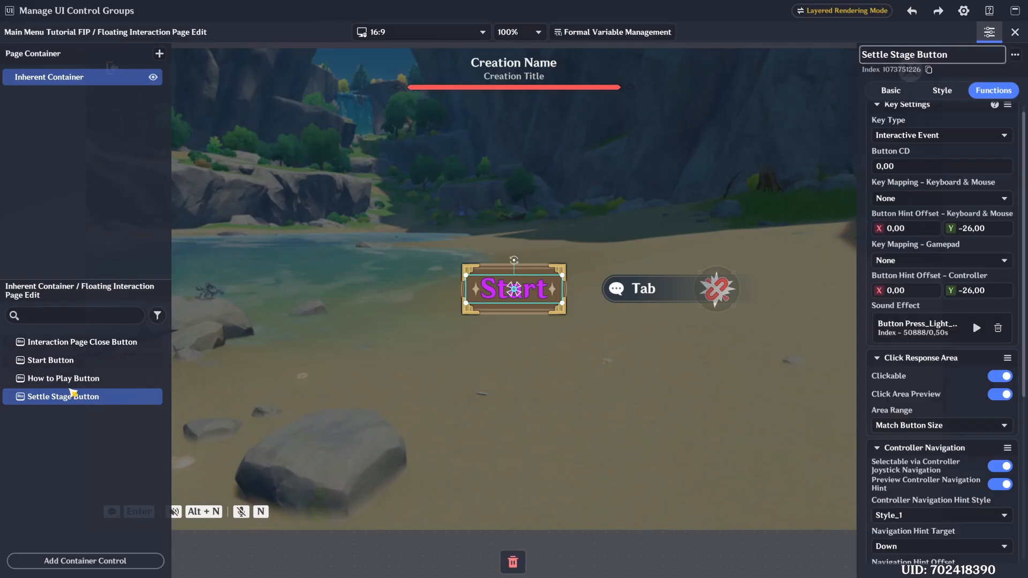
- Change the text of the How to Play Button's Text Box in the Default Status Asset Group to "How to Play"
{"action": "left_click", "coordinate": [70, 378]}
{"action": "left_click", "coordinate": [943, 90]}
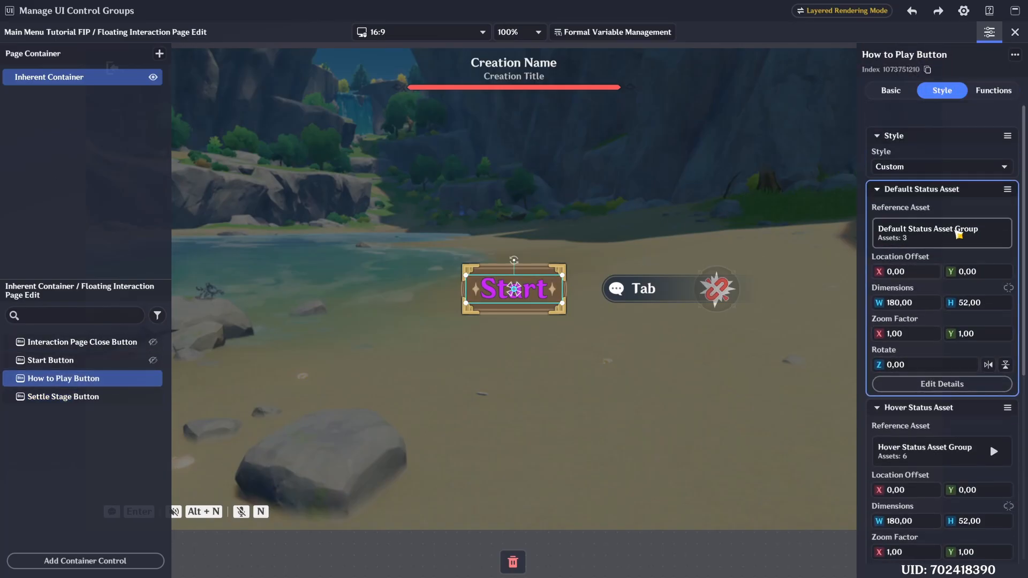
{"action": "left_click", "coordinate": [943, 364]}
{"action": "left_click", "coordinate": [59, 103]}
{"action": "scroll", "coordinate": [938, 404], "scroll_direction": "down", "scroll_amount": 5}
{"action": "left_click", "coordinate": [921, 487]}
{"action": "key", "text": "ctrl+a"}
{"action": "type", "text": "How ty"}
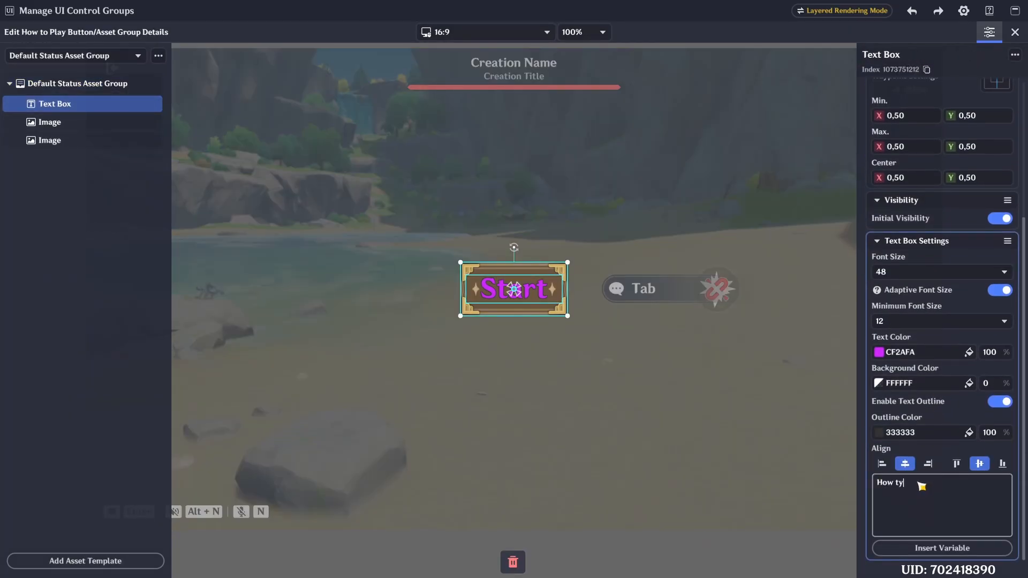
{"action": "left_click", "coordinate": [926, 424]}
- Set the How to Play Text Box's font size to 30 and its text color to bright cyan 18DEFF
{"action": "left_click", "coordinate": [969, 353]}
{"action": "left_click", "coordinate": [841, 325]}
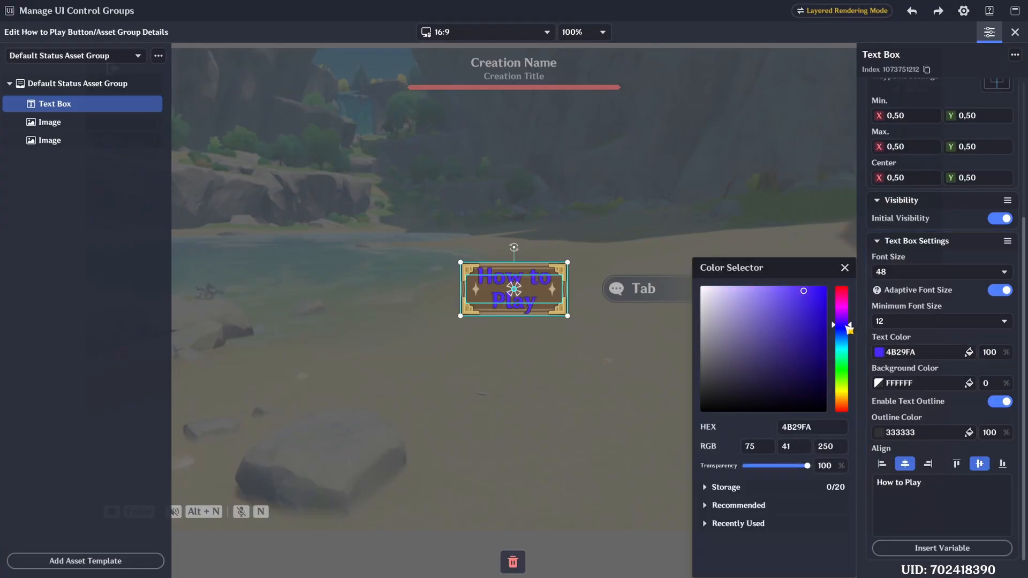
{"action": "left_click", "coordinate": [931, 335]}
{"action": "left_click", "coordinate": [915, 273]}
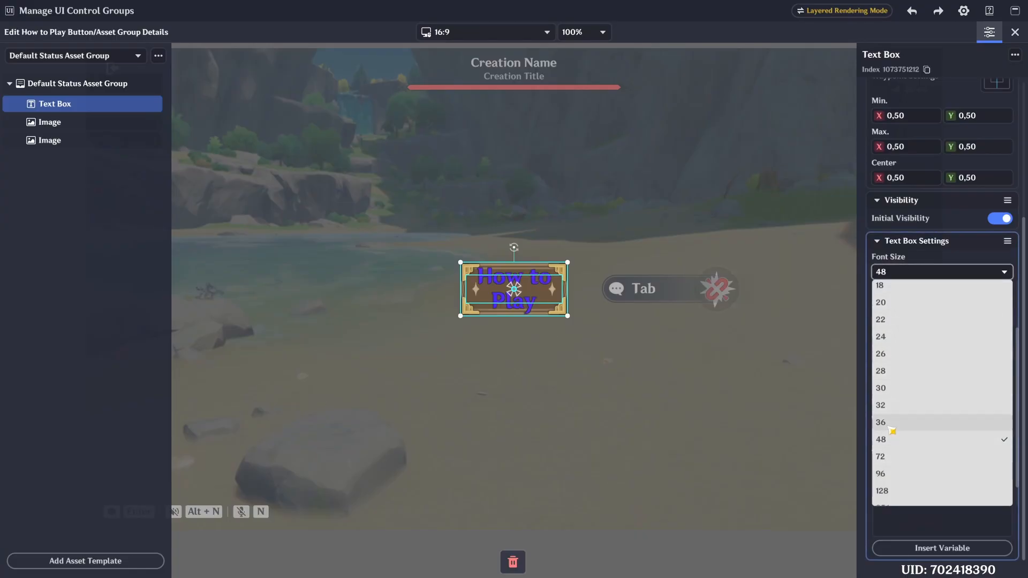
{"action": "left_click", "coordinate": [902, 402]}
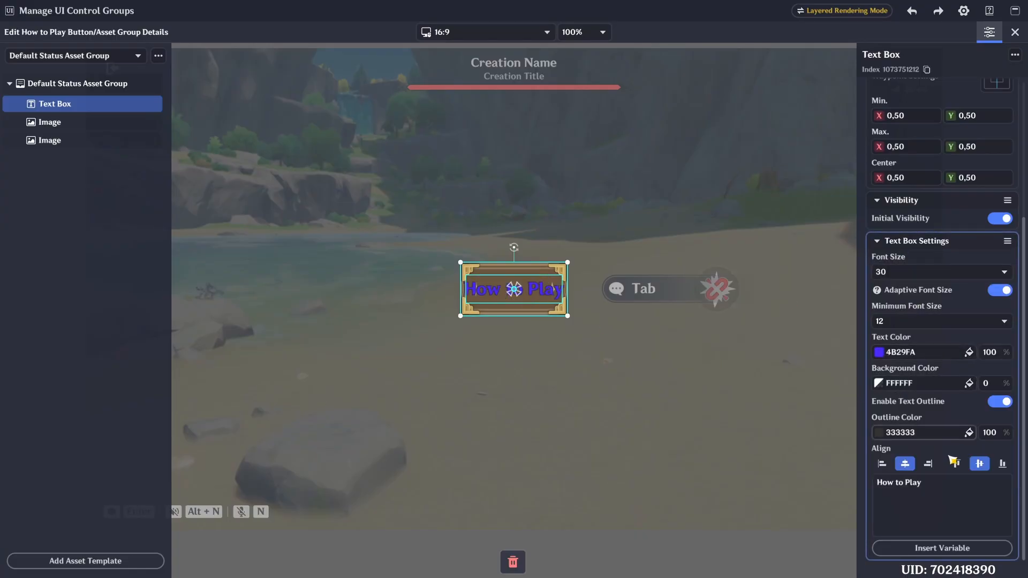
{"action": "left_click", "coordinate": [970, 353]}
{"action": "left_click", "coordinate": [842, 346]}
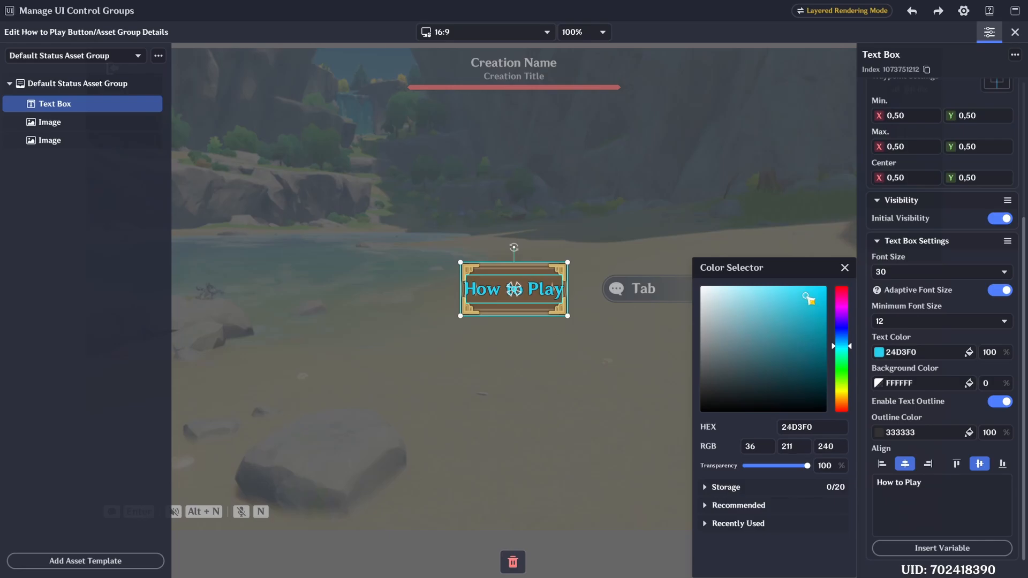
{"action": "left_click_drag", "start_coordinate": [807, 296], "coordinate": [815, 286]}
{"action": "left_click", "coordinate": [943, 339]}
{"action": "right_click", "coordinate": [76, 107]}
{"action": "left_click", "coordinate": [90, 116]}
{"action": "left_click", "coordinate": [81, 57]}
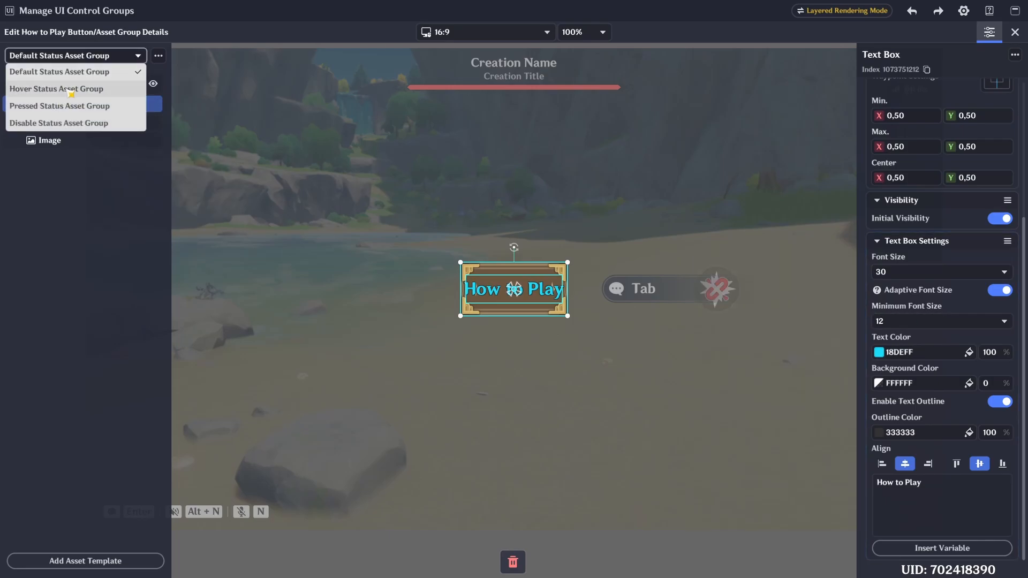
{"action": "left_click", "coordinate": [71, 90]}
{"action": "left_click", "coordinate": [69, 105]}
{"action": "left_click", "coordinate": [81, 57]}
{"action": "left_click", "coordinate": [59, 71]}
- Copy the Text Box Settings from the Default Status Asset Group and paste them onto the Text Box in the Hover Status Asset Group
{"action": "left_click", "coordinate": [64, 104]}
{"action": "left_click", "coordinate": [1006, 241]}
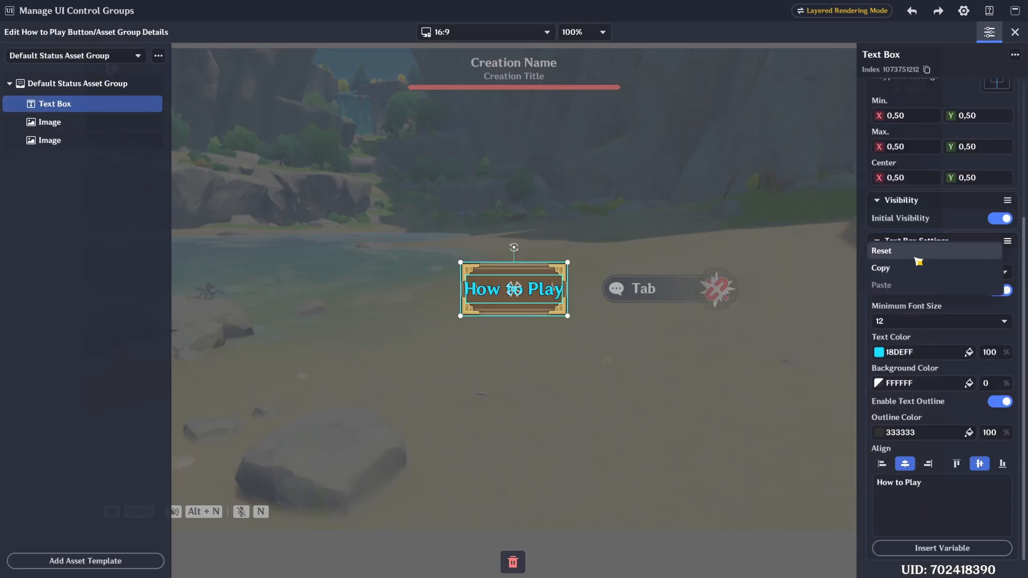
{"action": "left_click", "coordinate": [880, 268]}
{"action": "left_click", "coordinate": [82, 57]}
{"action": "left_click", "coordinate": [71, 89]}
{"action": "left_click", "coordinate": [69, 104]}
{"action": "left_click", "coordinate": [1007, 241]}
{"action": "left_click", "coordinate": [880, 285]}
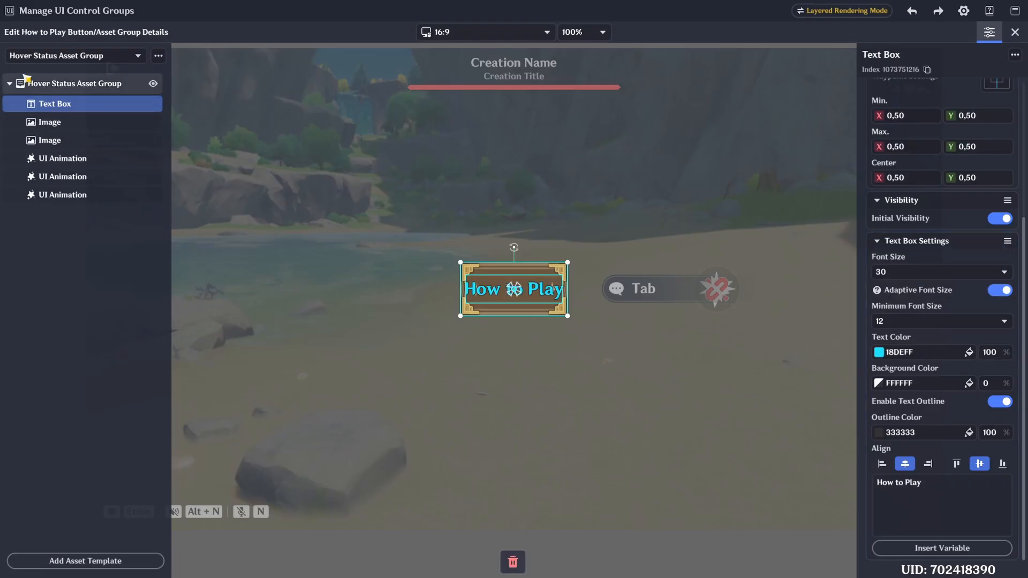
- Paste the copied Text Box Settings onto the Pressed Status Asset Group's Text Box and return to the page editor
{"action": "left_click", "coordinate": [81, 57]}
{"action": "left_click", "coordinate": [70, 108]}
{"action": "left_click", "coordinate": [69, 104]}
{"action": "left_click", "coordinate": [1007, 241]}
{"action": "left_click", "coordinate": [881, 285]}
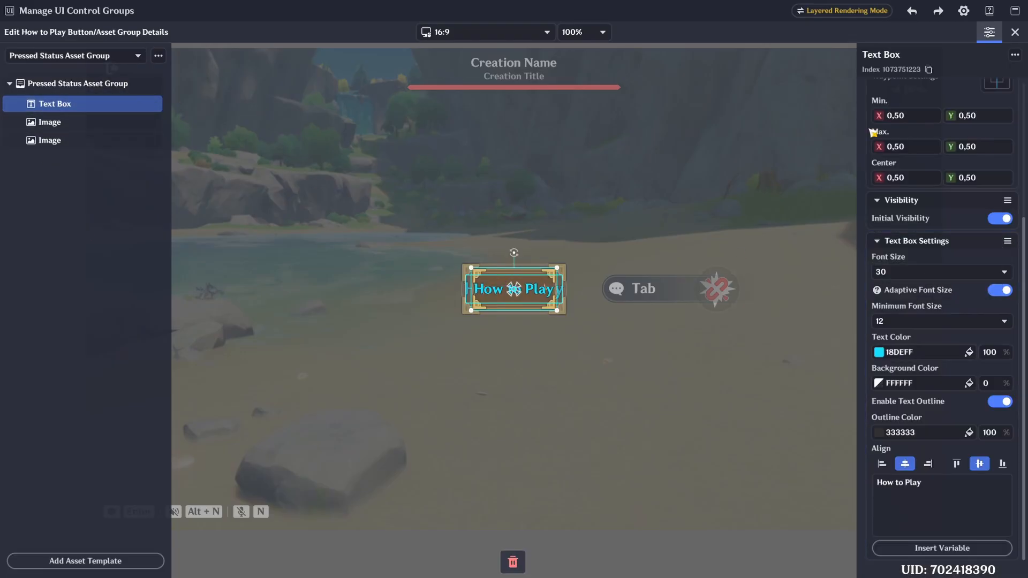
{"action": "left_click", "coordinate": [1014, 31]}
- Change the Settle Stage Button's default status text to "Settle Stage" and its text color to yellow F0FA29
{"action": "left_click", "coordinate": [63, 397]}
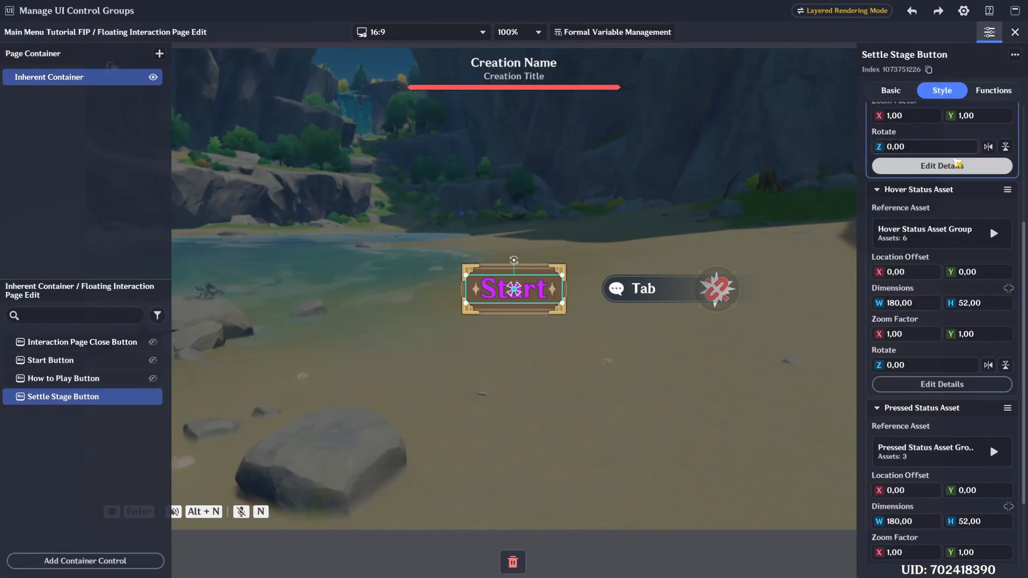
{"action": "left_click", "coordinate": [957, 163]}
{"action": "left_click", "coordinate": [68, 105]}
{"action": "scroll", "coordinate": [926, 412], "scroll_direction": "down", "scroll_amount": 5}
{"action": "left_click", "coordinate": [933, 489]}
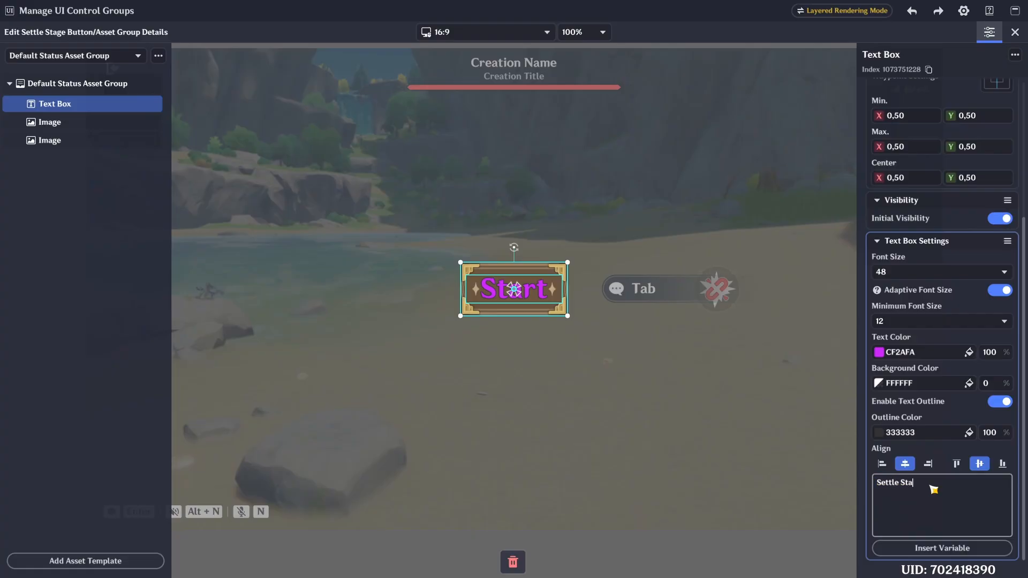
{"action": "left_click", "coordinate": [884, 351]}
{"action": "left_click", "coordinate": [839, 390]}
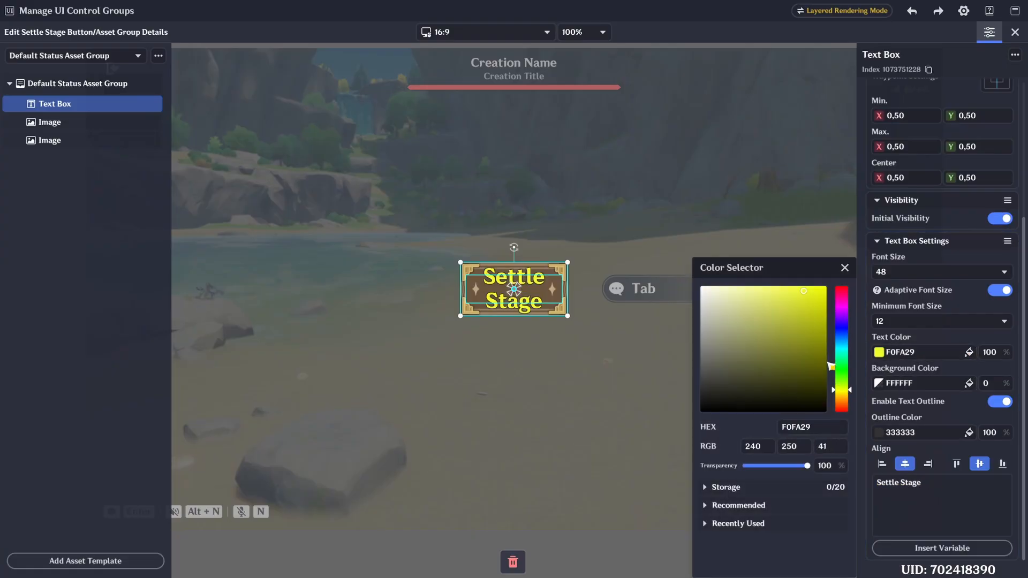
{"action": "left_click", "coordinate": [939, 402]}
- Apply the yellow Settle Stage Text Box Settings to the Hover and Pressed Status Asset Groups and return to the page editor
{"action": "left_click", "coordinate": [75, 55]}
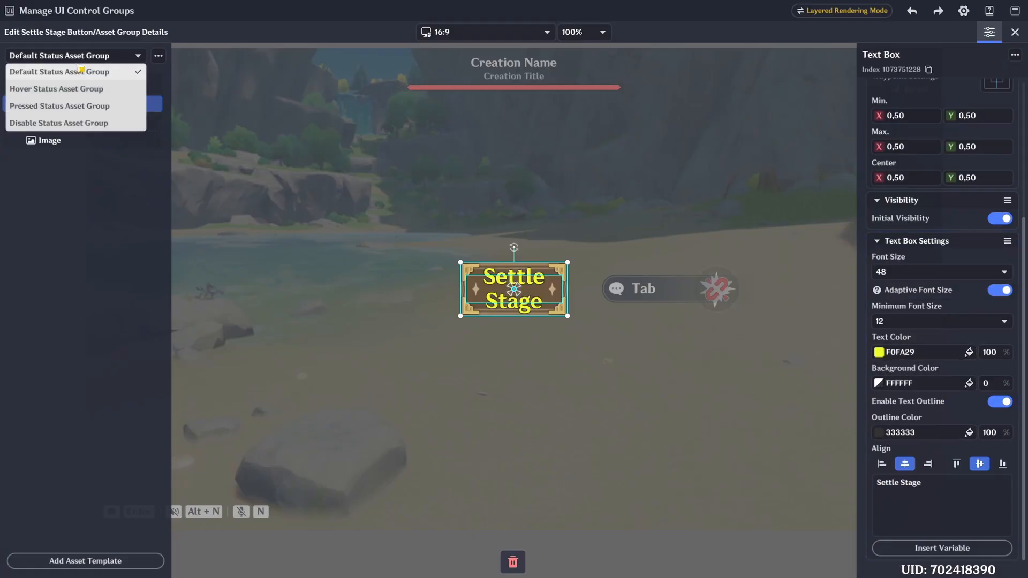
{"action": "left_click", "coordinate": [54, 87]}
{"action": "left_click", "coordinate": [75, 56]}
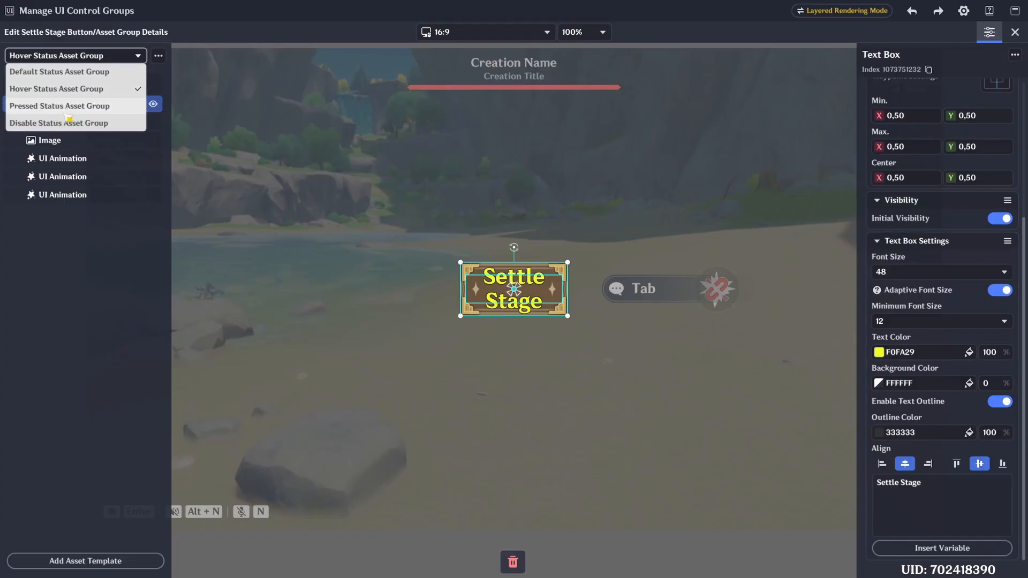
{"action": "left_click", "coordinate": [57, 104]}
{"action": "left_click", "coordinate": [1007, 241]}
{"action": "left_click", "coordinate": [934, 290]}
{"action": "left_click", "coordinate": [1015, 32]}
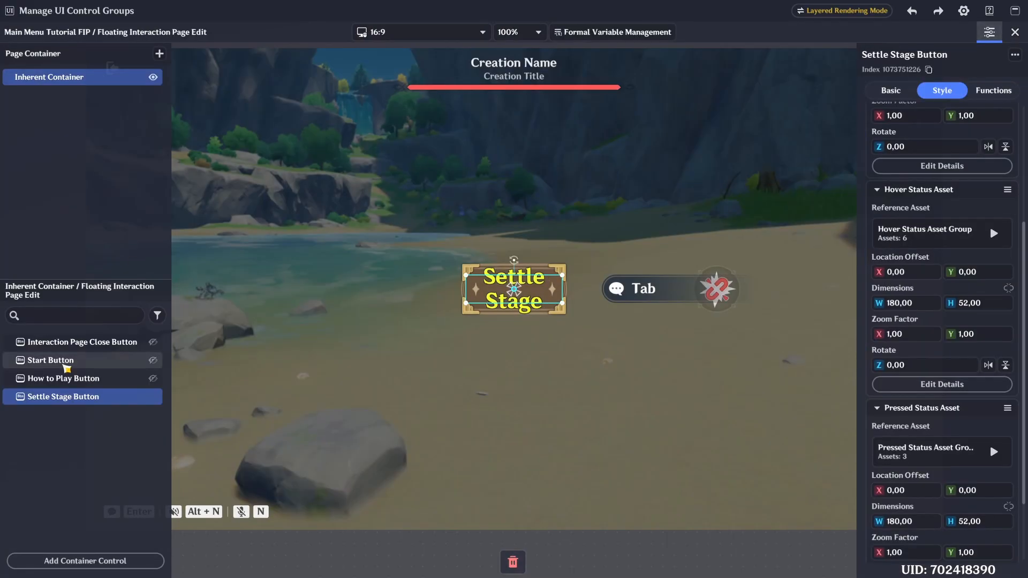
- Roughly place the Start Button above and the Settle Stage Button below the How to Play Button on the canvas
{"action": "left_click", "coordinate": [75, 378]}
{"action": "left_click", "coordinate": [100, 395]}
{"action": "left_click", "coordinate": [112, 364]}
{"action": "key", "text": "ctrl+z"}
{"action": "left_click_drag", "start_coordinate": [536, 282], "coordinate": [538, 215]}
{"action": "left_click", "coordinate": [525, 280]}
{"action": "left_click", "coordinate": [96, 395]}
{"action": "left_click_drag", "start_coordinate": [514, 293], "coordinate": [513, 363]}
- Set the Start Button's location to X 800 and Y 600
{"action": "left_click", "coordinate": [92, 362]}
{"action": "left_click", "coordinate": [927, 200]}
{"action": "type", "text": "800"}
{"action": "left_click", "coordinate": [988, 198]}
{"action": "type", "text": "6"}
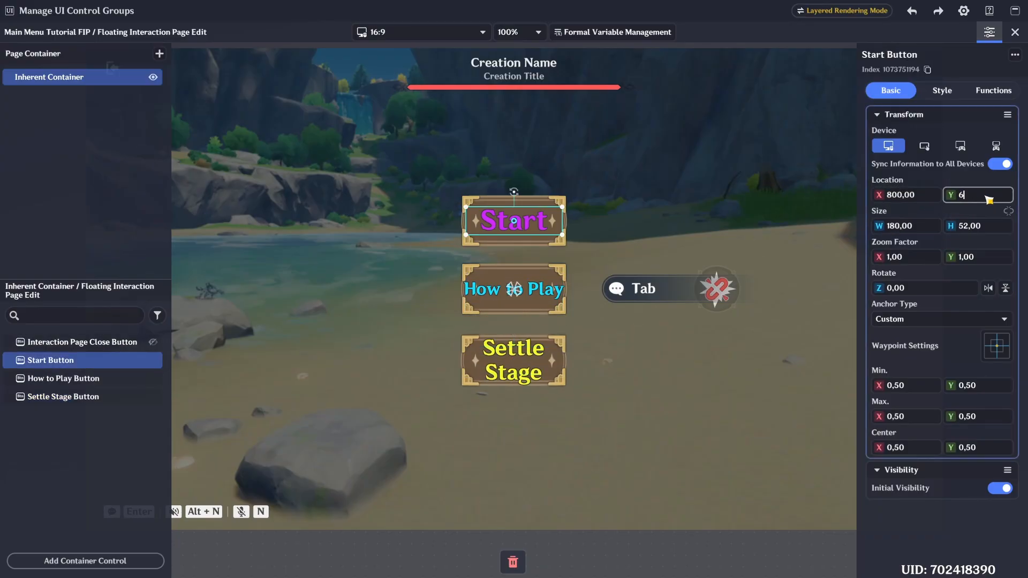
{"action": "type", "text": "00"}
{"action": "key", "text": "Return"}
- Set the Settle Stage Button's location to X 800 and Y 300
{"action": "left_click", "coordinate": [546, 276]}
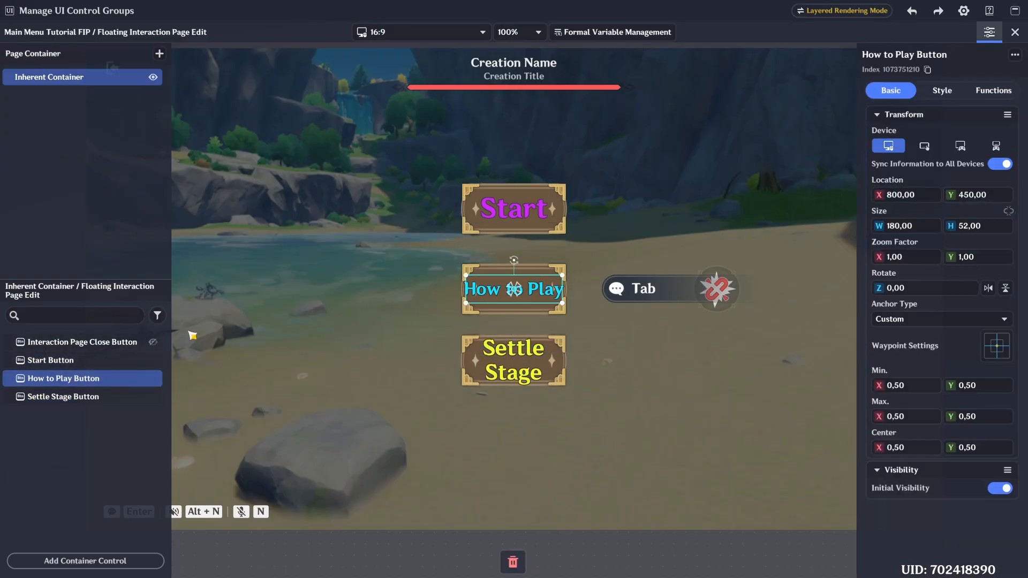
{"action": "left_click", "coordinate": [107, 396]}
{"action": "left_click", "coordinate": [923, 197]}
{"action": "type", "text": "800"}
{"action": "left_click", "coordinate": [974, 194]}
{"action": "type", "text": "300"}
{"action": "key", "text": "Return"}
{"action": "left_click", "coordinate": [229, 482]}
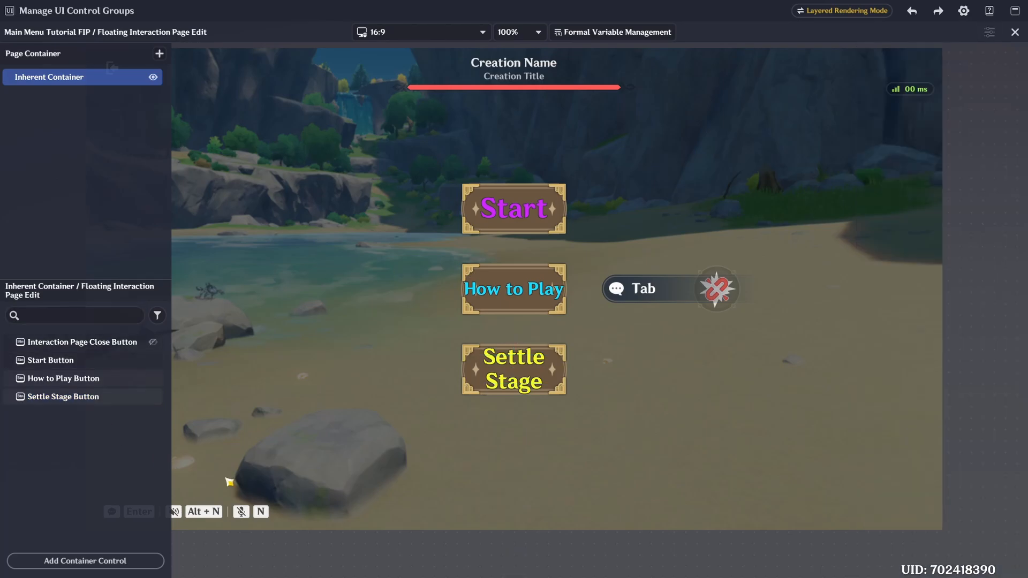
- Set the size of the Start, How to Play and Settle Stage Buttons to 200 wide and 100 high
{"action": "left_click", "coordinate": [63, 378]}
{"action": "left_click", "coordinate": [107, 396]}
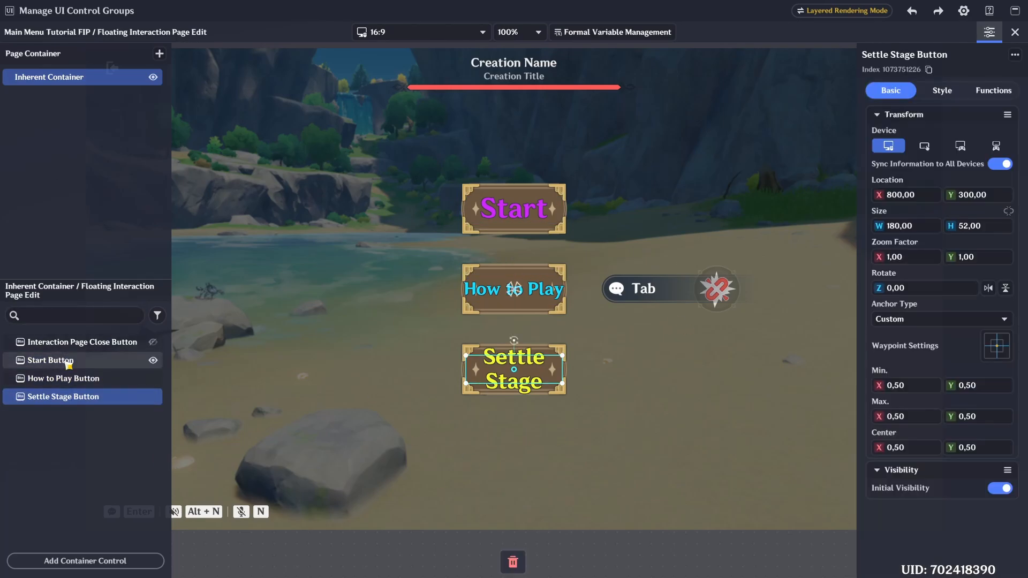
{"action": "left_click", "coordinate": [65, 360]}
{"action": "left_click", "coordinate": [942, 91]}
{"action": "left_click", "coordinate": [979, 91]}
{"action": "left_click", "coordinate": [891, 91]}
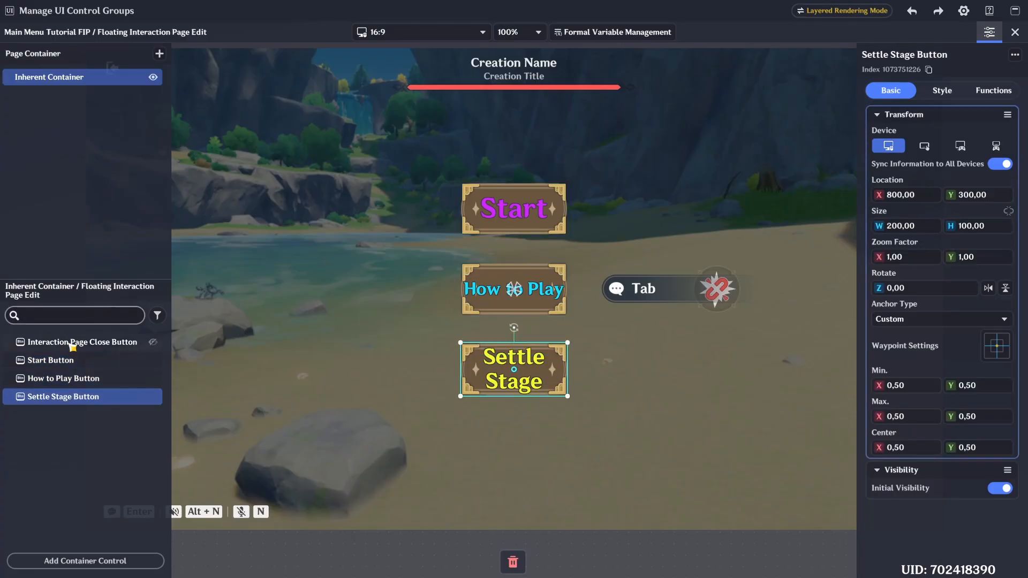
- Review the function settings of the three buttons and set the Start Button's gamepad key mapping to 1 (X)
{"action": "left_click", "coordinate": [50, 360]}
{"action": "left_click", "coordinate": [942, 91]}
{"action": "left_click", "coordinate": [986, 94]}
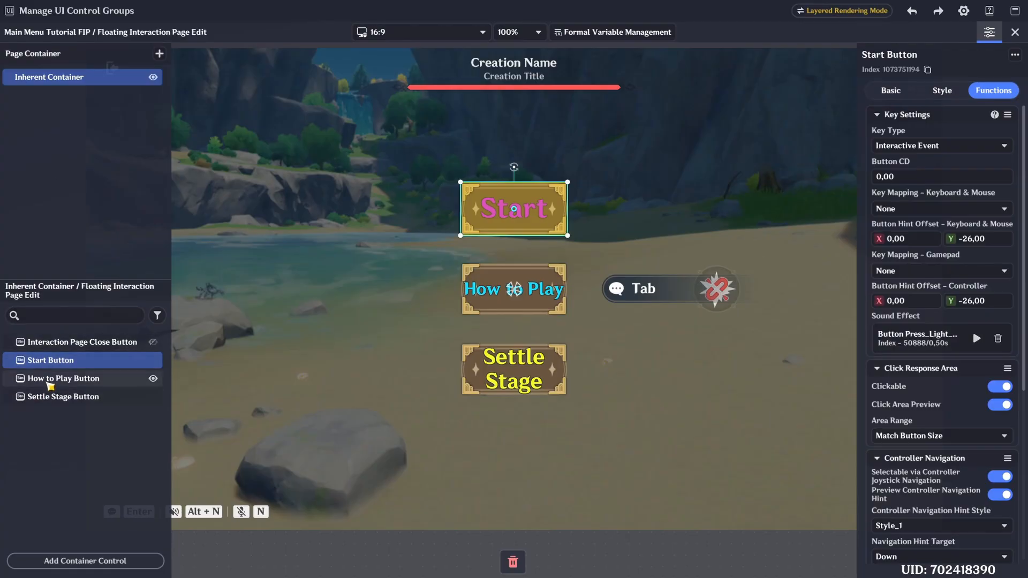
{"action": "left_click", "coordinate": [50, 378]}
{"action": "left_click", "coordinate": [50, 396]}
{"action": "left_click", "coordinate": [81, 360]}
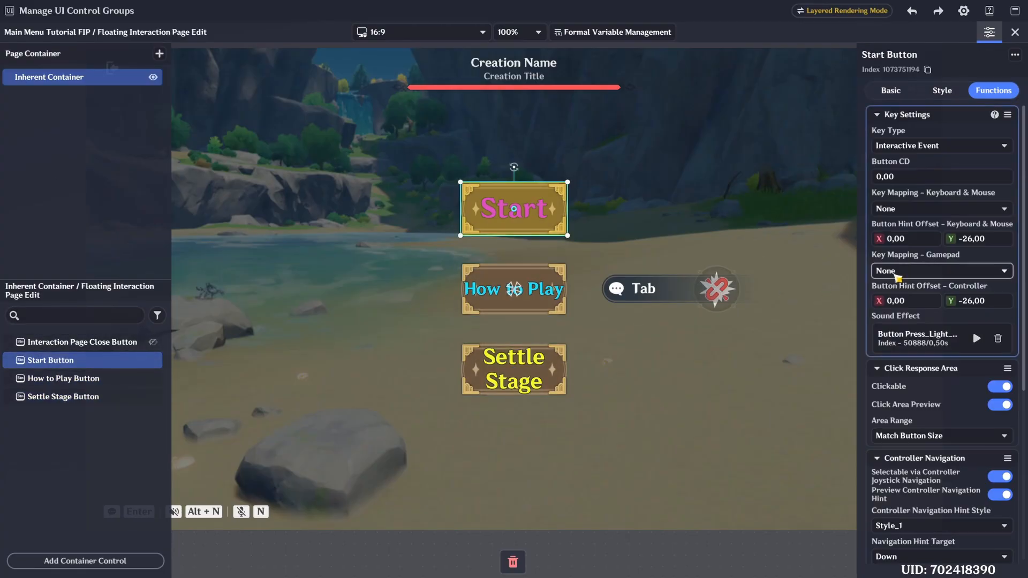
{"action": "left_click", "coordinate": [939, 270]}
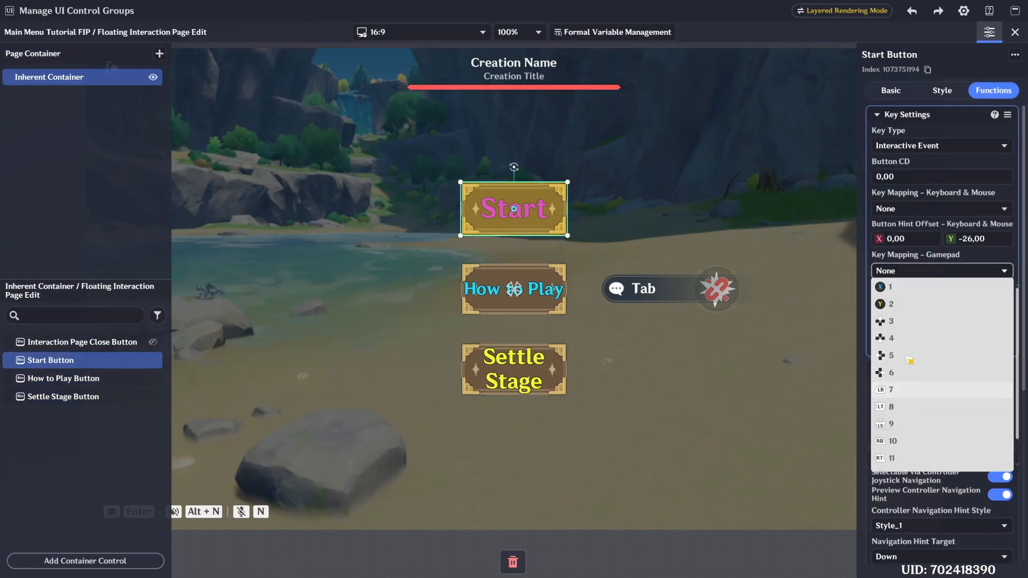
{"action": "left_click", "coordinate": [894, 294]}
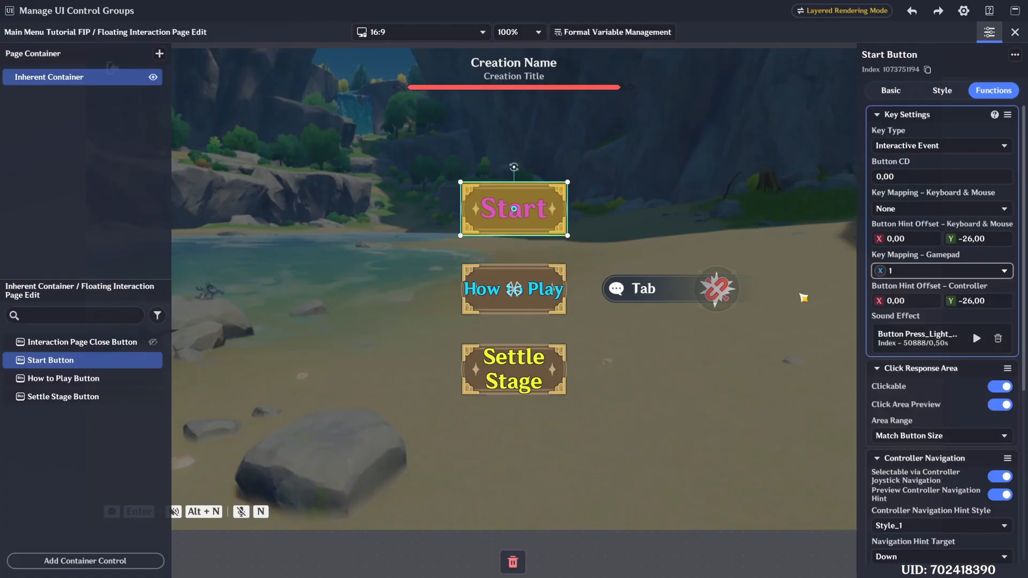
- Set the gamepad key mapping of the How to Play Button to 2 (Y) and the Settle Stage Button to 7 (LB)
{"action": "left_click", "coordinate": [108, 379]}
{"action": "left_click", "coordinate": [922, 271]}
{"action": "scroll", "coordinate": [922, 298], "scroll_direction": "up", "scroll_amount": 2}
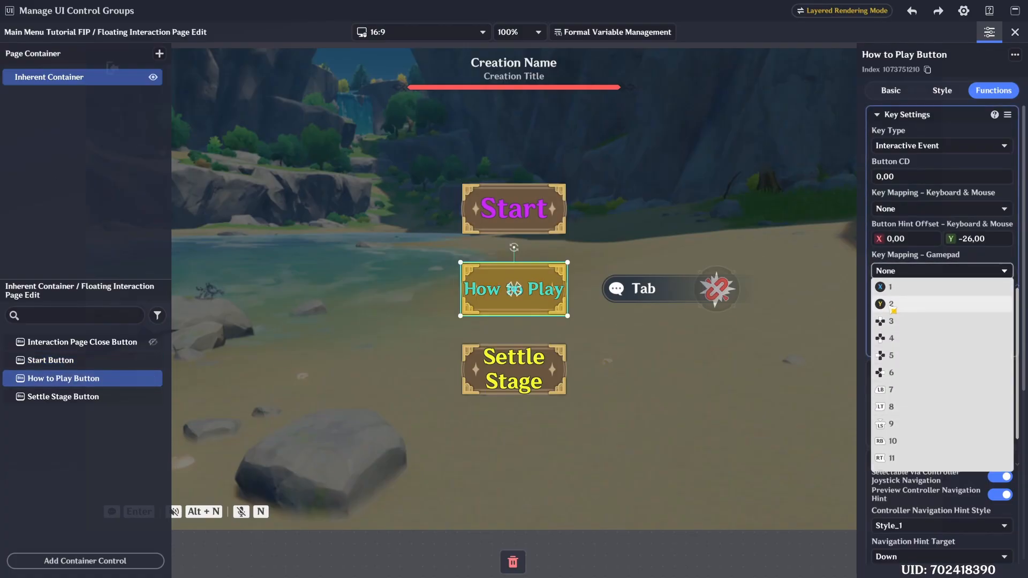
{"action": "left_click", "coordinate": [892, 304]}
{"action": "left_click", "coordinate": [63, 396]}
{"action": "scroll", "coordinate": [930, 370], "scroll_direction": "up", "scroll_amount": 2}
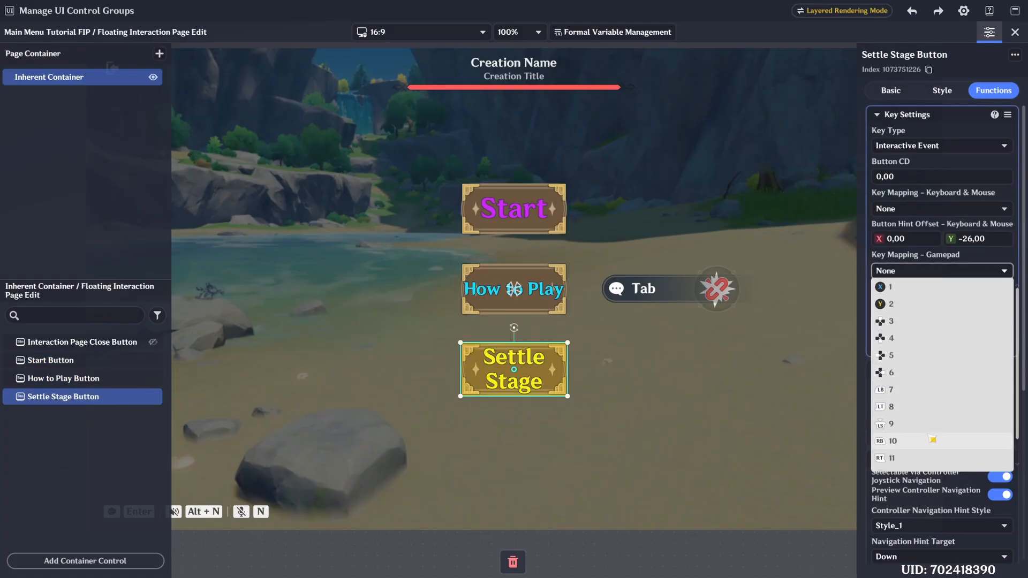
{"action": "scroll", "coordinate": [923, 321], "scroll_direction": "down", "scroll_amount": 2}
{"action": "scroll", "coordinate": [927, 375], "scroll_direction": "up", "scroll_amount": 2}
{"action": "left_click", "coordinate": [920, 392]}
- Try the Custom Size area range for the Start Button's click response area and restore Match Button Size
{"action": "left_click", "coordinate": [50, 360]}
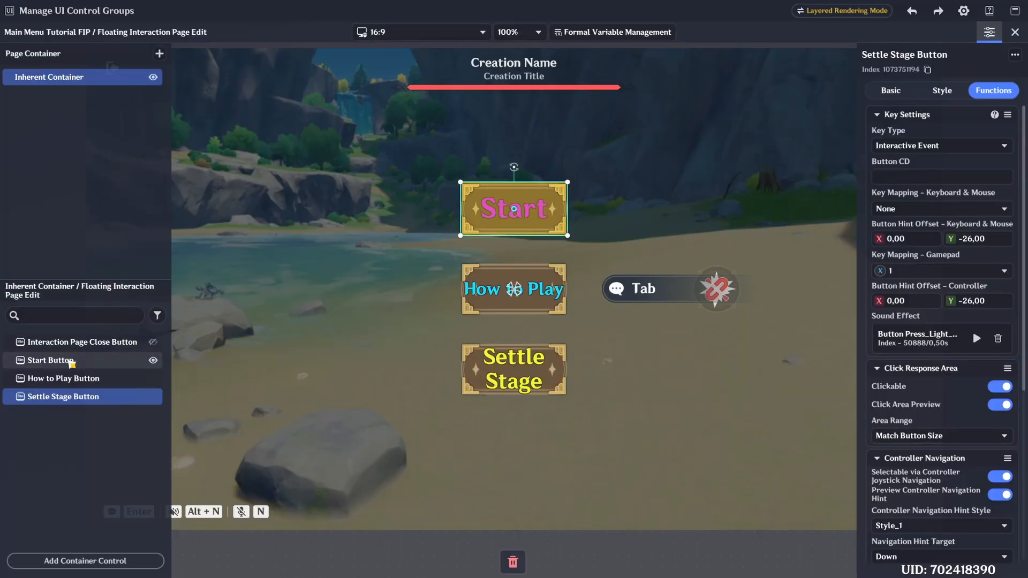
{"action": "scroll", "coordinate": [950, 262], "scroll_direction": "down", "scroll_amount": 1}
{"action": "scroll", "coordinate": [951, 262], "scroll_direction": "down", "scroll_amount": 2}
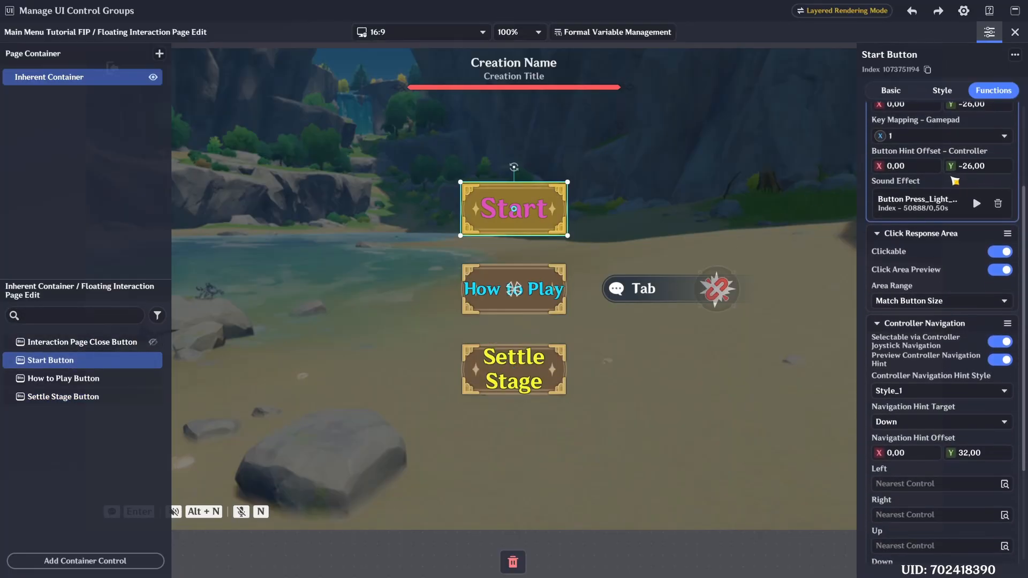
{"action": "left_click", "coordinate": [928, 289]}
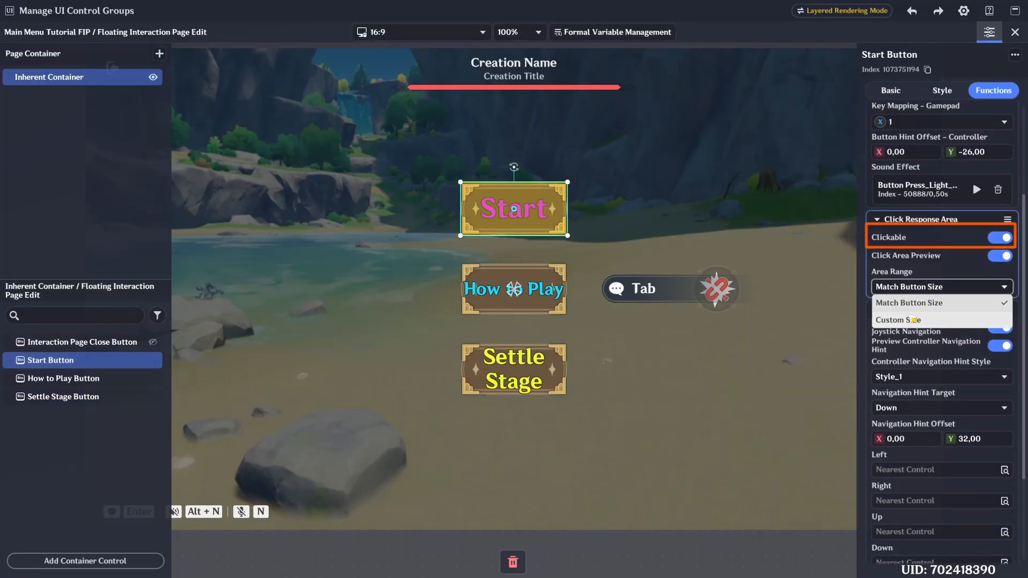
{"action": "left_click", "coordinate": [905, 320]}
{"action": "left_click", "coordinate": [910, 287]}
{"action": "left_click", "coordinate": [909, 303]}
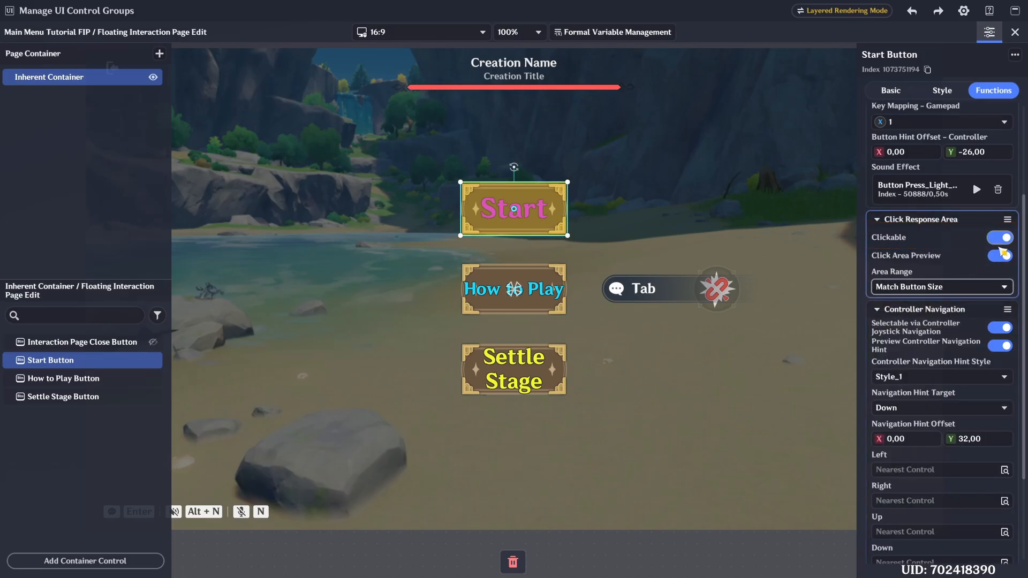
- Switch the Start Button's Click Area Preview off and on again to compare the highlighted area
{"action": "left_click", "coordinate": [1001, 255]}
{"action": "left_click", "coordinate": [999, 256]}
{"action": "left_click", "coordinate": [999, 256]}
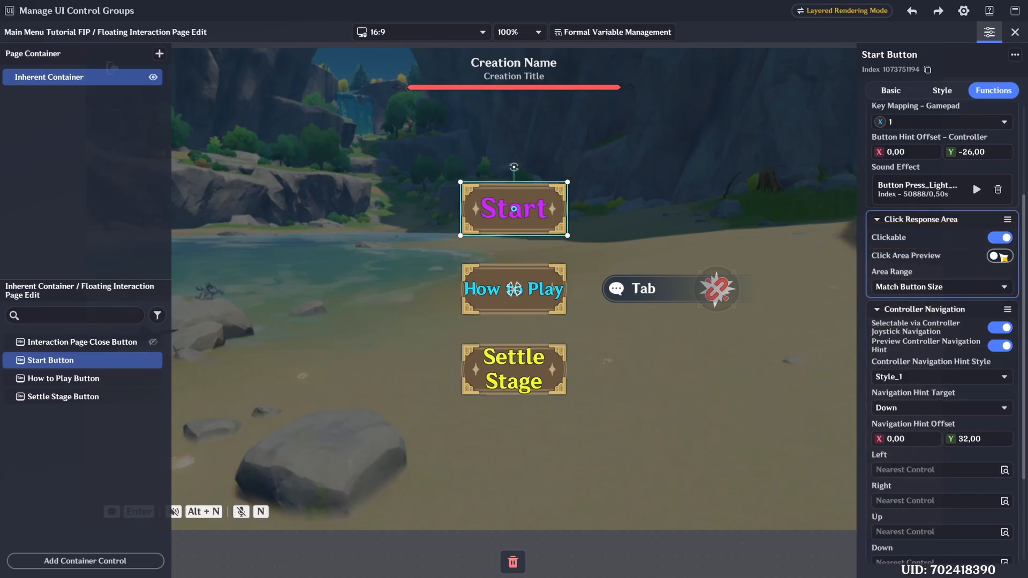
{"action": "left_click", "coordinate": [1000, 255]}
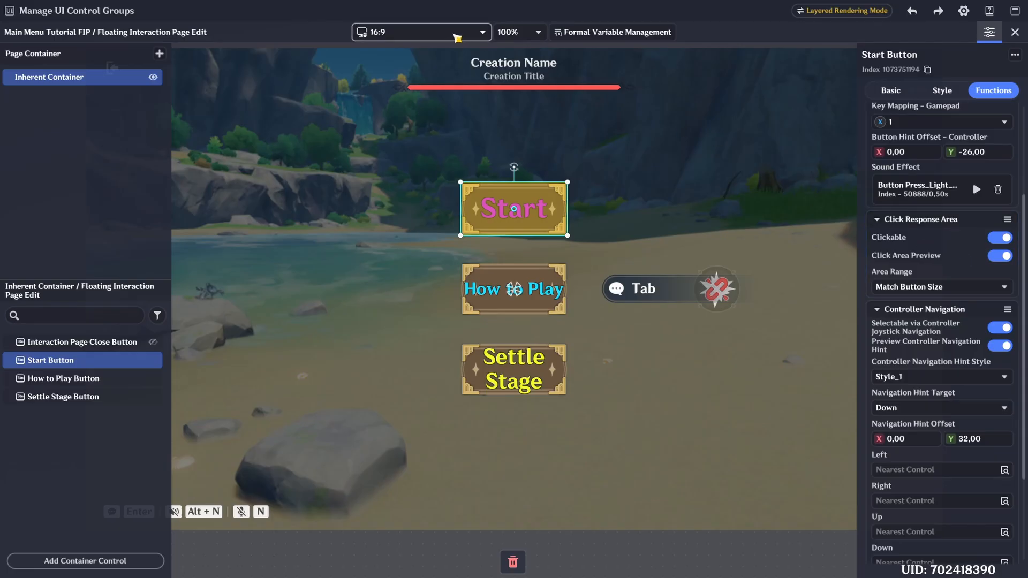
- Switch the page preview to the 16:9 controller layout to view the gamepad key and navigation hints
{"action": "left_click", "coordinate": [456, 36]}
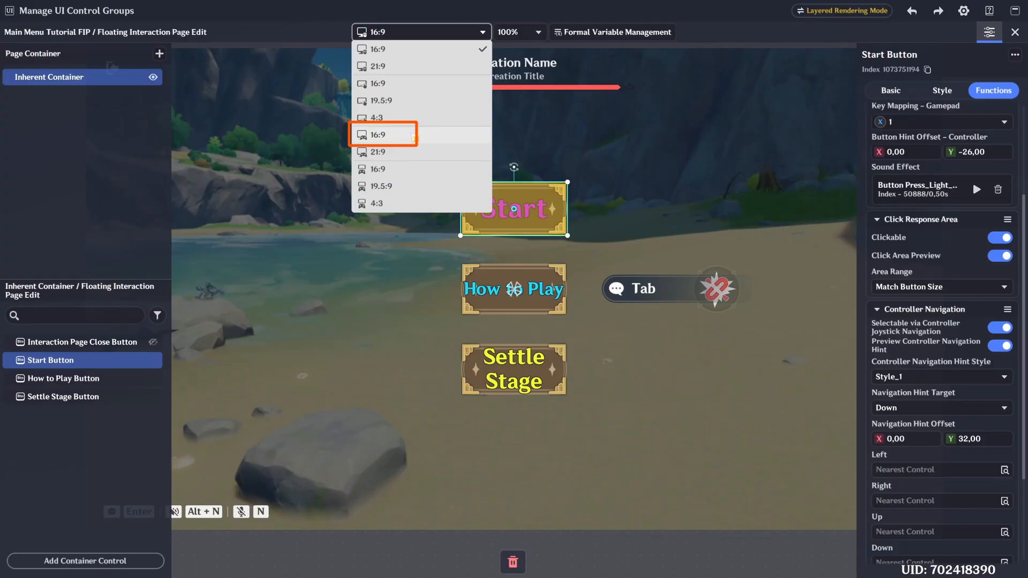
{"action": "left_click", "coordinate": [416, 137]}
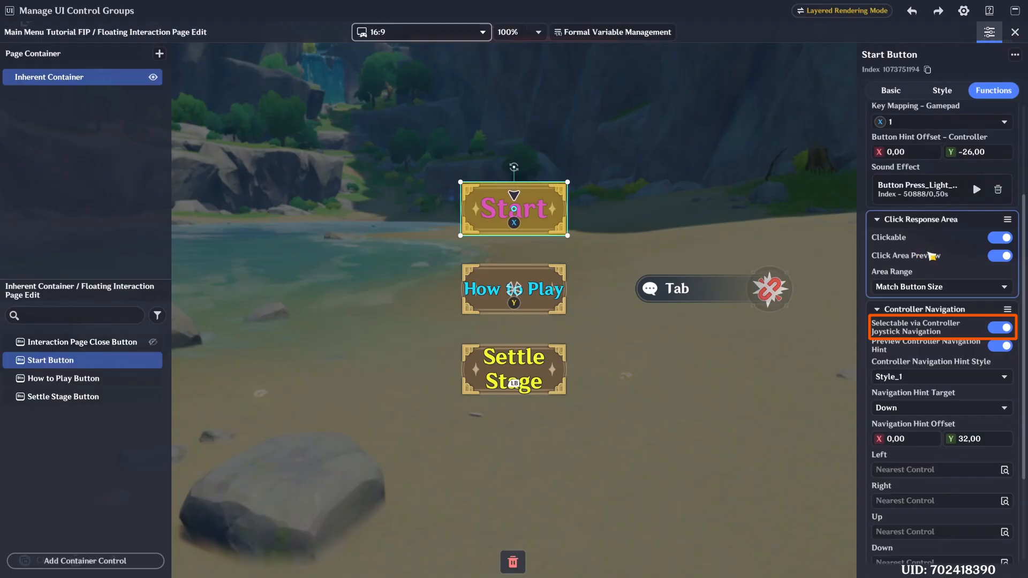
- Try Style_2 as the Start Button's Controller Navigation Hint Style and restore Style_1
{"action": "scroll", "coordinate": [936, 264], "scroll_direction": "down", "scroll_amount": 3}
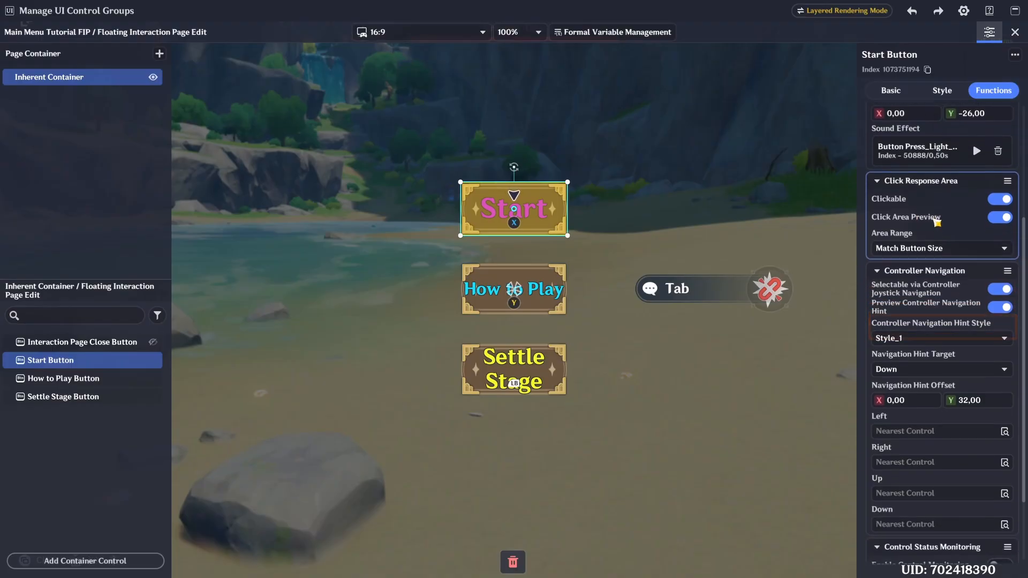
{"action": "left_click", "coordinate": [1000, 267]}
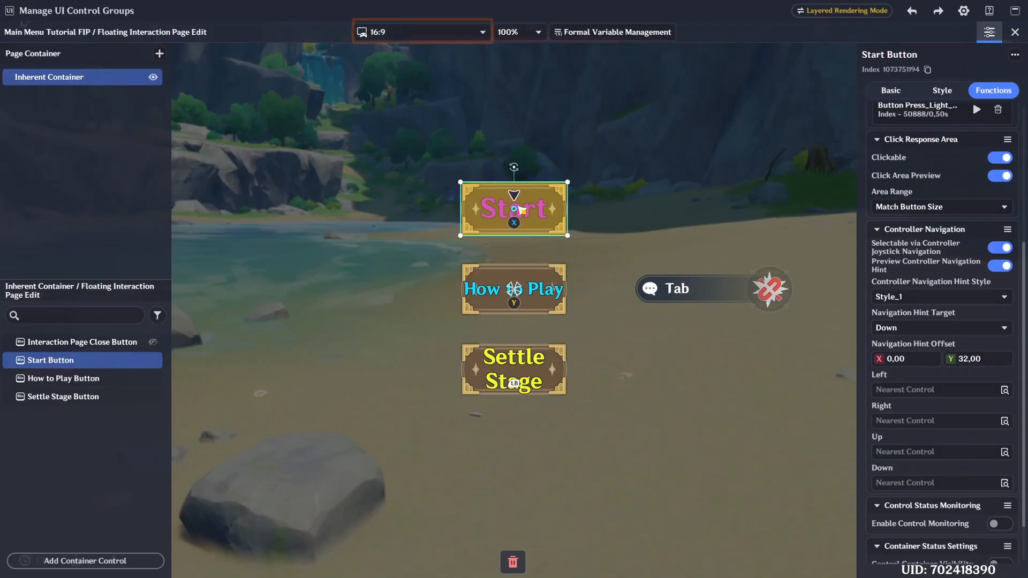
{"action": "left_click", "coordinate": [932, 298]}
{"action": "left_click", "coordinate": [912, 328]}
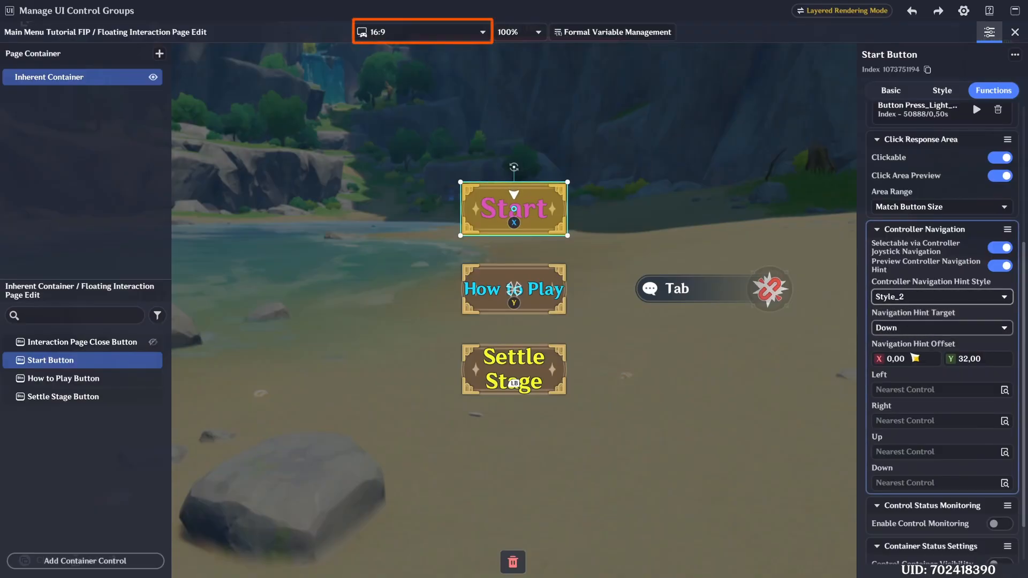
{"action": "left_click", "coordinate": [910, 298]}
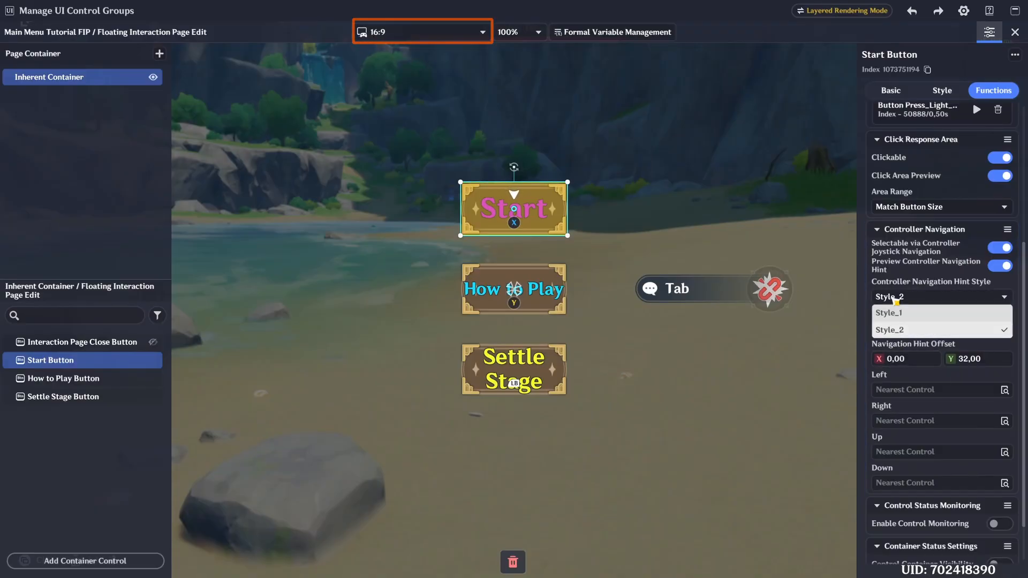
{"action": "left_click", "coordinate": [905, 314]}
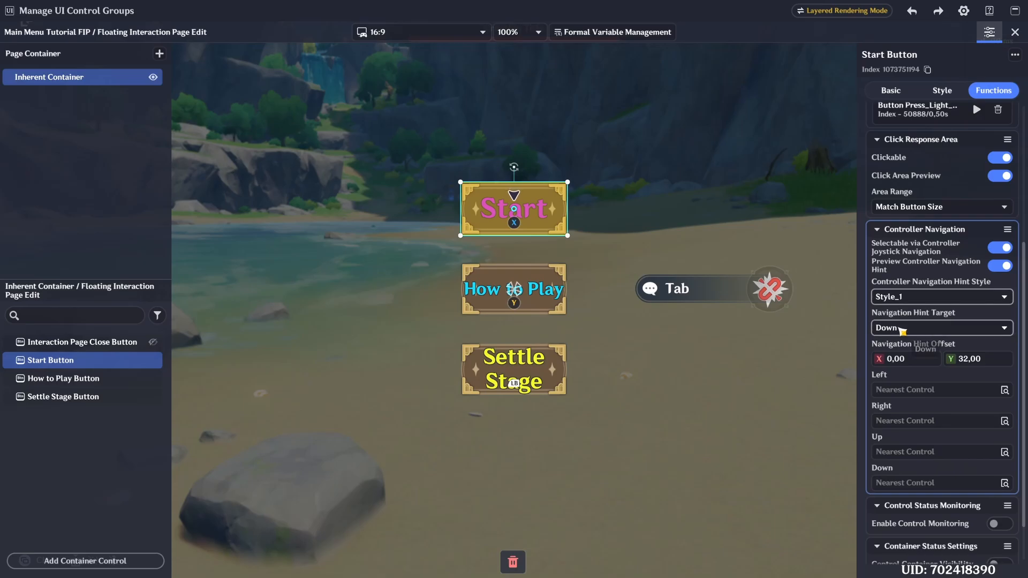
- Try other directions, including Up and Right, for the Start Button's Navigation Hint Target and restore Down
{"action": "left_click", "coordinate": [913, 328]}
{"action": "left_click", "coordinate": [902, 344]}
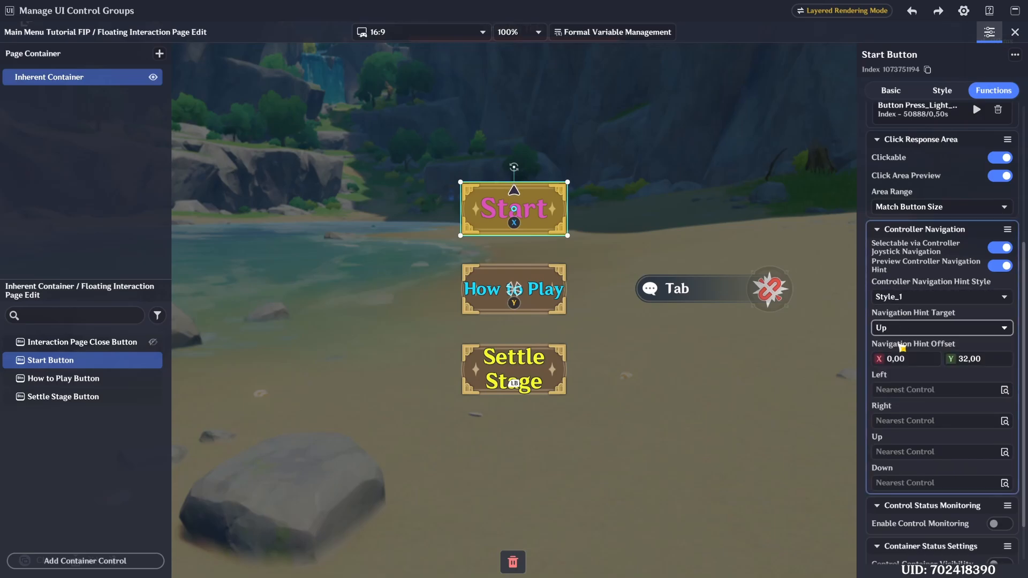
{"action": "left_click", "coordinate": [904, 328]}
{"action": "left_click", "coordinate": [905, 376]}
{"action": "left_click", "coordinate": [913, 327]}
{"action": "left_click", "coordinate": [903, 393]}
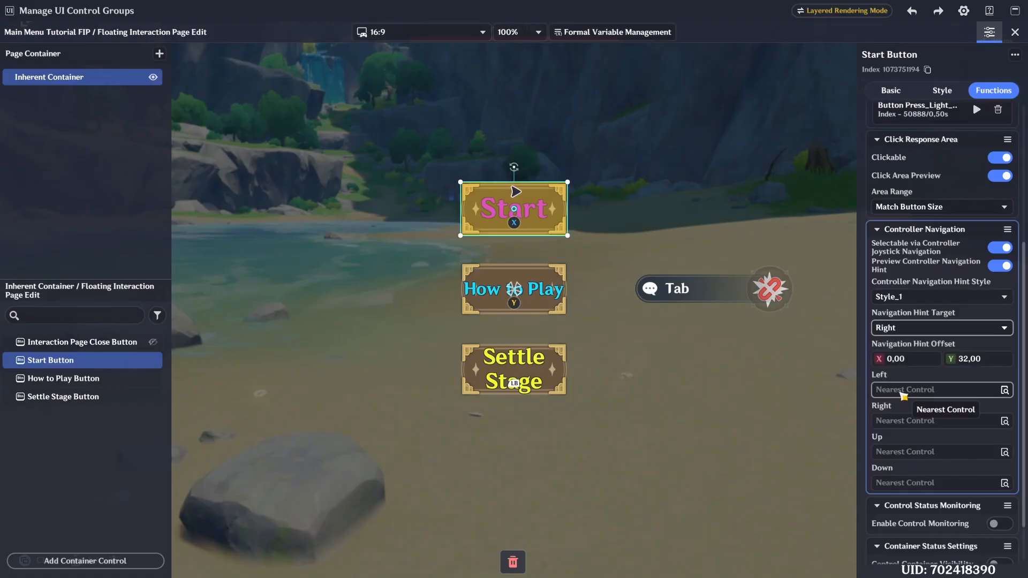
{"action": "left_click", "coordinate": [910, 328]}
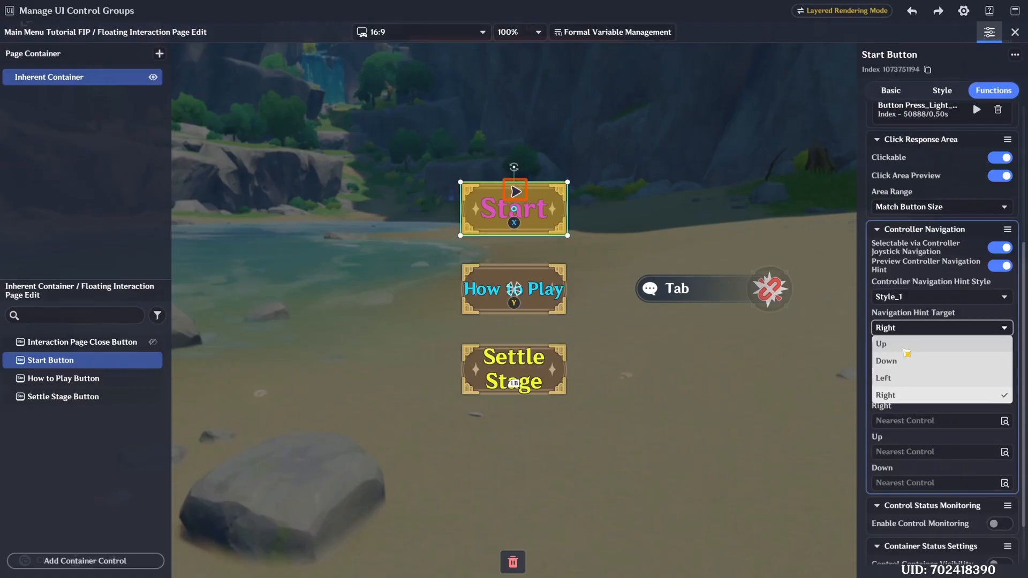
{"action": "left_click", "coordinate": [904, 344]}
{"action": "left_click", "coordinate": [910, 328]}
{"action": "left_click", "coordinate": [903, 360]}
- Set the Start Button's Navigation Hint Offset Y to 40
{"action": "double_click", "coordinate": [962, 365]}
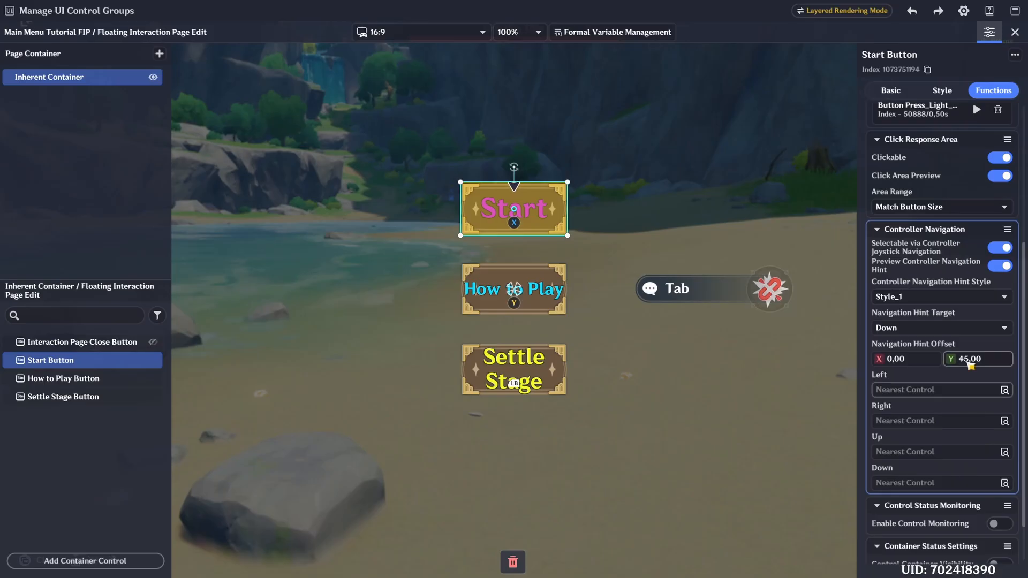
{"action": "double_click", "coordinate": [969, 364]}
{"action": "type", "text": "40"}
{"action": "left_click", "coordinate": [82, 359]}
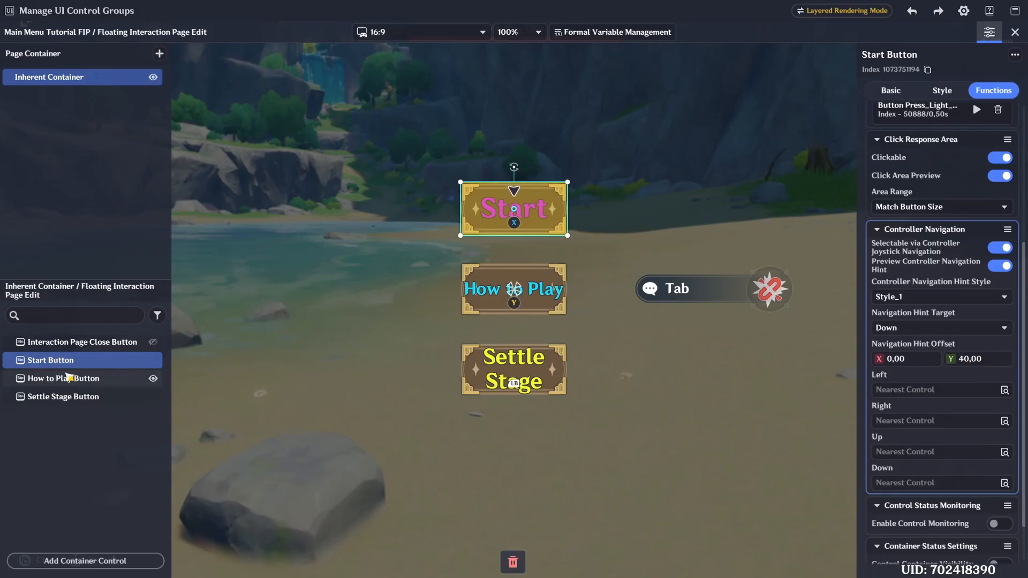
- Set the Navigation Hint Offset Y of the How to Play Button and the Settle Stage Button to 40
{"action": "left_click", "coordinate": [65, 377]}
{"action": "left_click", "coordinate": [988, 357]}
{"action": "type", "text": "40,00"}
{"action": "left_click", "coordinate": [67, 395]}
{"action": "left_click", "coordinate": [988, 358]}
{"action": "type", "text": "40,00"}
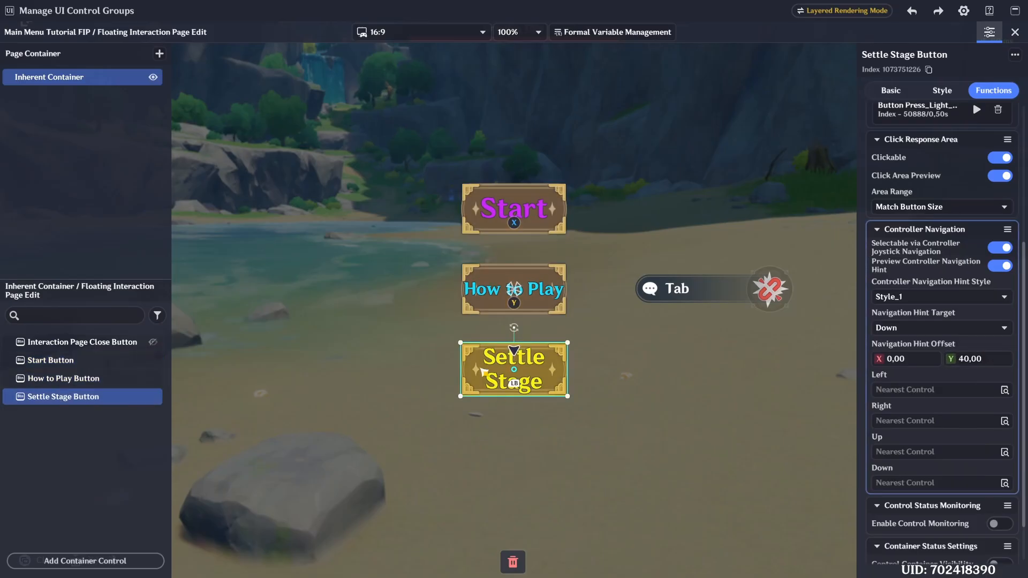
- Raise the Settle Stage Button's navigation hint by setting its Navigation Hint Offset Y to 55
{"action": "left_click", "coordinate": [995, 366]}
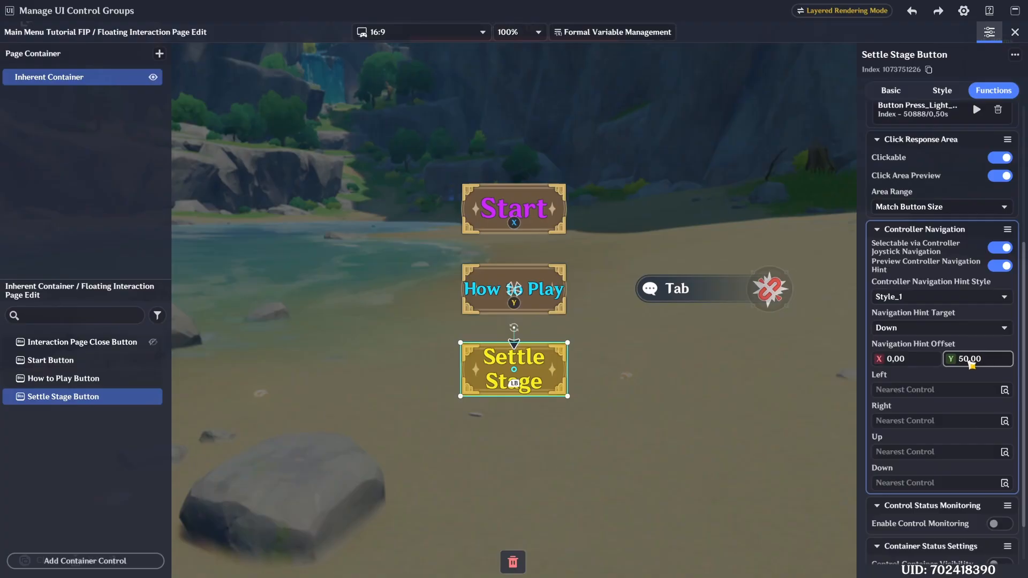
{"action": "left_click", "coordinate": [971, 365]}
{"action": "type", "text": "55"}
{"action": "key", "text": "Return"}
- Assign the How to Play Button as the Start Button's Down controller navigation target
{"action": "left_click", "coordinate": [51, 359]}
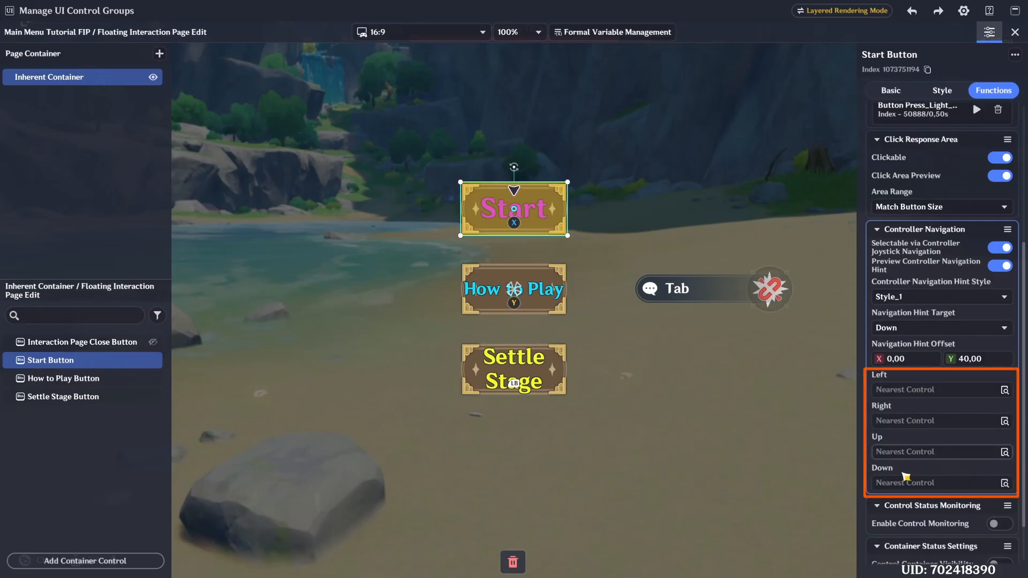
{"action": "left_click", "coordinate": [900, 483]}
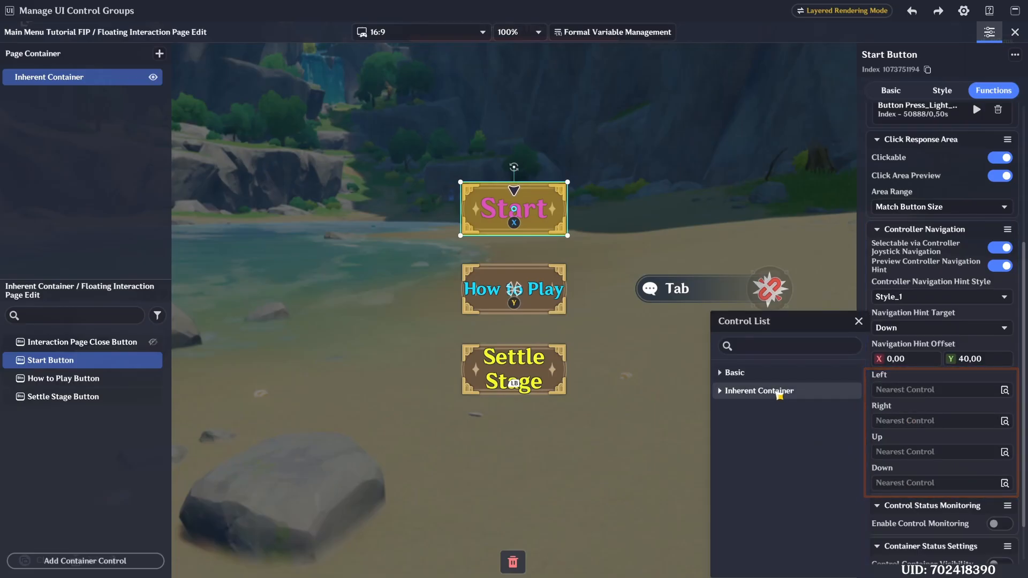
{"action": "left_click", "coordinate": [776, 393]}
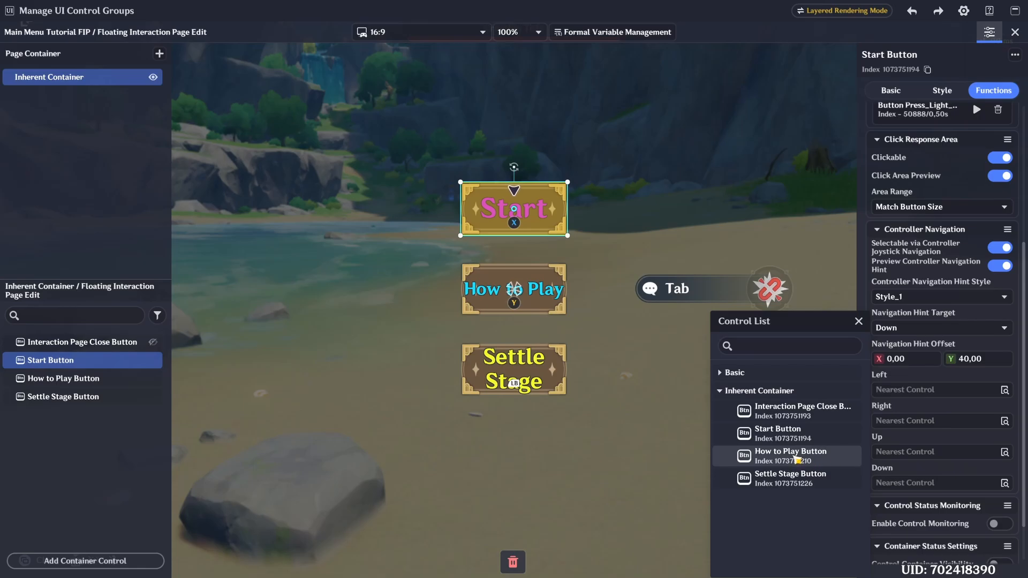
{"action": "left_click", "coordinate": [799, 455]}
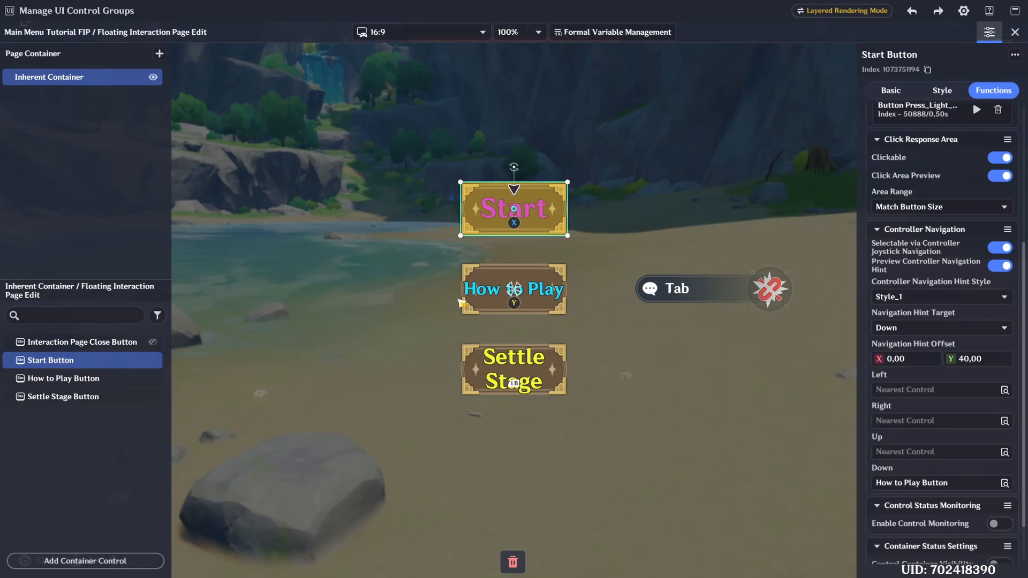
- Set the How to Play Button's controller navigation to Start Button for Up and Settle Stage Button for Down
{"action": "left_click", "coordinate": [553, 278]}
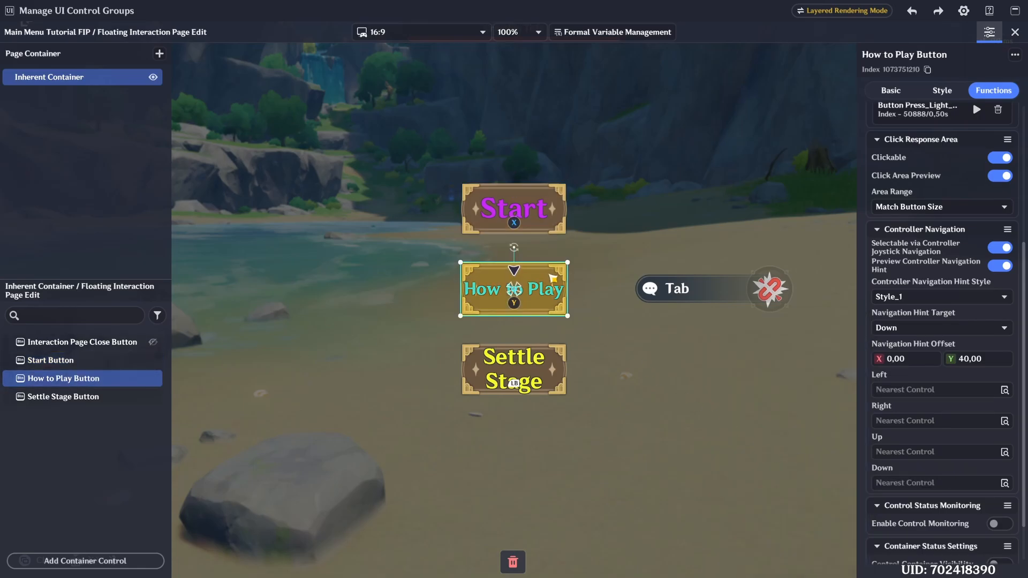
{"action": "left_click", "coordinate": [910, 452]}
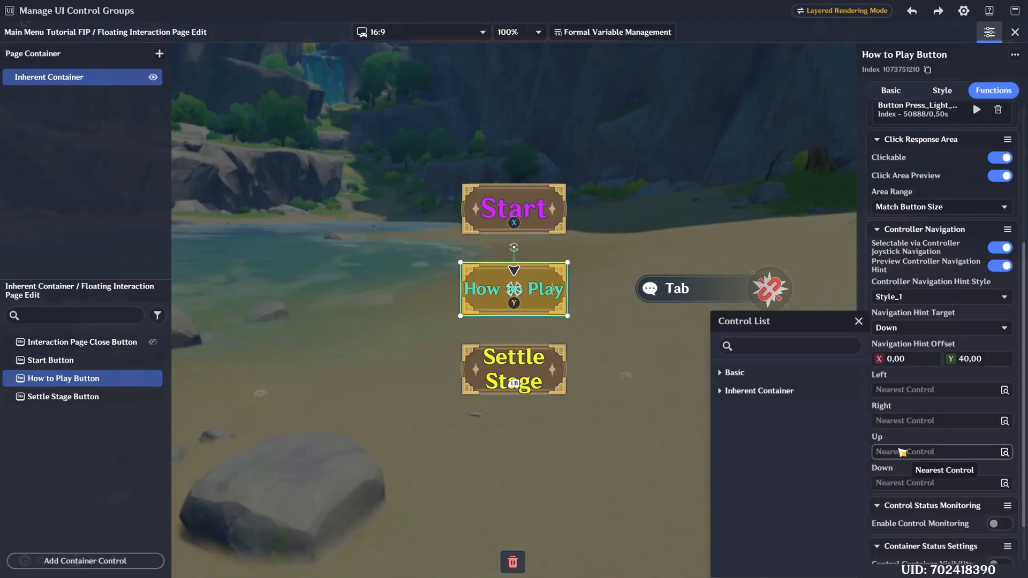
{"action": "left_click", "coordinate": [789, 391]}
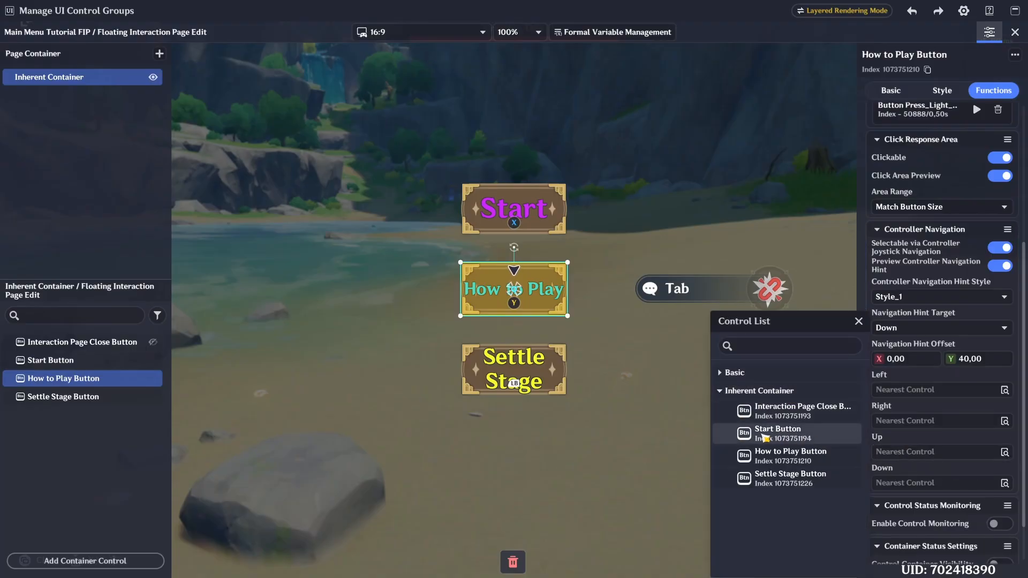
{"action": "left_click", "coordinate": [784, 437]}
{"action": "left_click", "coordinate": [881, 480]}
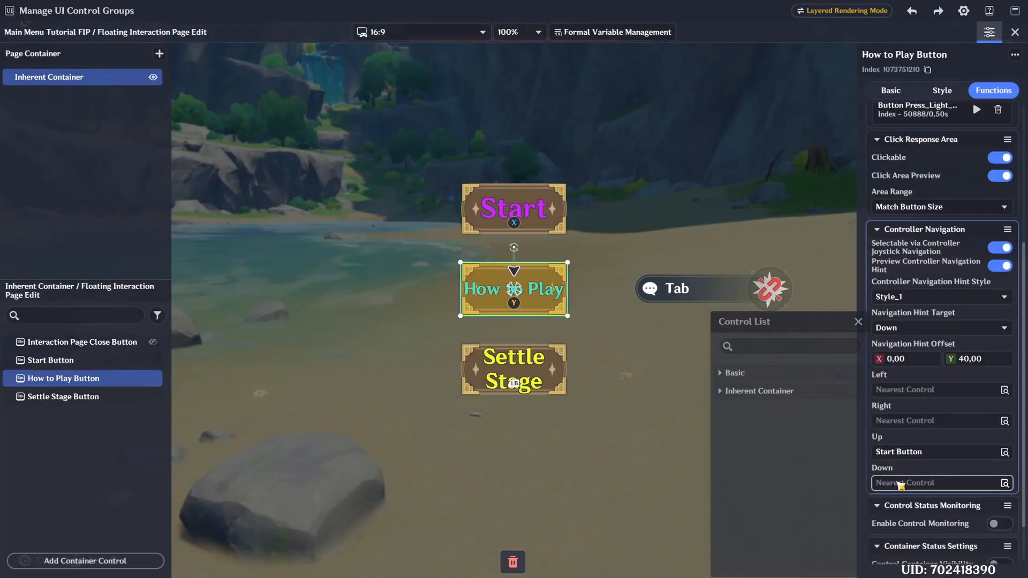
{"action": "left_click", "coordinate": [760, 392]}
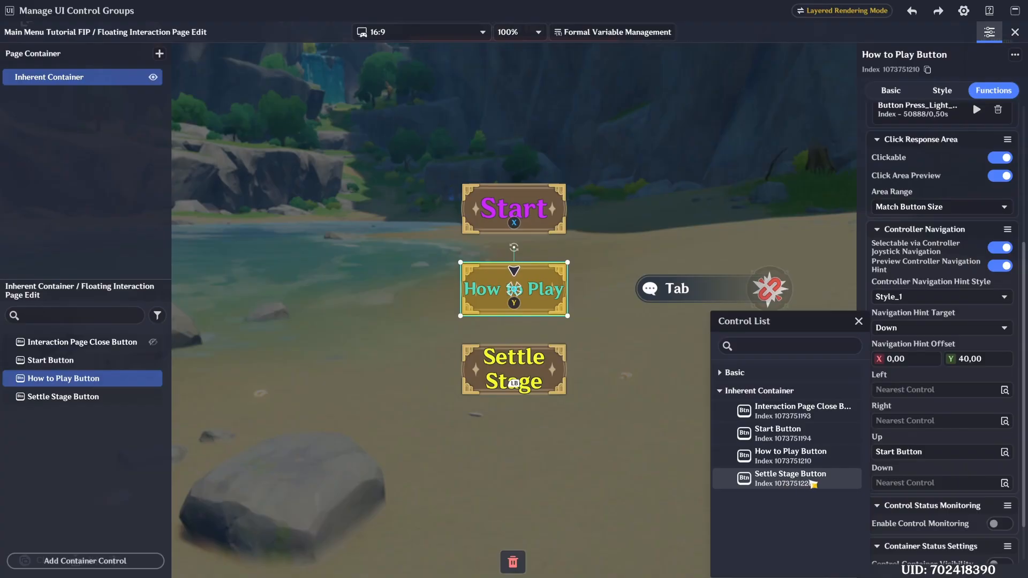
{"action": "left_click", "coordinate": [791, 478]}
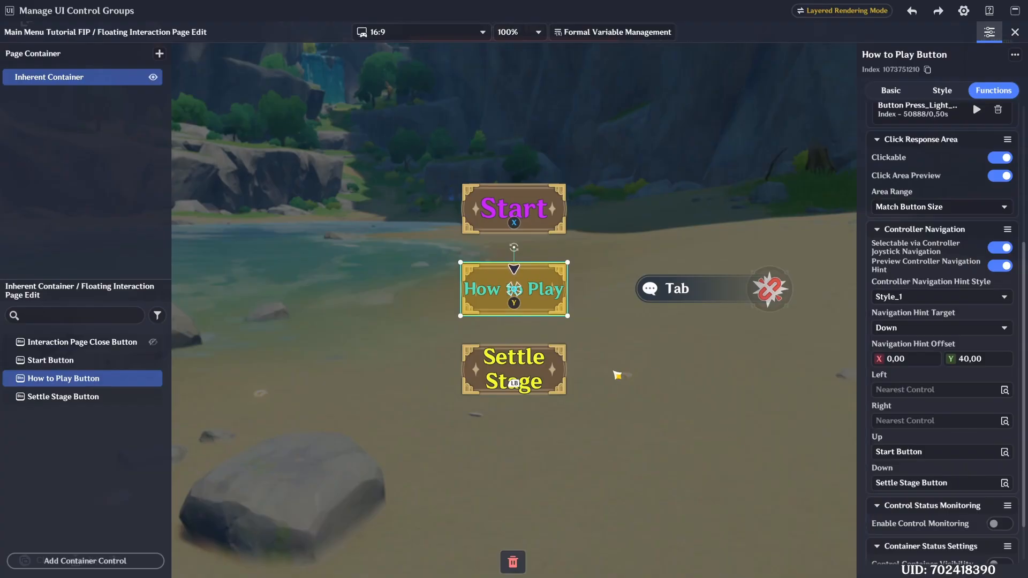
- Assign the How to Play Button as the Settle Stage Button's Up controller navigation target
{"action": "left_click", "coordinate": [514, 369]}
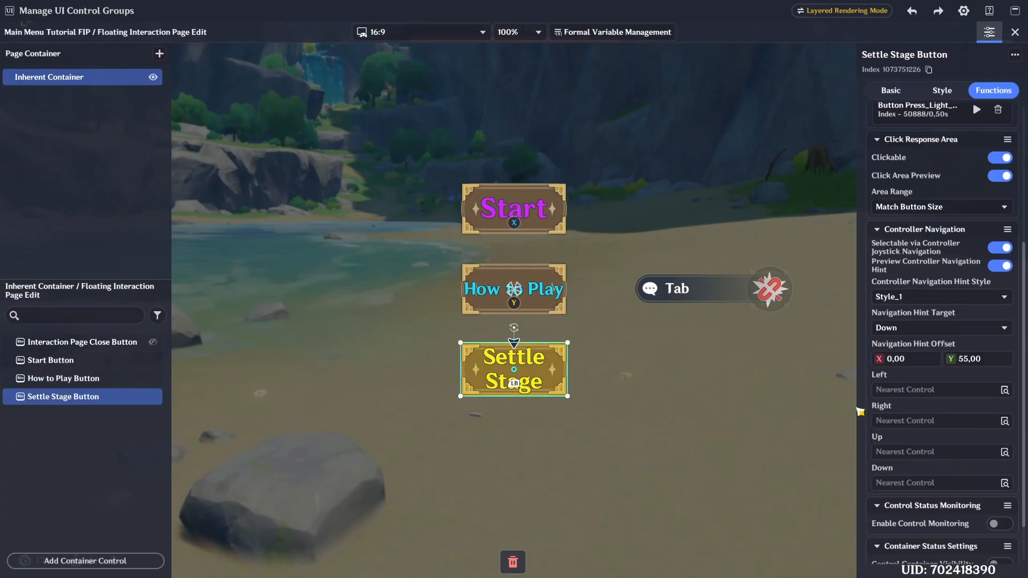
{"action": "left_click", "coordinate": [880, 452]}
{"action": "left_click", "coordinate": [787, 391]}
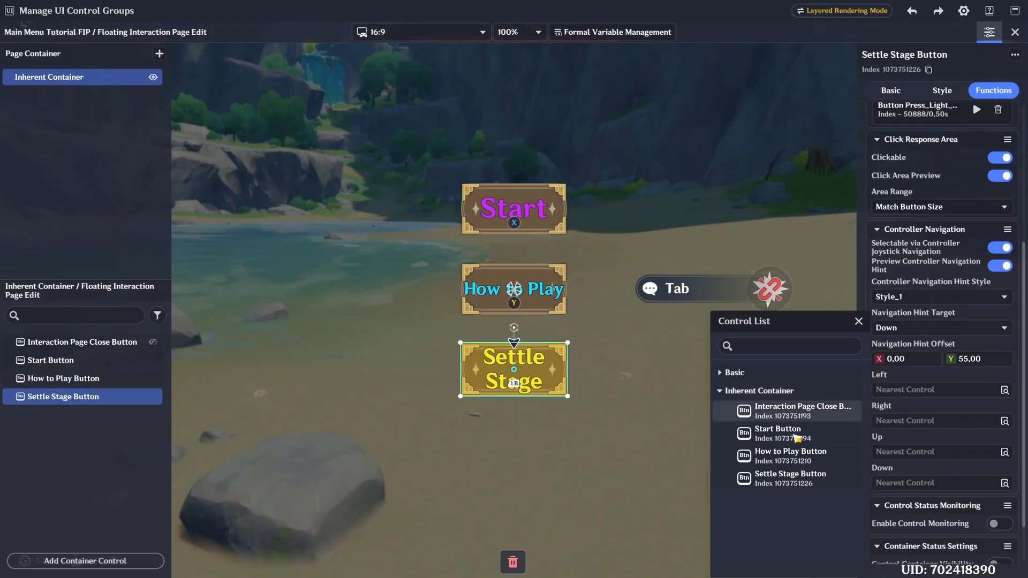
{"action": "left_click", "coordinate": [790, 456]}
- Assign the Settle Stage Button as the Start Button's Up controller navigation target
{"action": "left_click", "coordinate": [51, 360]}
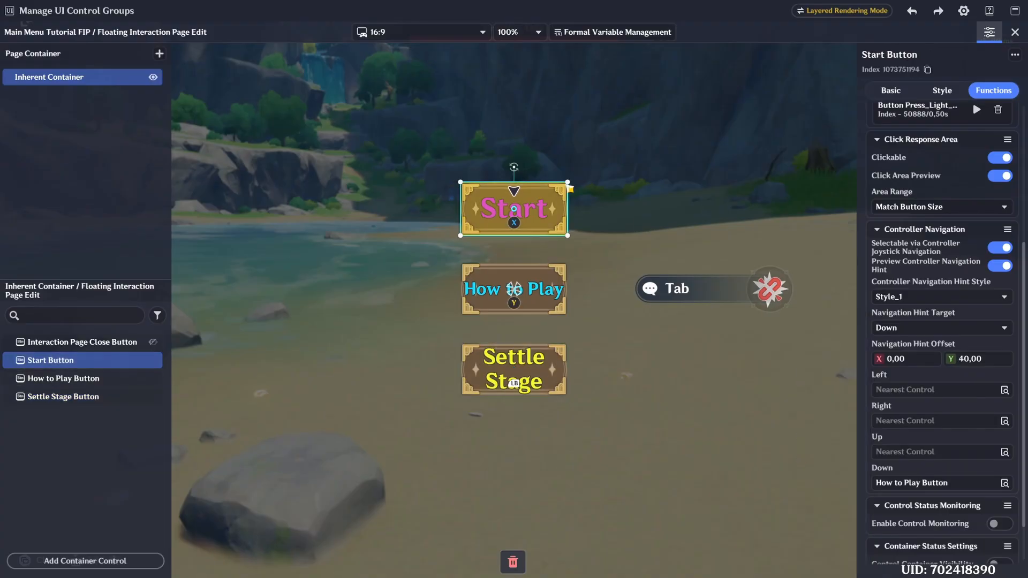
{"action": "left_click", "coordinate": [1001, 452]}
{"action": "left_click", "coordinate": [790, 479]}
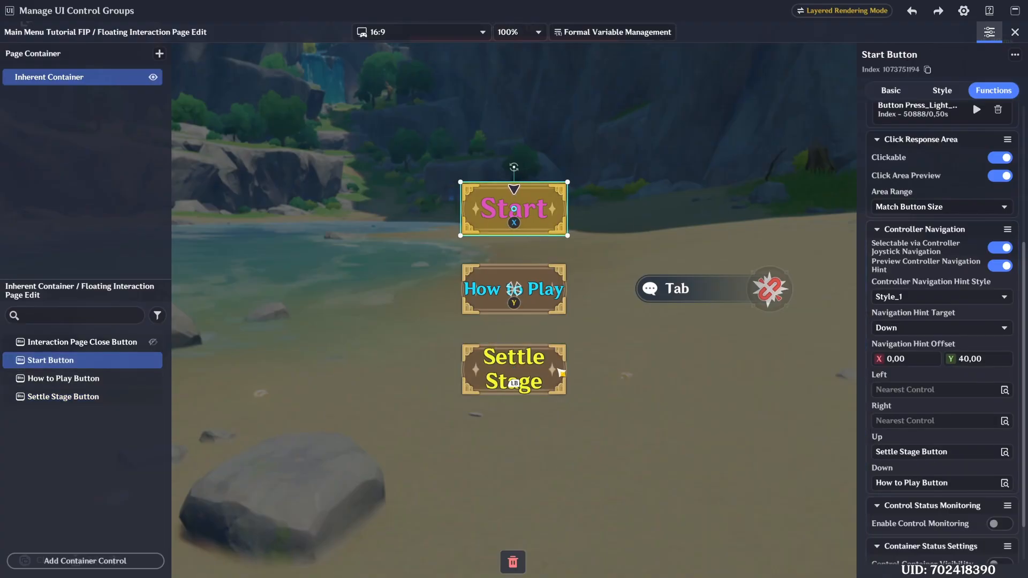
- Assign the Start Button as the Settle Stage Button's Down navigation target and recheck the How to Play and Settle Stage settings
{"action": "left_click", "coordinate": [561, 373]}
{"action": "left_click", "coordinate": [910, 483]}
{"action": "left_click", "coordinate": [787, 391]}
{"action": "left_click", "coordinate": [790, 432]}
{"action": "left_click", "coordinate": [554, 276]}
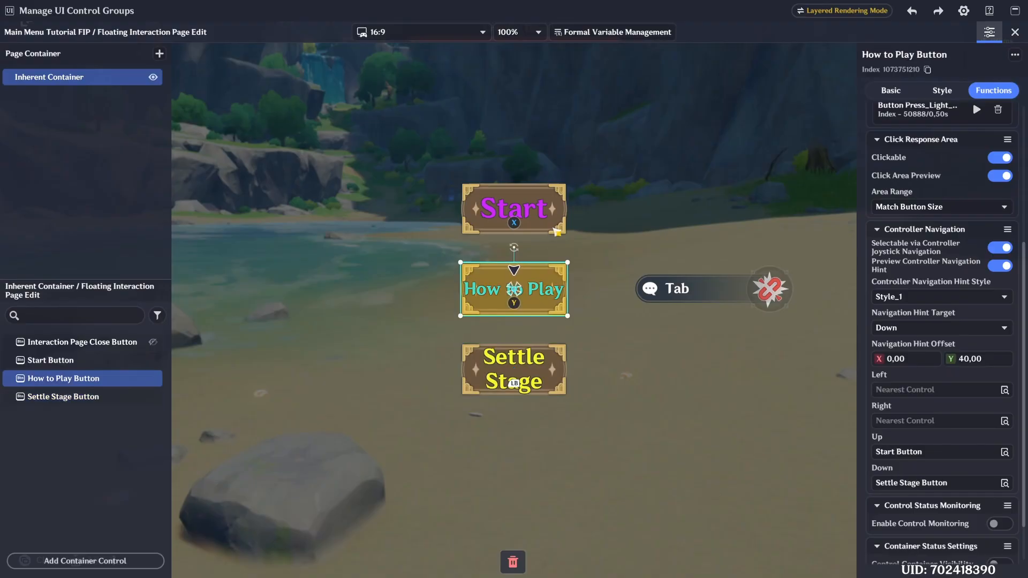
{"action": "left_click", "coordinate": [559, 364]}
{"action": "scroll", "coordinate": [935, 466], "scroll_direction": "up", "scroll_amount": 2}
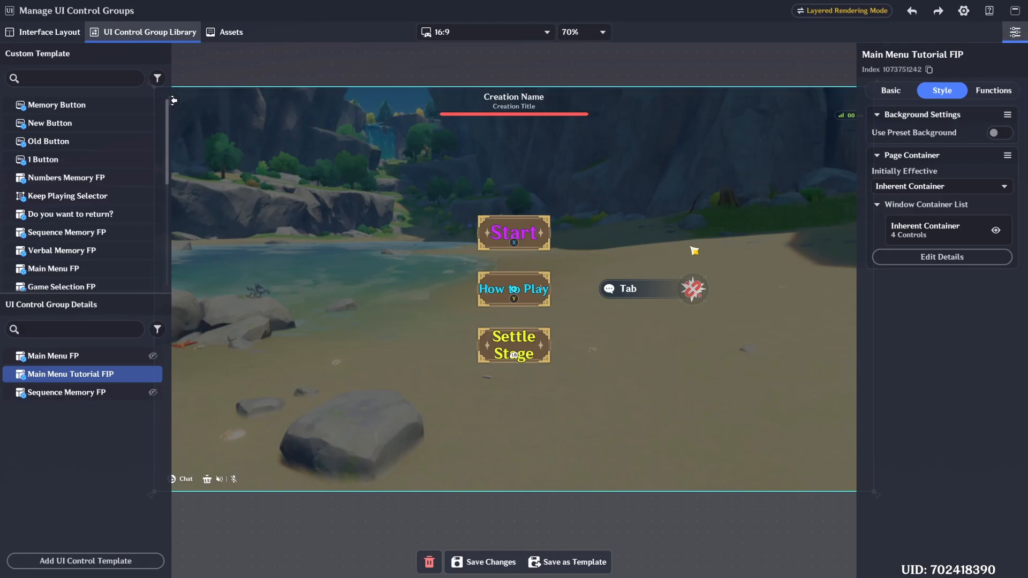
- Set the Main Menu Tutorial FIP page's Controller Initial Selected Control to the Start Button and save the template changes
{"action": "left_click", "coordinate": [1001, 91]}
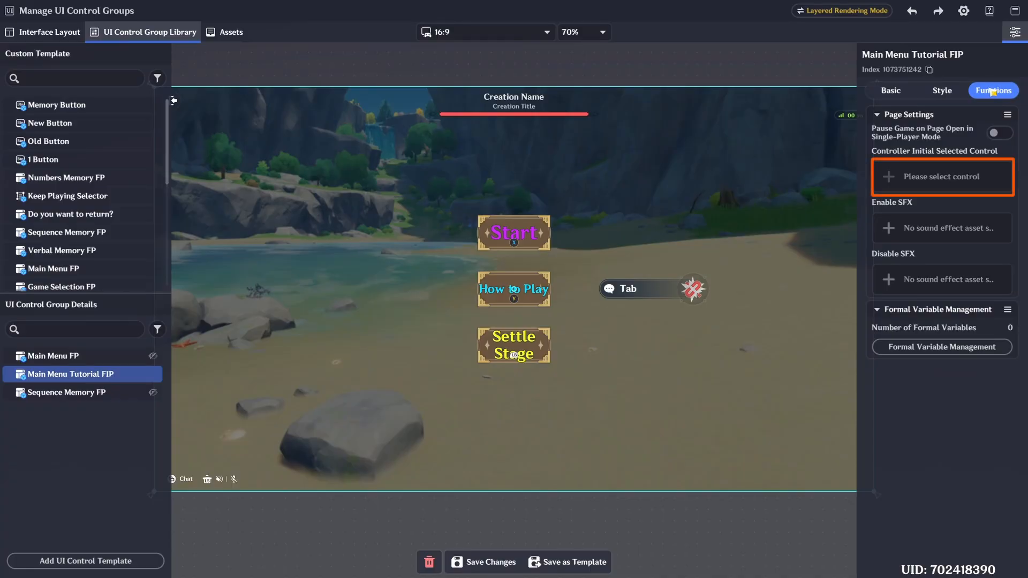
{"action": "left_click", "coordinate": [941, 178]}
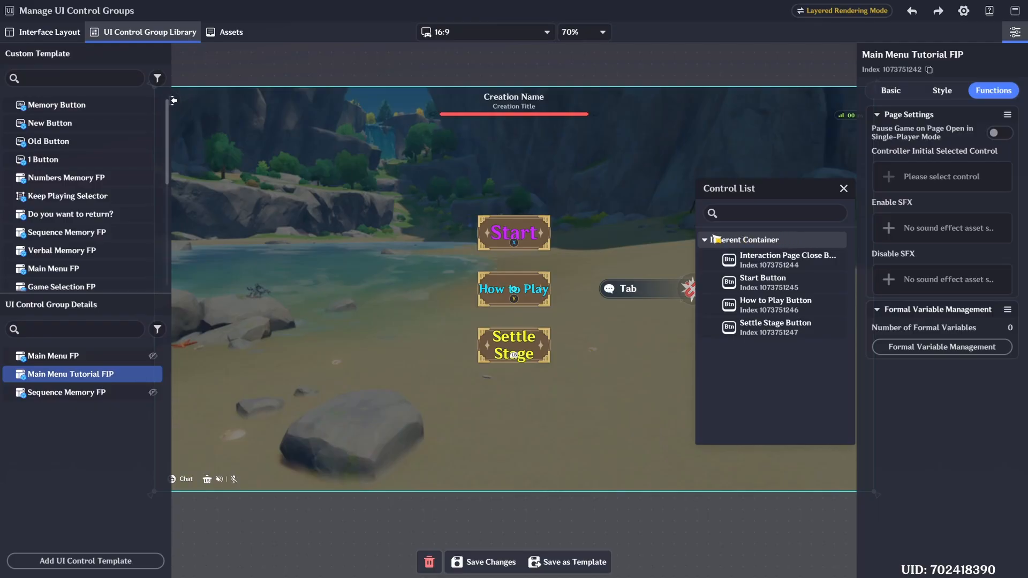
{"action": "left_click", "coordinate": [794, 284]}
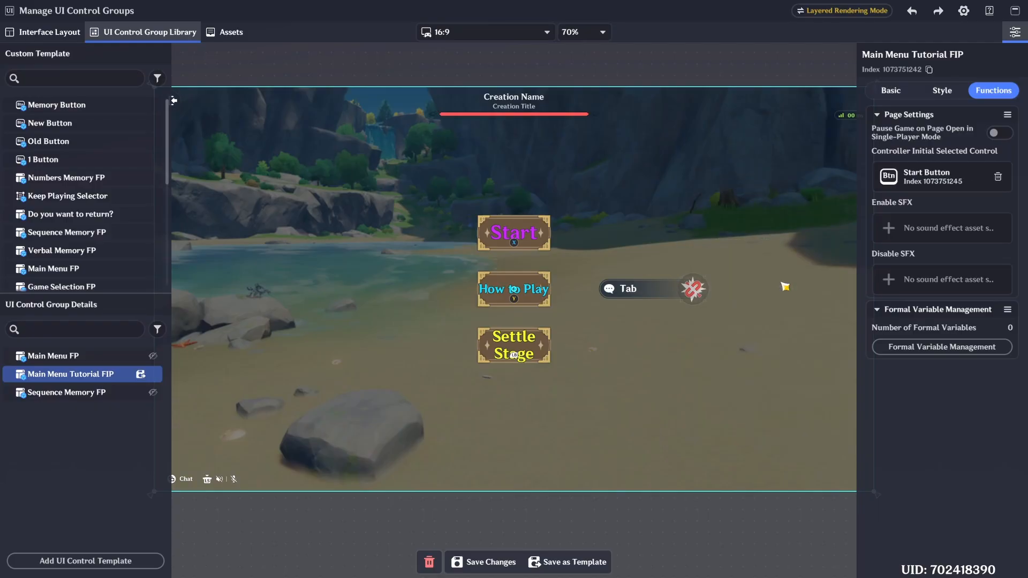
{"action": "left_click", "coordinate": [502, 562]}
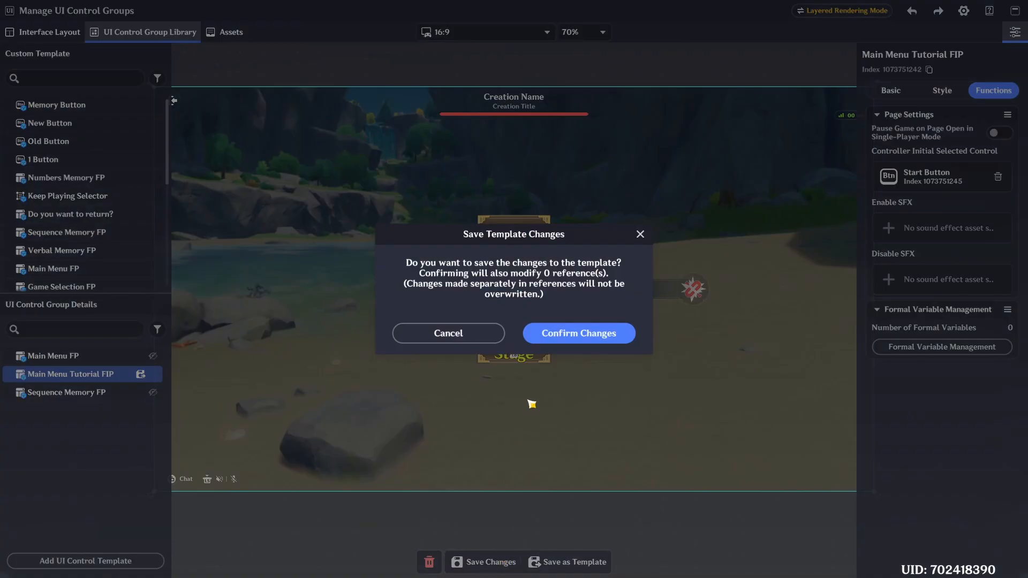
{"action": "left_click", "coordinate": [581, 337]}
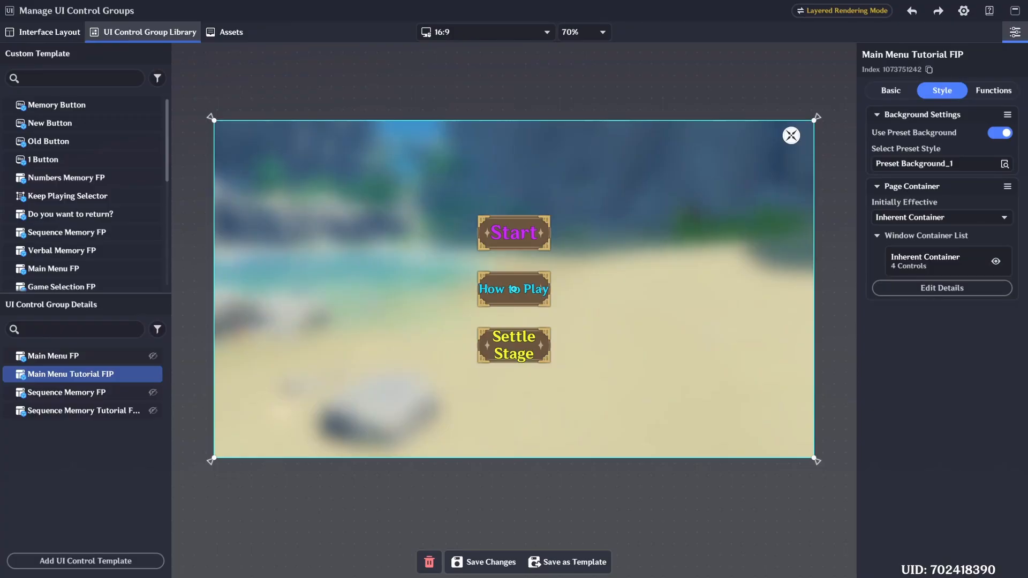
- Add a When Floating Interaction Page is Triggered event node to the GUIDE - Example server node graph
{"action": "left_click_drag", "start_coordinate": [1027, 81], "coordinate": [869, 28]}
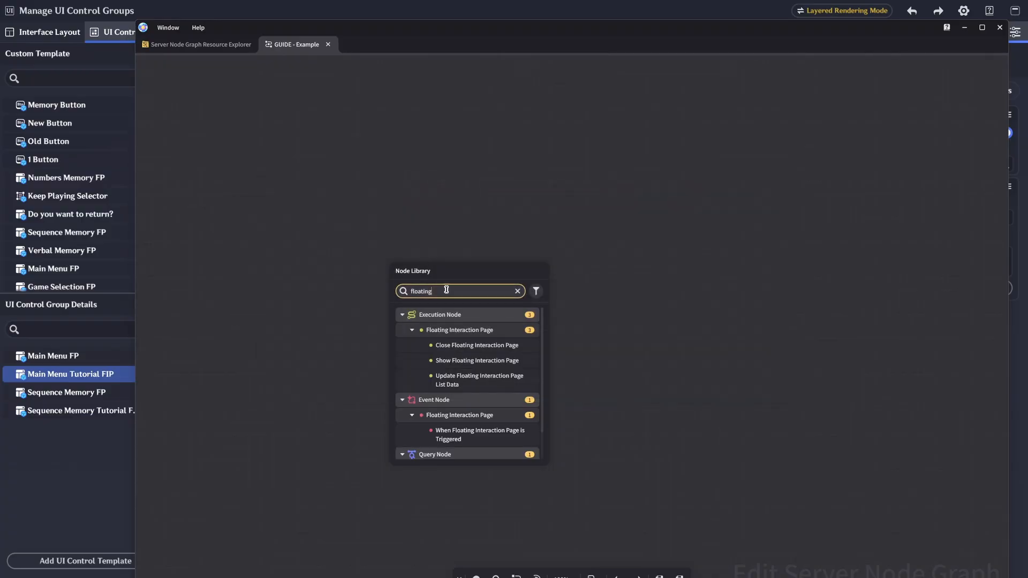
{"action": "scroll", "coordinate": [471, 391], "scroll_direction": "down", "scroll_amount": 1}
{"action": "left_click", "coordinate": [471, 399]}
{"action": "left_click_drag", "start_coordinate": [481, 265], "coordinate": [388, 222]}
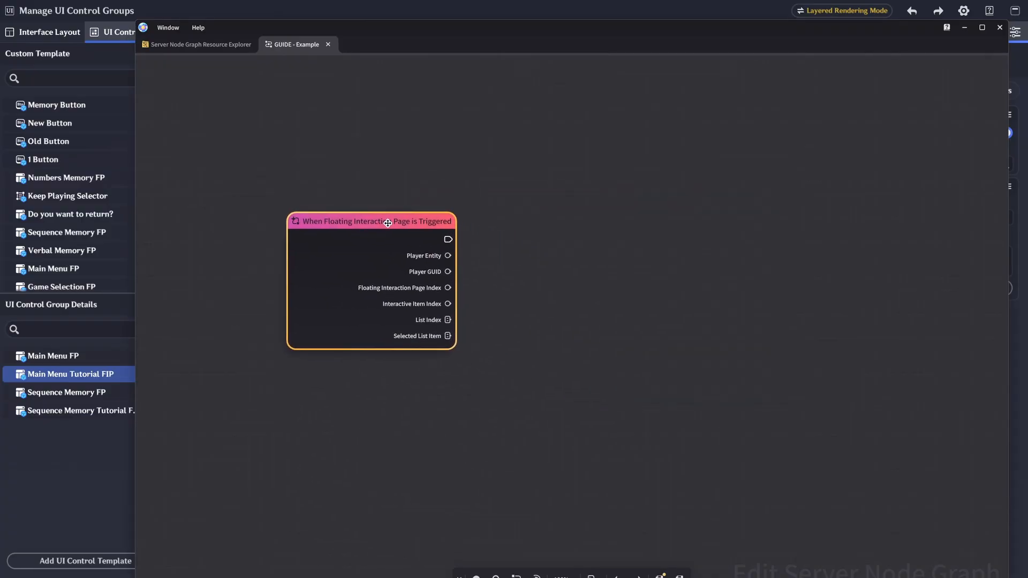
{"action": "left_click_drag", "start_coordinate": [447, 288], "coordinate": [379, 414]}
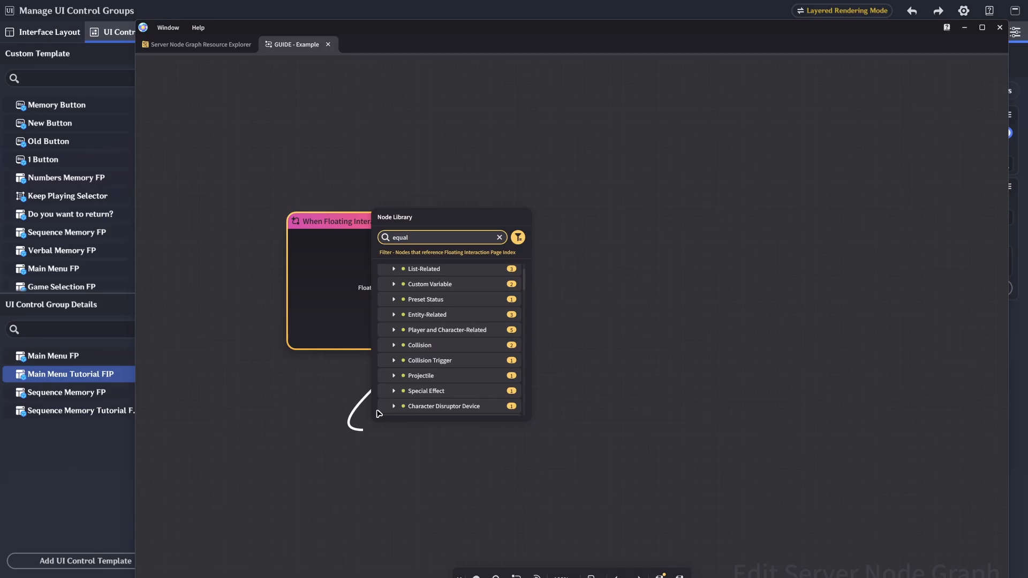
{"action": "left_click", "coordinate": [421, 300]}
{"action": "left_click_drag", "start_coordinate": [466, 438], "coordinate": [319, 364]}
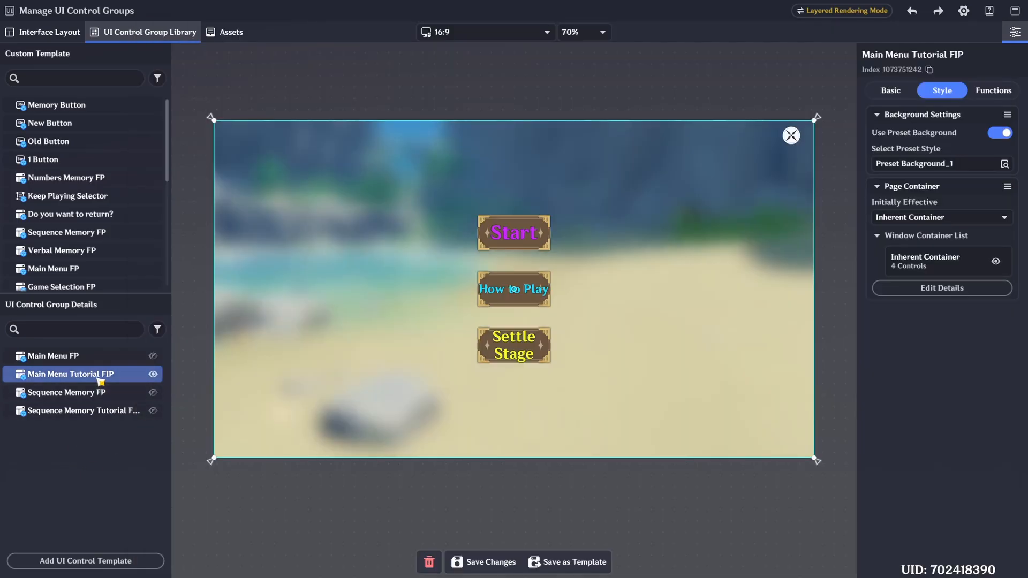
{"action": "left_click", "coordinate": [929, 69]}
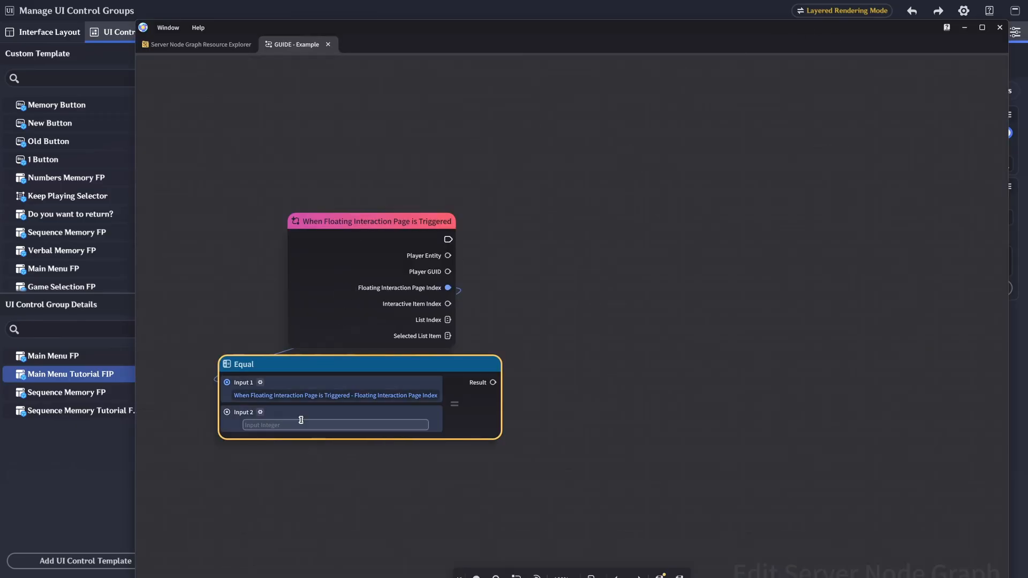
- Add a Double Branch node run by the event, using the Equal result as its Condition
{"action": "left_click_drag", "start_coordinate": [493, 382], "coordinate": [451, 236]}
{"action": "left_click", "coordinate": [579, 331]}
{"action": "left_click", "coordinate": [578, 346]}
{"action": "left_click", "coordinate": [603, 361]}
{"action": "left_click_drag", "start_coordinate": [576, 243], "coordinate": [549, 217]}
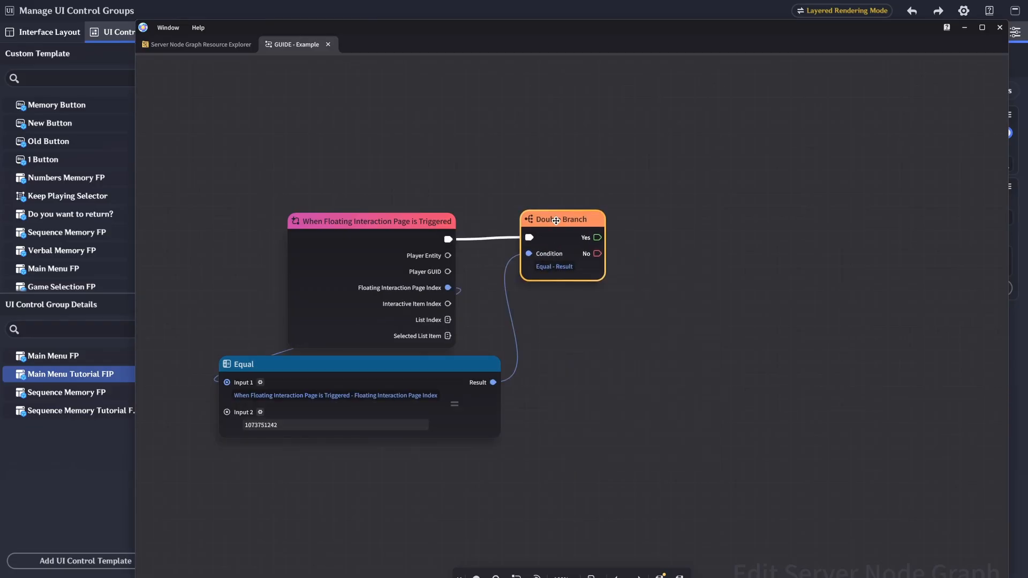
- Add a Multiple Branches node on the Double Branch's Yes output, with the event's Interactive Item Index as Control Expression
{"action": "scroll", "coordinate": [627, 184], "scroll_direction": "down", "scroll_amount": 2}
{"action": "left_click_drag", "start_coordinate": [450, 277], "coordinate": [695, 194]}
{"action": "left_click", "coordinate": [692, 398]}
{"action": "left_click_drag", "start_coordinate": [599, 213], "coordinate": [643, 214]}
{"action": "left_click_drag", "start_coordinate": [664, 199], "coordinate": [647, 201]}
{"action": "left_click_drag", "start_coordinate": [554, 197], "coordinate": [533, 194]}
{"action": "left_click_drag", "start_coordinate": [663, 201], "coordinate": [640, 196]}
{"action": "left_click_drag", "start_coordinate": [630, 332], "coordinate": [583, 307]}
- Add three judge parameter outputs to the Multiple Branches node
{"action": "left_click", "coordinate": [754, 255]}
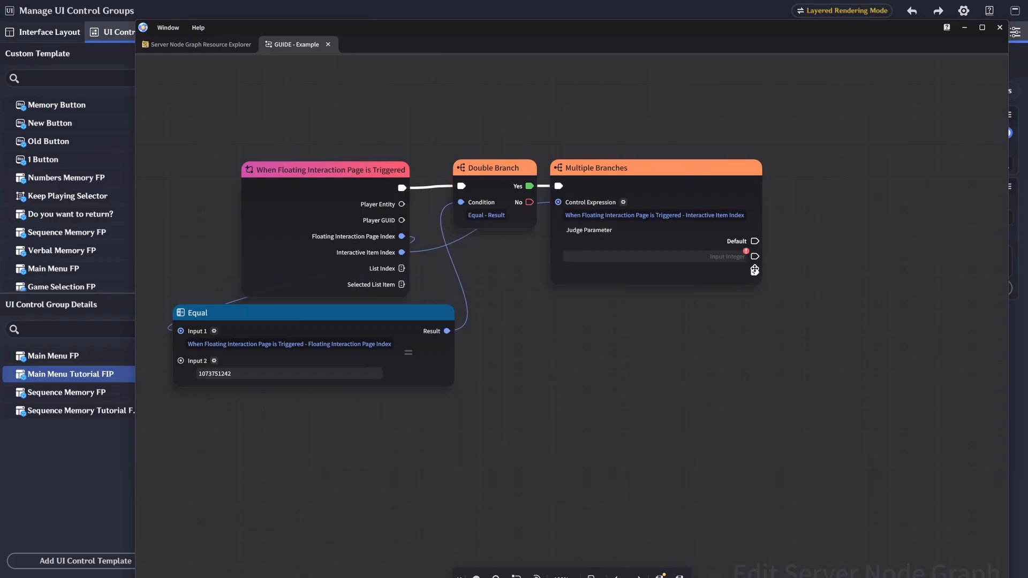
{"action": "left_click", "coordinate": [755, 272]}
{"action": "left_click", "coordinate": [754, 288]}
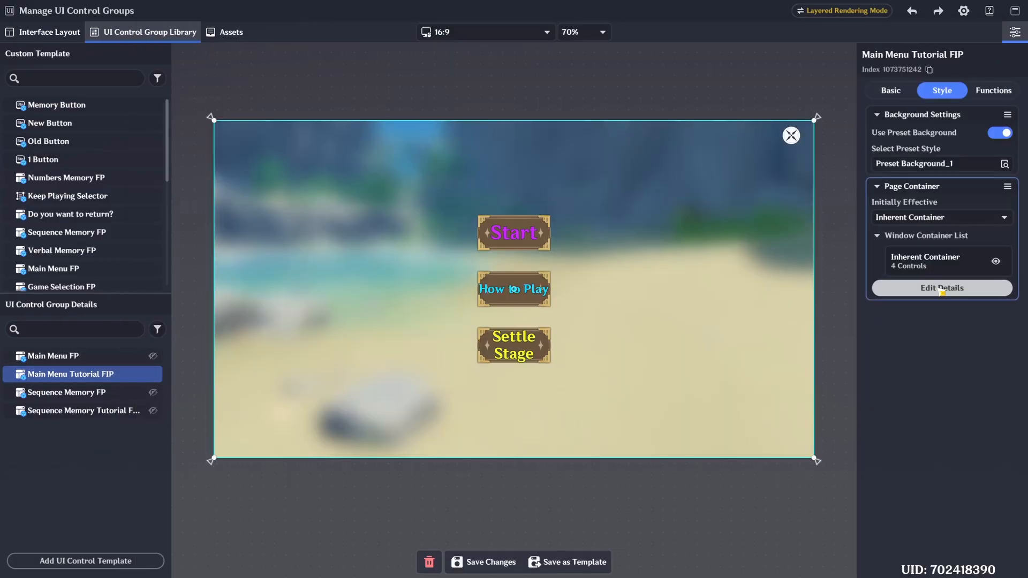
{"action": "left_click", "coordinate": [940, 289]}
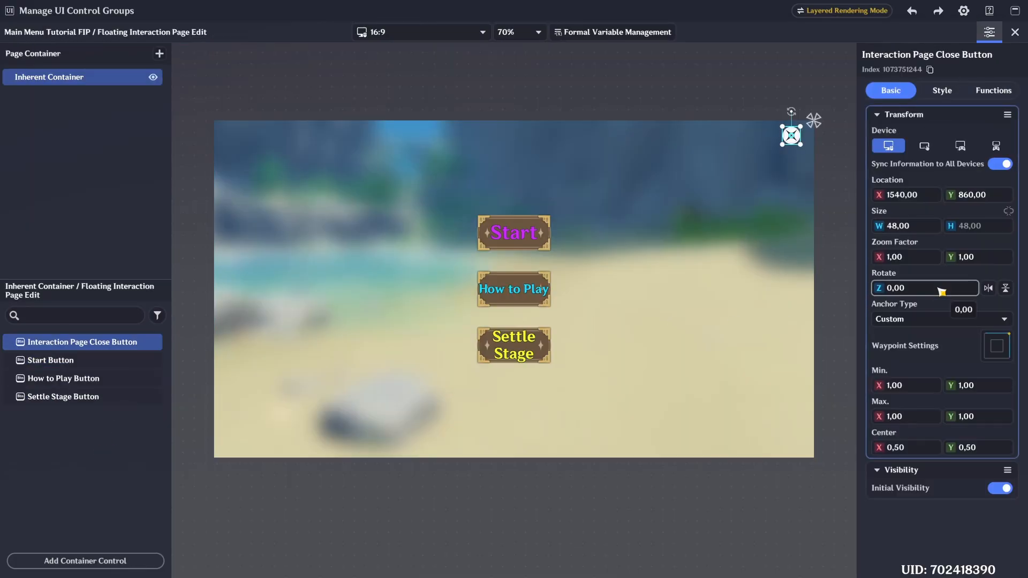
{"action": "left_click", "coordinate": [80, 360]}
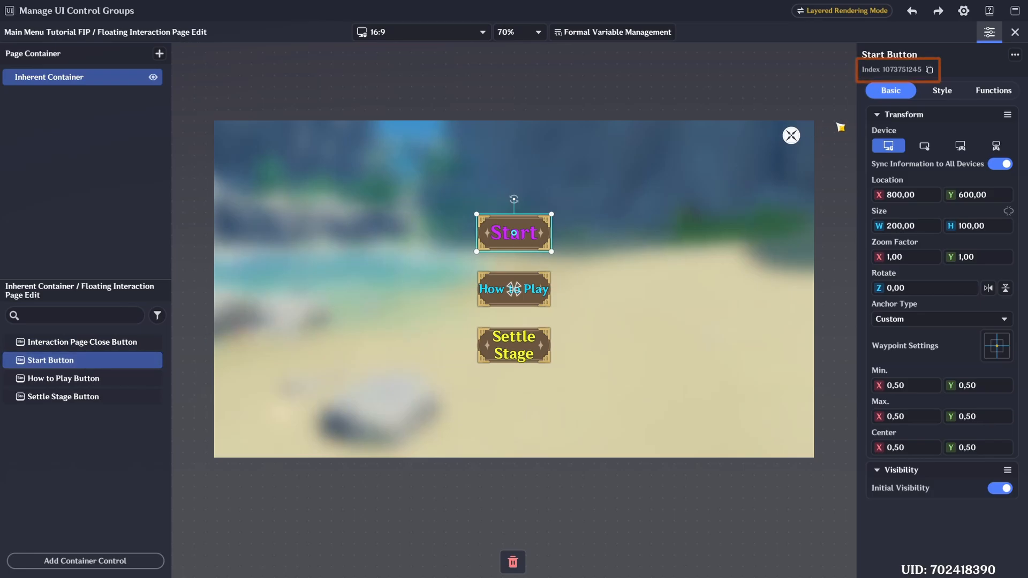
{"action": "left_click", "coordinate": [930, 70]}
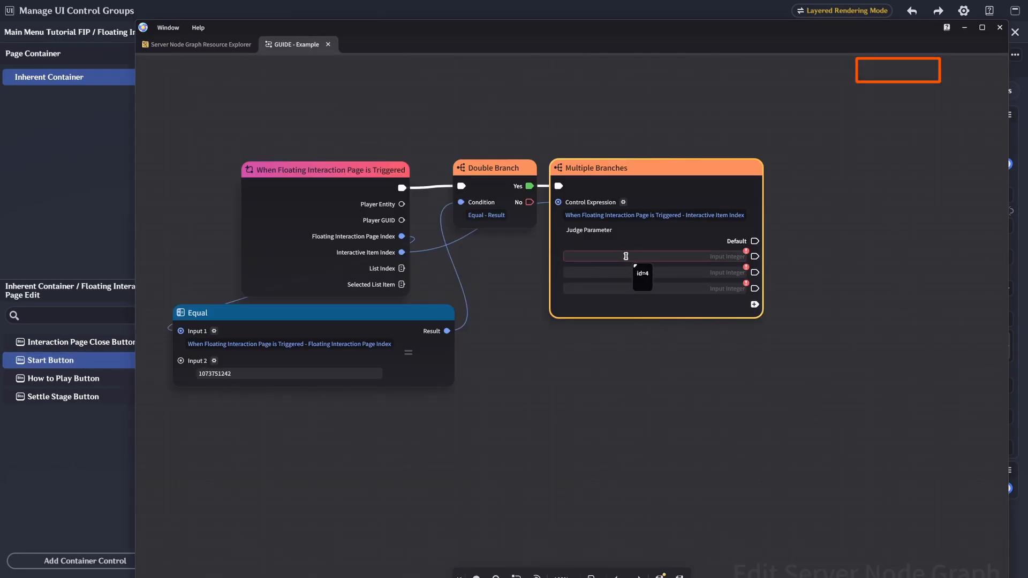
{"action": "left_click", "coordinate": [625, 256]}
{"action": "key", "text": "ctrl+v"}
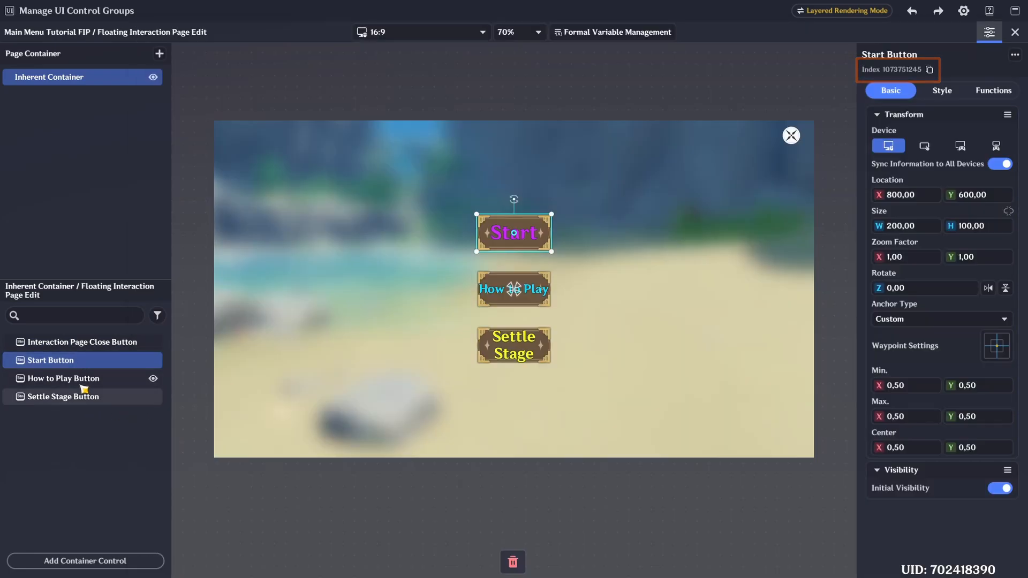
{"action": "left_click", "coordinate": [86, 379]}
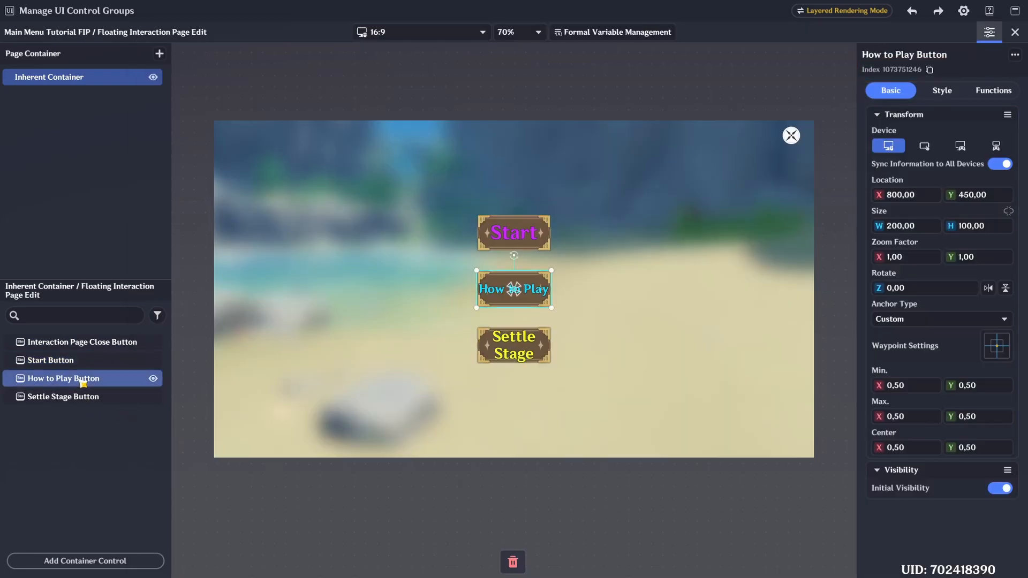
{"action": "left_click", "coordinate": [930, 70]}
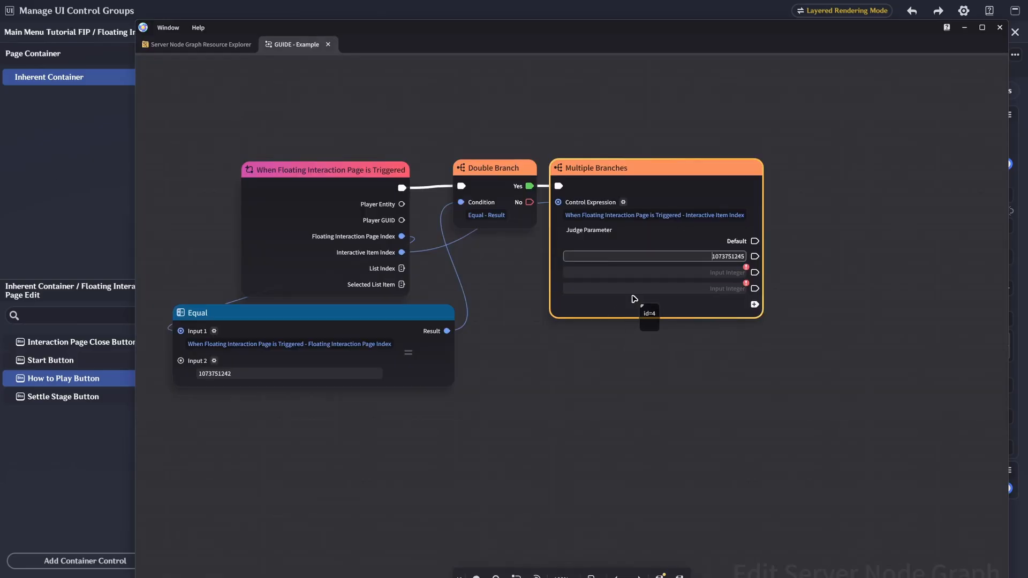
{"action": "left_click", "coordinate": [637, 272]}
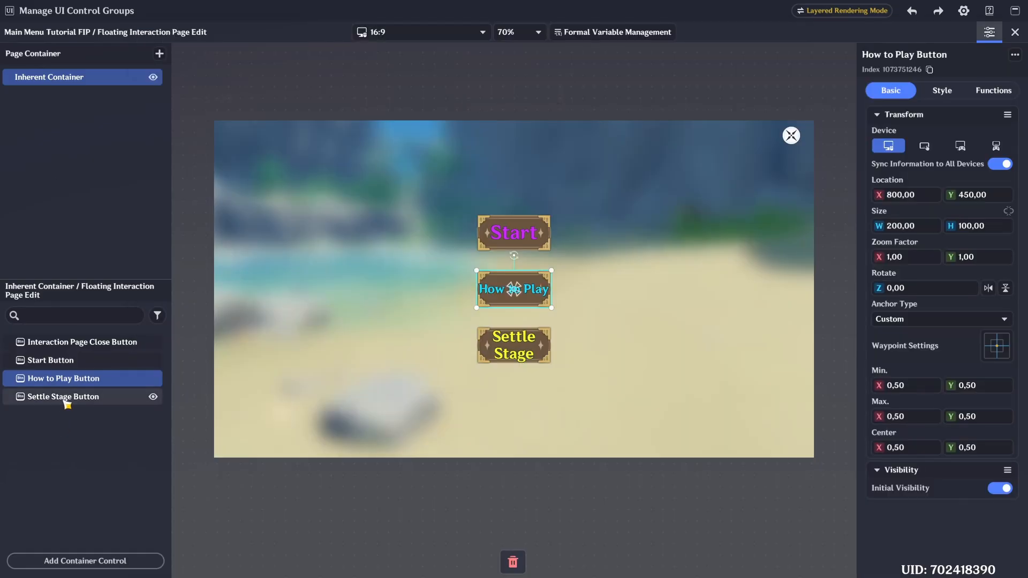
{"action": "left_click", "coordinate": [64, 397]}
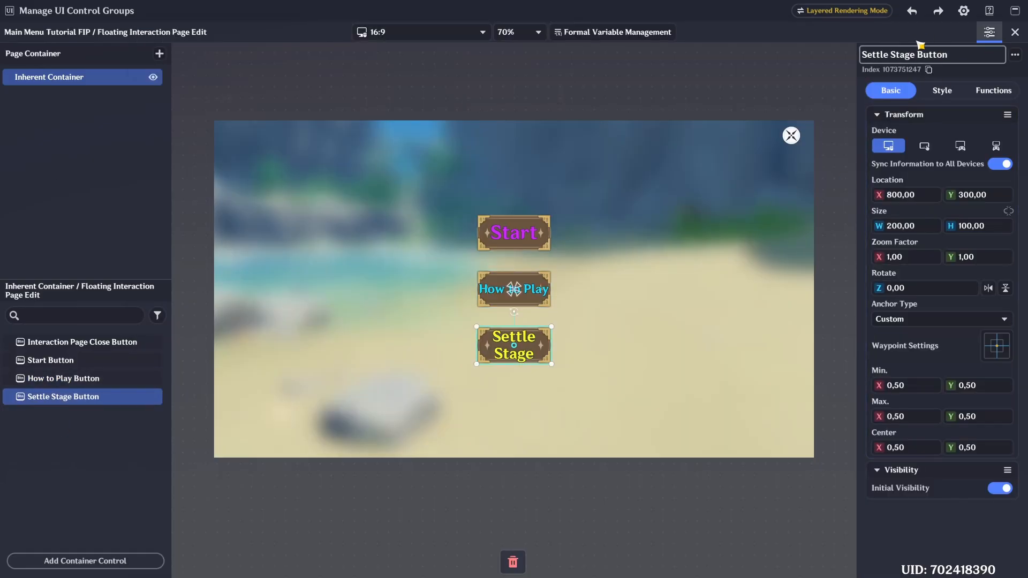
{"action": "left_click", "coordinate": [930, 70]}
{"action": "left_click", "coordinate": [681, 289]}
{"action": "key", "text": "ctrl+v"}
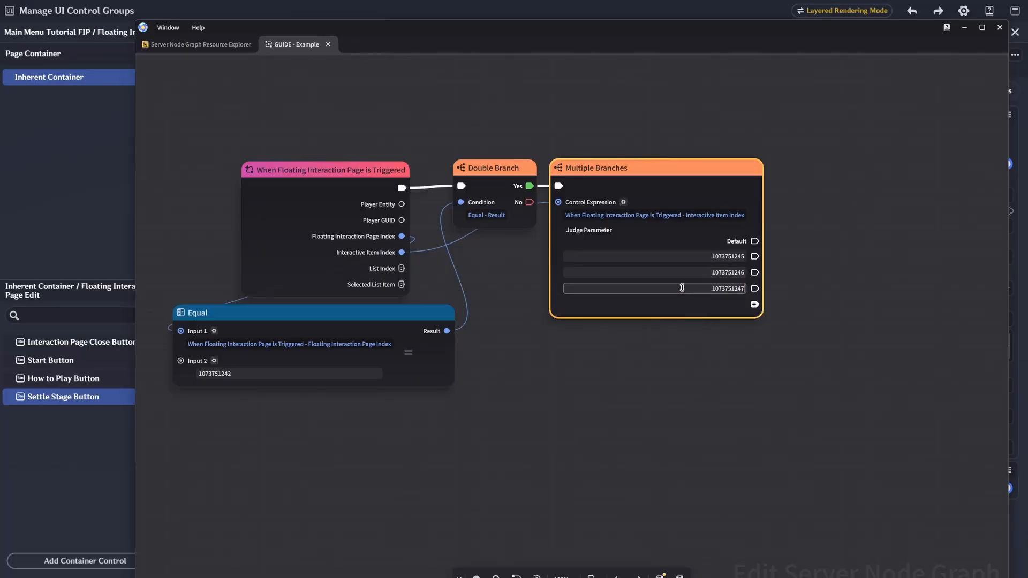
{"action": "left_click", "coordinate": [779, 294]}
{"action": "middle_click_drag", "start_coordinate": [805, 240], "coordinate": [709, 241]}
{"action": "scroll", "coordinate": [679, 277], "scroll_direction": "down", "scroll_amount": 2}
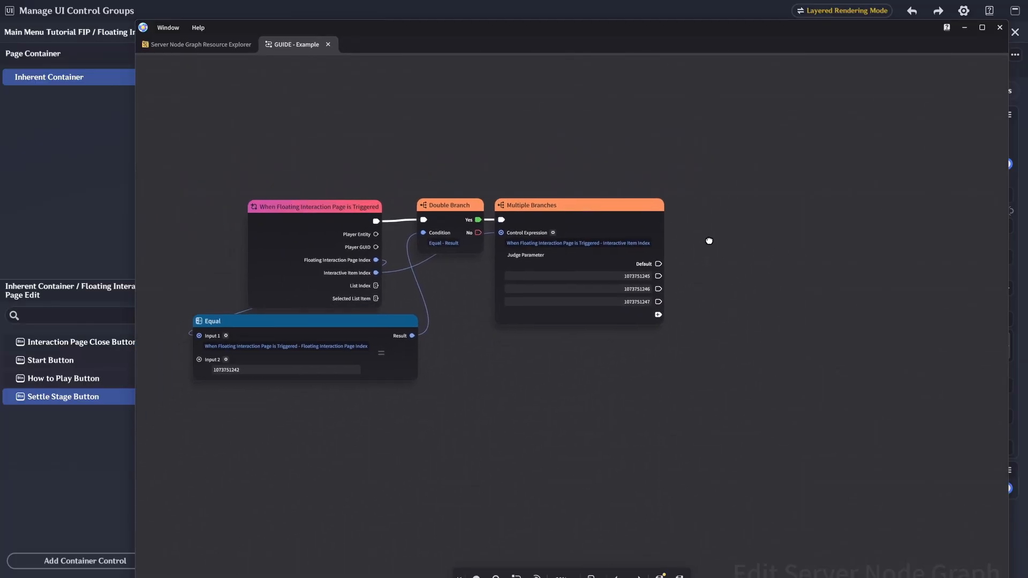
{"action": "left_click_drag", "start_coordinate": [659, 275], "coordinate": [750, 225]}
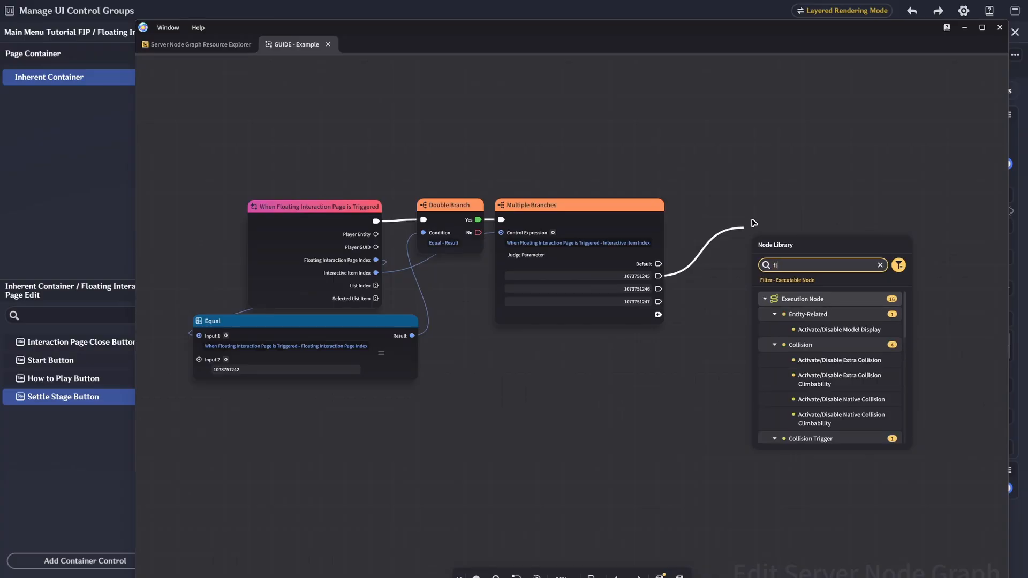
{"action": "left_click", "coordinate": [824, 333]}
{"action": "left_click_drag", "start_coordinate": [744, 250], "coordinate": [376, 235]}
{"action": "double_click", "coordinate": [273, 370]}
{"action": "key", "text": "ctrl+c"}
{"action": "left_click", "coordinate": [801, 284]}
{"action": "key", "text": "ctrl+v"}
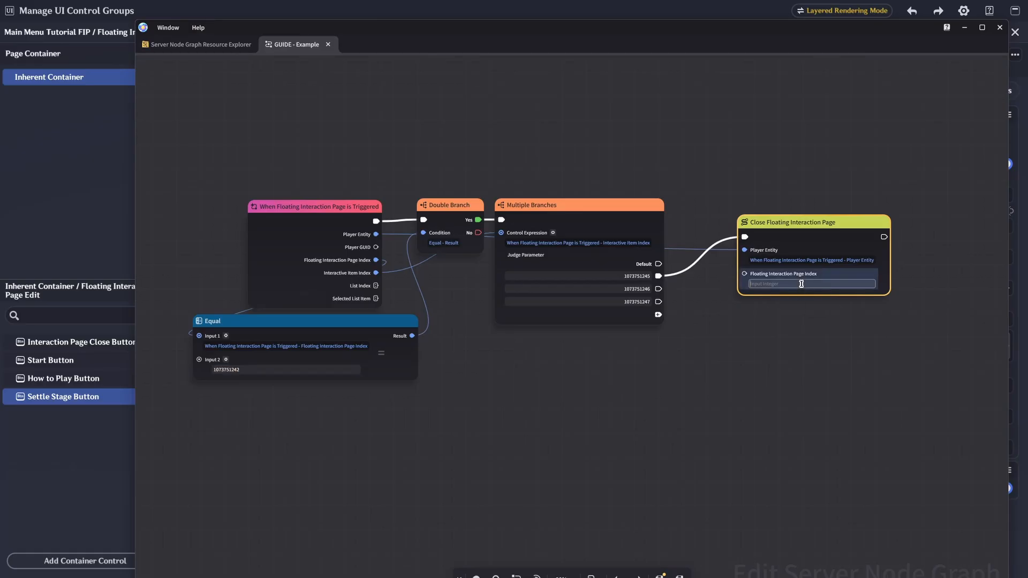
{"action": "left_click_drag", "start_coordinate": [799, 226], "coordinate": [812, 191]}
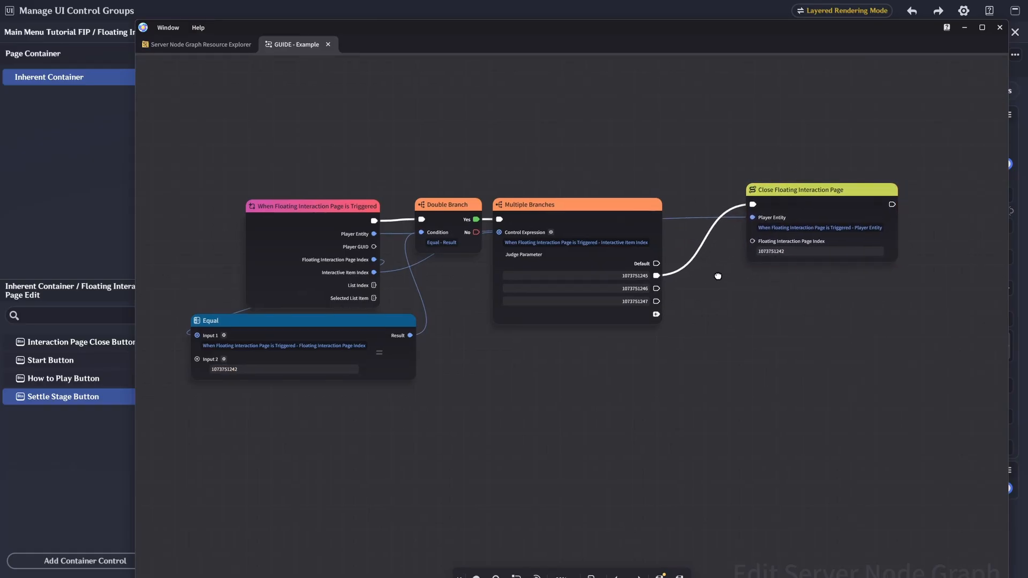
{"action": "left_click_drag", "start_coordinate": [645, 285], "coordinate": [746, 307]}
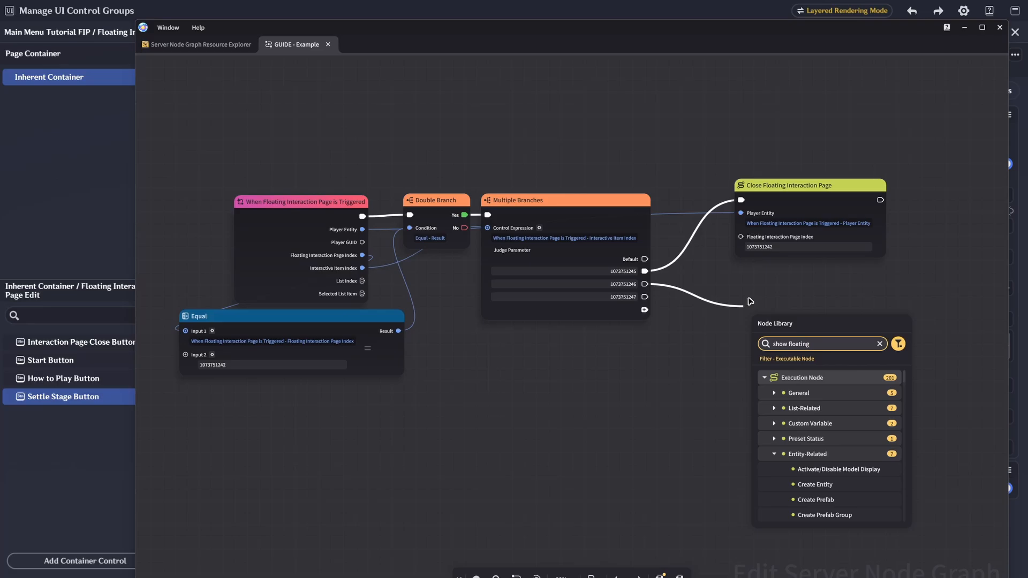
{"action": "left_click", "coordinate": [839, 469]}
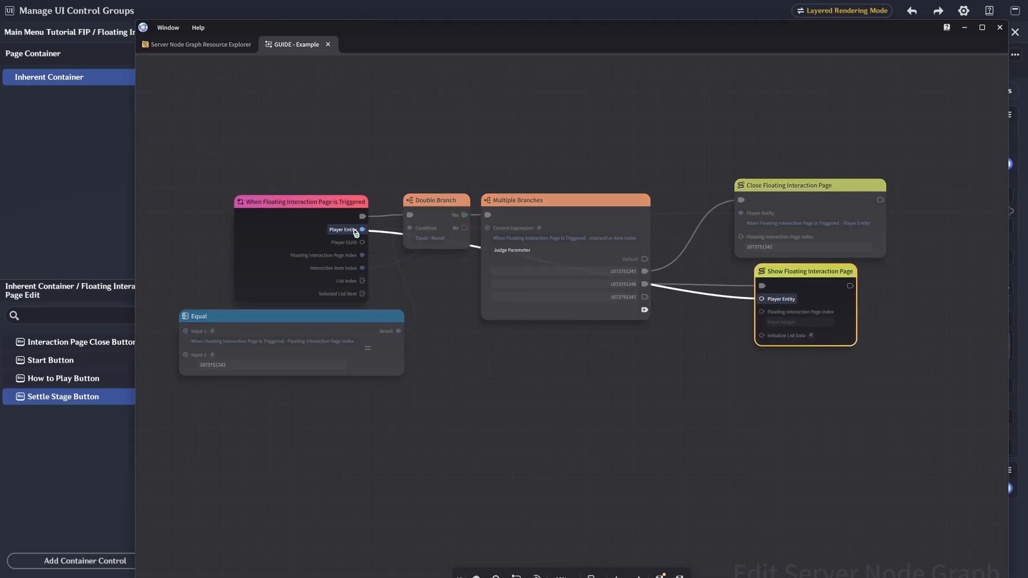
- Attach a pinned "Start Button" comment to the Close Floating Interaction Page node and move the node higher
{"action": "right_click", "coordinate": [756, 220]}
{"action": "left_click", "coordinate": [774, 287]}
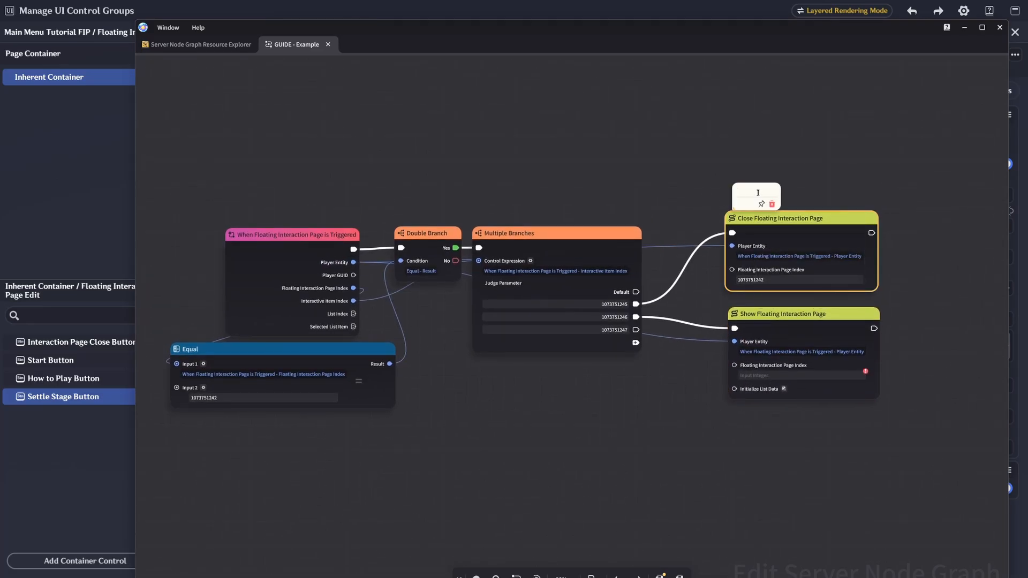
{"action": "type", "text": "Start"}
{"action": "key", "text": "Return"}
{"action": "left_click", "coordinate": [760, 203]}
{"action": "left_click_drag", "start_coordinate": [801, 218], "coordinate": [802, 170]}
- Attach a pinned "How to Play Button" comment to the Show Floating Interaction Page node and move it closer to the Close node
{"action": "right_click", "coordinate": [769, 312]}
{"action": "left_click", "coordinate": [782, 377]}
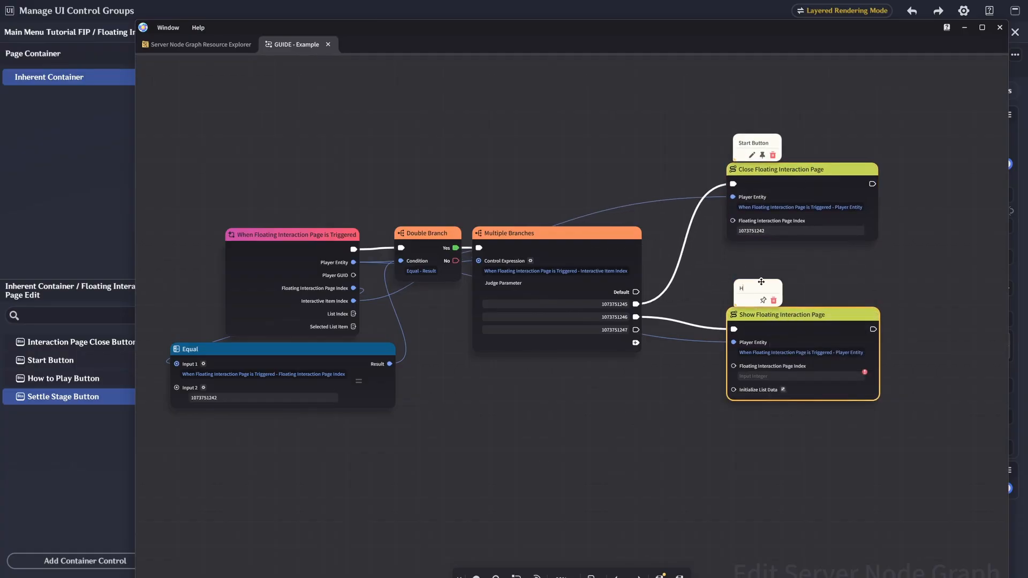
{"action": "left_click", "coordinate": [775, 301]}
{"action": "left_click_drag", "start_coordinate": [816, 315], "coordinate": [816, 282]}
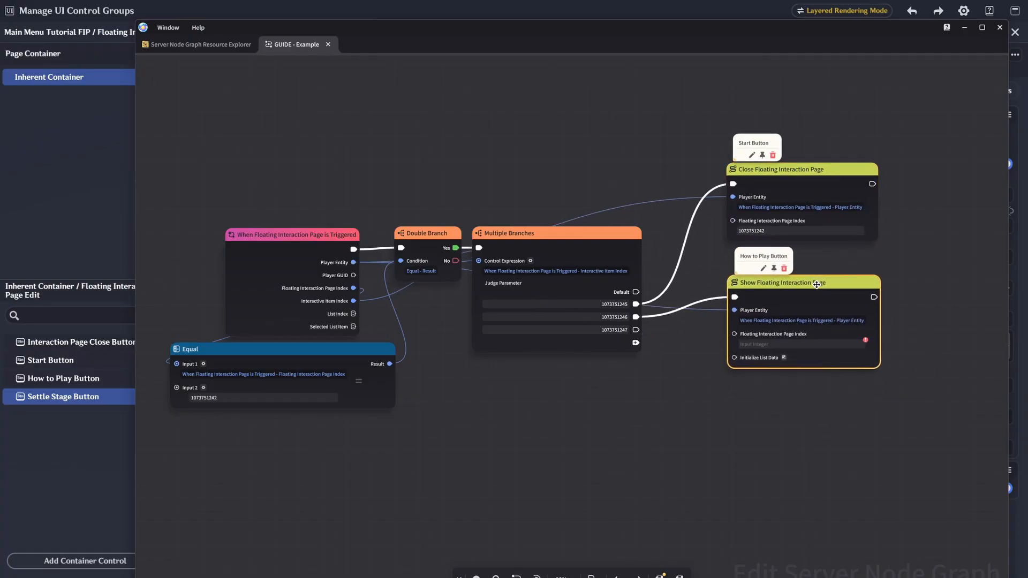
- Add a Set Player Settlement Success Status node below the Show node with Settlement Status set to Victory
{"action": "left_click_drag", "start_coordinate": [662, 355], "coordinate": [655, 311]}
{"action": "right_click", "coordinate": [699, 375]}
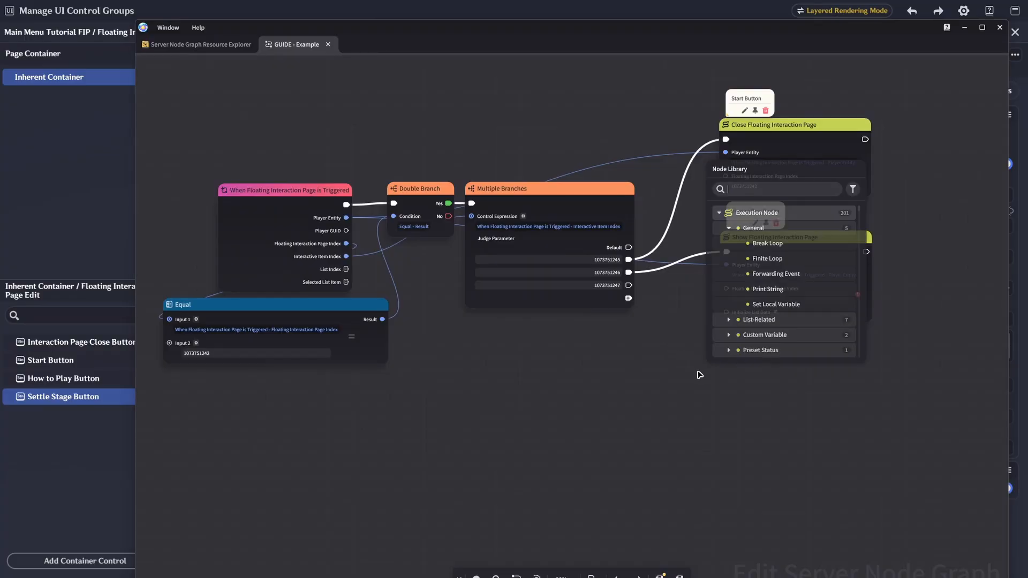
{"action": "type", "text": "settlement"}
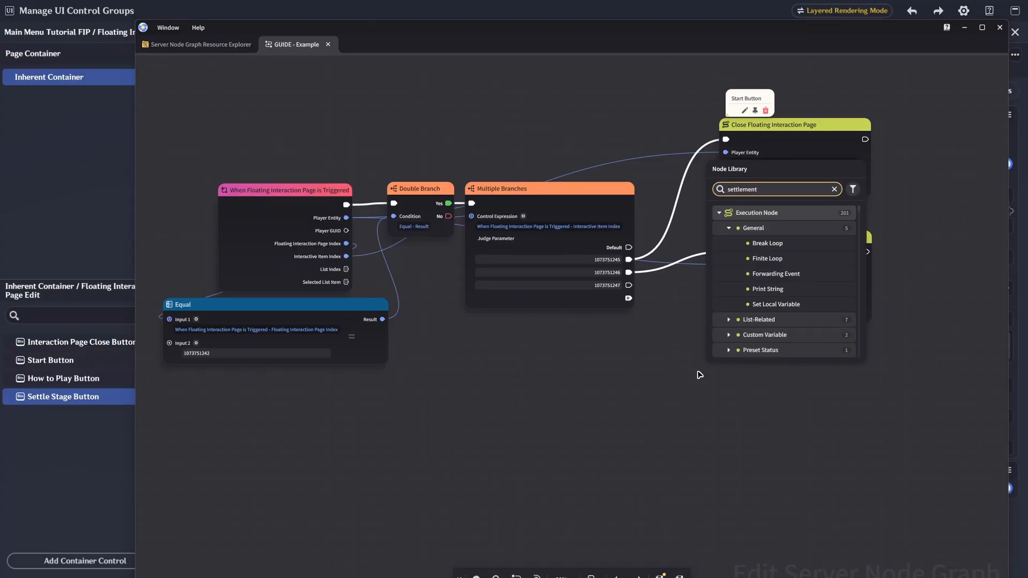
{"action": "scroll", "coordinate": [799, 290], "scroll_direction": "down", "scroll_amount": 2}
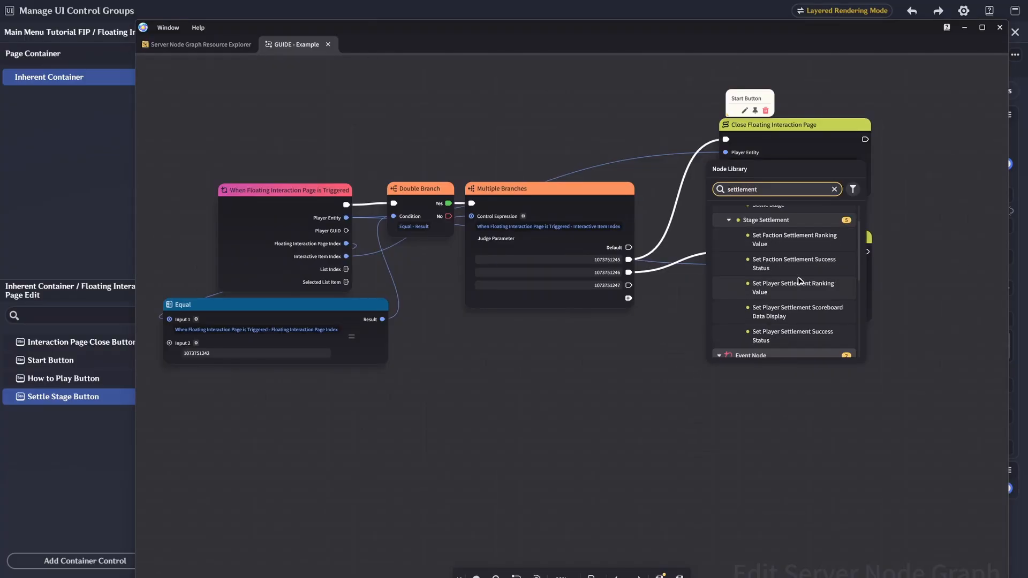
{"action": "left_click", "coordinate": [788, 335]}
{"action": "left_click", "coordinate": [723, 429]}
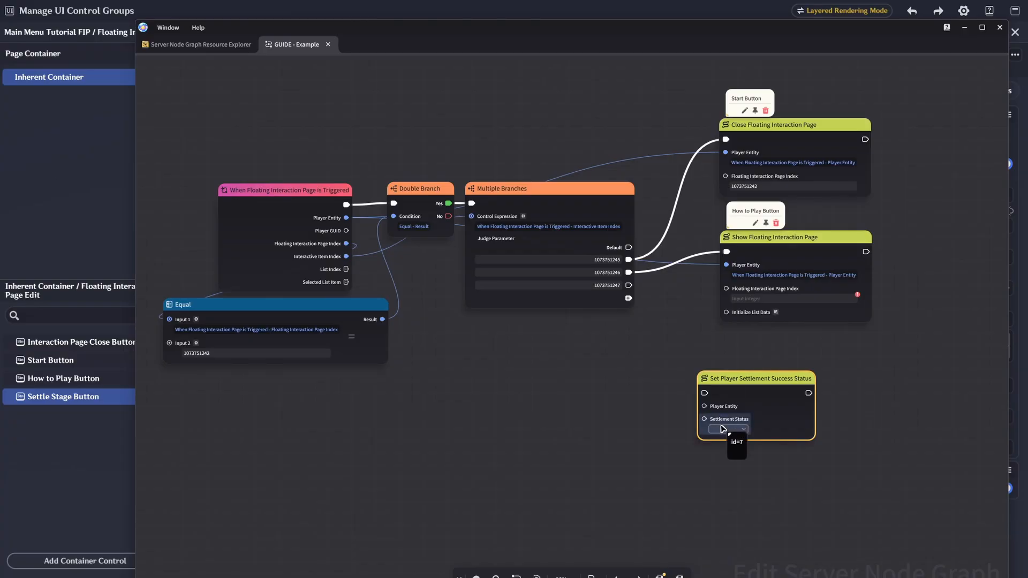
{"action": "left_click", "coordinate": [720, 445]}
{"action": "left_click_drag", "start_coordinate": [704, 407], "coordinate": [346, 218]}
{"action": "left_click_drag", "start_coordinate": [704, 393], "coordinate": [628, 286]}
{"action": "left_click_drag", "start_coordinate": [733, 378], "coordinate": [671, 330]}
{"action": "left_click_drag", "start_coordinate": [785, 363], "coordinate": [810, 363]}
{"action": "left_click", "coordinate": [889, 207]}
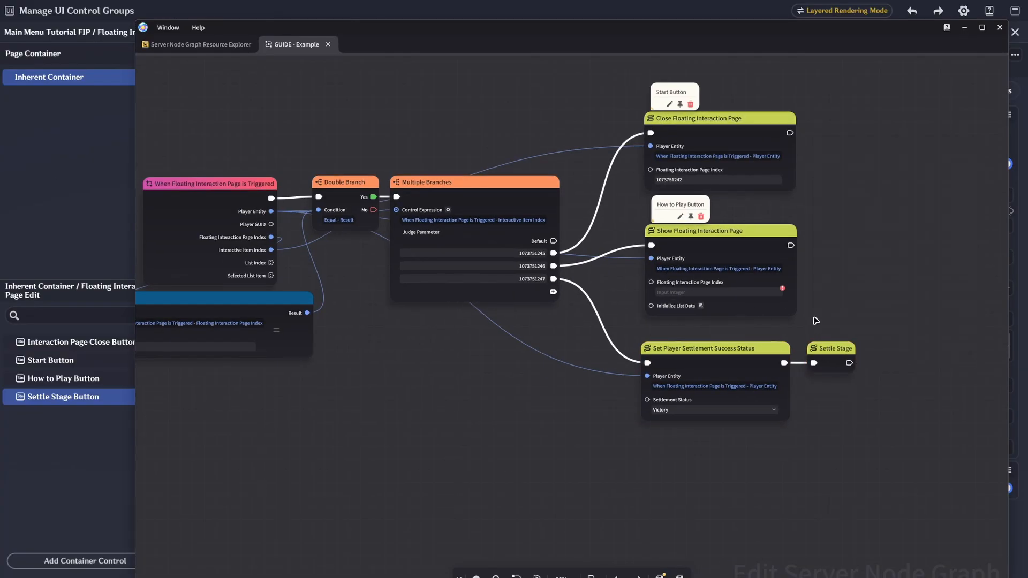
- Move the settlement nodes slightly lower and attach a "Settle Stage Button" comment to the Set Player Settlement Success Status node
{"action": "left_click_drag", "start_coordinate": [816, 320], "coordinate": [770, 369]}
{"action": "left_click_drag", "start_coordinate": [719, 348], "coordinate": [731, 372]}
{"action": "right_click", "coordinate": [731, 371]}
{"action": "left_click", "coordinate": [752, 421]}
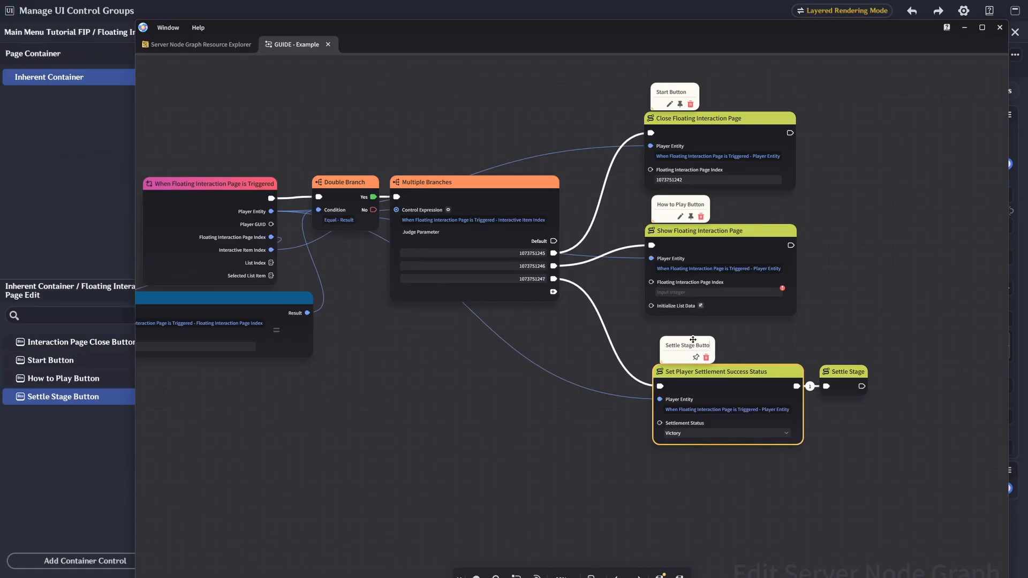
{"action": "scroll", "coordinate": [700, 363], "scroll_direction": "down", "scroll_amount": 2}
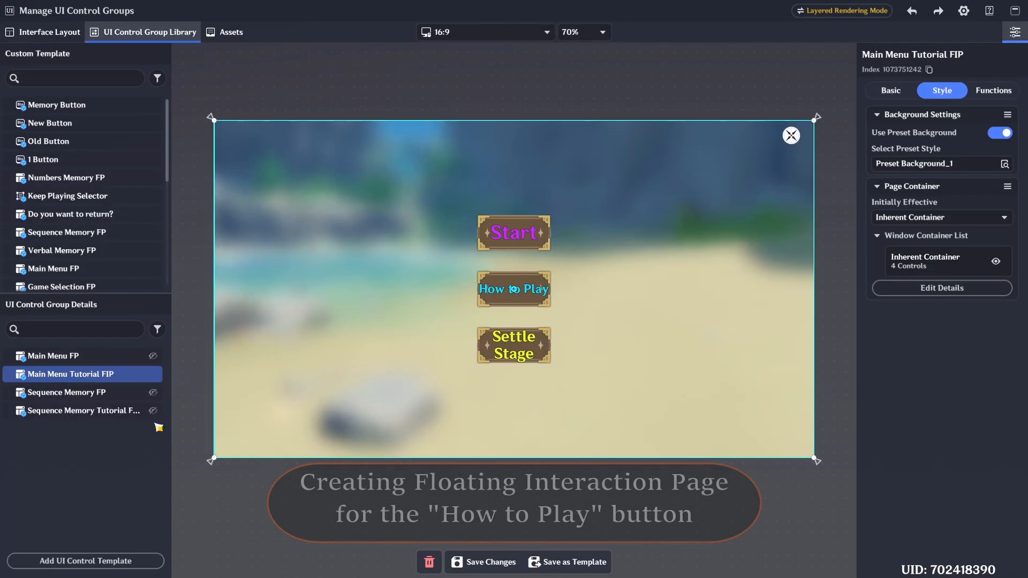
- Add a new Floating Interaction Page to the UI control group library and insert a Text Box into its container
{"action": "left_click", "coordinate": [158, 428]}
{"action": "left_click", "coordinate": [231, 526]}
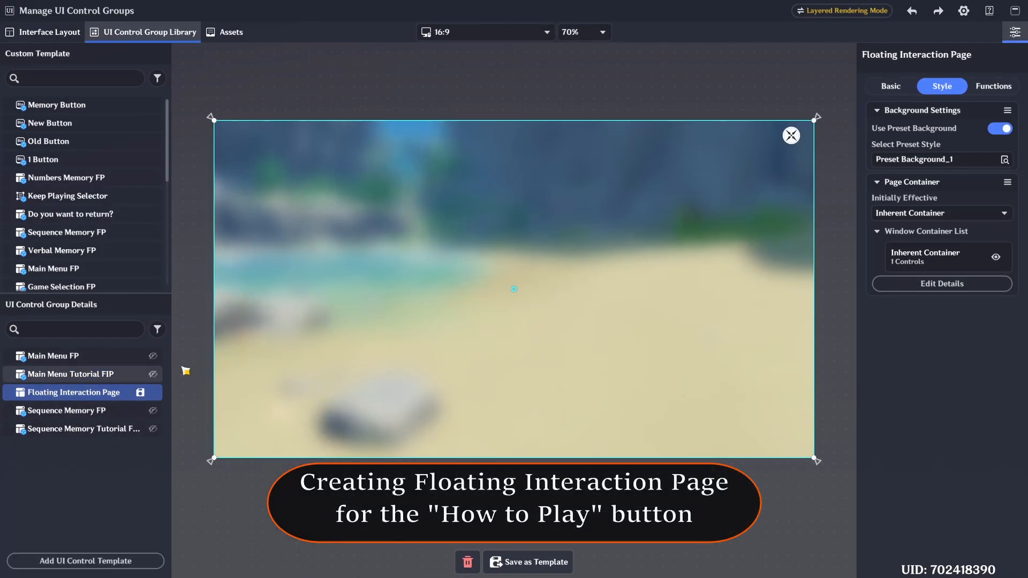
{"action": "left_click", "coordinate": [85, 561]}
{"action": "left_click", "coordinate": [224, 343]}
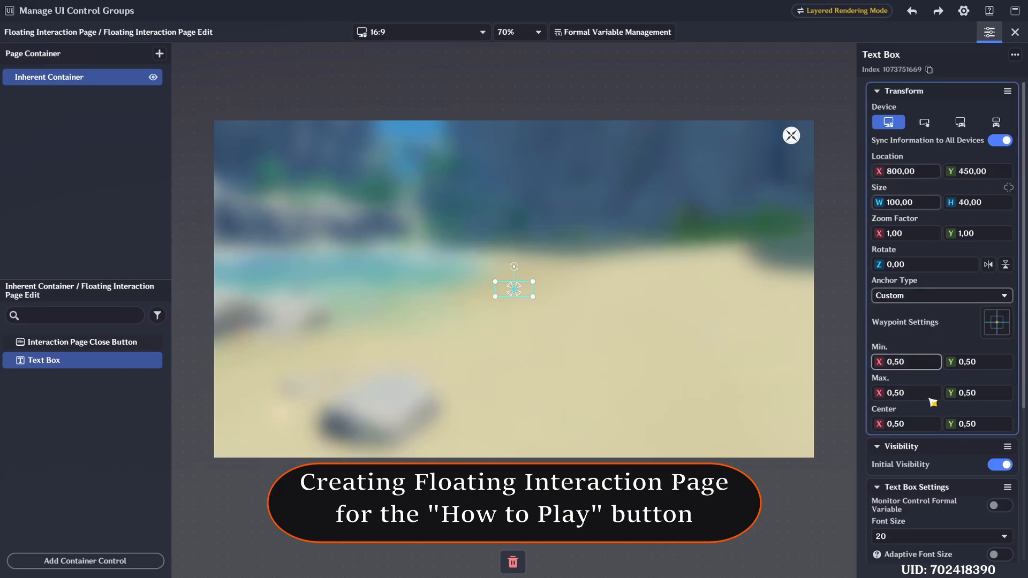
- Enter "How to Play" in the Text Box and center it horizontally and vertically
{"action": "scroll", "coordinate": [937, 375], "scroll_direction": "down", "scroll_amount": 5}
{"action": "left_click", "coordinate": [925, 488]}
{"action": "left_click", "coordinate": [905, 464]}
{"action": "left_click", "coordinate": [979, 463]}
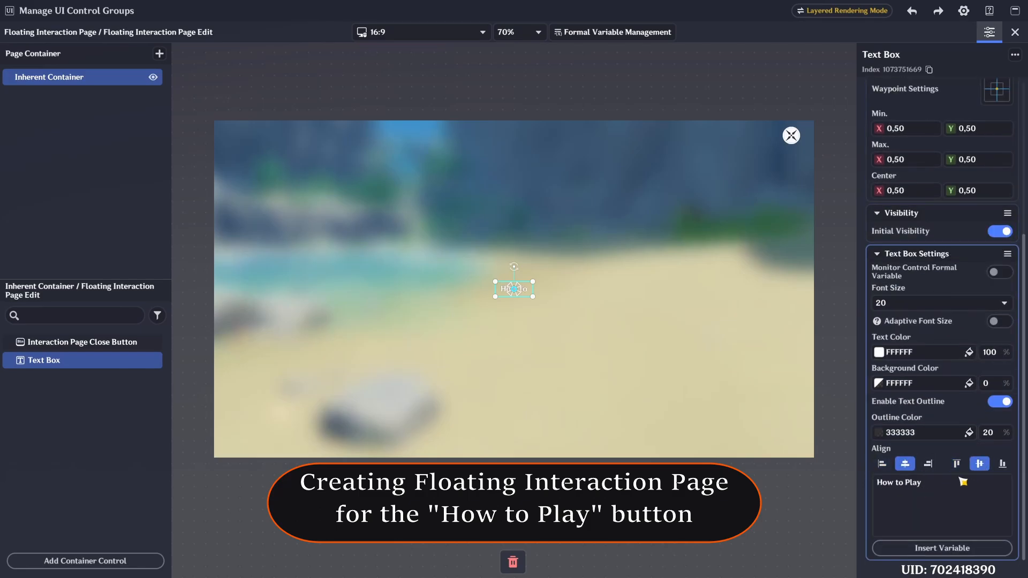
{"action": "left_click", "coordinate": [956, 483]}
- Enlarge the Text Box, place it just above the page center and set its font size to 48
{"action": "left_click", "coordinate": [540, 301]}
{"action": "left_click_drag", "start_coordinate": [562, 294], "coordinate": [517, 236]}
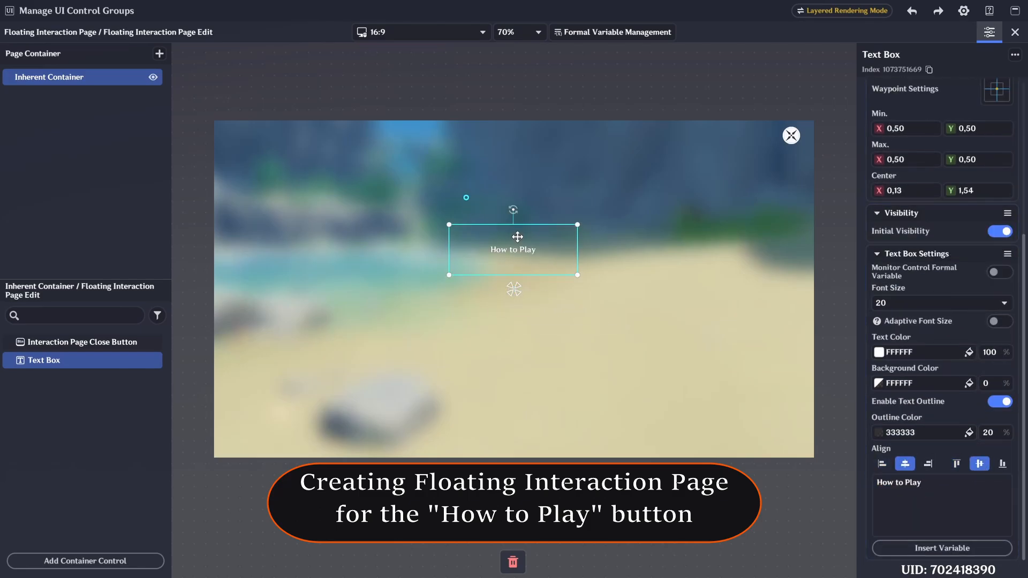
{"action": "left_click", "coordinate": [930, 304]}
{"action": "left_click", "coordinate": [929, 471]}
{"action": "left_click_drag", "start_coordinate": [552, 270], "coordinate": [555, 264]}
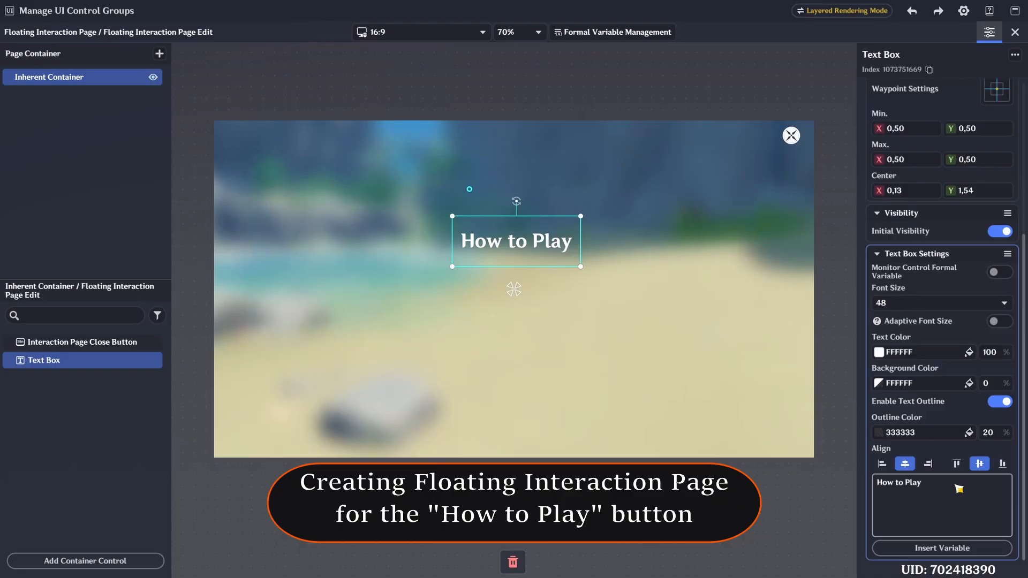
- Rename the new floating interaction page as "Instructions FIP" and save it as a template
{"action": "left_click", "coordinate": [1015, 31]}
{"action": "left_click", "coordinate": [924, 55]}
{"action": "type", "text": "Instructions FIP"}
{"action": "key", "text": "Return"}
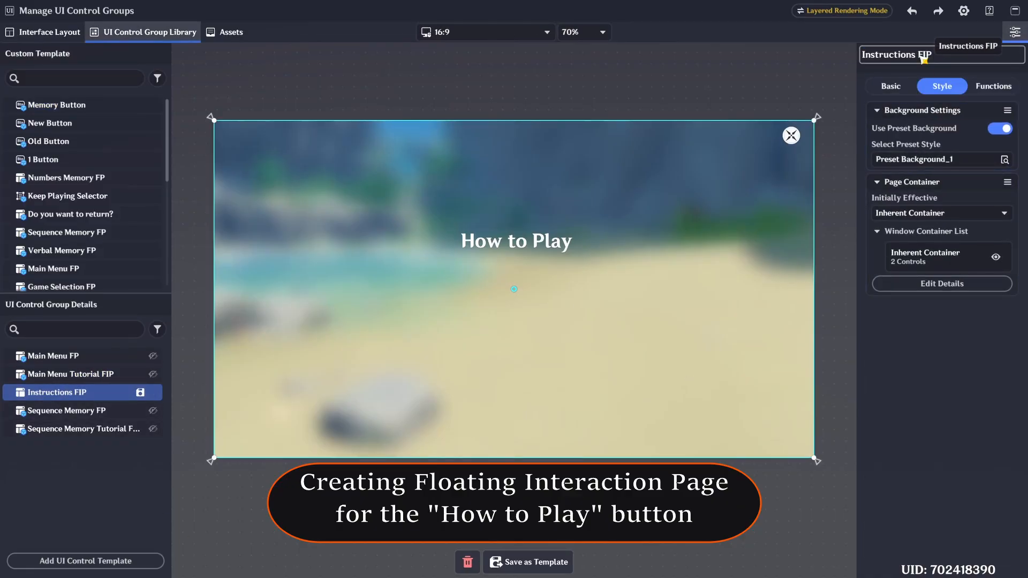
{"action": "left_click", "coordinate": [528, 562]}
{"action": "left_click", "coordinate": [578, 326]}
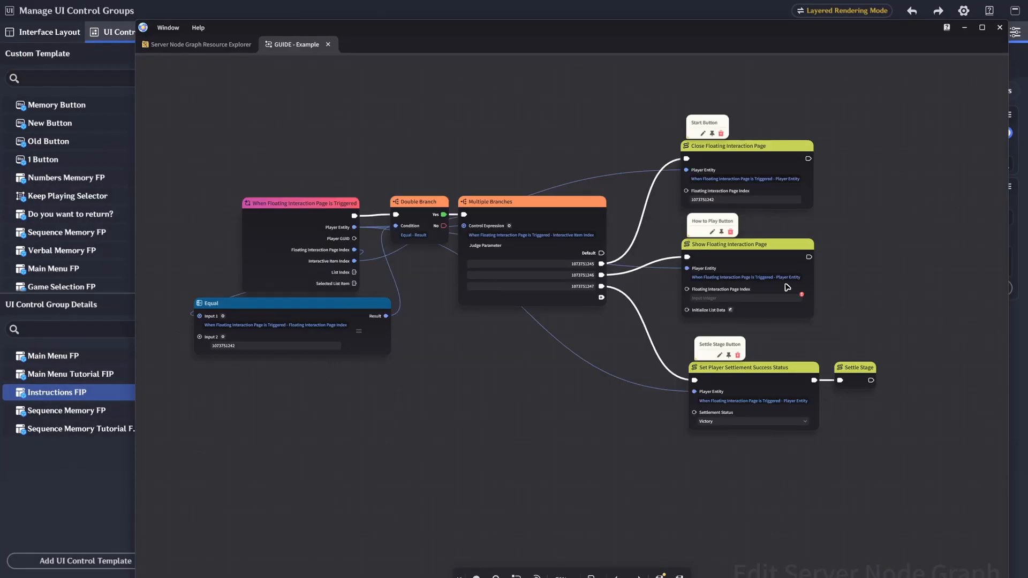
- Paste the Instructions FIP index into the Show Floating Interaction Page node's page index and save the node graph
{"action": "left_click", "coordinate": [750, 298]}
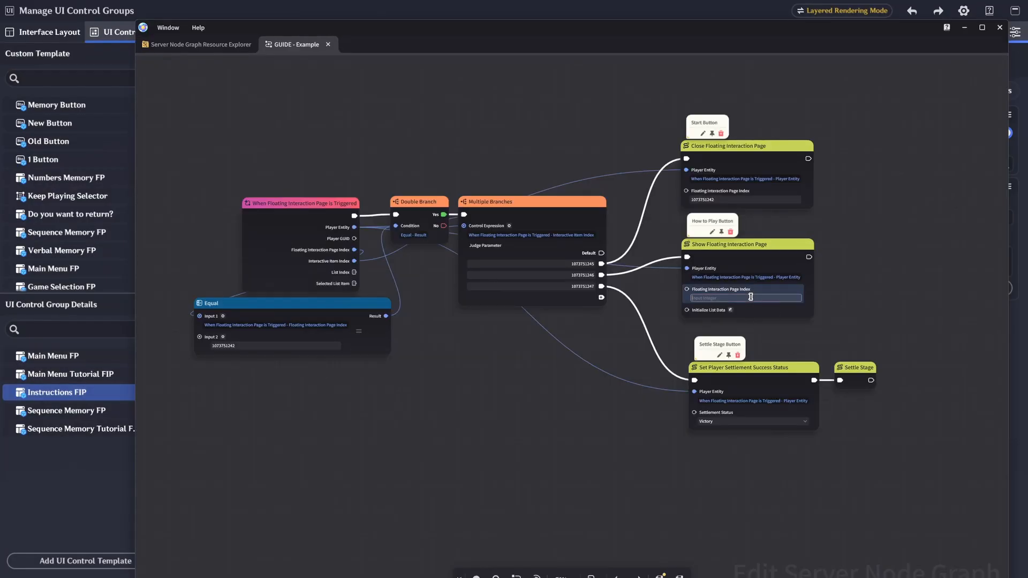
{"action": "key", "text": "ctrl+v"}
{"action": "left_click", "coordinate": [827, 298]}
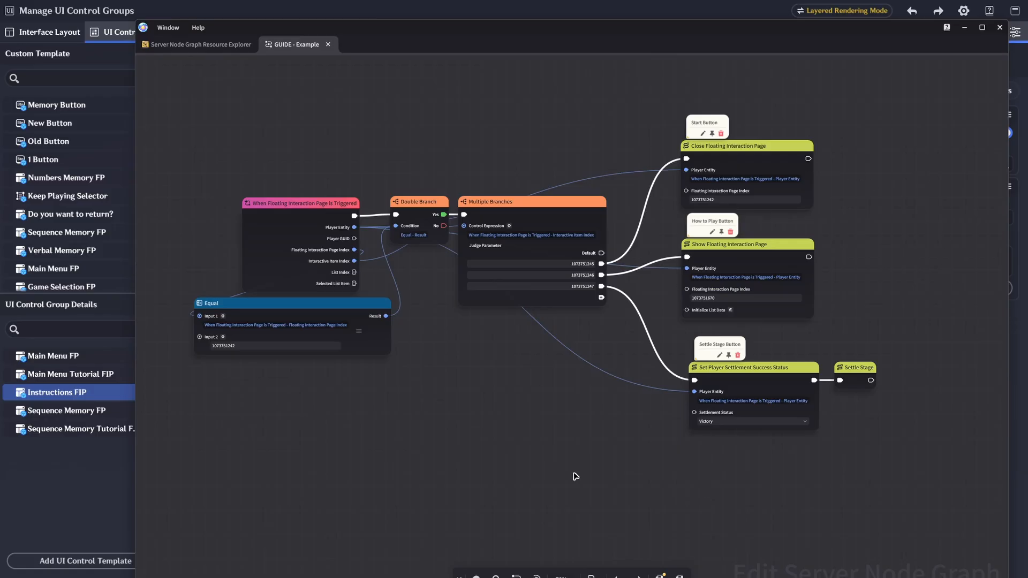
{"action": "left_click", "coordinate": [662, 575]}
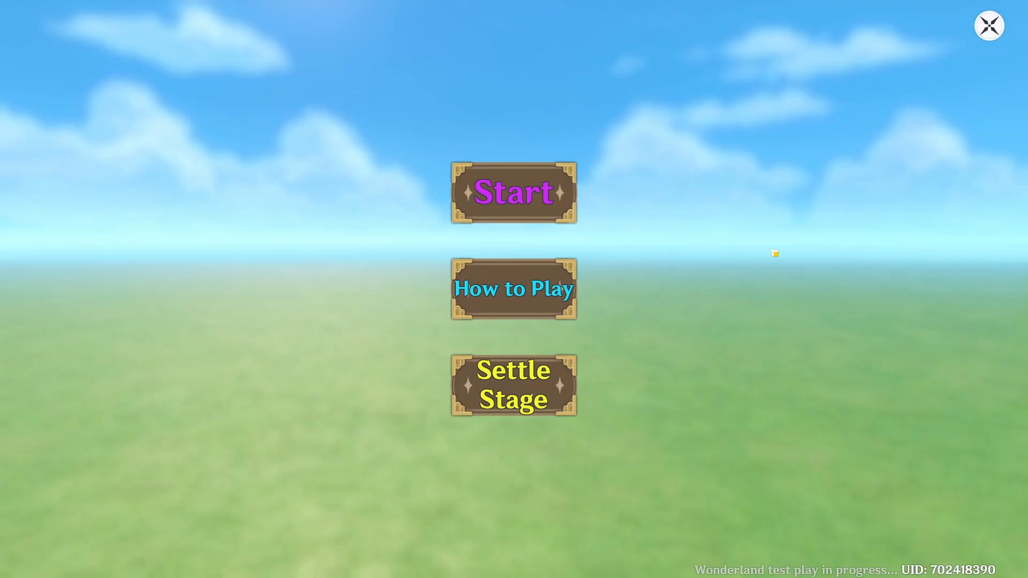
- Test the menu in play mode: open and close How to Play, then try the Start and Settle Stage buttons
{"action": "left_click", "coordinate": [532, 297]}
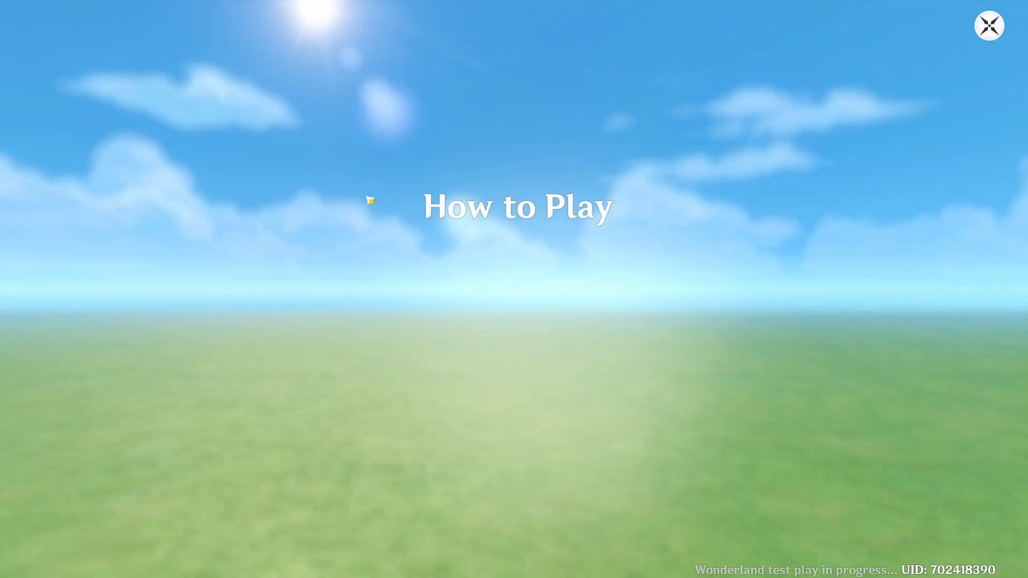
{"action": "left_click", "coordinate": [997, 29]}
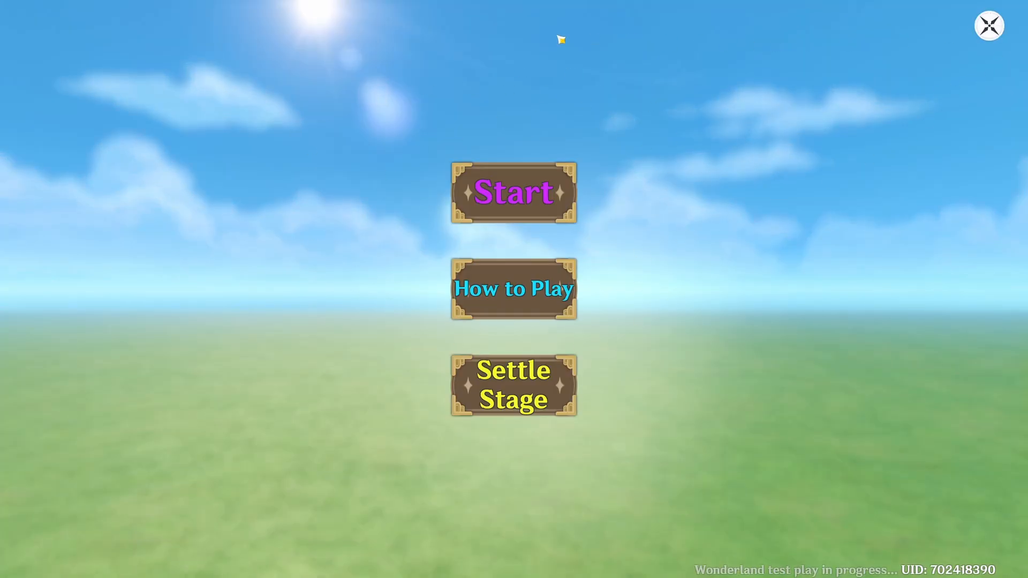
{"action": "left_click", "coordinate": [521, 183]}
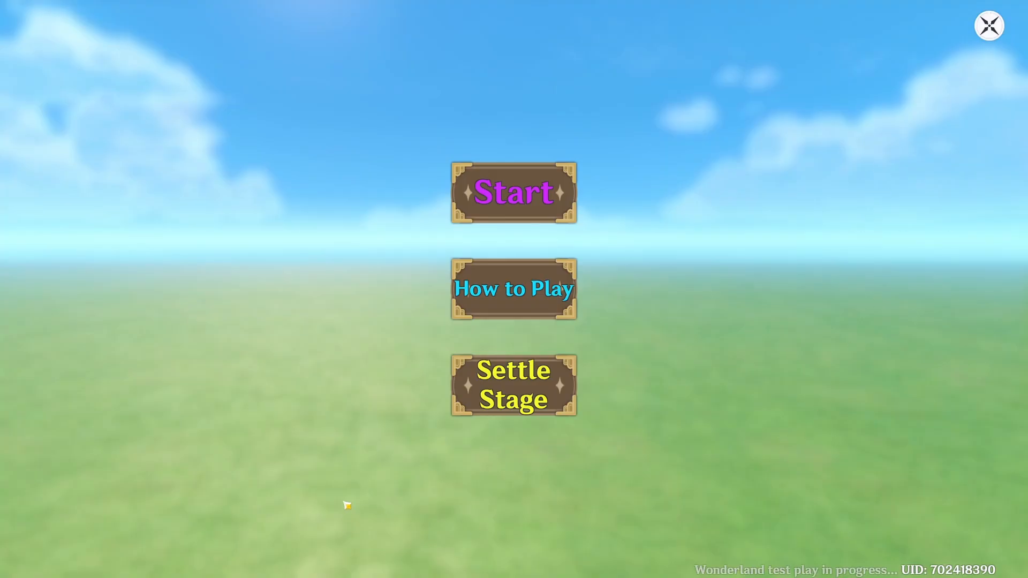
{"action": "left_click", "coordinate": [487, 412]}
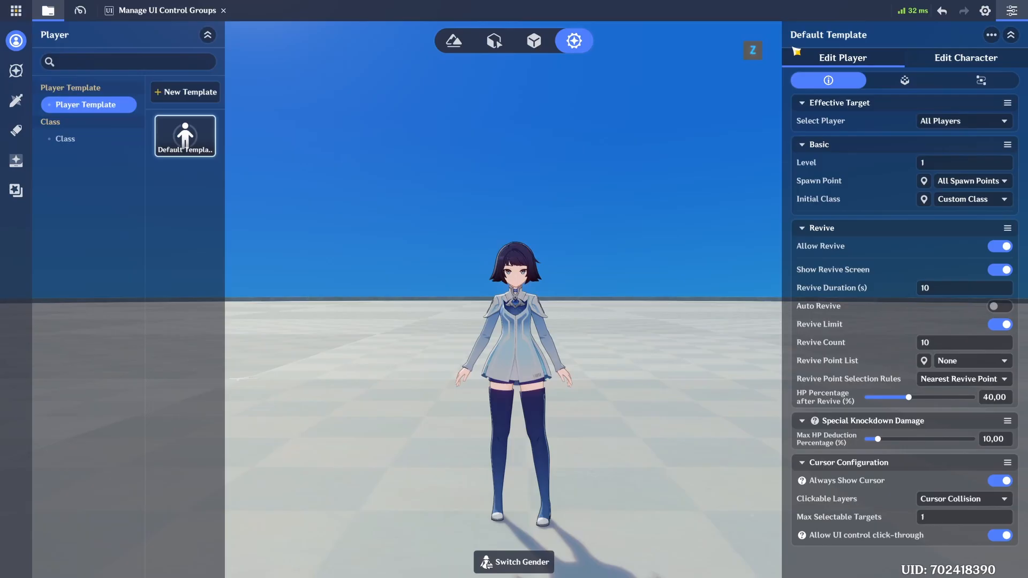
- Add the "GUIDE - Example" node graph to the Default Template of the Player Template
{"action": "left_click", "coordinate": [931, 84]}
{"action": "left_click", "coordinate": [967, 87]}
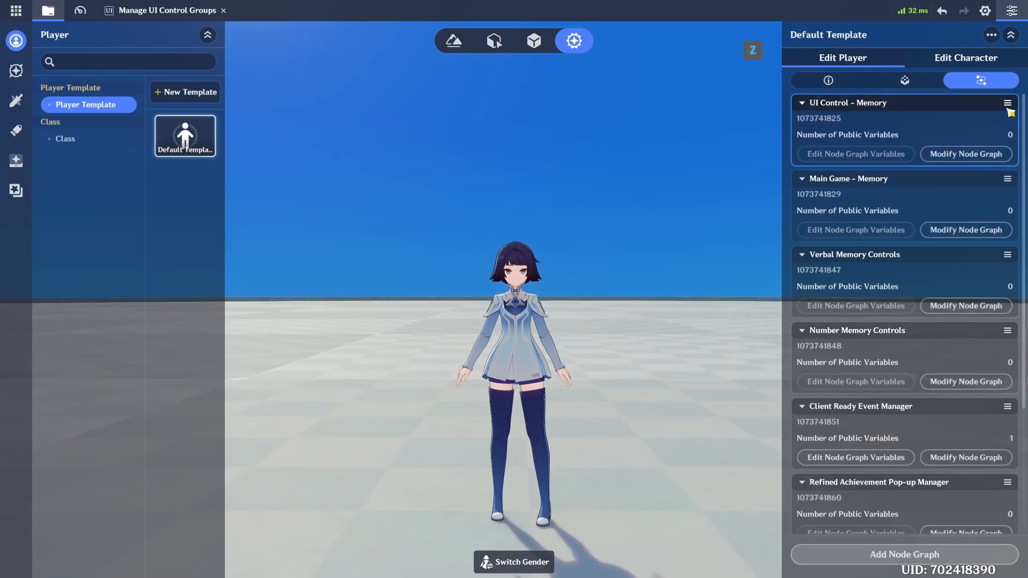
{"action": "scroll", "coordinate": [975, 444], "scroll_direction": "down", "scroll_amount": 3}
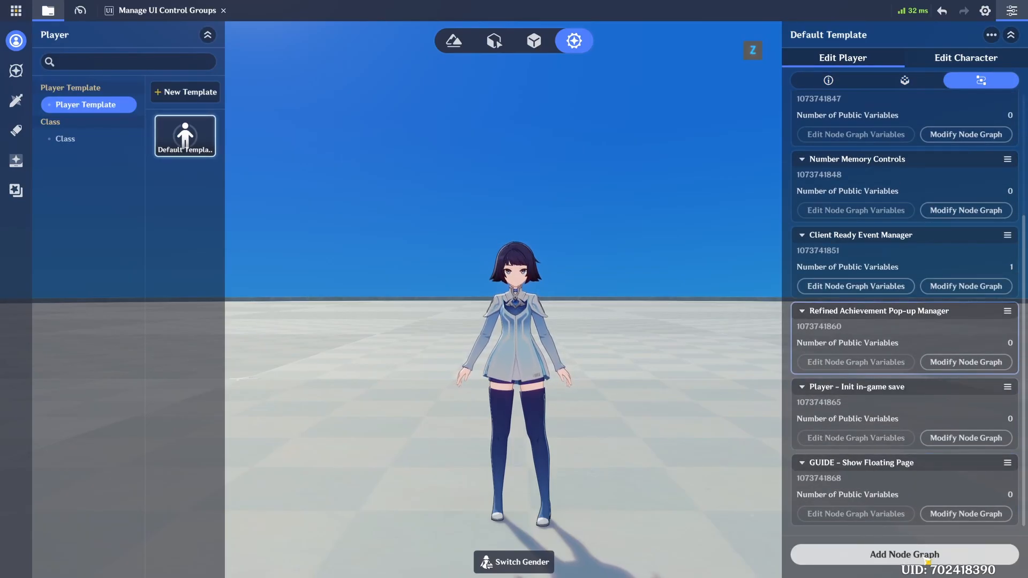
{"action": "left_click", "coordinate": [900, 559]}
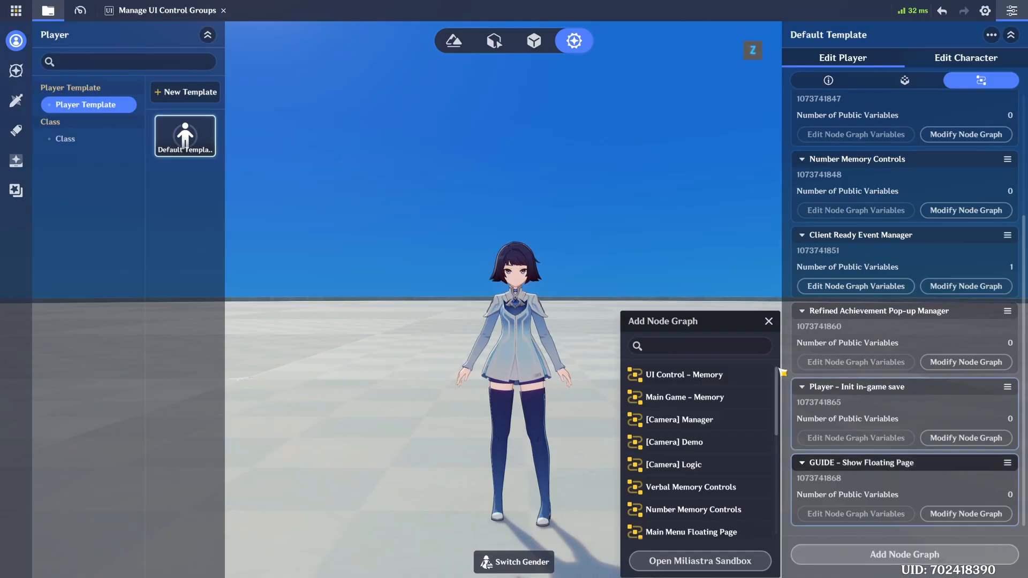
{"action": "left_click_drag", "start_coordinate": [777, 395], "coordinate": [786, 508]}
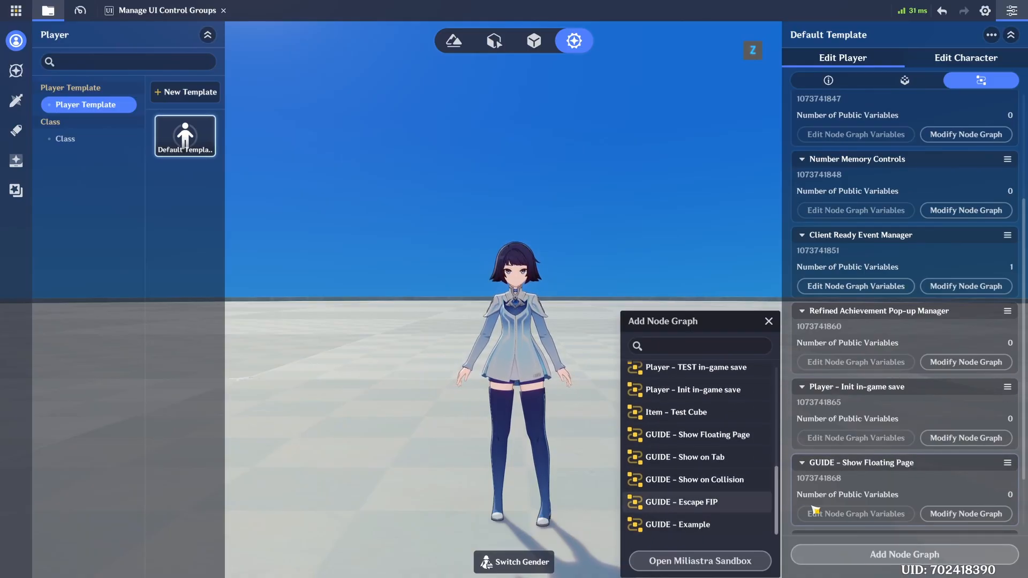
{"action": "left_click", "coordinate": [677, 525]}
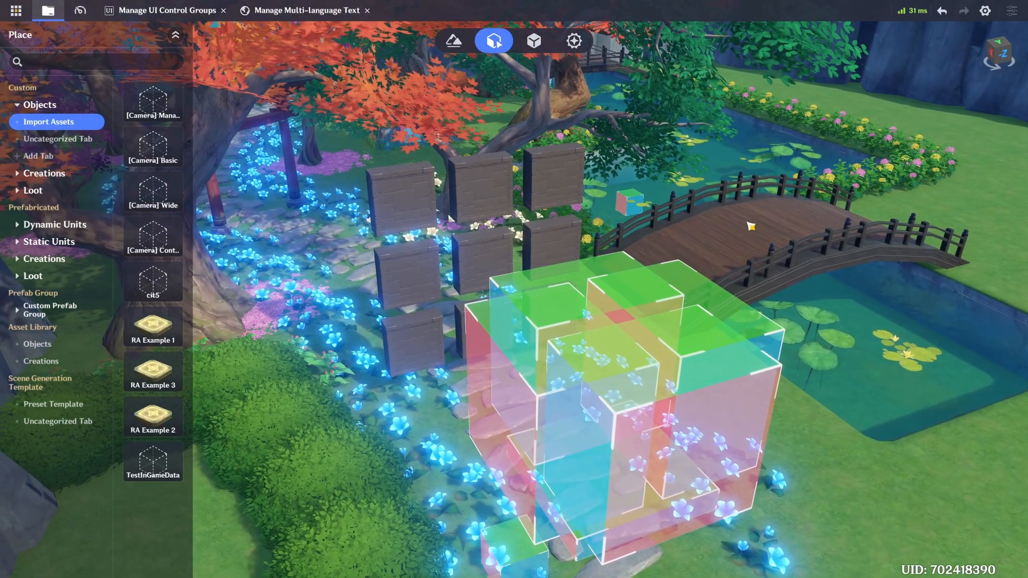
- Examine the transform, model, color and native collision settings of a Stone Elemental Cube in the 3x3 block grid
{"action": "right_click_drag", "start_coordinate": [751, 226], "coordinate": [784, 219]}
{"action": "key", "text": "w"}
{"action": "left_click", "coordinate": [526, 329]}
{"action": "right_click_drag", "start_coordinate": [594, 228], "coordinate": [611, 236]}
{"action": "scroll", "coordinate": [957, 216], "scroll_direction": "up", "scroll_amount": 3}
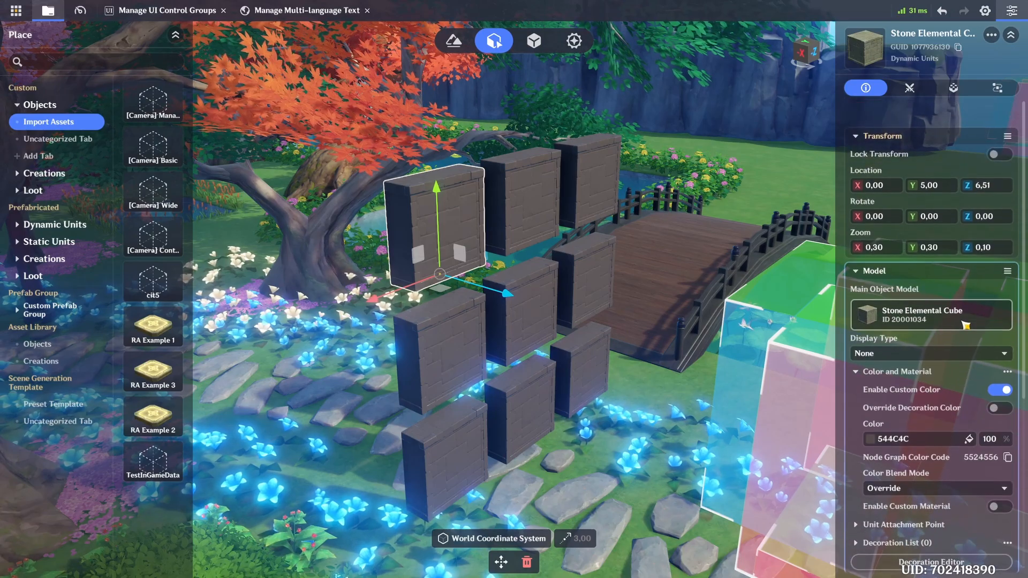
{"action": "scroll", "coordinate": [957, 229], "scroll_direction": "down", "scroll_amount": 3}
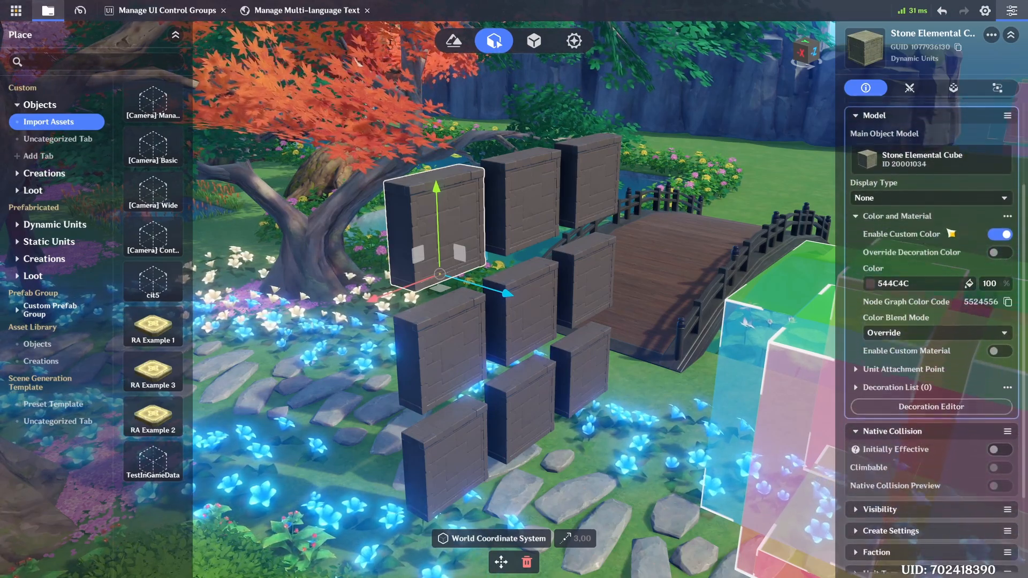
{"action": "scroll", "coordinate": [955, 257], "scroll_direction": "down", "scroll_amount": 3}
{"action": "scroll", "coordinate": [958, 279], "scroll_direction": "down", "scroll_amount": 1}
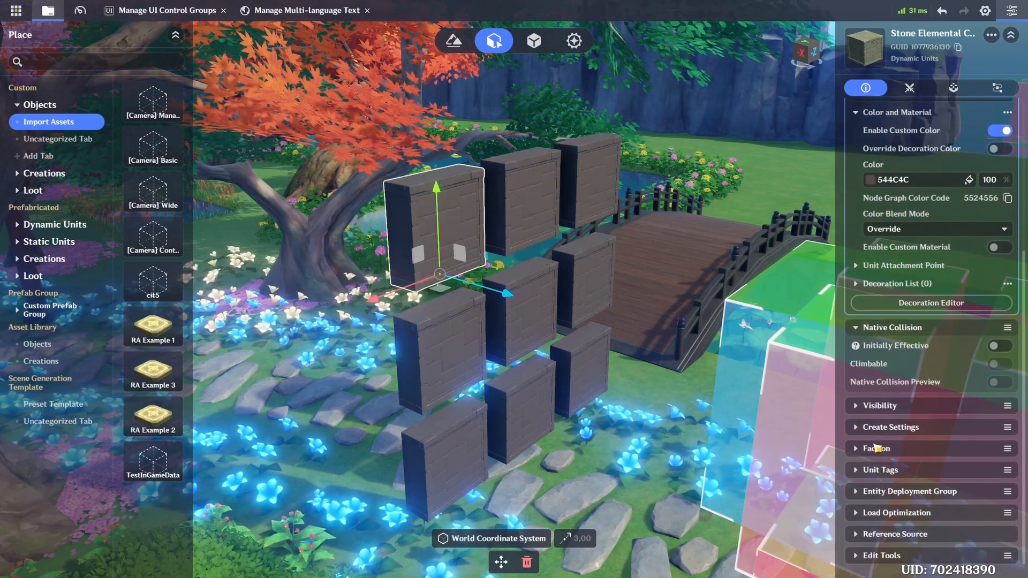
{"action": "left_click", "coordinate": [770, 174]}
{"action": "right_click_drag", "start_coordinate": [770, 174], "coordinate": [434, 206]}
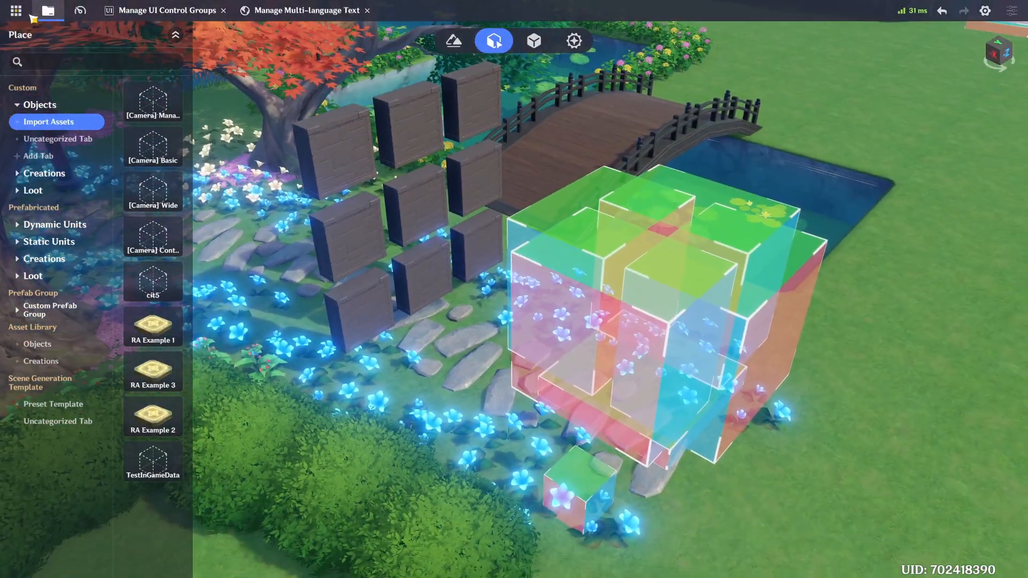
- Open the main camera management and examine where the Game Camera sits relative to the block grid
{"action": "left_click", "coordinate": [186, 93]}
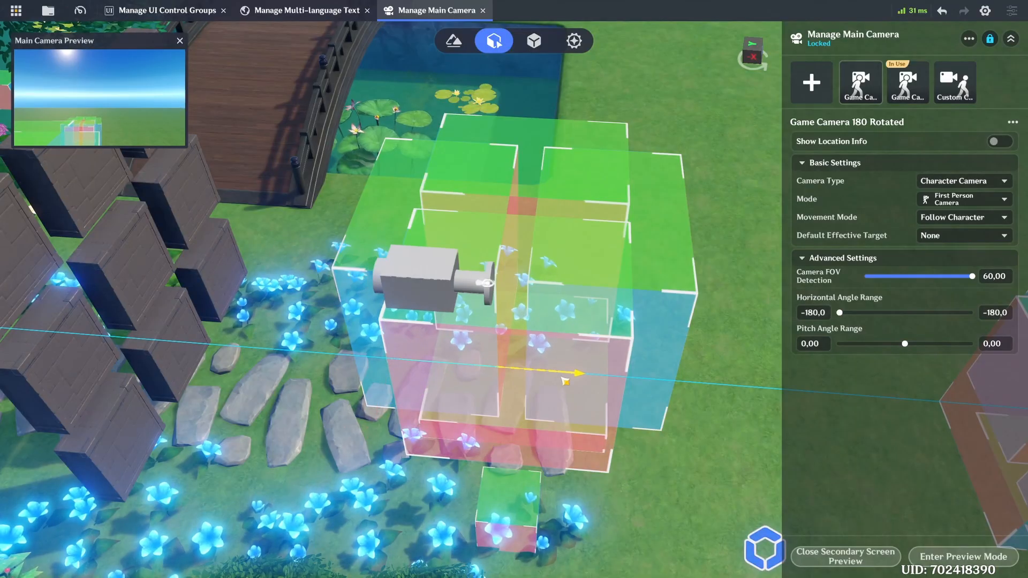
{"action": "right_click_drag", "start_coordinate": [764, 549], "coordinate": [745, 457]}
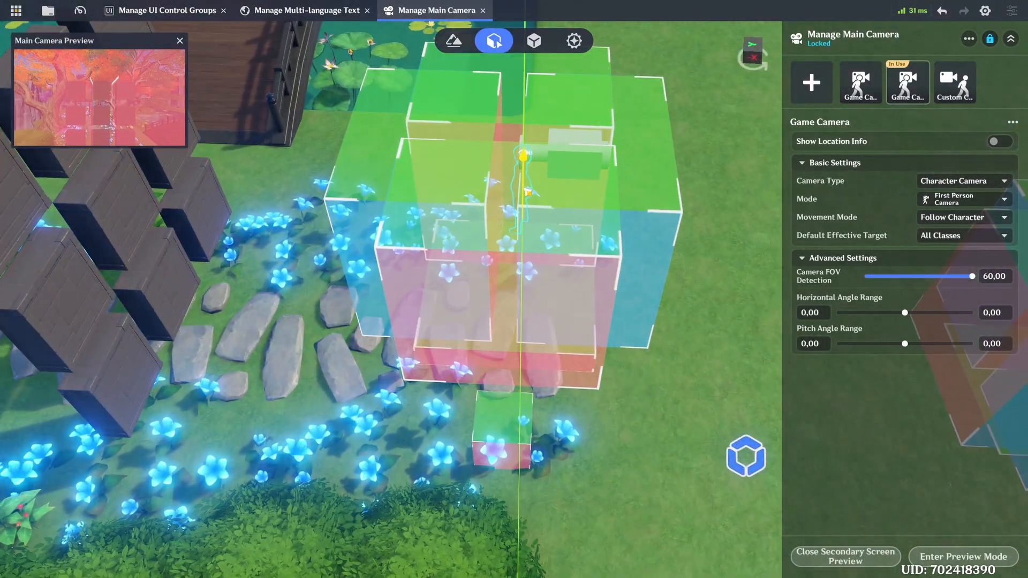
{"action": "right_click_drag", "start_coordinate": [527, 191], "coordinate": [552, 247]}
{"action": "left_click", "coordinate": [551, 247]}
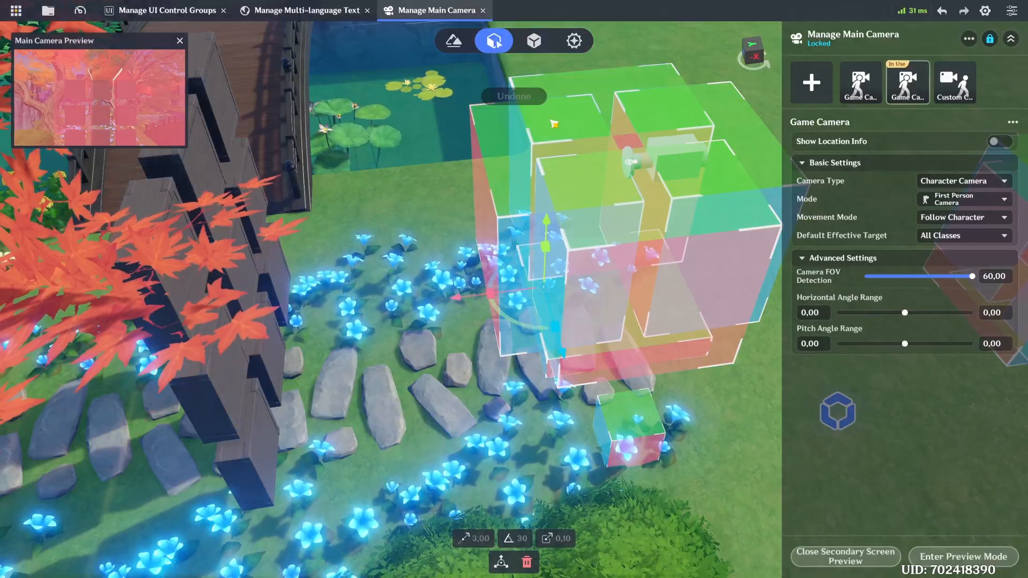
{"action": "left_click_drag", "start_coordinate": [599, 6], "coordinate": [600, 3]}
{"action": "right_click_drag", "start_coordinate": [594, 32], "coordinate": [516, 218]}
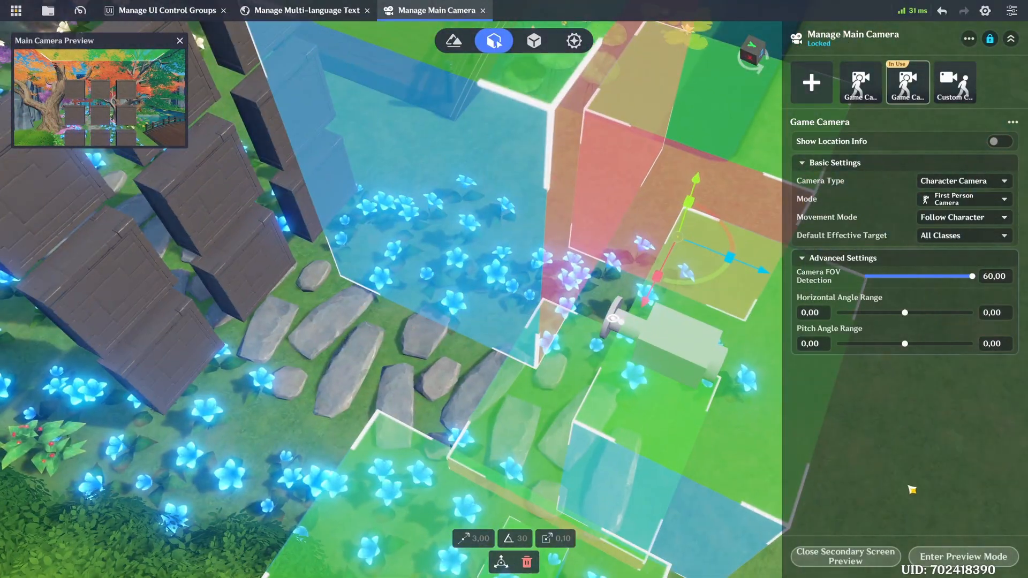
- Preview the Game Camera's view of the block grid, undo the stray change and close the main camera management
{"action": "left_click", "coordinate": [963, 557]}
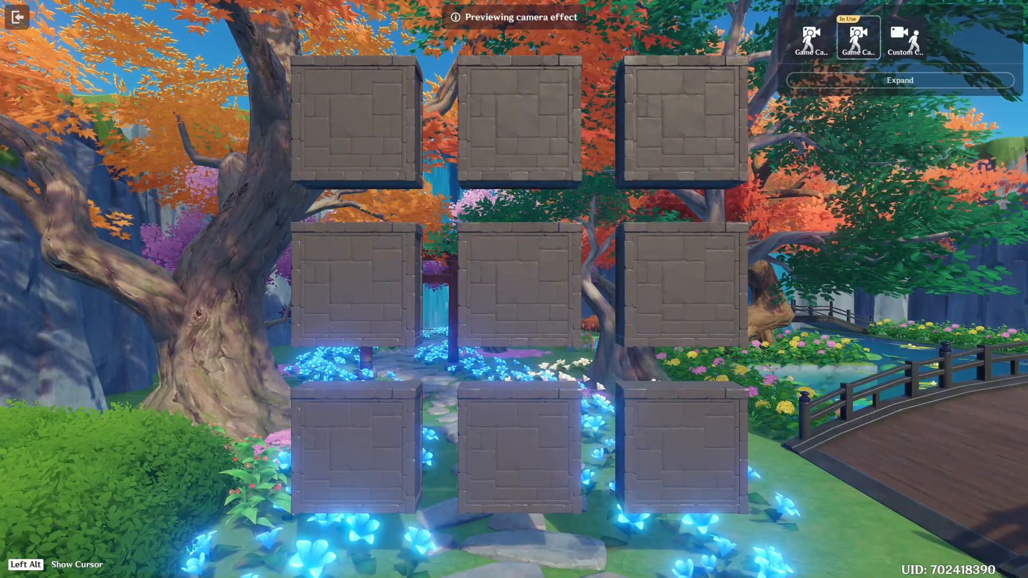
{"action": "key", "text": "alt"}
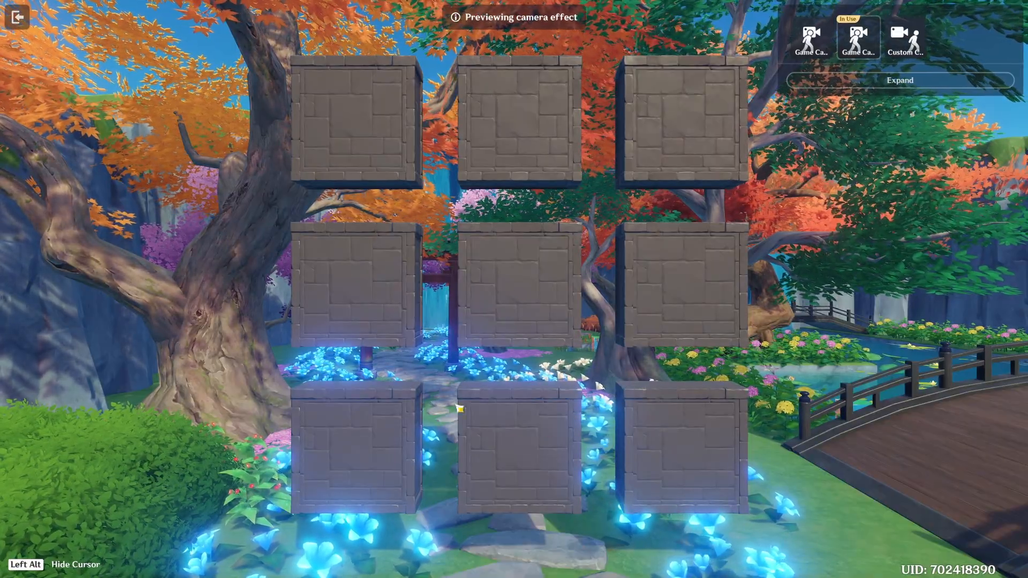
{"action": "key", "text": "Escape"}
{"action": "left_click", "coordinate": [613, 385]}
{"action": "key", "text": "ctrl+z"}
{"action": "right_click_drag", "start_coordinate": [636, 304], "coordinate": [695, 230]}
{"action": "left_click", "coordinate": [483, 11]}
- Return to the UI control groups and hide the Main Menu FP, Main Menu Tutorial FIP and Sequence Memory FP
{"action": "left_click", "coordinate": [189, 13]}
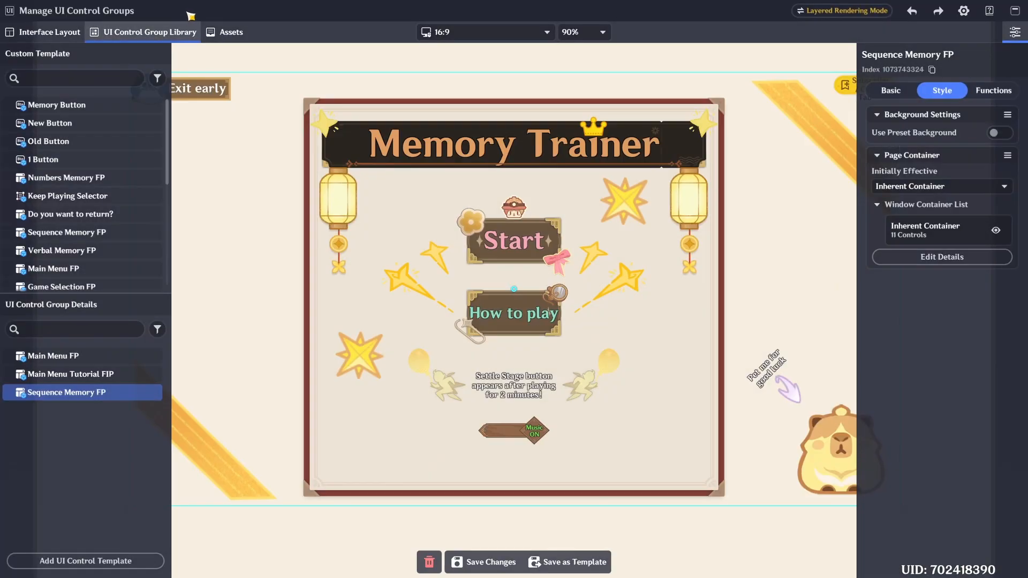
{"action": "left_click", "coordinate": [154, 356]}
{"action": "left_click", "coordinate": [153, 375]}
{"action": "left_click", "coordinate": [154, 392]}
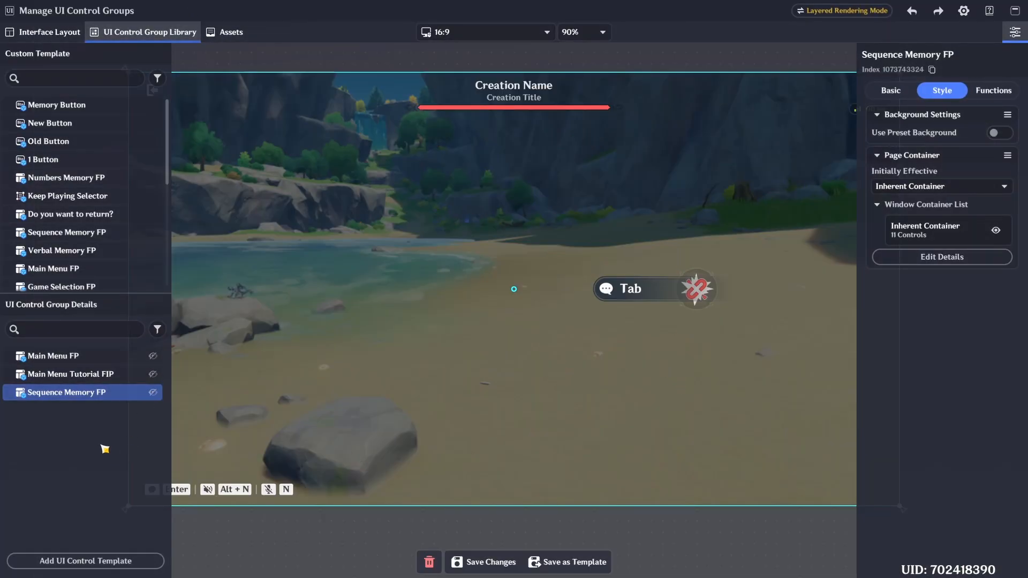
- Add a Floating Interaction Page named "Sequence Memory Tutorial FIP" and turn off its preset background
{"action": "left_click", "coordinate": [122, 560]}
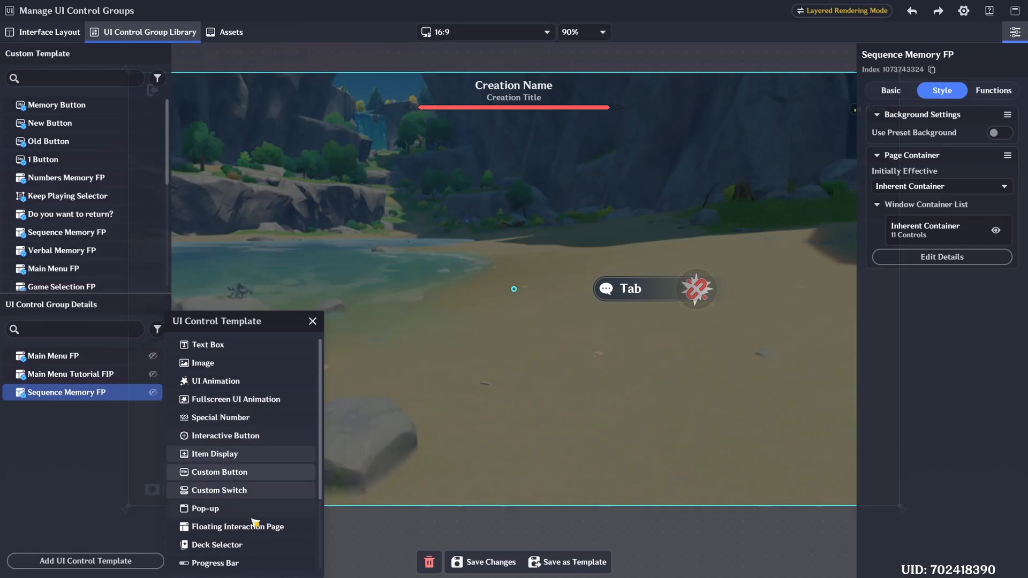
{"action": "left_click", "coordinate": [255, 524]}
{"action": "left_click", "coordinate": [911, 58]}
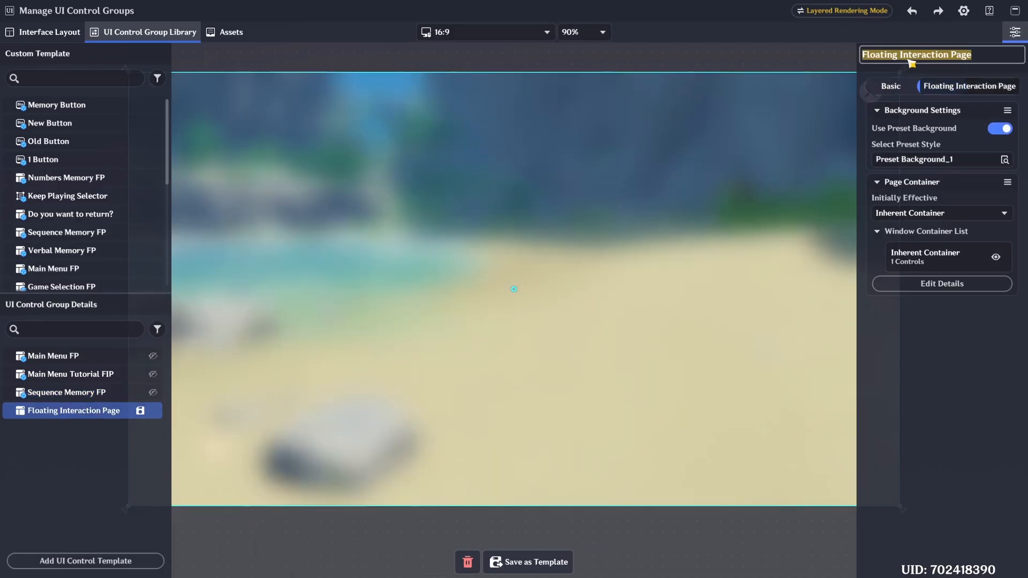
{"action": "type", "text": "Seq"}
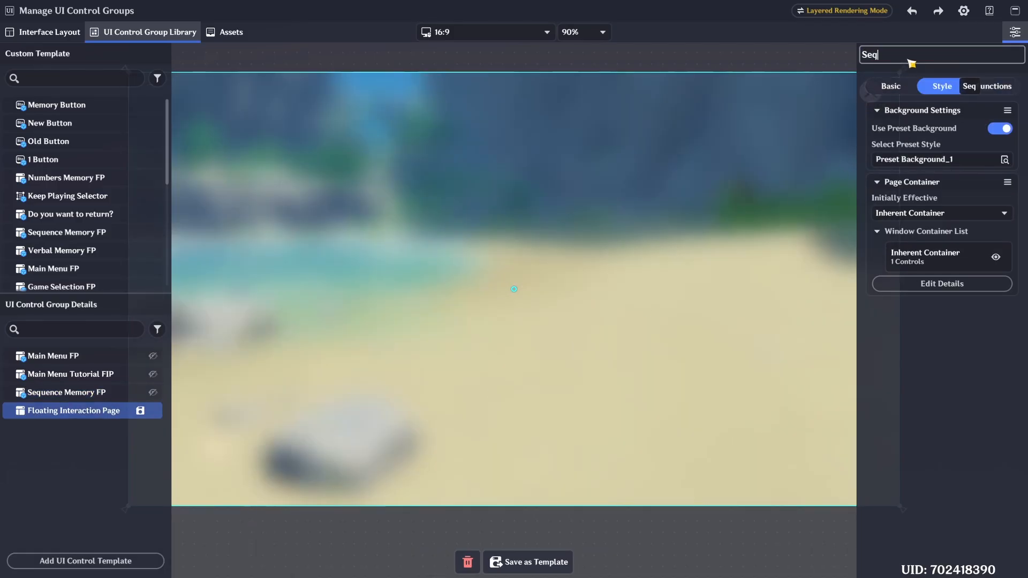
{"action": "type", "text": "uence Memory Tuto"}
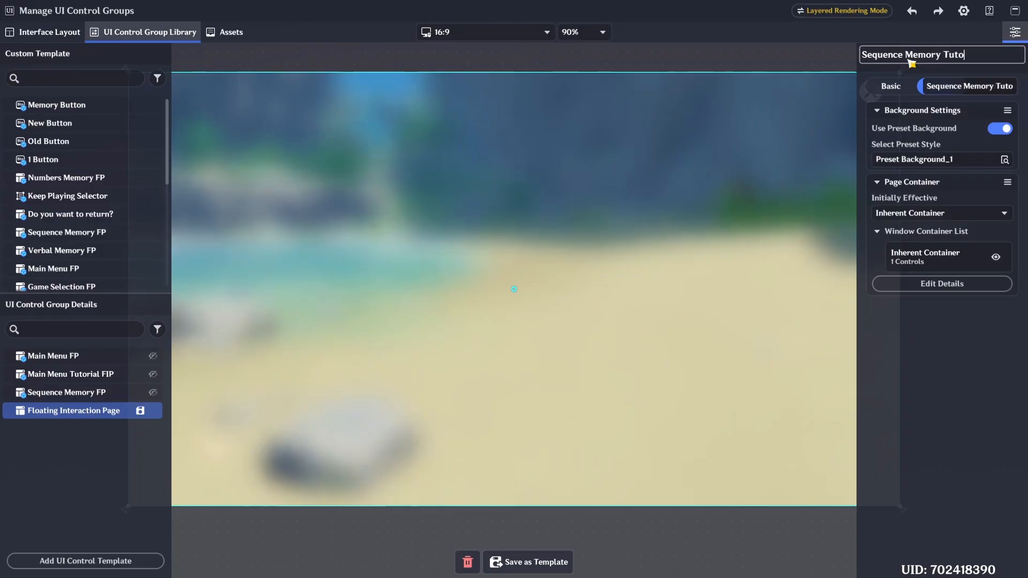
{"action": "type", "text": "rial FIP"}
{"action": "key", "text": "Return"}
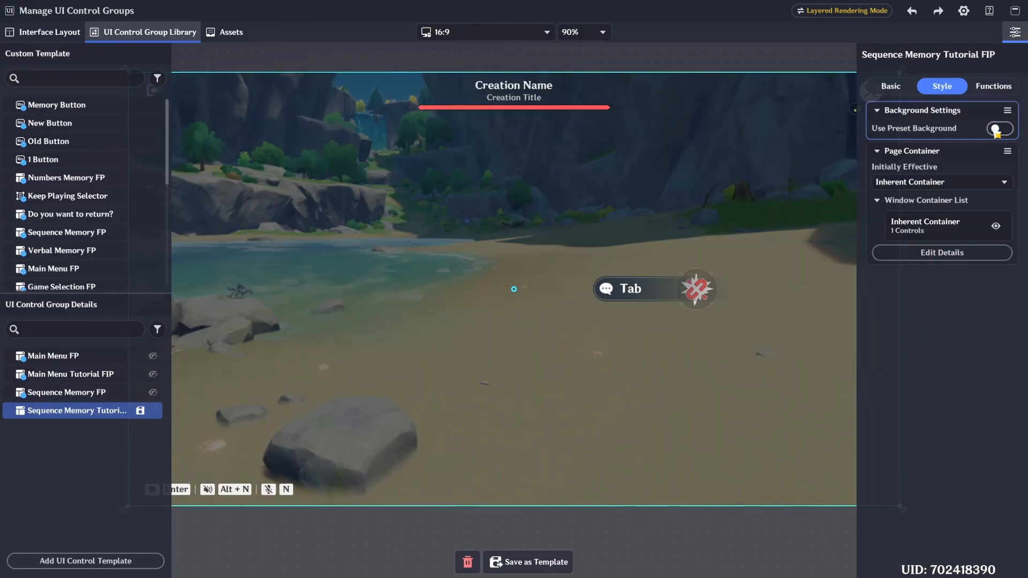
- Insert a Custom Button into the Sequence Memory Tutorial FIP container and name it "1 Button"
{"action": "left_click", "coordinate": [934, 282]}
{"action": "left_click", "coordinate": [85, 560]}
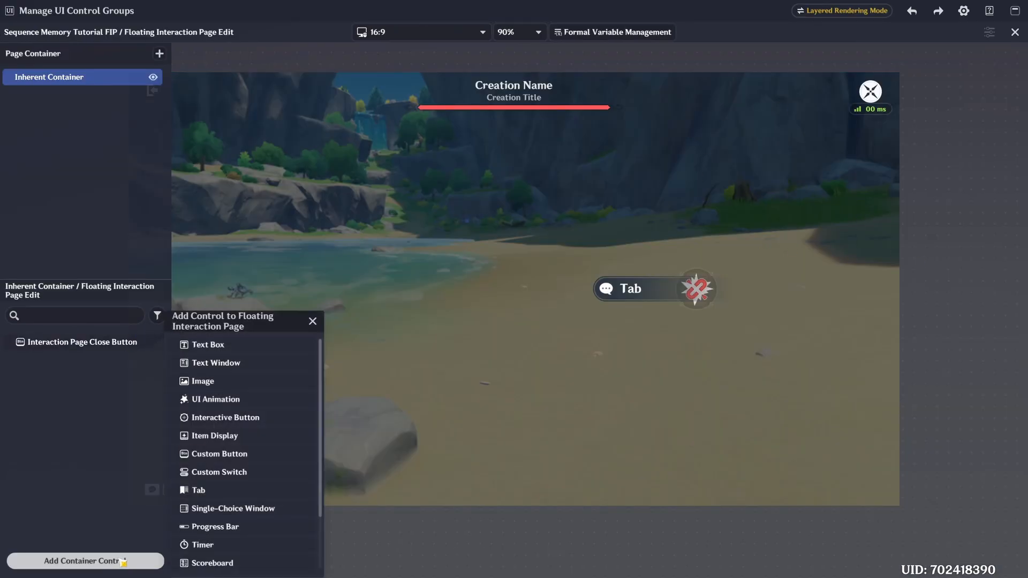
{"action": "left_click", "coordinate": [237, 453]}
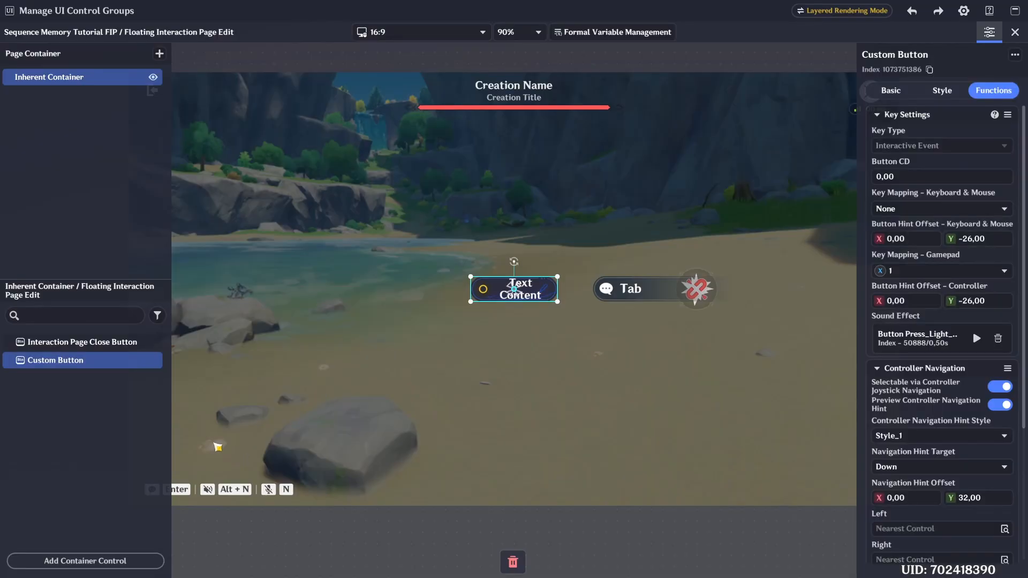
{"action": "double_click", "coordinate": [903, 56]}
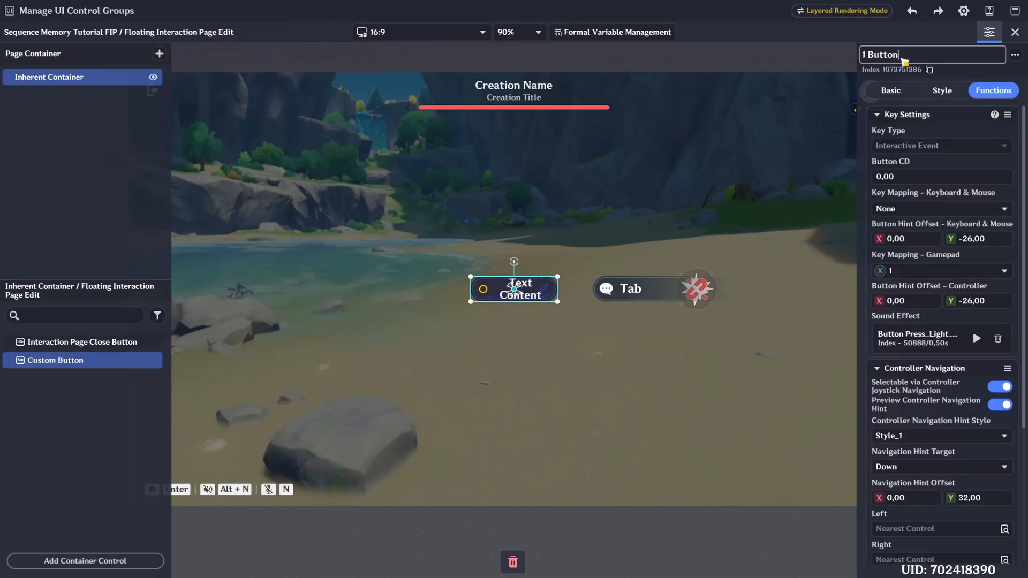
{"action": "type", "text": "1 Button"}
{"action": "left_click", "coordinate": [891, 90]}
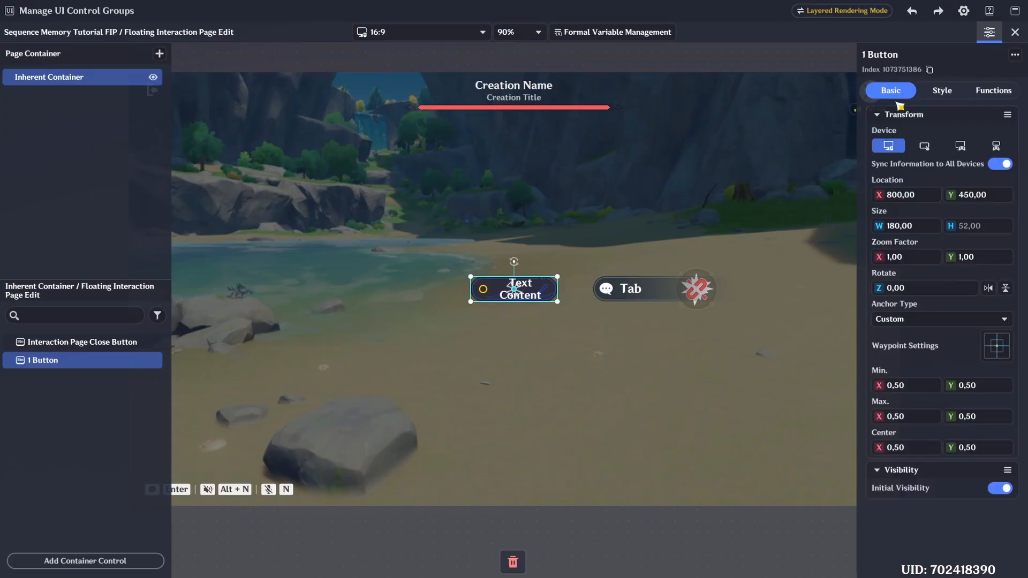
- Switch the 1 Button to a blank style without visible background or text
{"action": "left_click", "coordinate": [941, 91]}
{"action": "left_click", "coordinate": [957, 144]}
{"action": "left_click", "coordinate": [927, 173]}
- Set the 1 Button's size to 200 wide by 200 high
{"action": "left_click", "coordinate": [895, 95]}
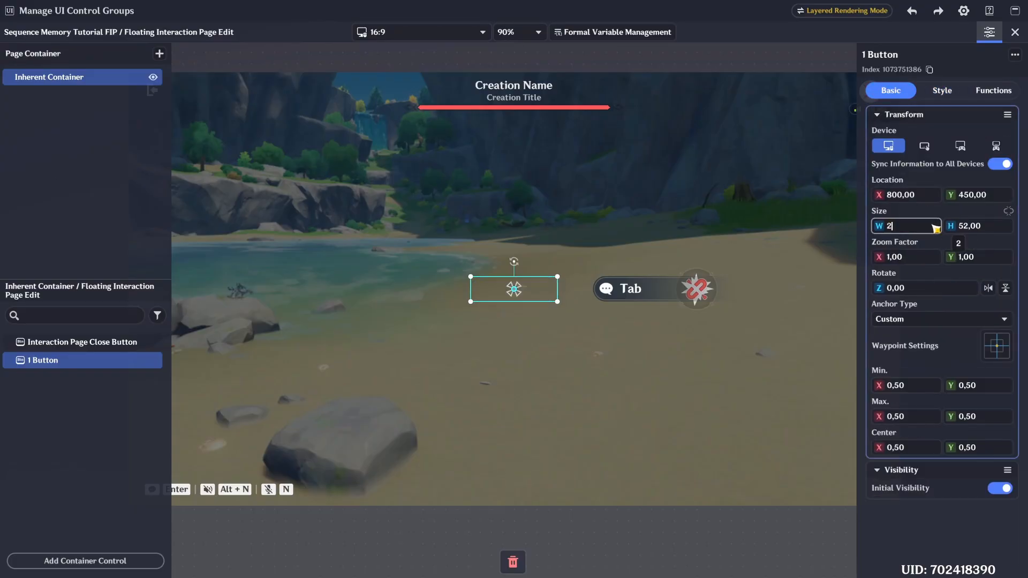
{"action": "key", "text": "ctrl+a"}
{"action": "key", "text": "ctrl+c"}
{"action": "left_click", "coordinate": [985, 232]}
{"action": "key", "text": "ctrl+v"}
{"action": "left_click", "coordinate": [974, 213]}
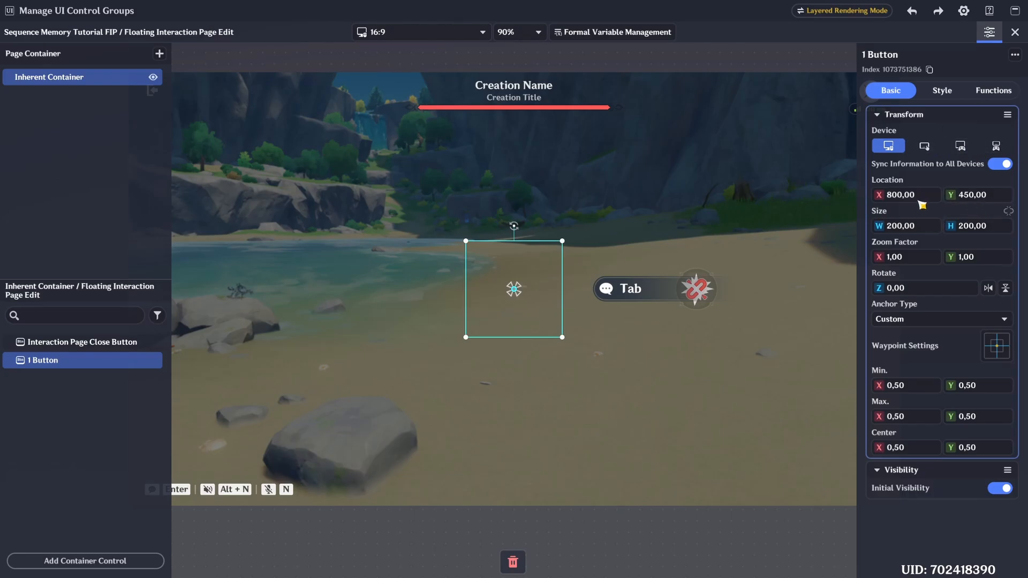
- Set the 1 Button's location to X 550 and Y 680
{"action": "left_click", "coordinate": [927, 196]}
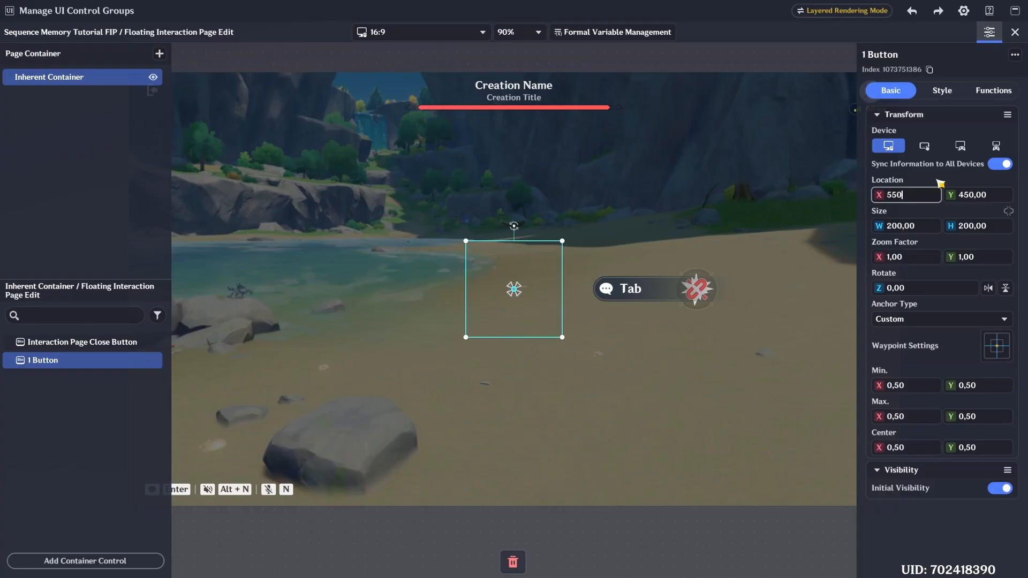
{"action": "type", "text": "550"}
{"action": "key", "text": "Return"}
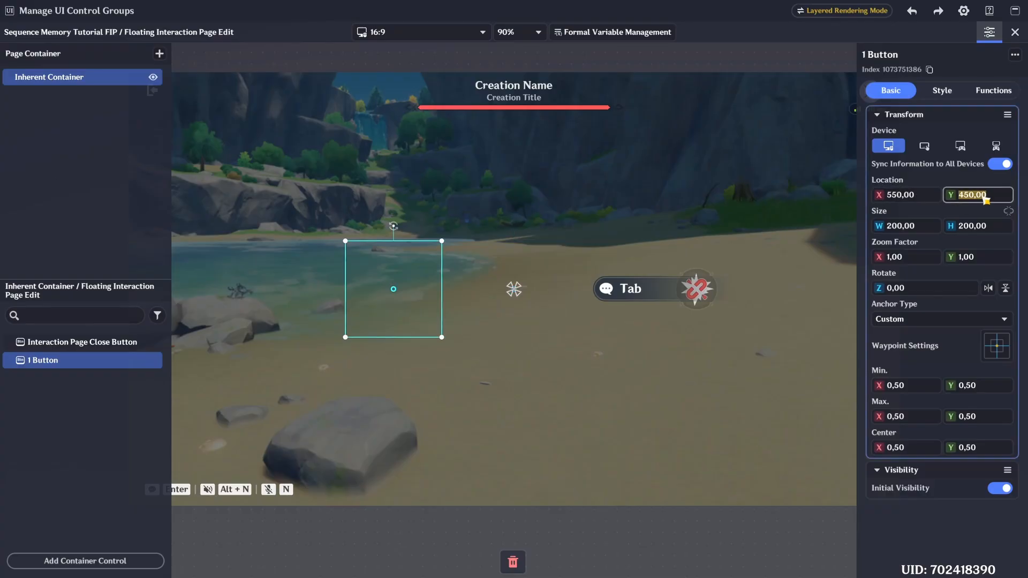
{"action": "left_click", "coordinate": [985, 199]}
{"action": "type", "text": "680"}
{"action": "key", "text": "Return"}
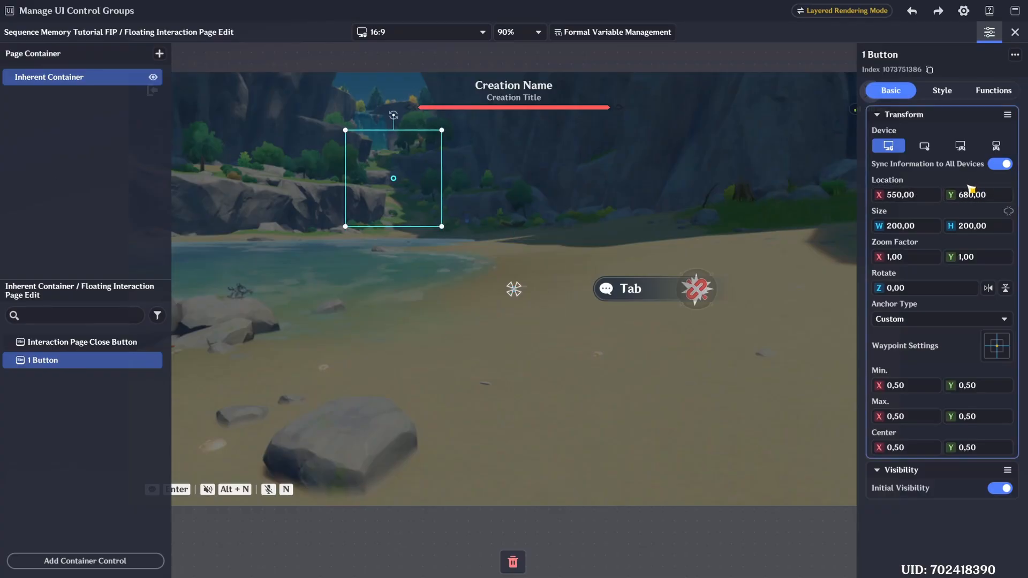
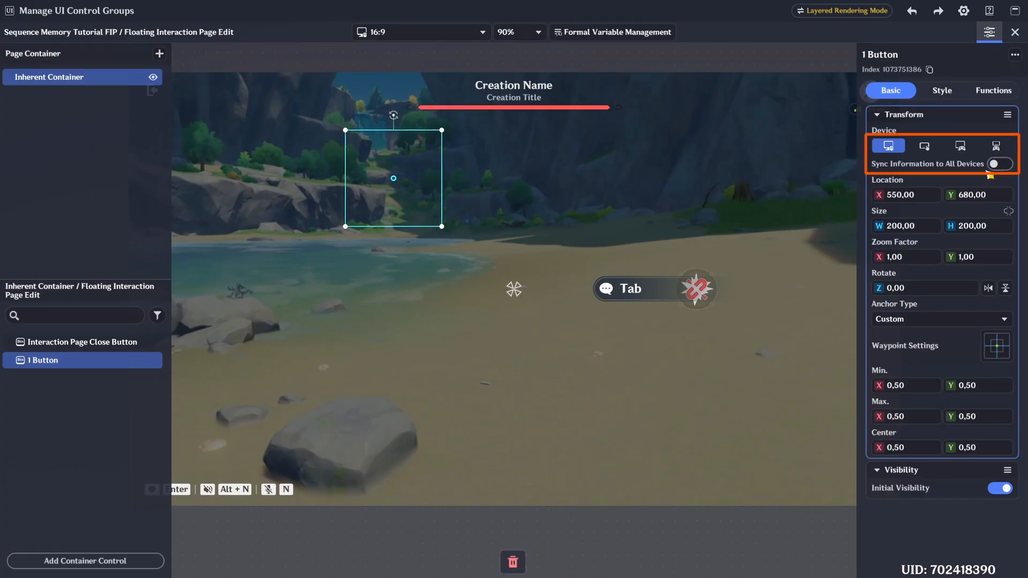
- Add an Image to the 1 Button's default status assets, using colour decorative pattern 105212 and enlarging it to fill the button frame
{"action": "left_click", "coordinate": [941, 91]}
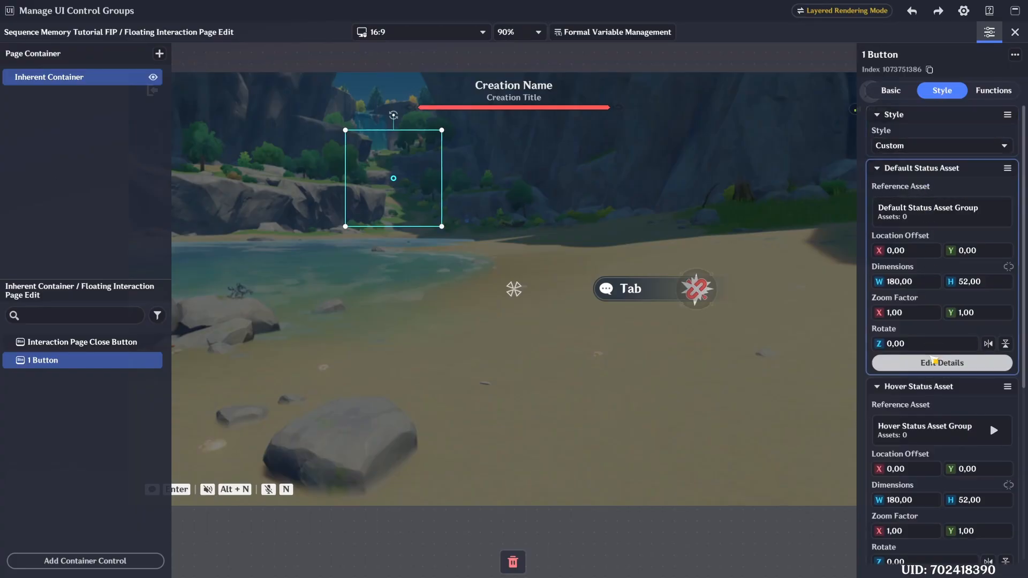
{"action": "left_click", "coordinate": [934, 362]}
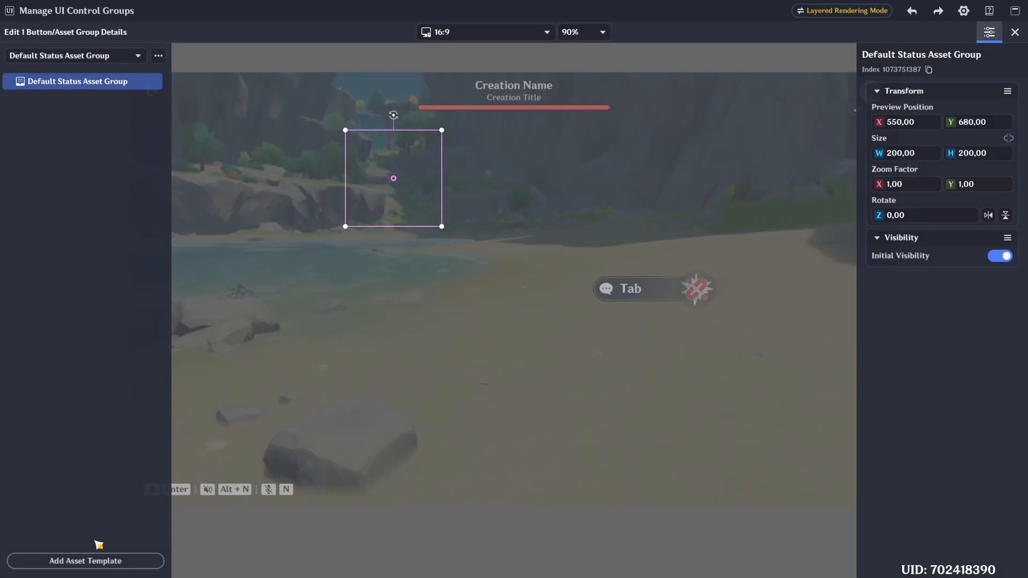
{"action": "left_click", "coordinate": [102, 561]}
{"action": "left_click", "coordinate": [211, 408]}
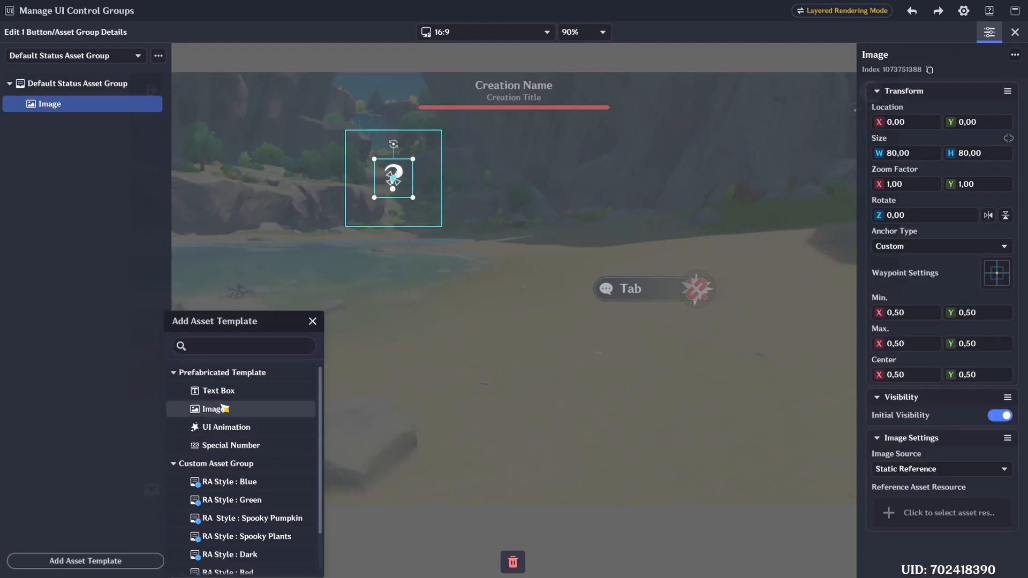
{"action": "left_click", "coordinate": [905, 575]}
{"action": "left_click", "coordinate": [64, 490]}
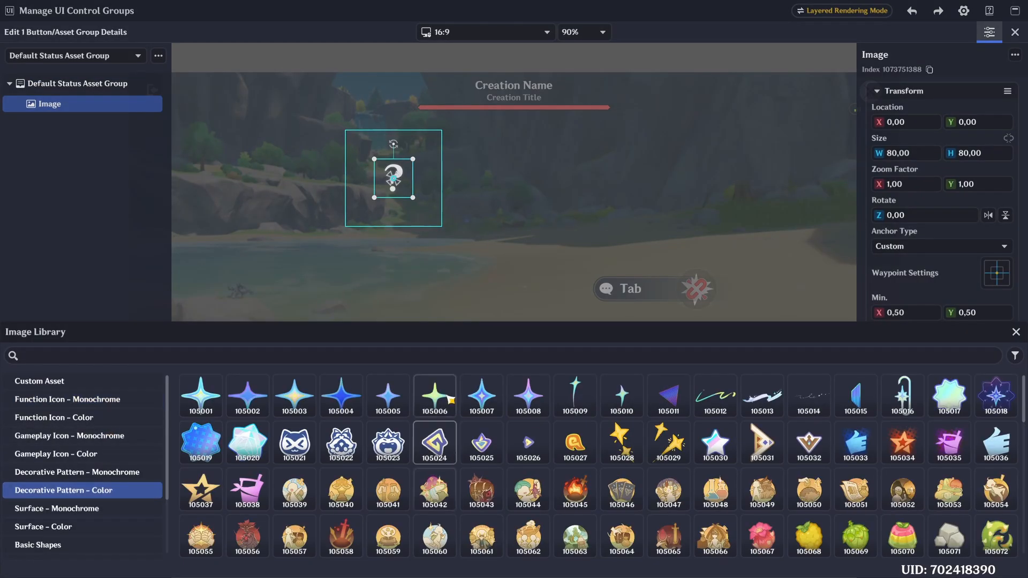
{"action": "scroll", "coordinate": [621, 373], "scroll_direction": "down", "scroll_amount": 3}
{"action": "left_click", "coordinate": [809, 498]}
{"action": "left_click", "coordinate": [1016, 332]}
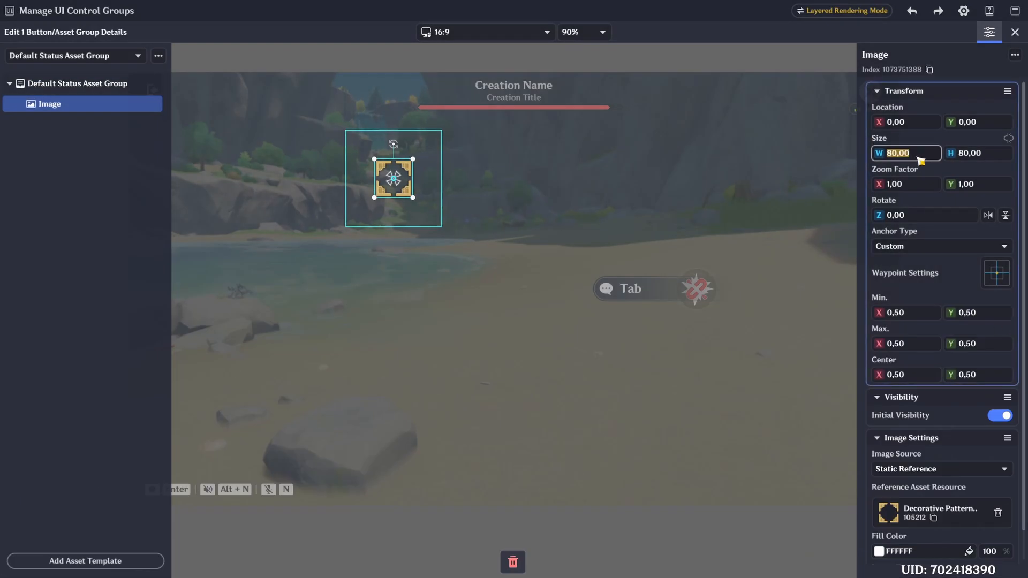
- Copy the default status image into the 1 Button's Hover and Pressed Status Asset Groups
{"action": "left_click", "coordinate": [75, 56]}
{"action": "left_click", "coordinate": [64, 86]}
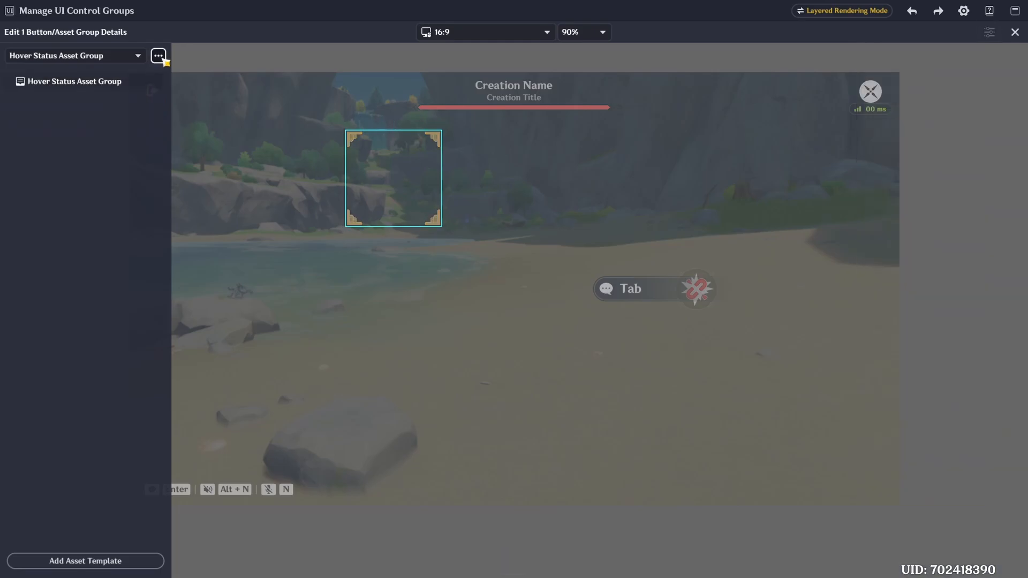
{"action": "left_click", "coordinate": [75, 55]}
{"action": "left_click", "coordinate": [91, 105]}
{"action": "left_click", "coordinate": [79, 89]}
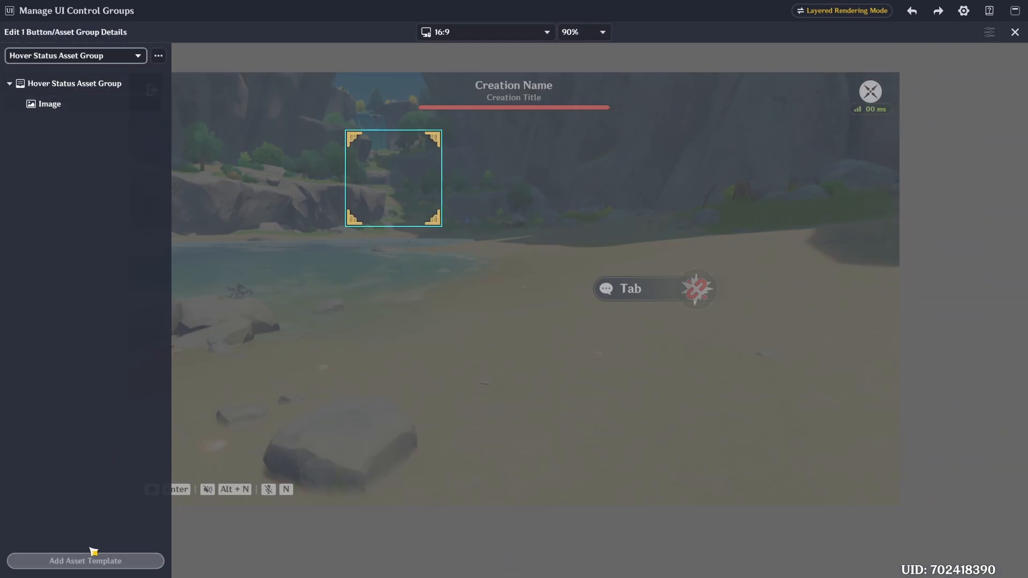
- Add a UI Animation to the Hover Status Asset Group, using the orange ring Ambience Effect with index 10001072
{"action": "left_click", "coordinate": [85, 559]}
{"action": "left_click", "coordinate": [214, 427]}
{"action": "left_click", "coordinate": [944, 483]}
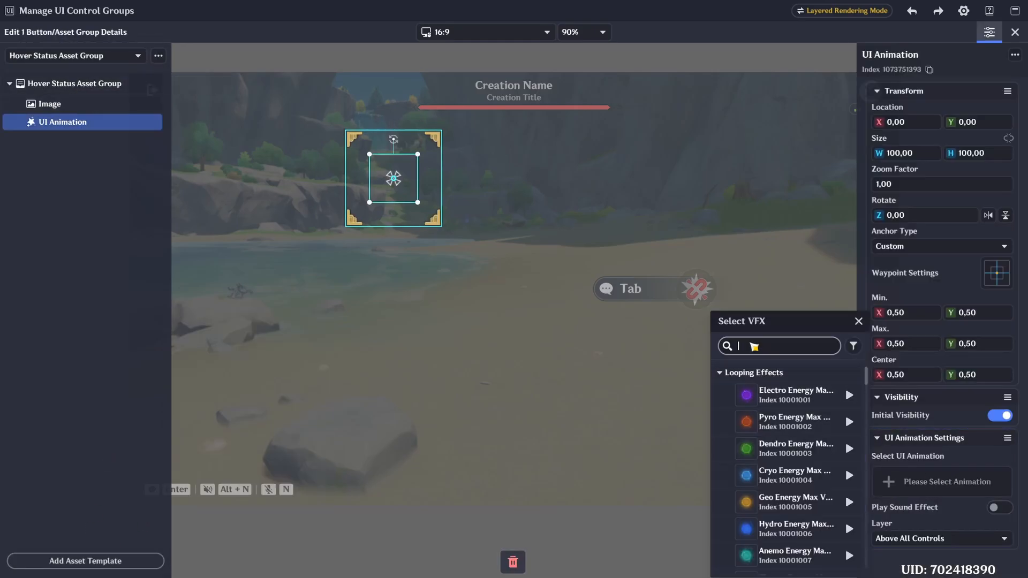
{"action": "type", "text": "ambience"}
{"action": "left_click", "coordinate": [787, 422]}
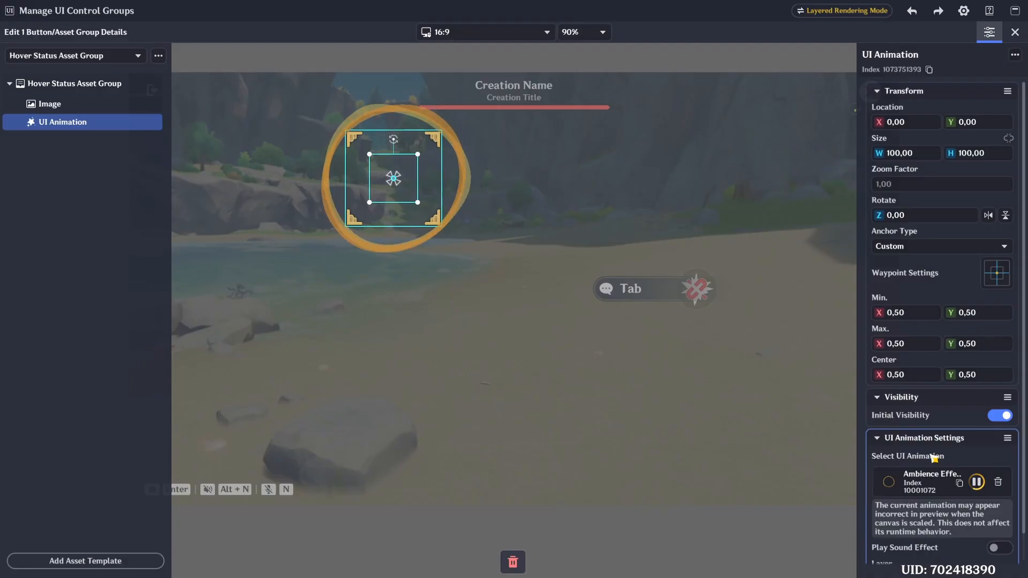
- Add a second UI Animation to the Hover Status Asset Group, using Blink Effect 25
{"action": "left_click", "coordinate": [86, 561]}
{"action": "left_click", "coordinate": [209, 428]}
{"action": "left_click", "coordinate": [944, 483]}
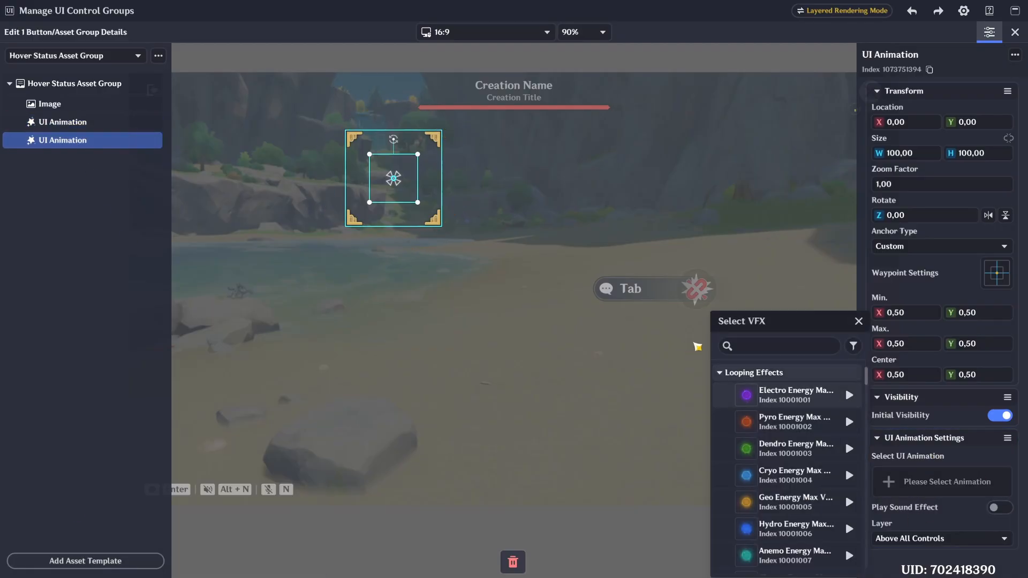
{"action": "type", "text": "blink effect 25"}
{"action": "left_click", "coordinate": [786, 394]}
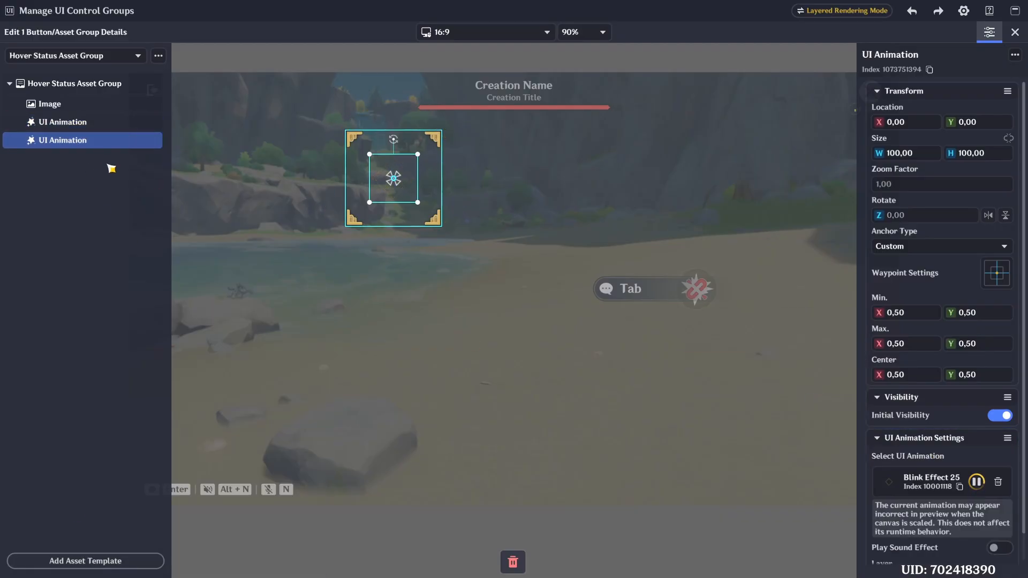
{"action": "left_click", "coordinate": [98, 123]}
{"action": "left_click", "coordinate": [90, 143]}
{"action": "left_click", "coordinate": [63, 122]}
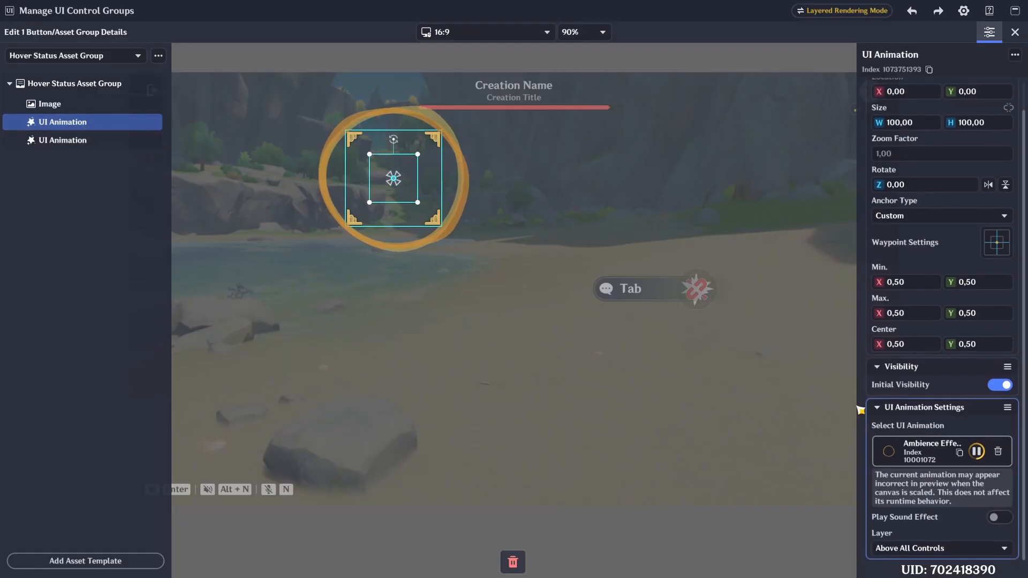
- Add a UI Animation with Blink Effect 3 to the Pressed Status Asset Group and leave the asset group details
{"action": "left_click", "coordinate": [75, 55]}
{"action": "left_click", "coordinate": [53, 103]}
{"action": "left_click", "coordinate": [85, 560]}
{"action": "left_click", "coordinate": [223, 426]}
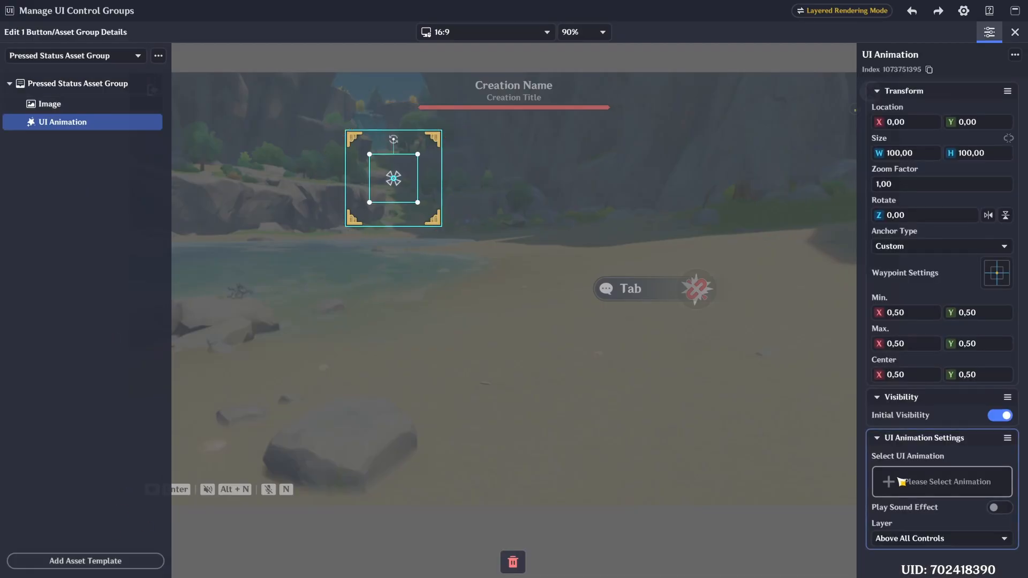
{"action": "left_click", "coordinate": [910, 481]}
{"action": "type", "text": "blink effect 3"}
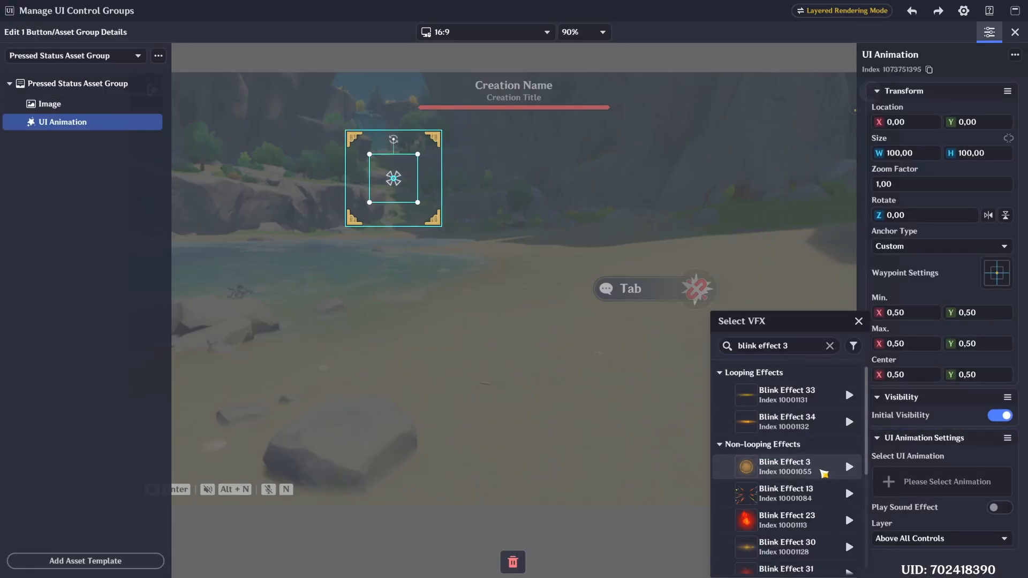
{"action": "left_click", "coordinate": [822, 467]}
{"action": "left_click", "coordinate": [101, 57]}
{"action": "left_click", "coordinate": [91, 75]}
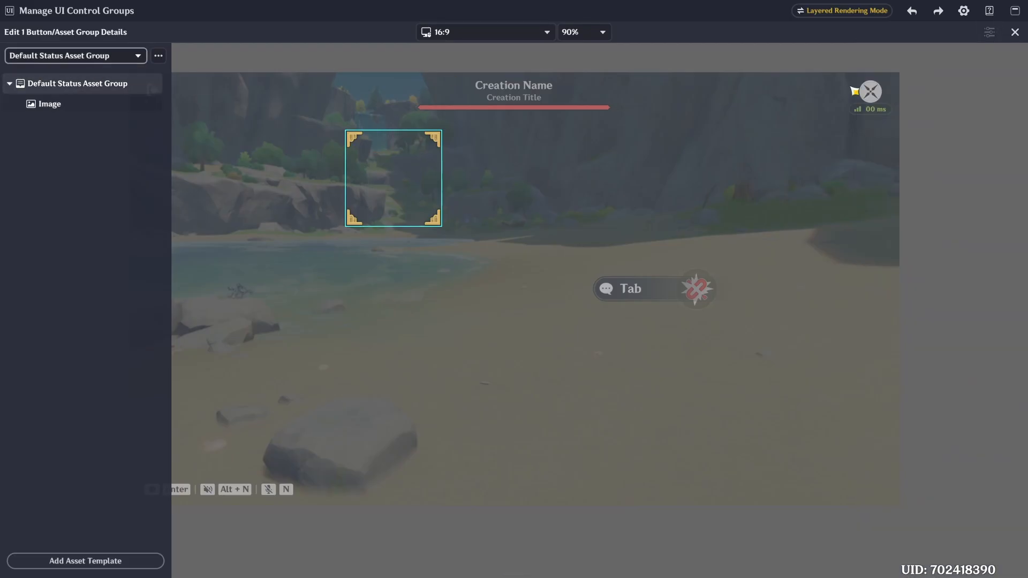
{"action": "key", "text": "Escape"}
- Set the 1 Button's gamepad key mapping to None
{"action": "left_click", "coordinate": [985, 97]}
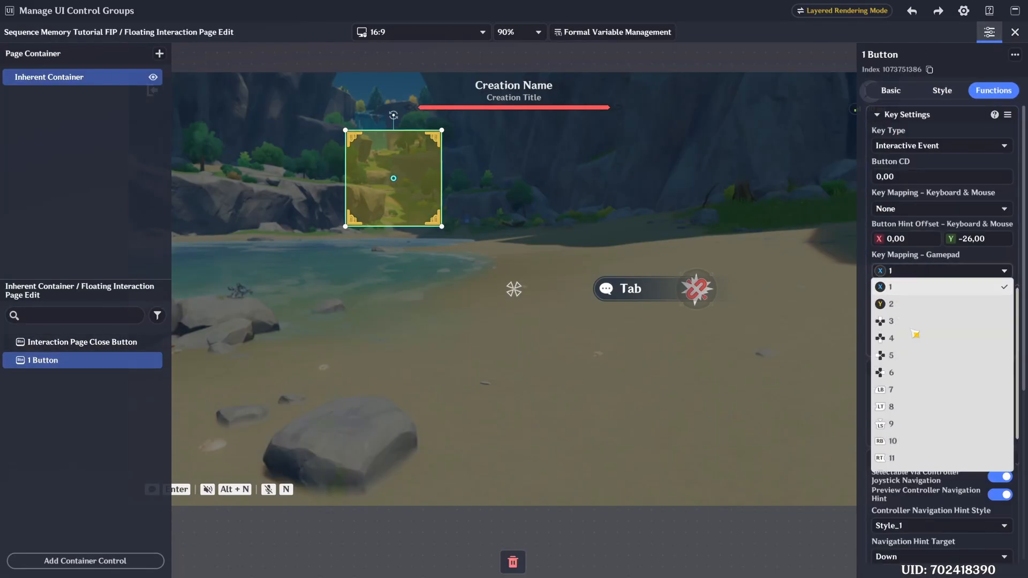
{"action": "scroll", "coordinate": [932, 112], "scroll_direction": "down", "scroll_amount": 4}
{"action": "scroll", "coordinate": [932, 111], "scroll_direction": "up", "scroll_amount": 4}
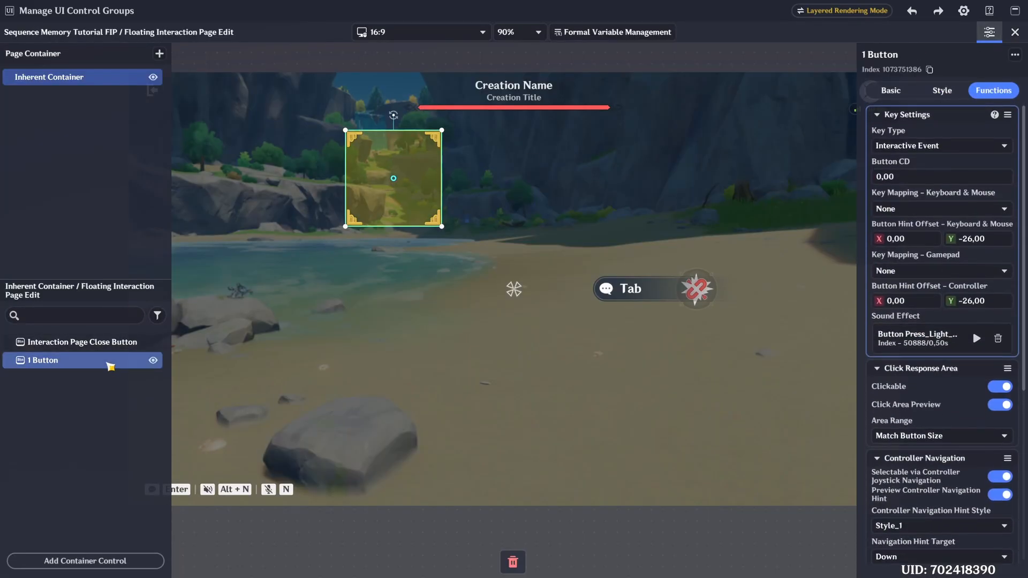
- Duplicate the 1 Button eight times within the inherent container
{"action": "left_click", "coordinate": [107, 366]}
{"action": "key", "text": "ctrl+c"}
{"action": "key", "text": "ctrl+v"}
{"action": "key", "text": "ctrl+v"}
{"action": "key", "text": "ctrl+v"}
{"action": "key", "text": "ctrl+v"}
{"action": "key", "text": "ctrl+v"}
{"action": "key", "text": "ctrl+v"}
{"action": "key", "text": "ctrl+v"}
{"action": "key", "text": "ctrl+v"}
- Rename the first three button copies "2 Button", "3 Button" and "4 Button"
{"action": "left_click", "coordinate": [103, 381]}
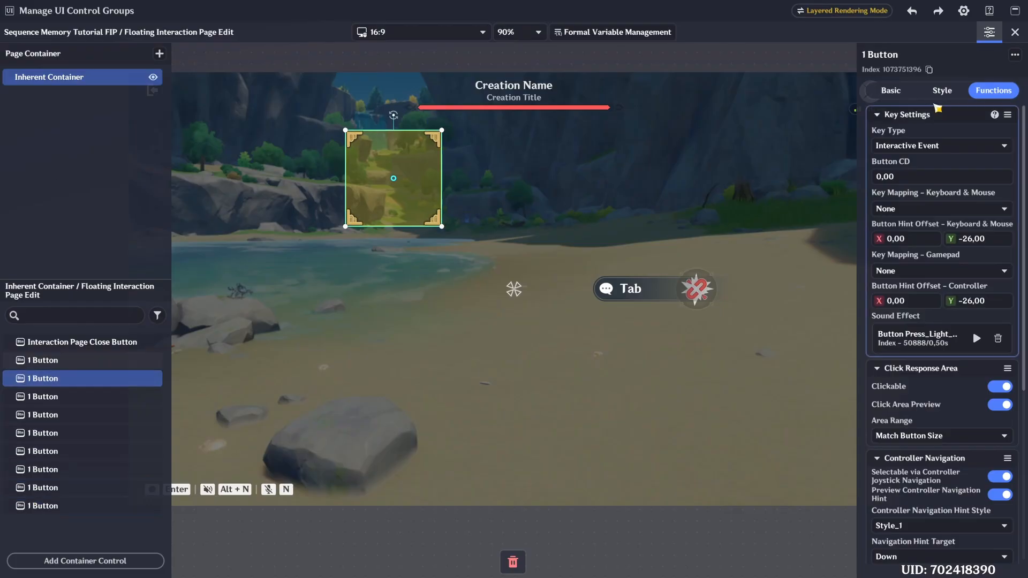
{"action": "left_click", "coordinate": [868, 55]}
{"action": "key", "text": "BackSpace"}
{"action": "type", "text": "2"}
{"action": "left_click", "coordinate": [105, 398]}
{"action": "left_click", "coordinate": [868, 56]}
{"action": "left_click", "coordinate": [70, 415]}
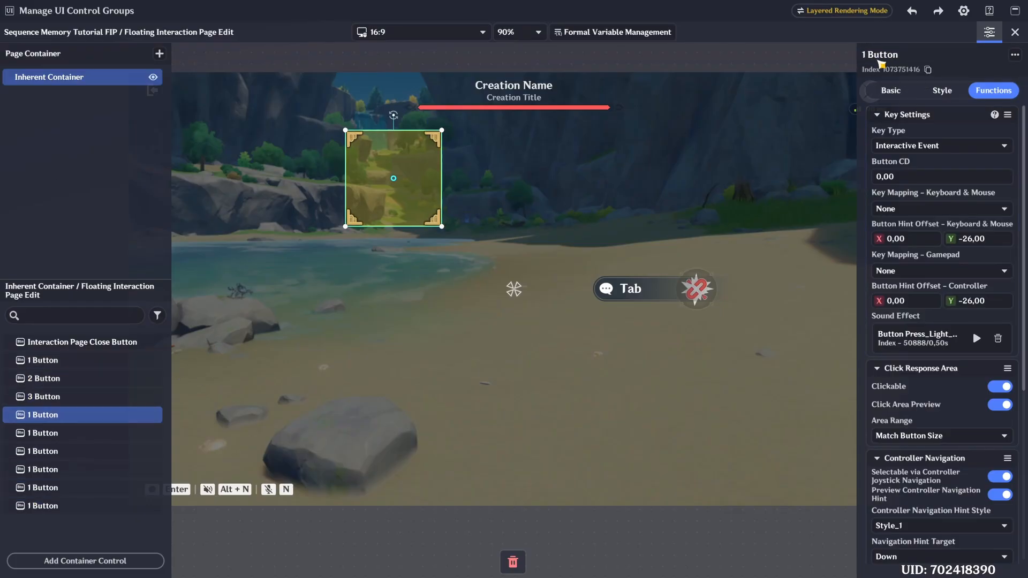
{"action": "key", "text": "Return"}
- Rename the remaining five button copies "5 Button" through "9 Button" in order
{"action": "left_click", "coordinate": [86, 431]}
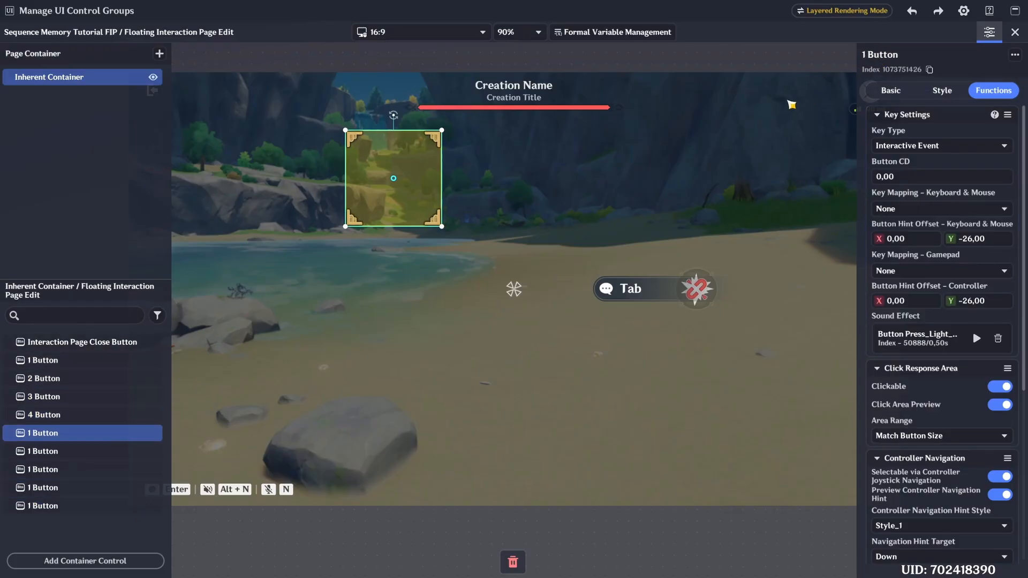
{"action": "left_click", "coordinate": [76, 452]}
{"action": "left_click", "coordinate": [869, 56]}
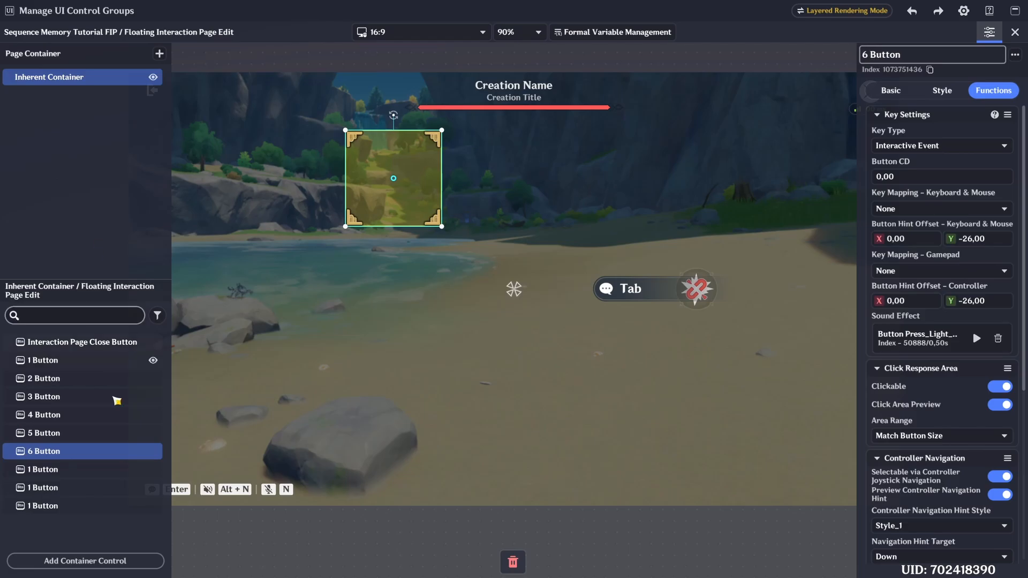
{"action": "left_click", "coordinate": [80, 469]}
{"action": "left_click", "coordinate": [869, 56]}
{"action": "left_click", "coordinate": [80, 488]}
{"action": "left_click", "coordinate": [870, 56]}
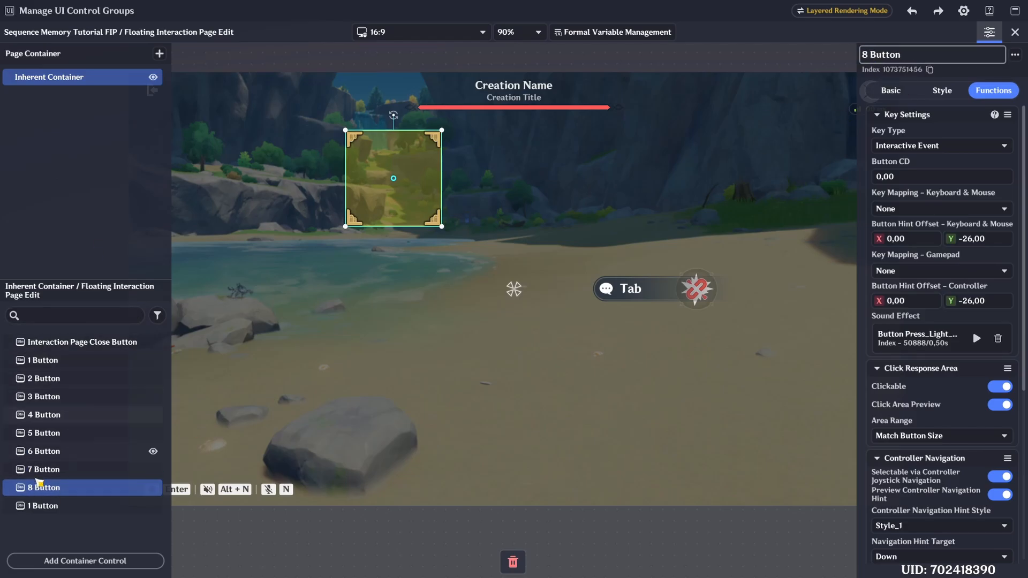
{"action": "left_click", "coordinate": [80, 505]}
{"action": "left_click", "coordinate": [869, 56]}
- Set the 2 Button's X location to 800
{"action": "left_click", "coordinate": [70, 359]}
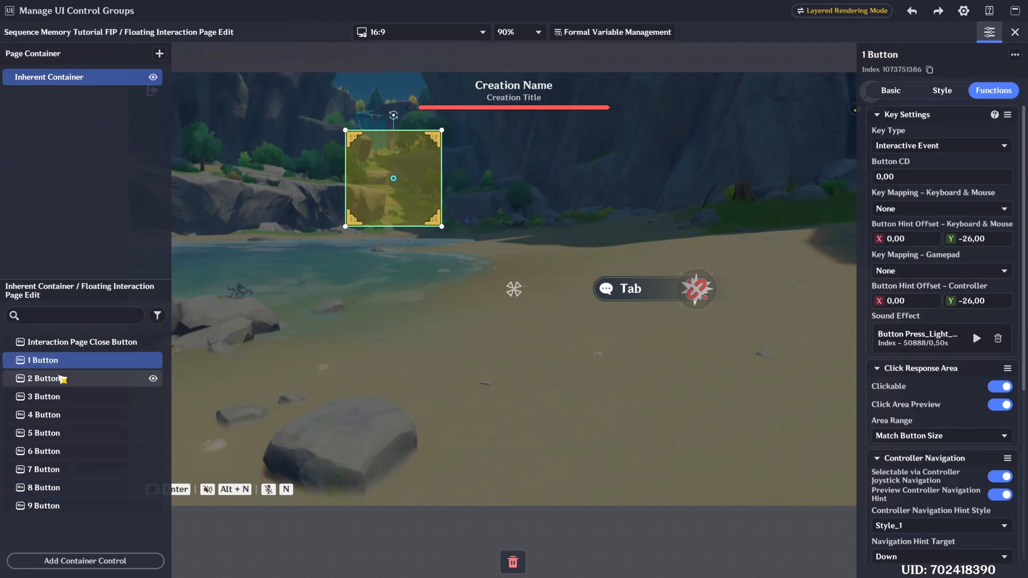
{"action": "left_click", "coordinate": [75, 378]}
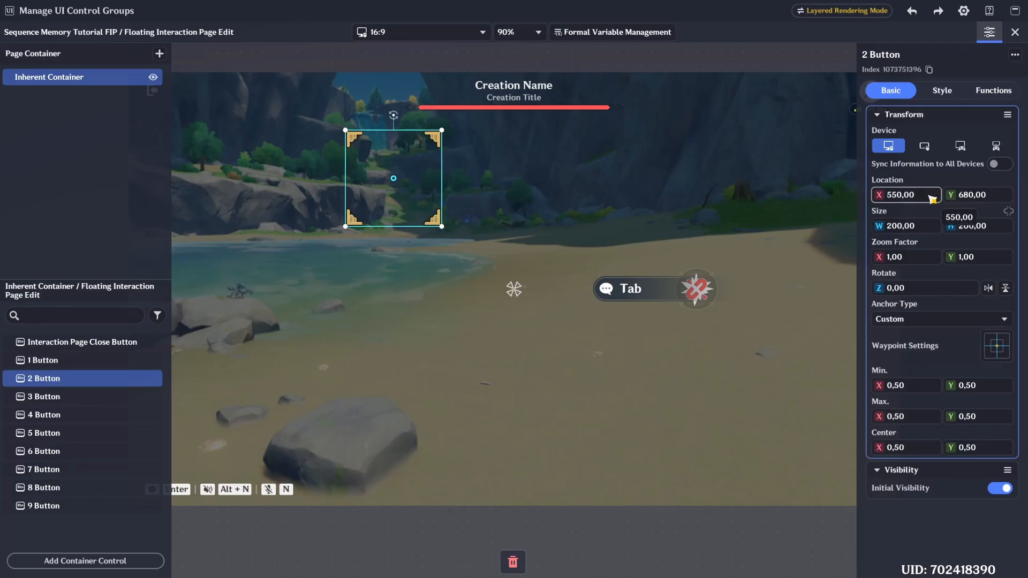
{"action": "type", "text": "700"}
{"action": "key", "text": "Return"}
{"action": "type", "text": "800"}
{"action": "key", "text": "Return"}
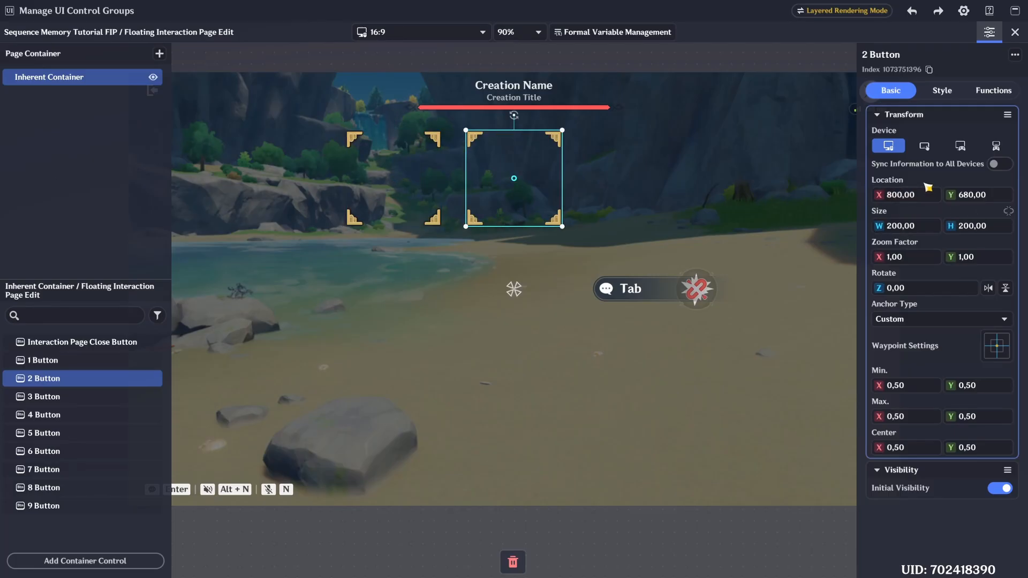
- Set the 3 Button's X location to 1050
{"action": "left_click", "coordinate": [67, 393]}
{"action": "left_click", "coordinate": [922, 200]}
{"action": "type", "text": "1050"}
{"action": "key", "text": "Return"}
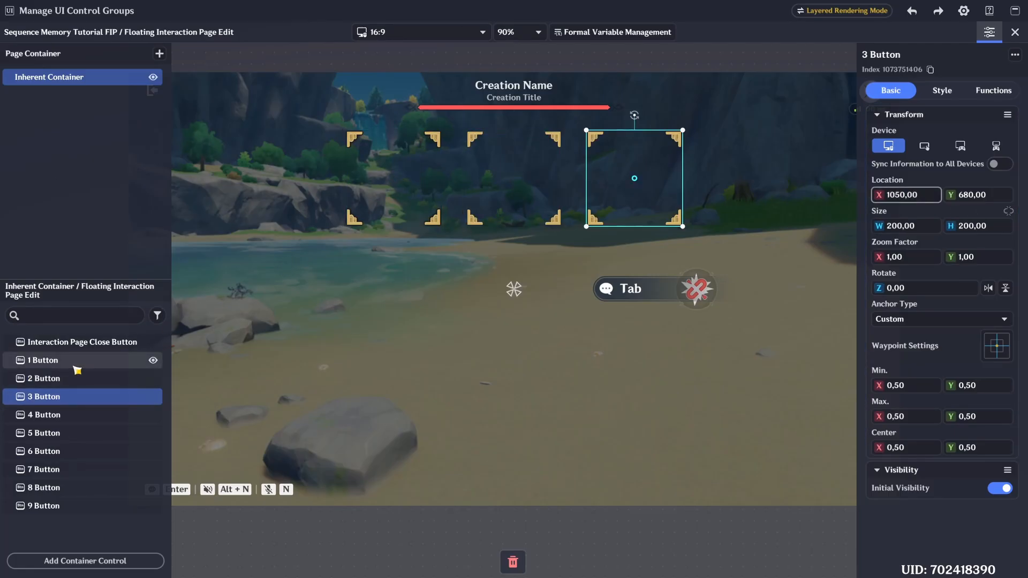
{"action": "left_click", "coordinate": [75, 365]}
{"action": "left_click", "coordinate": [75, 379]}
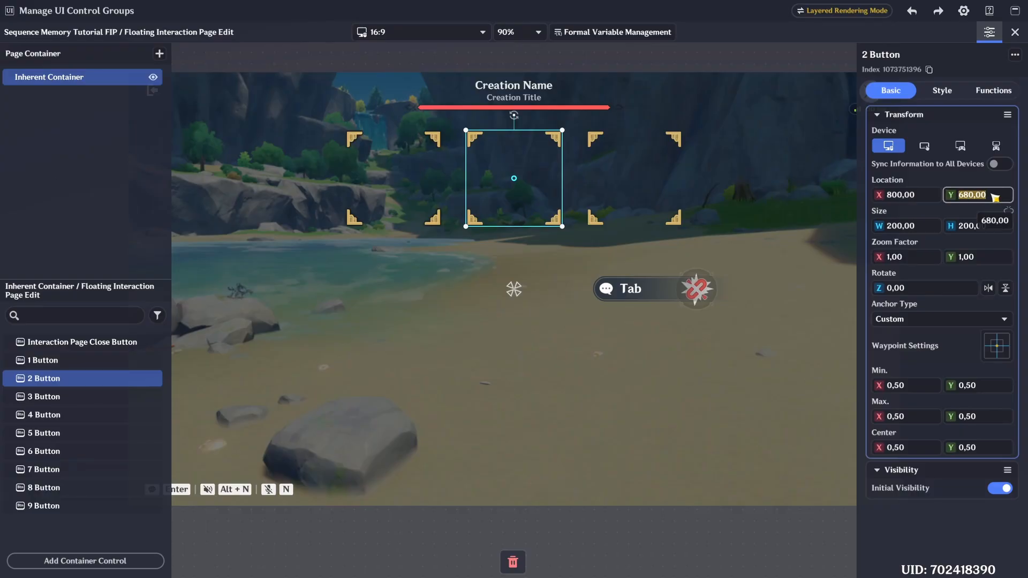
{"action": "type", "text": "430"}
{"action": "key", "text": "Return"}
{"action": "key", "text": "ctrl+z"}
- Set the 4 Button's Y location to 430
{"action": "left_click", "coordinate": [62, 413]}
{"action": "left_click", "coordinate": [979, 201]}
{"action": "type", "text": "430"}
{"action": "key", "text": "Return"}
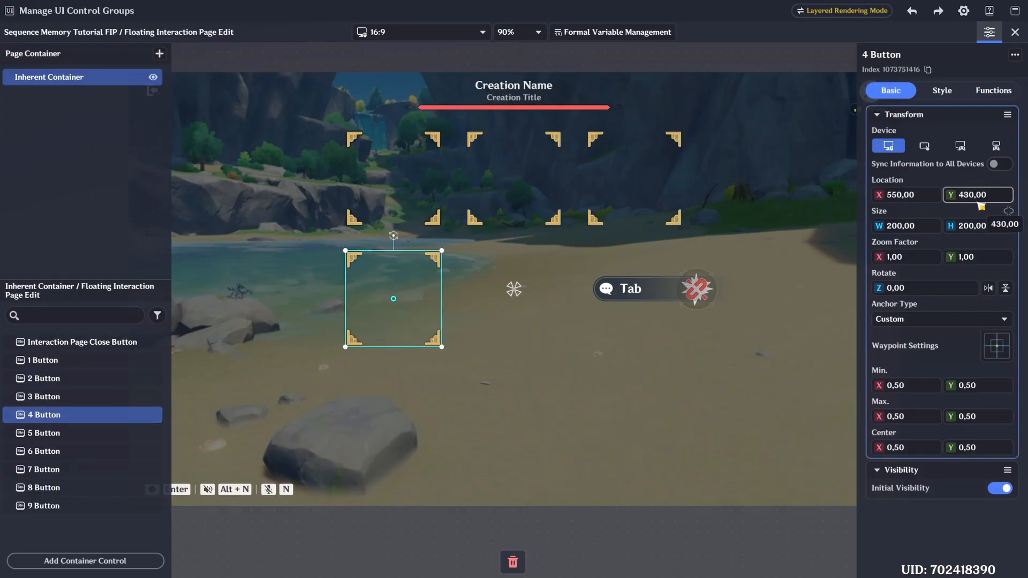
- Set the 5 Button's location to X 800 and Y 430
{"action": "left_click", "coordinate": [36, 429]}
{"action": "type", "text": "430"}
{"action": "key", "text": "Return"}
{"action": "left_click", "coordinate": [932, 202]}
{"action": "type", "text": "80"}
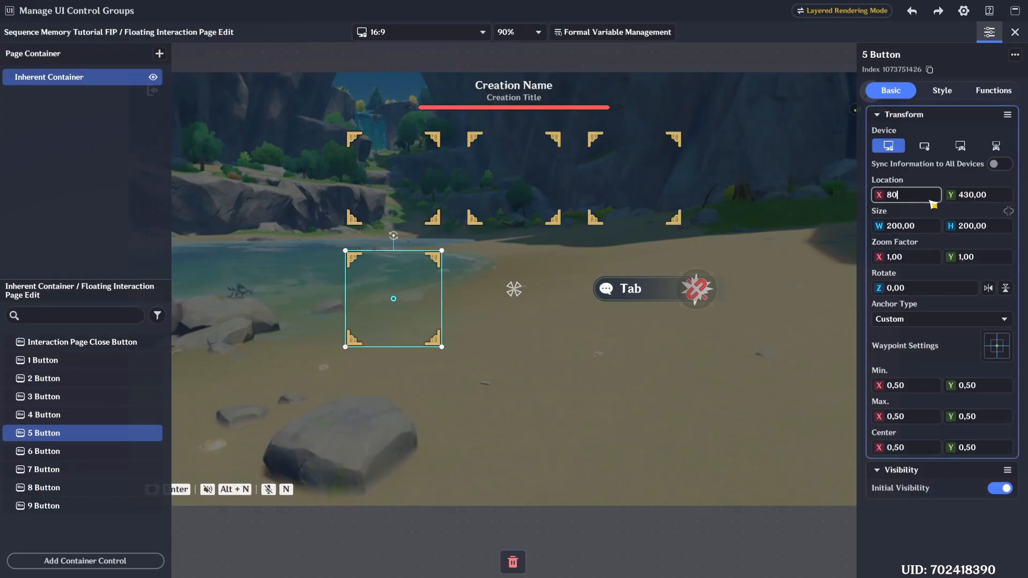
{"action": "type", "text": ",0"}
{"action": "key", "text": "Return"}
- Set the 6 Button's location to X 1050 and Y 430
{"action": "left_click", "coordinate": [49, 451]}
{"action": "left_click", "coordinate": [921, 195]}
{"action": "type", "text": "1050"}
{"action": "key", "text": "Return"}
{"action": "left_click", "coordinate": [977, 195]}
{"action": "type", "text": "430"}
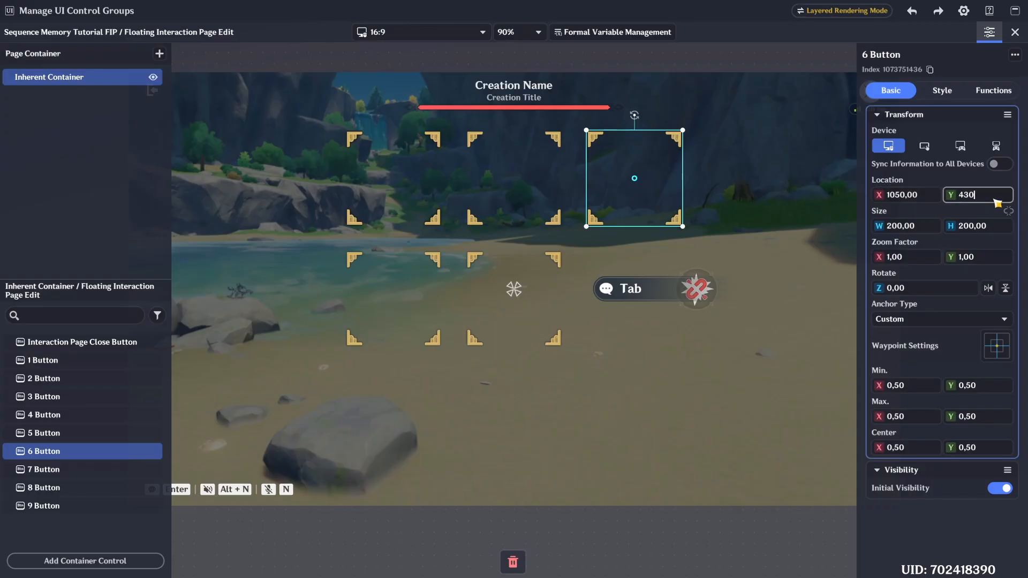
{"action": "key", "text": "Return"}
- Set the 7 Button's Y location to 180
{"action": "left_click", "coordinate": [48, 469]}
{"action": "left_click", "coordinate": [978, 195]}
{"action": "type", "text": "180"}
{"action": "key", "text": "Return"}
- Set the 8 Button's location to X 800 and Y 180
{"action": "left_click", "coordinate": [44, 487]}
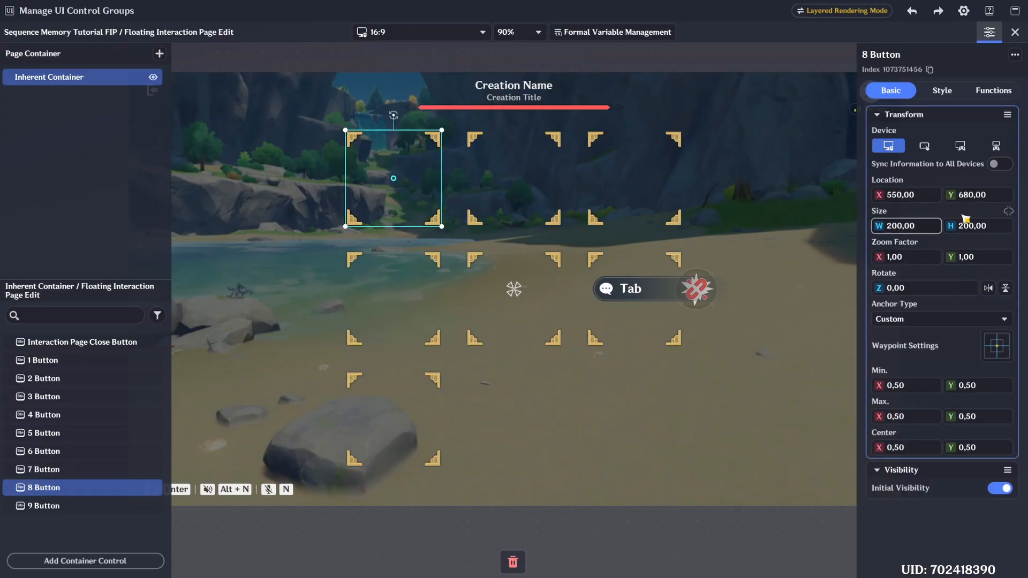
{"action": "left_click", "coordinate": [977, 195]}
{"action": "type", "text": "180"}
{"action": "key", "text": "Return"}
{"action": "left_click", "coordinate": [921, 195]}
{"action": "type", "text": "800"}
{"action": "key", "text": "Return"}
- Set the 9 Button's location to X 1050 and Y 180
{"action": "left_click", "coordinate": [48, 505]}
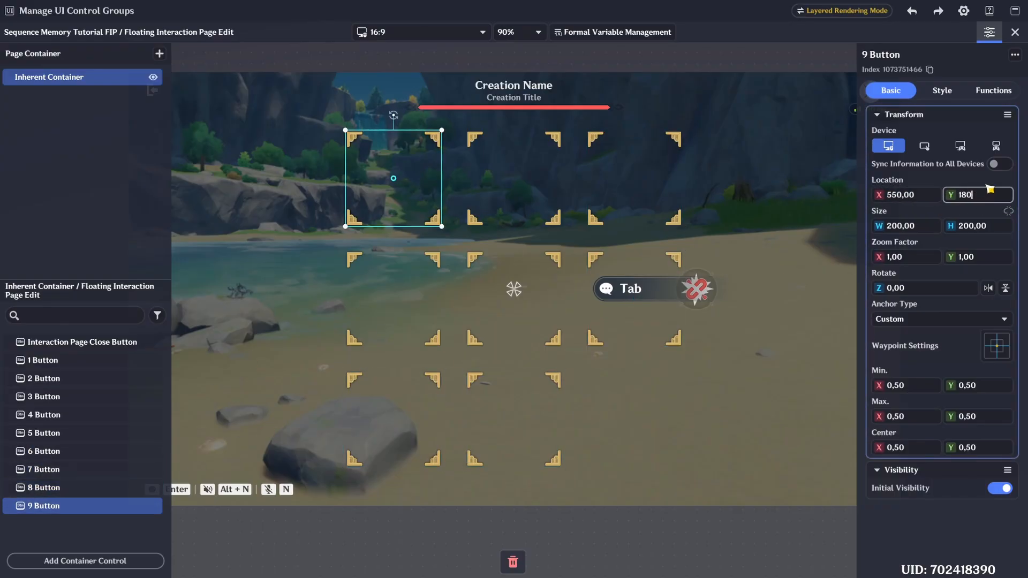
{"action": "left_click", "coordinate": [989, 190]}
{"action": "type", "text": "180"}
{"action": "key", "text": "Return"}
{"action": "left_click", "coordinate": [928, 200]}
{"action": "type", "text": "1050"}
{"action": "key", "text": "Return"}
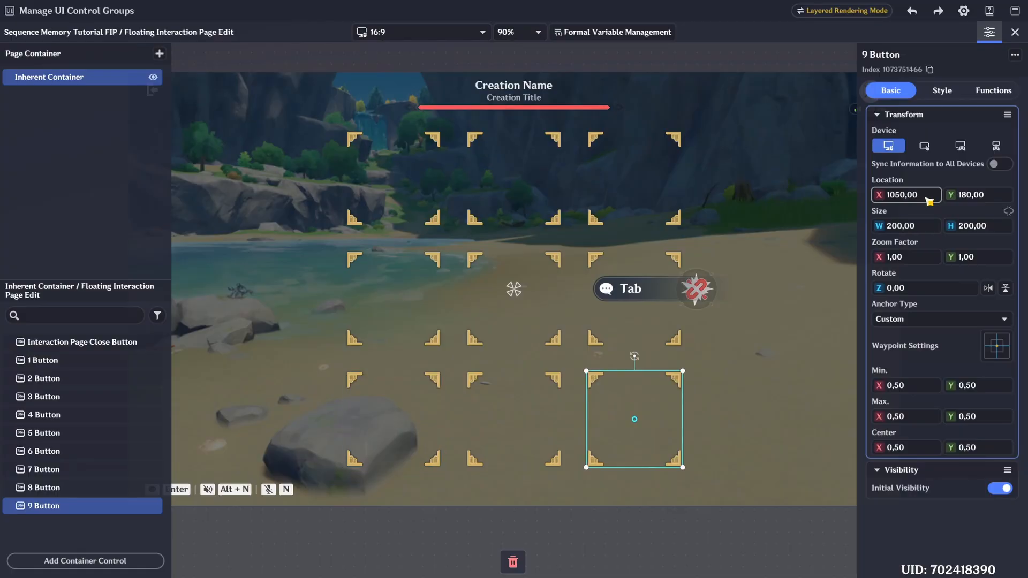
{"action": "left_click", "coordinate": [150, 360]}
{"action": "left_click", "coordinate": [941, 90]}
{"action": "left_click", "coordinate": [891, 90]}
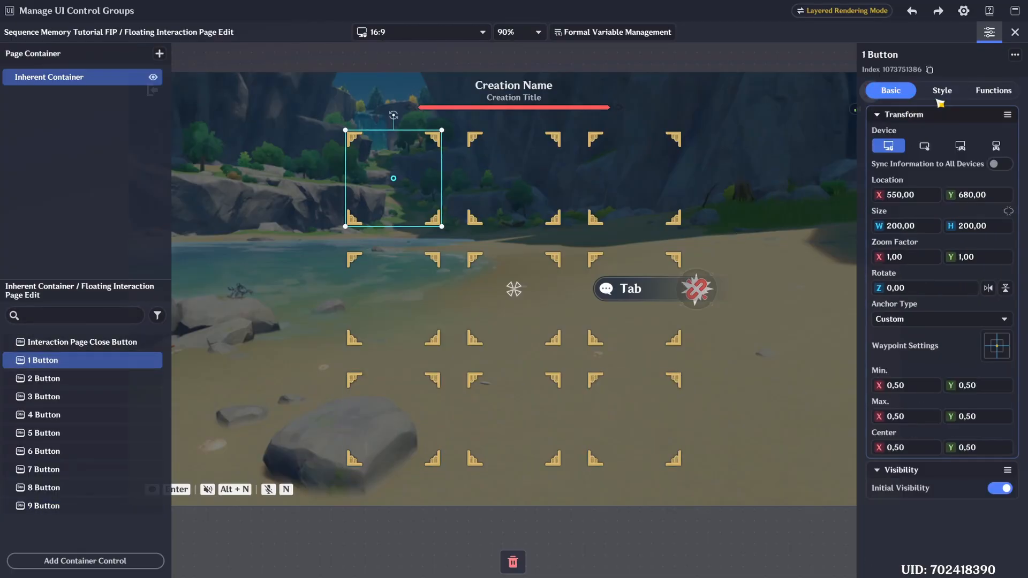
{"action": "left_click", "coordinate": [946, 94]}
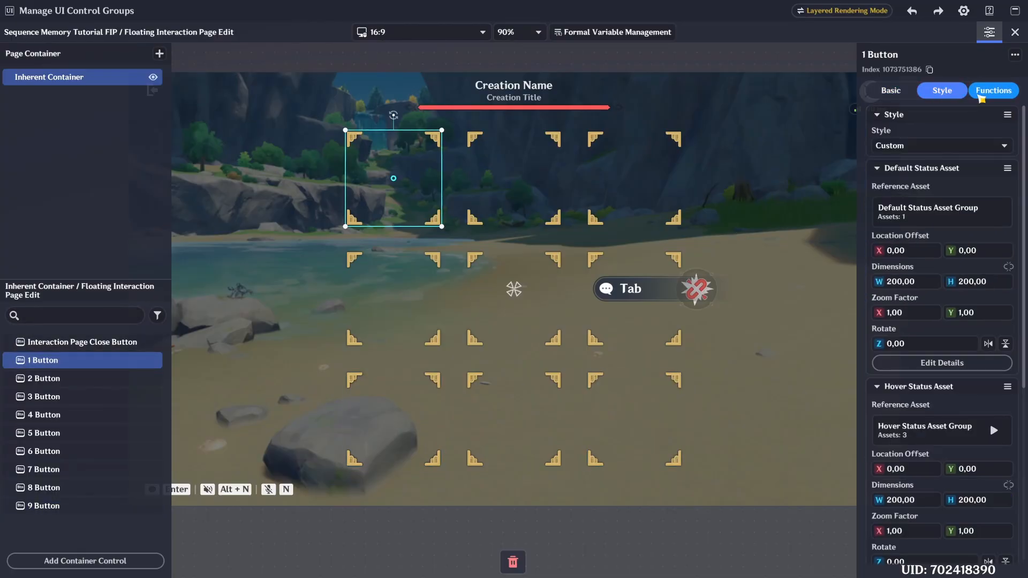
- In the 1 Button's controller navigation, set the Left target to 3 Button and the Right target to 2 Button
{"action": "left_click", "coordinate": [980, 96]}
{"action": "scroll", "coordinate": [940, 313], "scroll_direction": "down", "scroll_amount": 6}
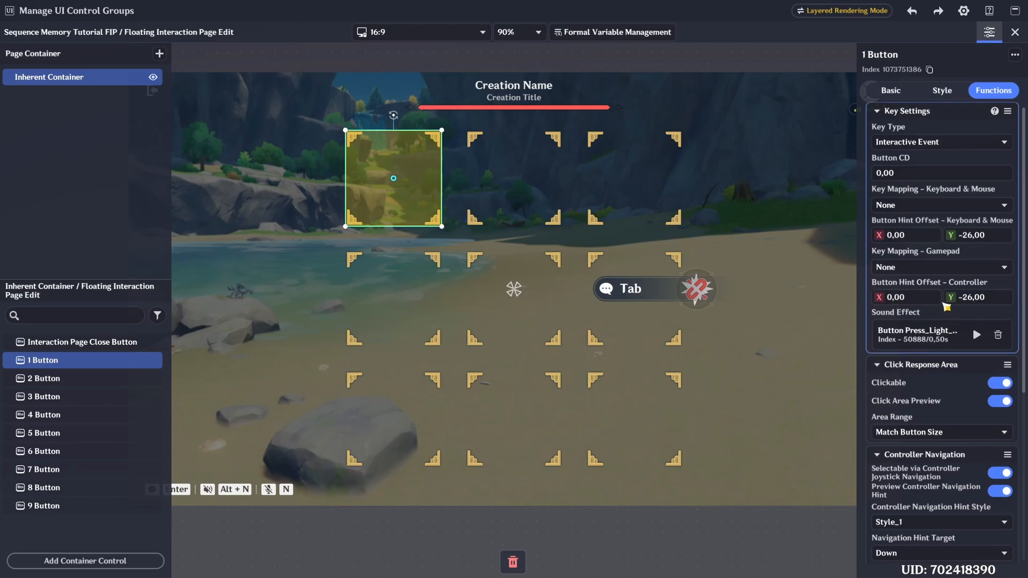
{"action": "scroll", "coordinate": [936, 188], "scroll_direction": "up", "scroll_amount": 1}
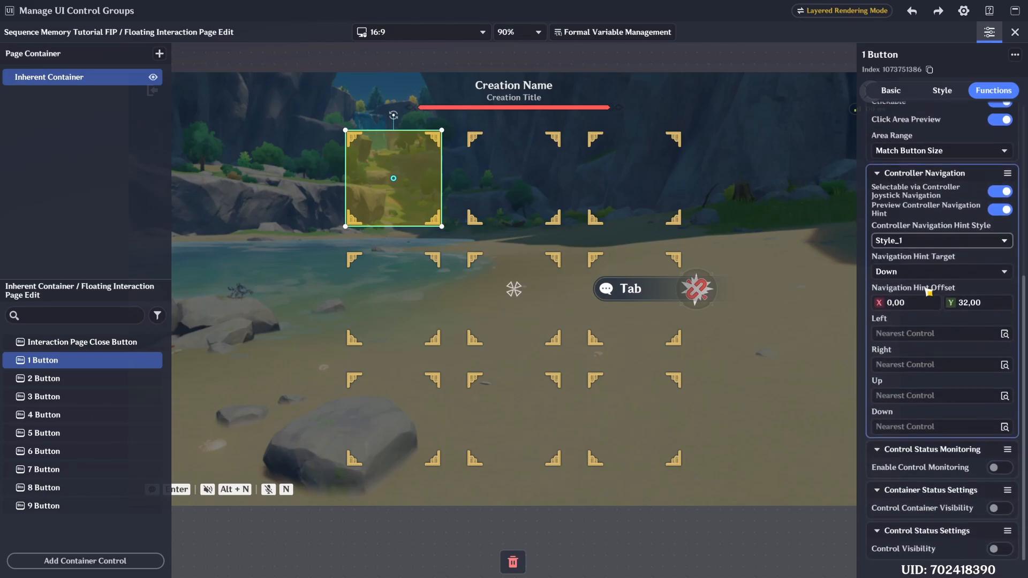
{"action": "left_click", "coordinate": [902, 332]}
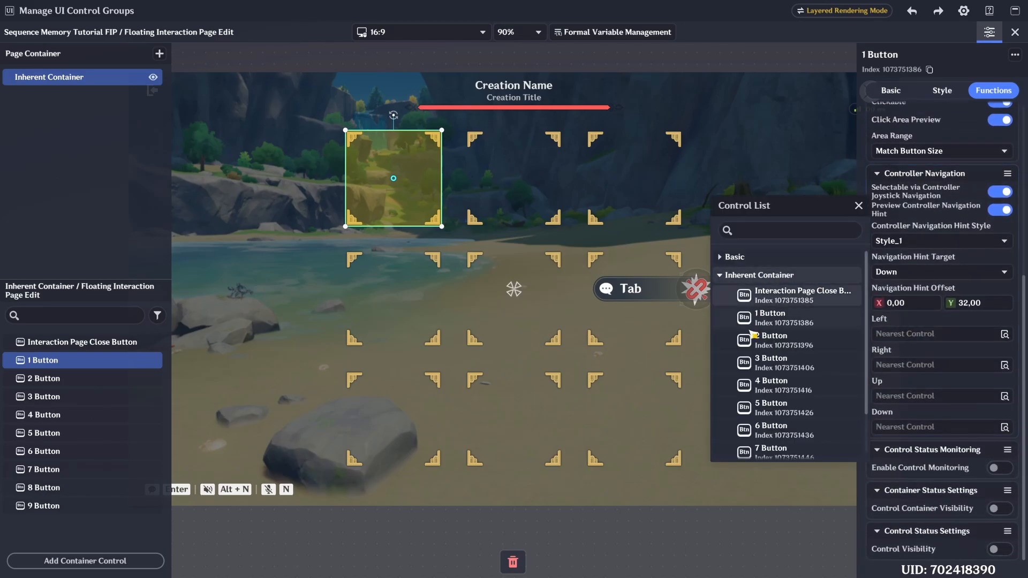
{"action": "left_click", "coordinate": [771, 363]}
{"action": "left_click", "coordinate": [892, 367]}
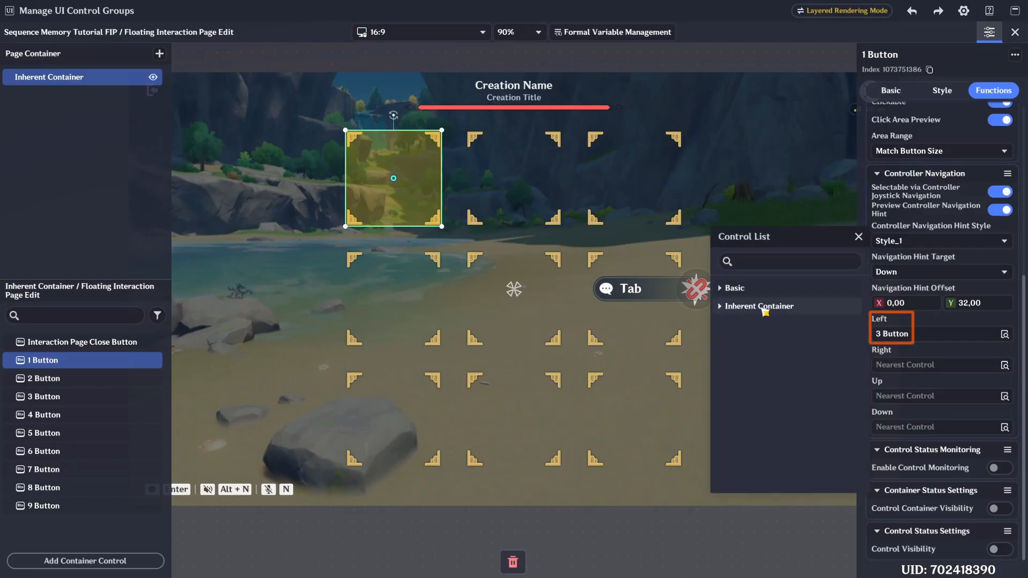
{"action": "left_click", "coordinate": [763, 306]}
{"action": "left_click", "coordinate": [781, 372]}
- Set the 1 Button's controller navigation Up target to 7 Button and Down target to 4 Button
{"action": "left_click", "coordinate": [902, 396]}
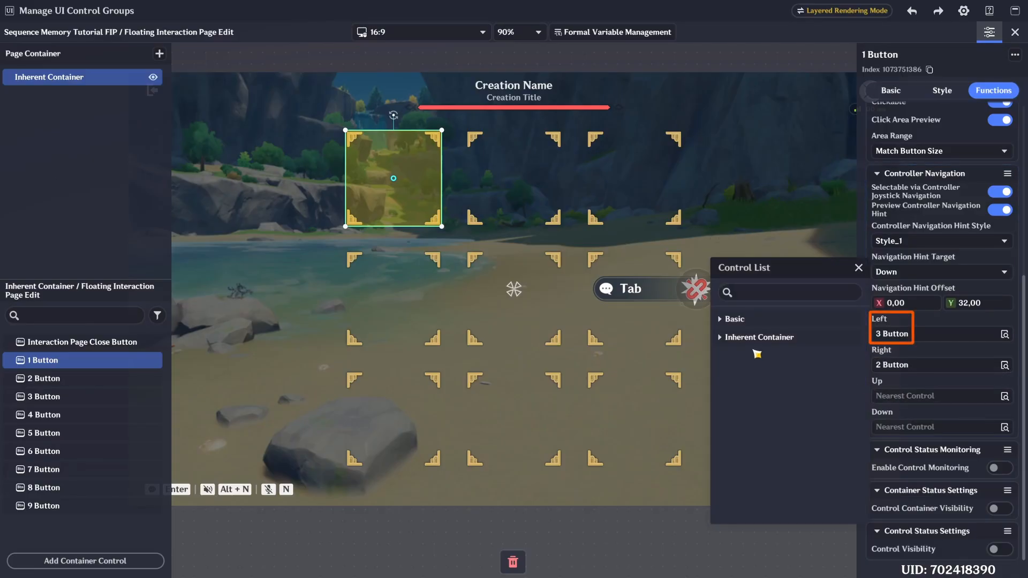
{"action": "left_click", "coordinate": [763, 337]}
{"action": "left_click", "coordinate": [781, 505]}
{"action": "left_click", "coordinate": [889, 427]}
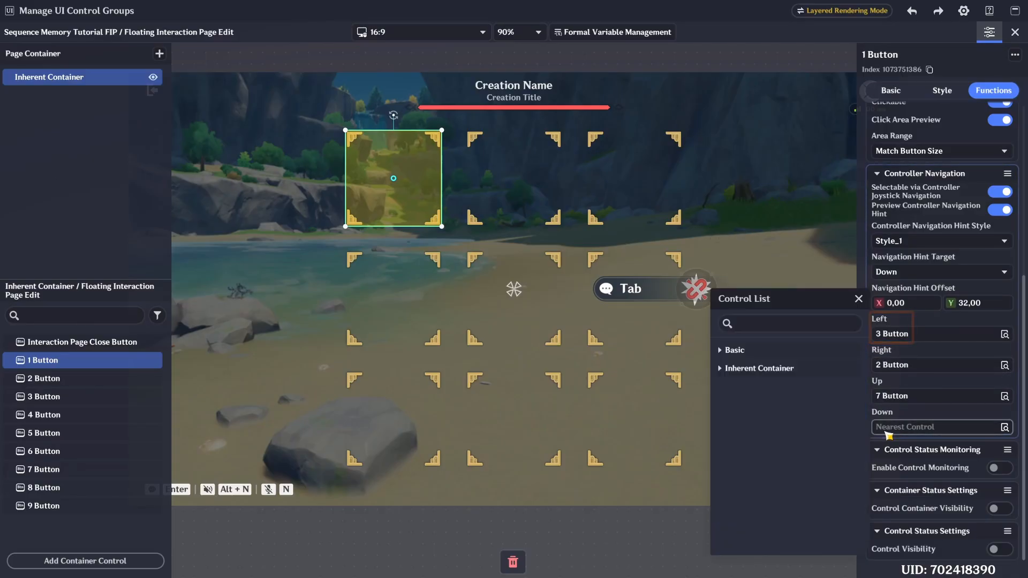
{"action": "left_click", "coordinate": [763, 369]}
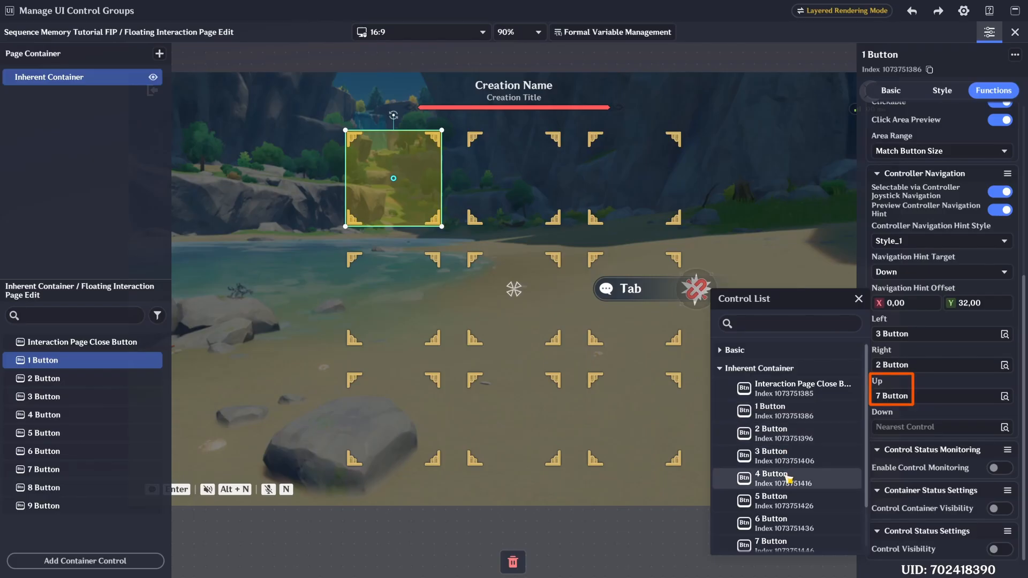
{"action": "left_click", "coordinate": [776, 476]}
- For the 2 Button, set controller navigation Left to 1 Button and Right to 3 Button
{"action": "left_click", "coordinate": [535, 188]}
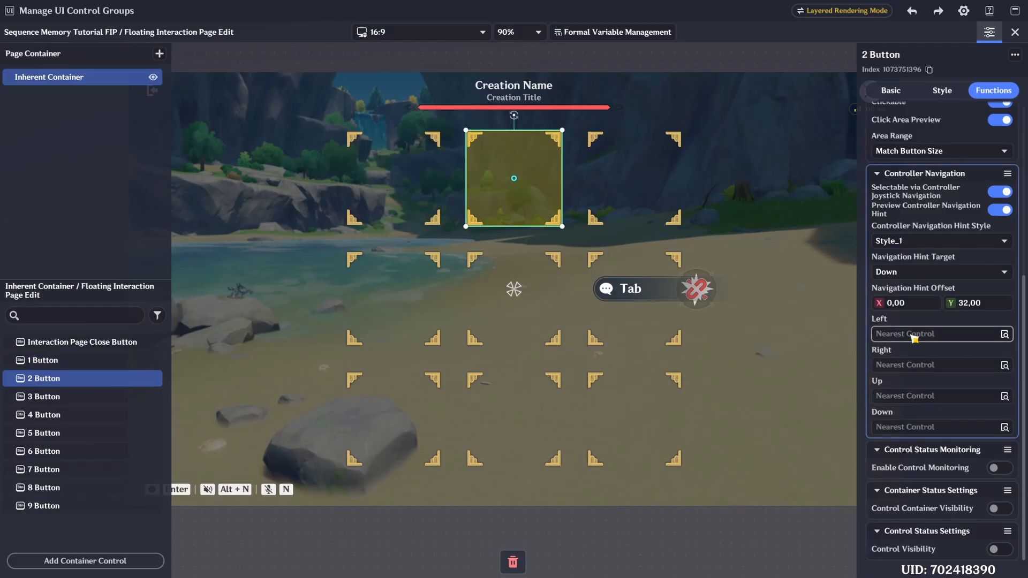
{"action": "left_click", "coordinate": [914, 336]}
{"action": "left_click", "coordinate": [770, 275]}
{"action": "left_click", "coordinate": [782, 318]}
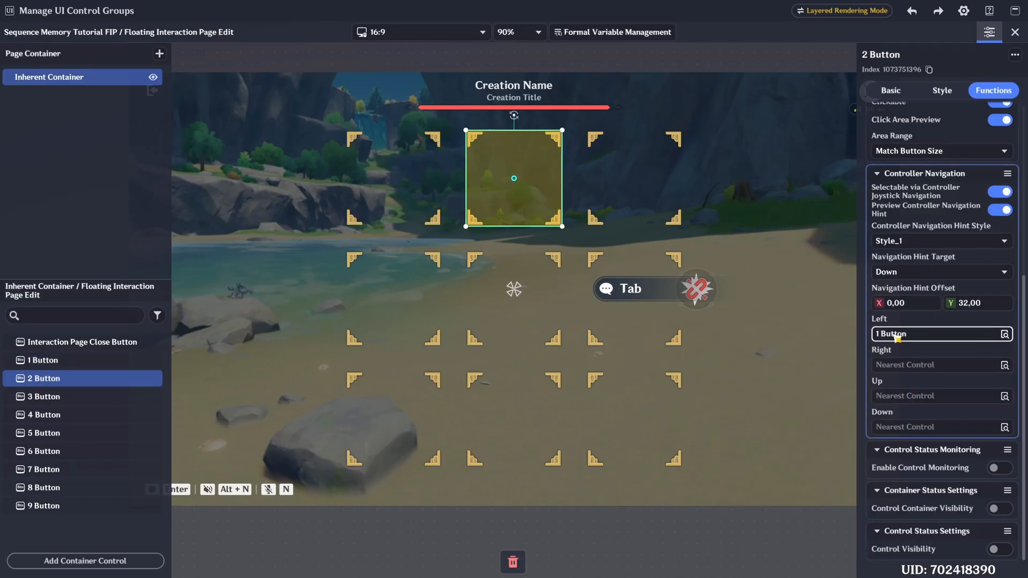
{"action": "left_click", "coordinate": [910, 365]}
{"action": "left_click", "coordinate": [759, 306]}
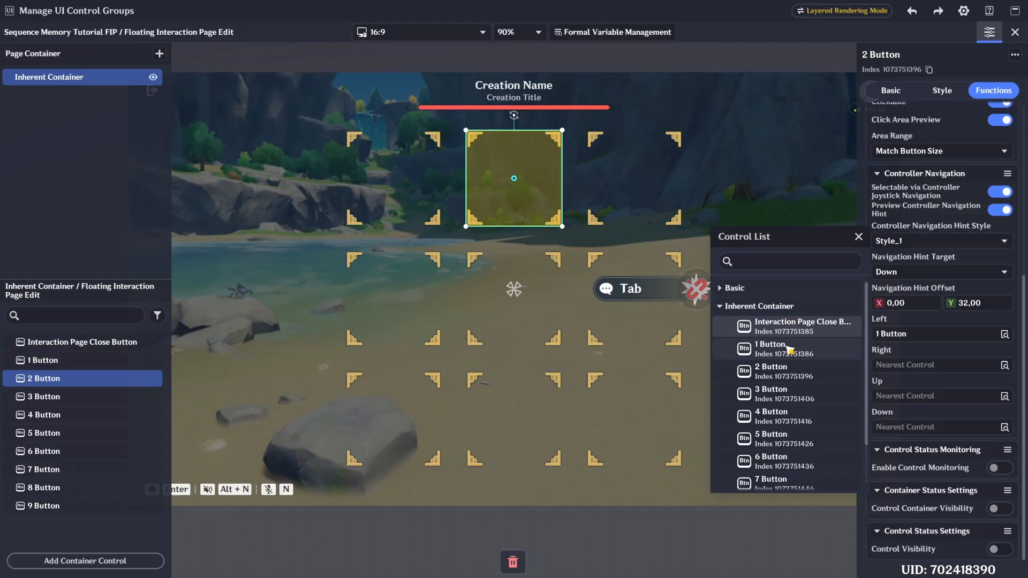
{"action": "left_click", "coordinate": [791, 397]}
- Set the 2 Button's controller navigation Up target to 8 Button and Down target to 5 Button
{"action": "left_click", "coordinate": [921, 396]}
{"action": "left_click", "coordinate": [759, 337]}
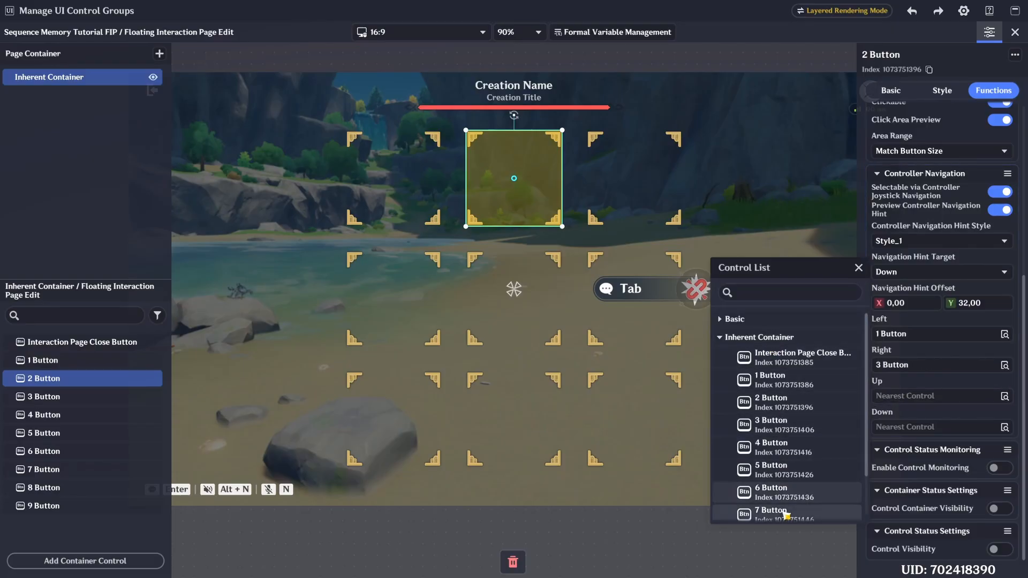
{"action": "scroll", "coordinate": [786, 503], "scroll_direction": "down", "scroll_amount": 2}
{"action": "left_click", "coordinate": [788, 478]}
{"action": "left_click", "coordinate": [906, 426]}
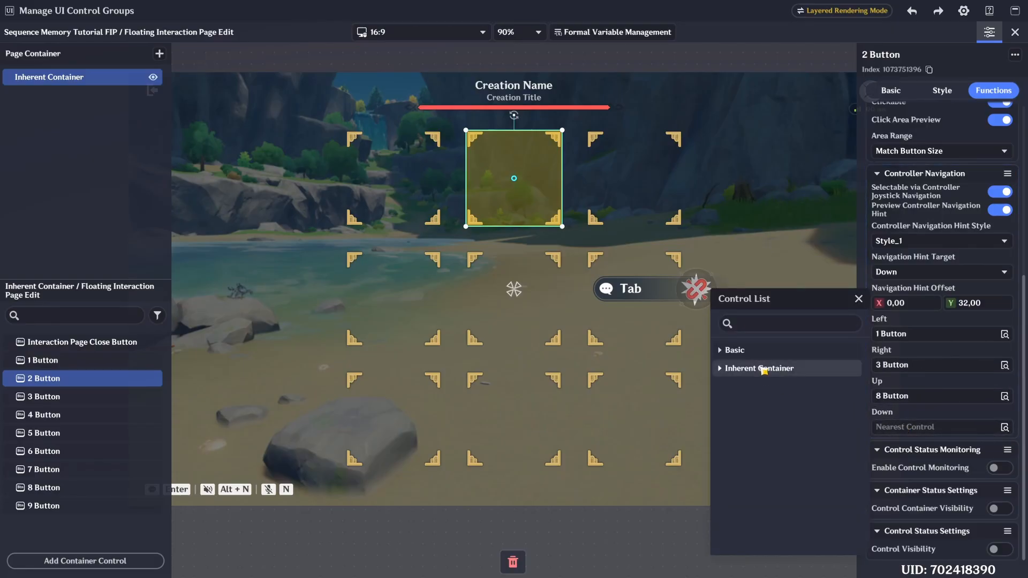
{"action": "left_click", "coordinate": [775, 501]}
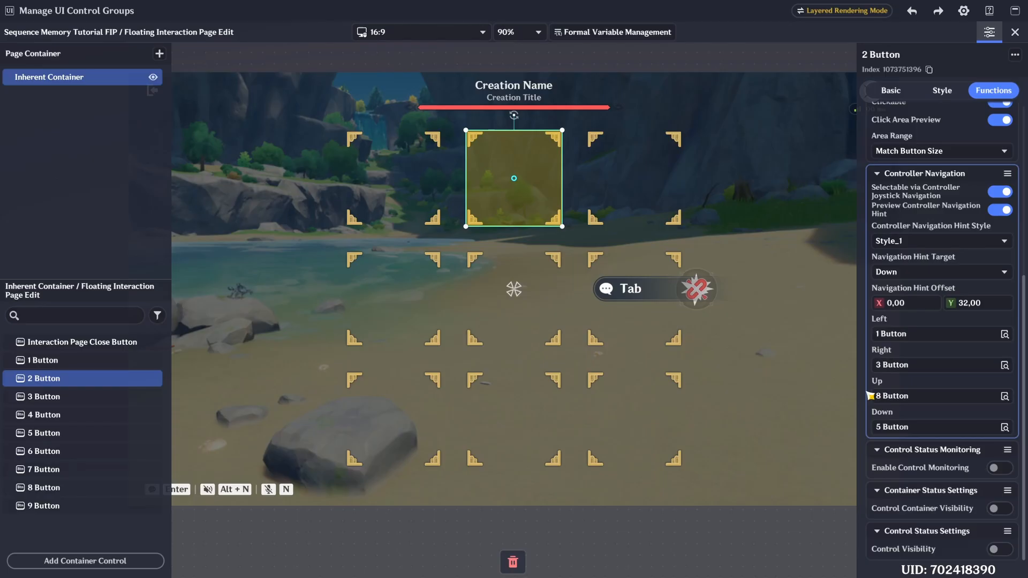
- For the 3 Button, set controller navigation Left to 2 Button and Right to 1 Button
{"action": "left_click", "coordinate": [657, 177]}
{"action": "left_click", "coordinate": [905, 333]}
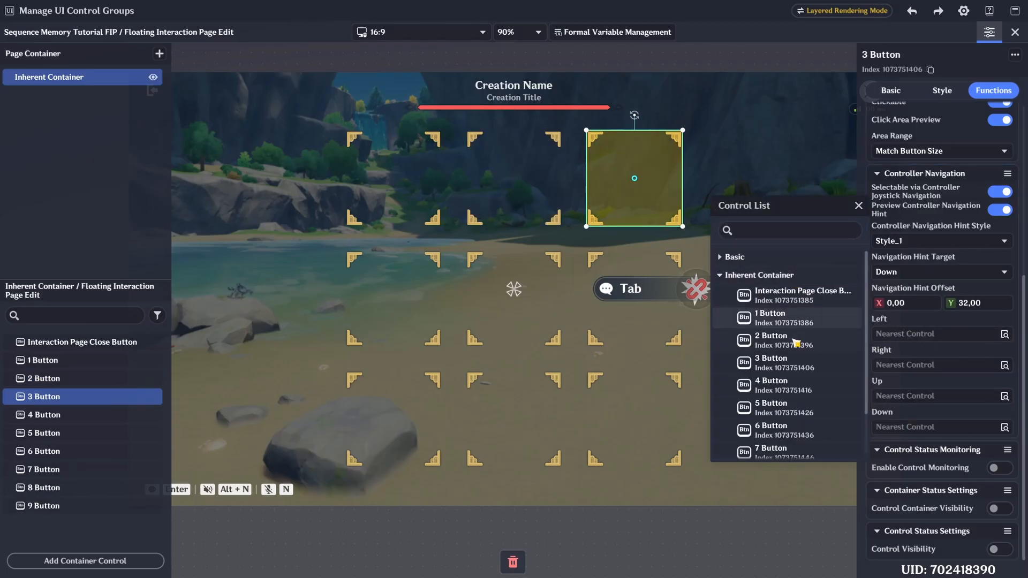
{"action": "left_click", "coordinate": [796, 342]}
{"action": "left_click", "coordinate": [909, 365]}
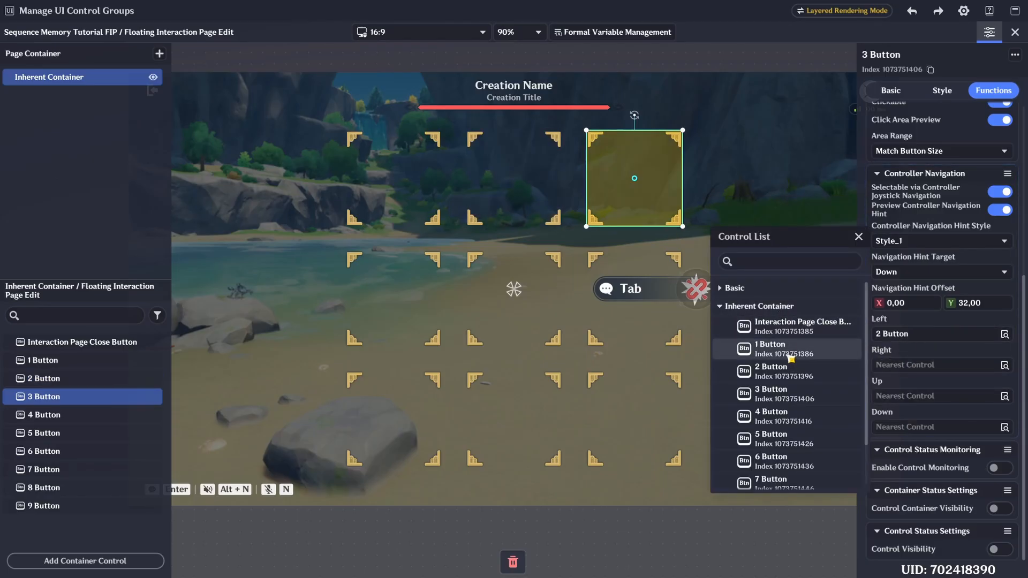
{"action": "left_click", "coordinate": [791, 357]}
- Set the 3 Button's controller navigation Up target to 9 Button and Down target to 6 Button
{"action": "left_click", "coordinate": [919, 398]}
{"action": "left_click", "coordinate": [746, 346]}
{"action": "scroll", "coordinate": [792, 455], "scroll_direction": "down", "scroll_amount": 3}
{"action": "left_click", "coordinate": [803, 498]}
{"action": "left_click", "coordinate": [909, 427]}
{"action": "left_click", "coordinate": [782, 372]}
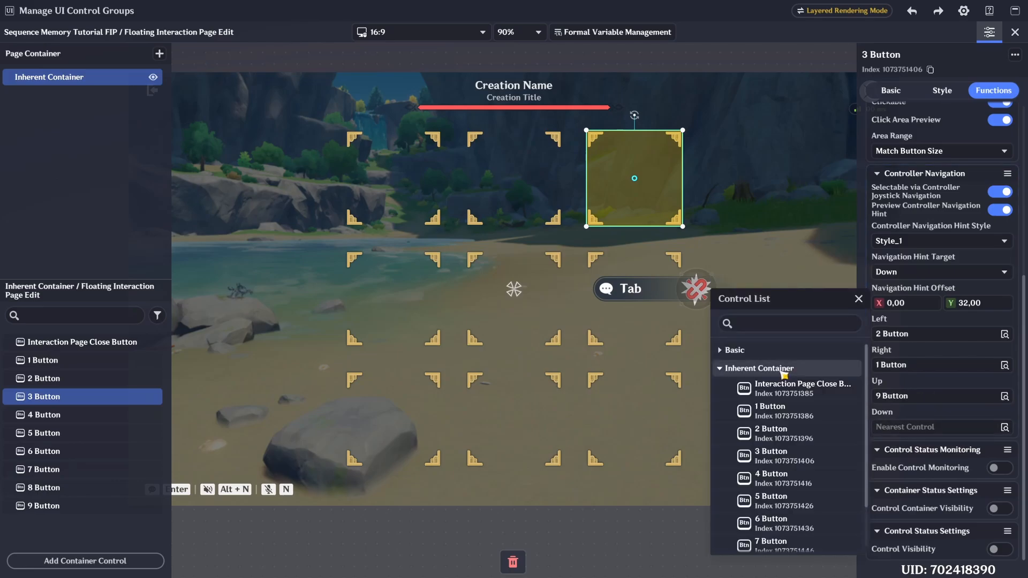
{"action": "left_click", "coordinate": [774, 523]}
- Set the 4 Button's controller navigation to 6 Button for Left, 5 Button for Right, 1 Button for Up and 7 Button for Down
{"action": "left_click", "coordinate": [393, 298]}
{"action": "left_click", "coordinate": [907, 334]}
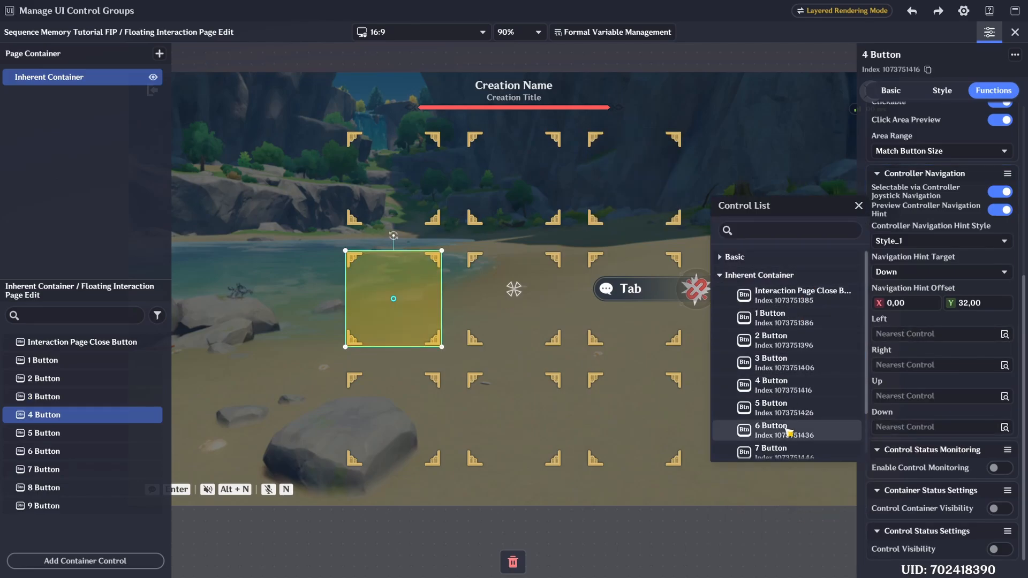
{"action": "left_click", "coordinate": [788, 431]}
{"action": "left_click", "coordinate": [903, 365]}
{"action": "left_click", "coordinate": [788, 440]}
{"action": "left_click", "coordinate": [904, 396]}
{"action": "left_click", "coordinate": [779, 377]}
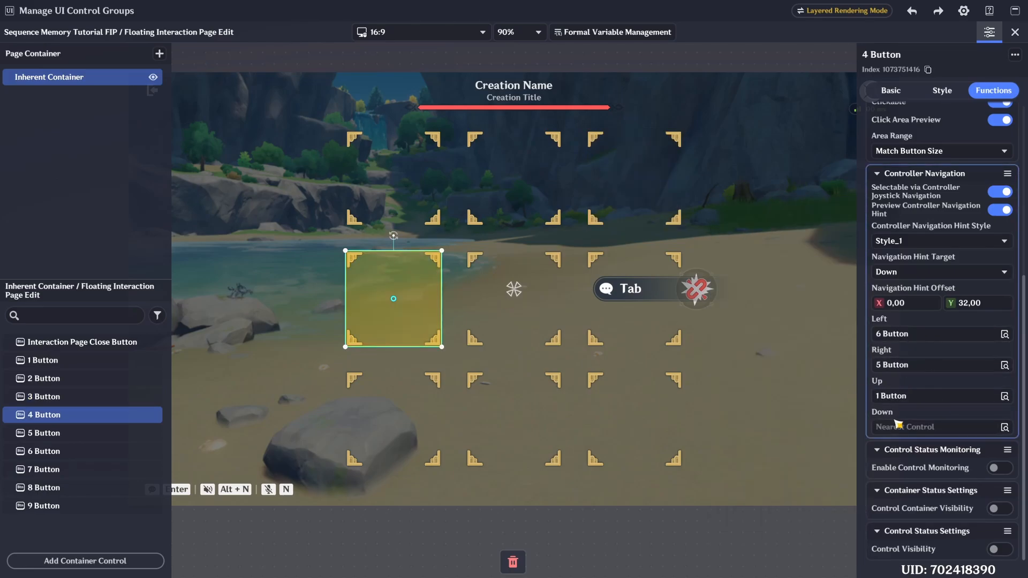
{"action": "left_click", "coordinate": [905, 427]}
{"action": "left_click", "coordinate": [776, 542]}
- Set the 5 Button's controller navigation to 4 Button for Left, 6 Button for Right, 2 Button for Up and 8 Button for Down
{"action": "left_click", "coordinate": [558, 309]}
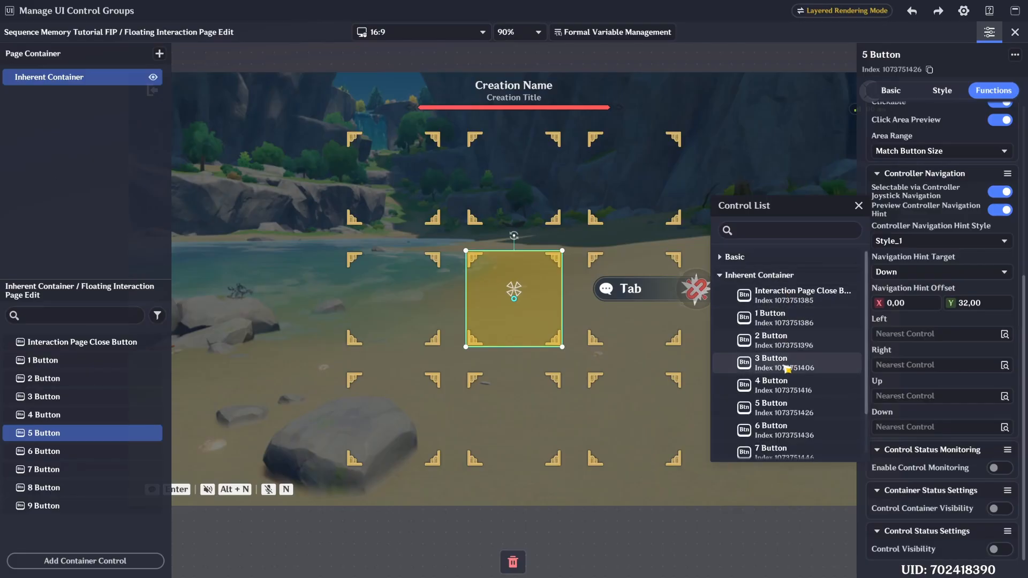
{"action": "left_click", "coordinate": [785, 385]}
{"action": "left_click", "coordinate": [786, 461]}
{"action": "left_click", "coordinate": [880, 397]}
{"action": "left_click", "coordinate": [787, 403]}
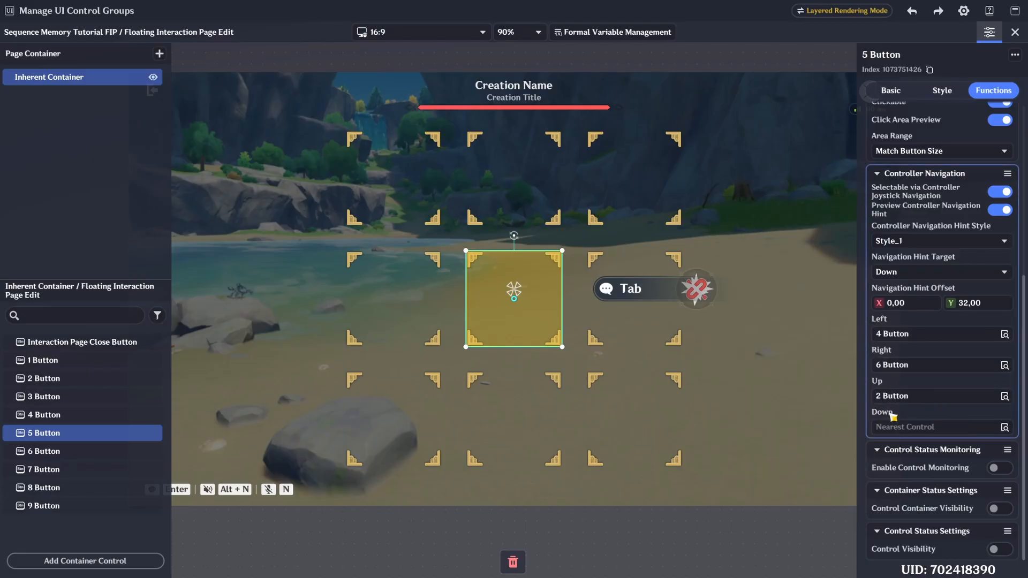
{"action": "left_click", "coordinate": [889, 426]}
{"action": "scroll", "coordinate": [808, 477], "scroll_direction": "down", "scroll_amount": 1}
{"action": "left_click", "coordinate": [801, 511]}
- Set the 6 Button's controller navigation to 5 Button for Left, 3 Button for both Right and Up, and 9 Button for Down
{"action": "left_click", "coordinate": [643, 334]}
{"action": "left_click", "coordinate": [891, 335]}
{"action": "left_click", "coordinate": [779, 403]}
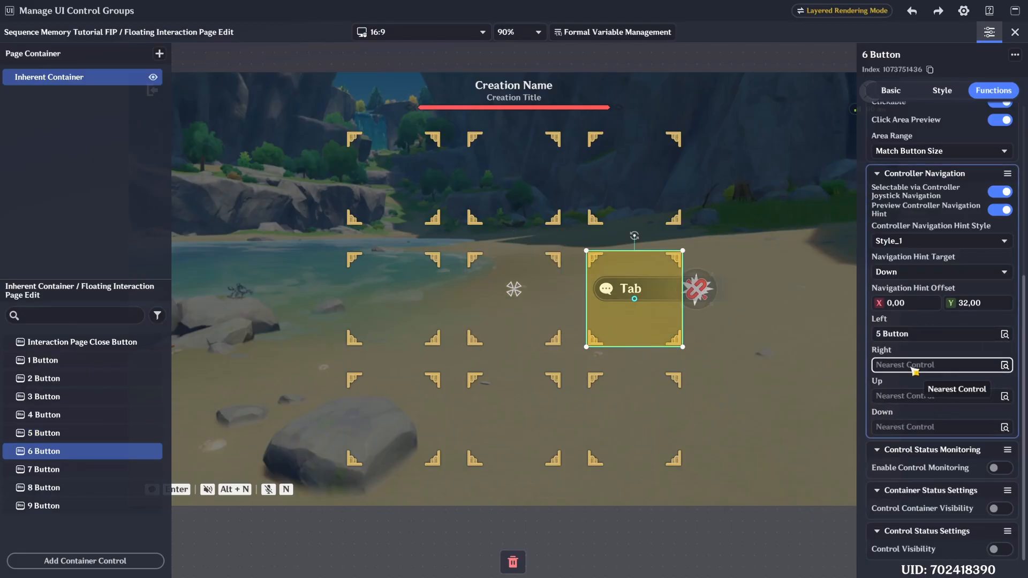
{"action": "left_click", "coordinate": [911, 367]}
{"action": "left_click", "coordinate": [785, 395]}
{"action": "left_click", "coordinate": [899, 397]}
{"action": "left_click", "coordinate": [784, 424]}
{"action": "left_click", "coordinate": [899, 427]}
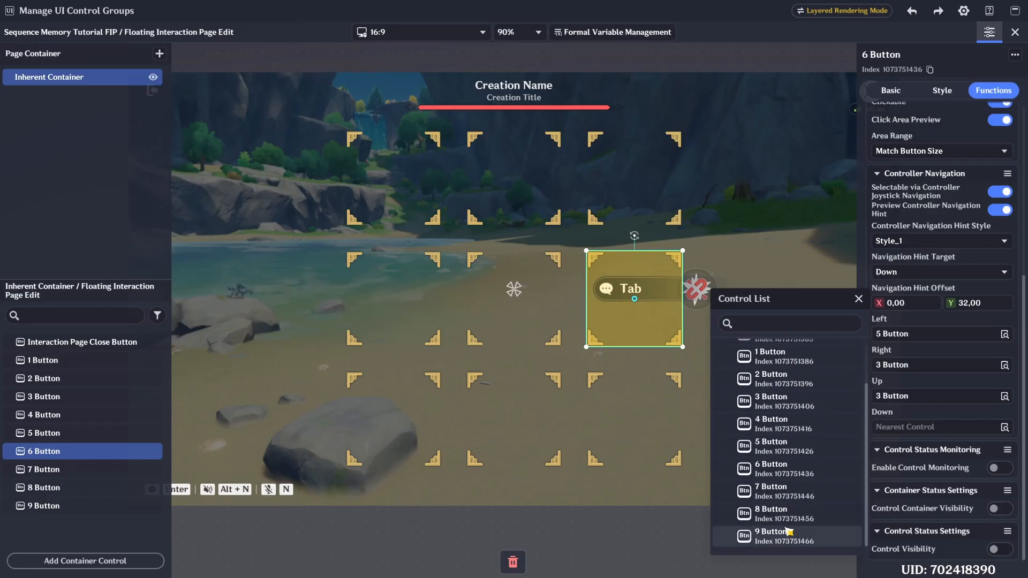
{"action": "left_click", "coordinate": [788, 531]}
- Set the 7 Button's controller navigation to 9 Button for Left, 8 Button for Right, 4 Button for Up and 1 Button for Down
{"action": "left_click", "coordinate": [407, 418]}
{"action": "left_click", "coordinate": [897, 335]}
{"action": "left_click", "coordinate": [803, 278]}
{"action": "scroll", "coordinate": [798, 406], "scroll_direction": "down", "scroll_amount": 1}
{"action": "left_click", "coordinate": [793, 441]}
{"action": "left_click", "coordinate": [895, 368]}
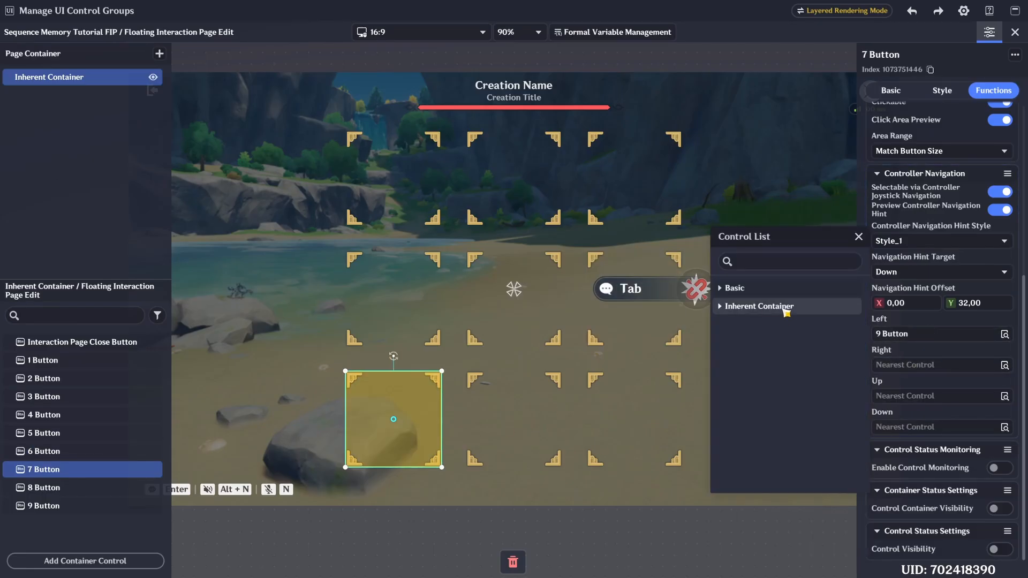
{"action": "left_click", "coordinate": [774, 448]}
{"action": "left_click", "coordinate": [905, 396]}
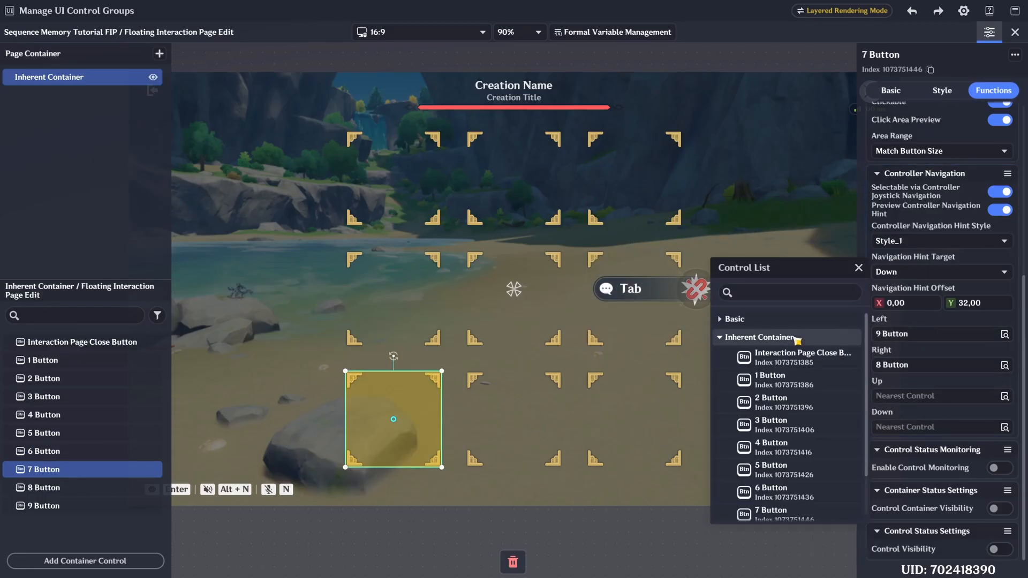
{"action": "left_click", "coordinate": [776, 443]}
{"action": "left_click", "coordinate": [907, 426]}
{"action": "left_click", "coordinate": [773, 414]}
- Set the 8 Button's controller navigation to 7 Button for Left, 9 Button for Right, 5 Button for Up and 2 Button for Down
{"action": "left_click", "coordinate": [530, 419]}
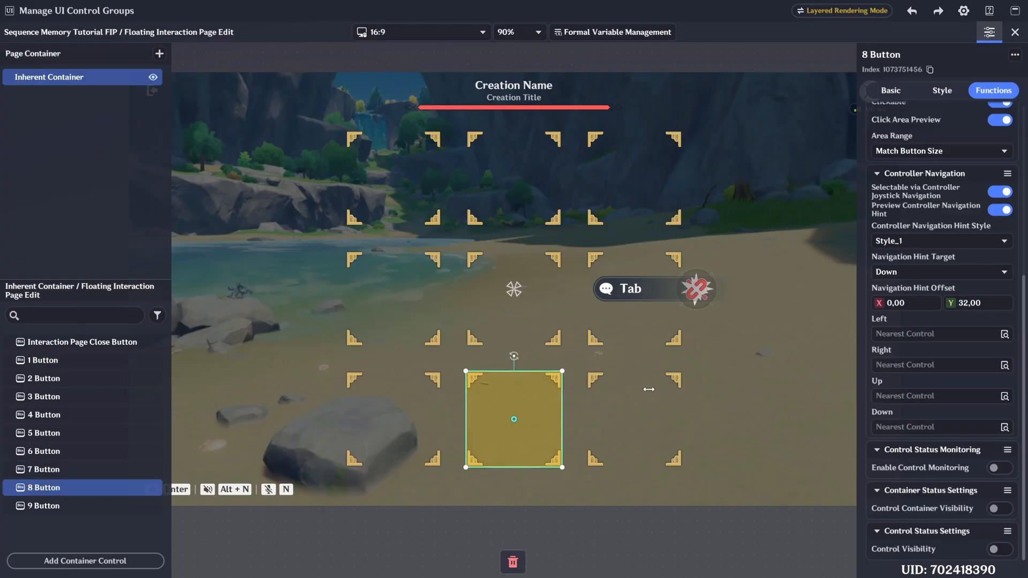
{"action": "left_click", "coordinate": [899, 335]}
{"action": "left_click", "coordinate": [777, 448]}
{"action": "left_click", "coordinate": [899, 365]}
{"action": "left_click", "coordinate": [783, 474]}
{"action": "left_click", "coordinate": [905, 396]}
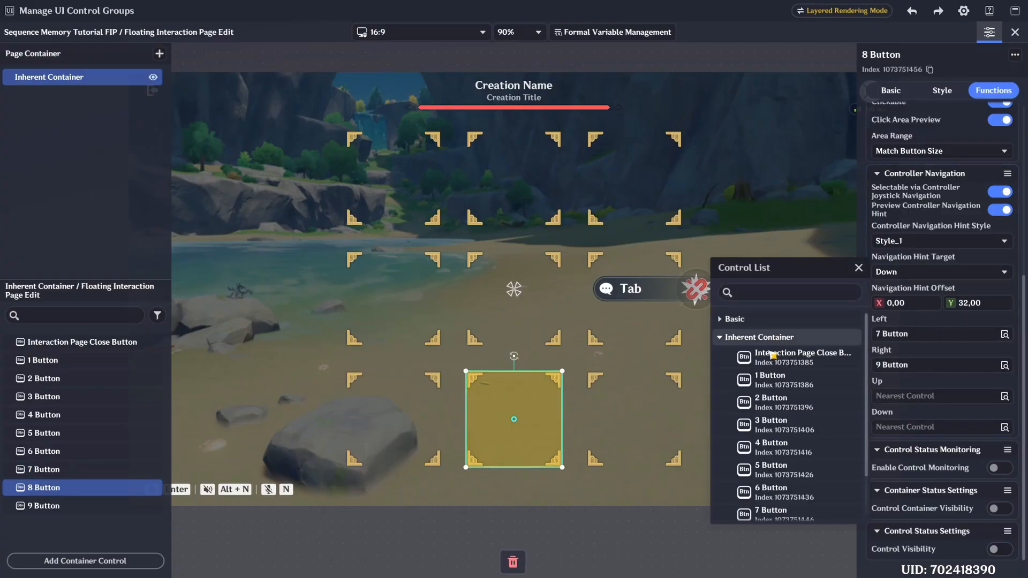
{"action": "left_click", "coordinate": [776, 465]}
{"action": "left_click", "coordinate": [905, 426]}
{"action": "left_click", "coordinate": [791, 437]}
- Set the 9 Button's controller navigation to 8 Button for Left and 7 Button for Right, and choose its Up and Down targets
{"action": "left_click", "coordinate": [650, 422]}
{"action": "left_click", "coordinate": [900, 335]}
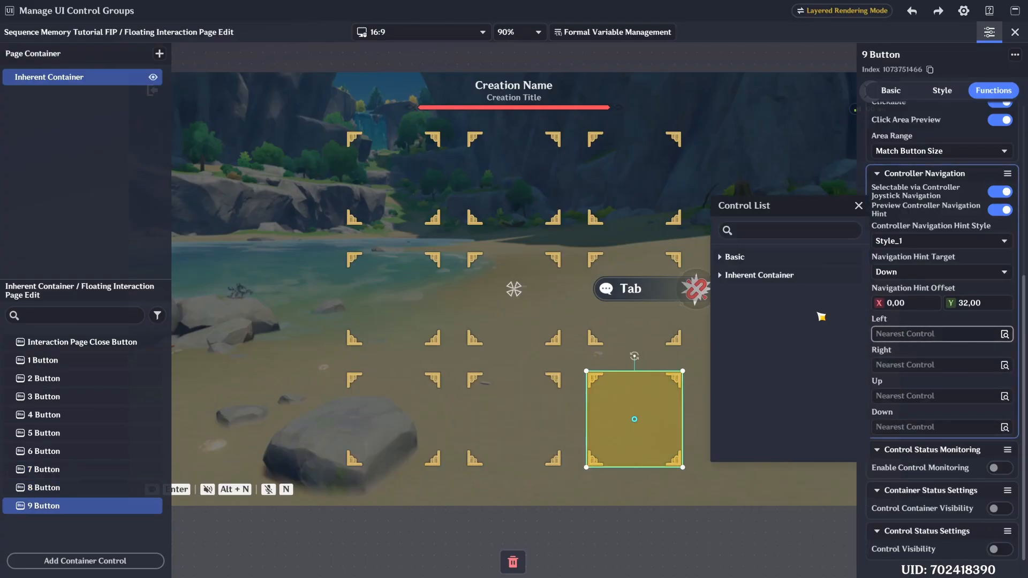
{"action": "left_click", "coordinate": [781, 275]}
{"action": "scroll", "coordinate": [789, 422], "scroll_direction": "down", "scroll_amount": 3}
{"action": "left_click", "coordinate": [789, 422]}
{"action": "left_click", "coordinate": [886, 366]}
{"action": "left_click", "coordinate": [787, 482]}
{"action": "left_click", "coordinate": [905, 396]}
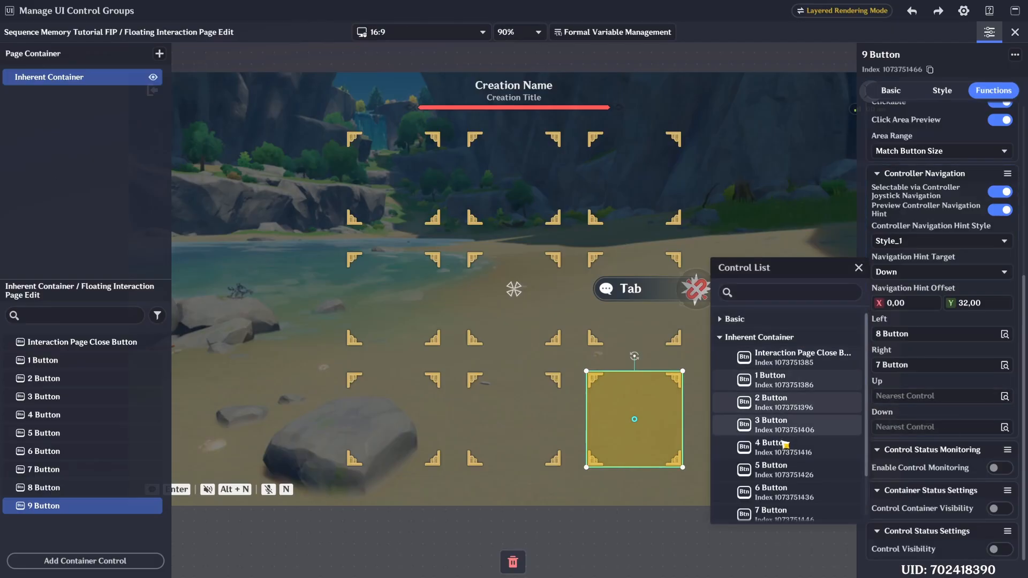
{"action": "left_click", "coordinate": [776, 471]}
{"action": "left_click", "coordinate": [905, 426]}
{"action": "left_click", "coordinate": [776, 437]}
- Review the controller navigation targets from the 8 Button back to the 1 Button, and the 1 Button's transform settings
{"action": "left_click", "coordinate": [88, 489]}
{"action": "left_click", "coordinate": [88, 470]}
{"action": "left_click", "coordinate": [88, 433]}
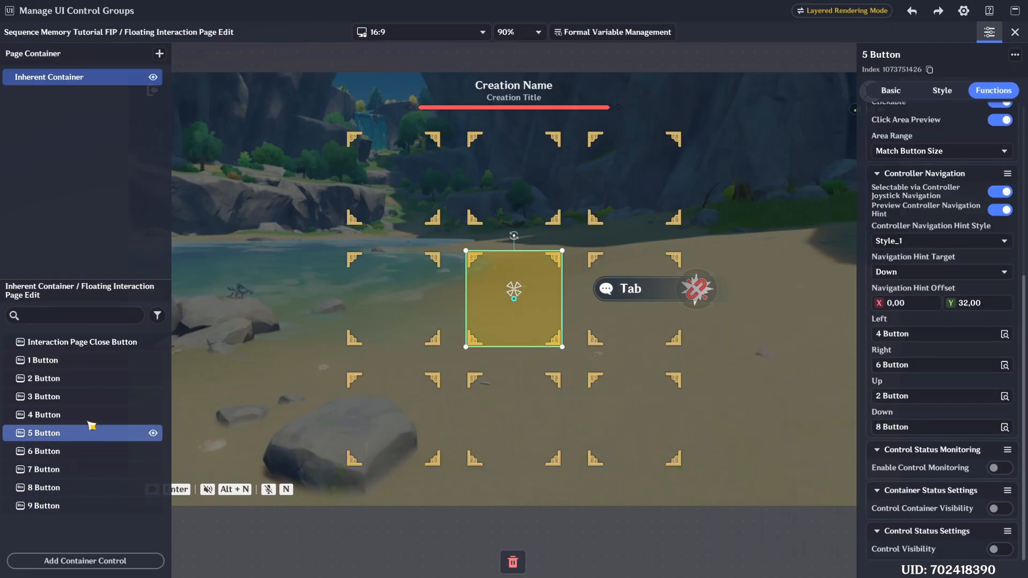
{"action": "left_click", "coordinate": [88, 415]}
{"action": "left_click", "coordinate": [87, 397]}
{"action": "left_click", "coordinate": [87, 378]}
{"action": "left_click", "coordinate": [87, 361]}
{"action": "left_click", "coordinate": [949, 91]}
{"action": "left_click", "coordinate": [891, 90]}
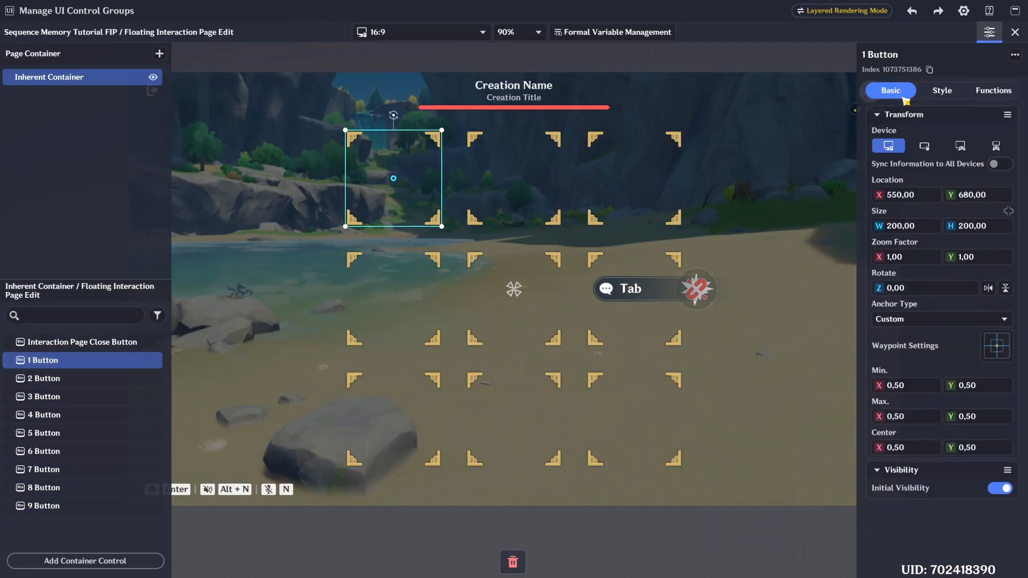
- Leave the page editing, make 5 Button the page's Controller Initial Selected Control, and save the page as a template
{"action": "left_click", "coordinate": [1015, 32]}
{"action": "left_click", "coordinate": [993, 86]}
{"action": "left_click", "coordinate": [942, 172]}
{"action": "left_click", "coordinate": [770, 372]}
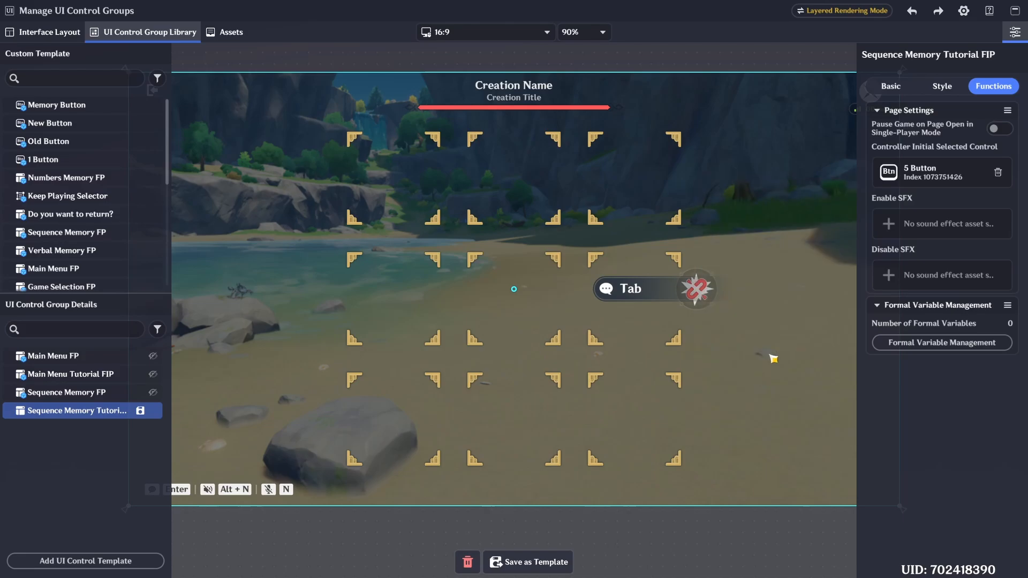
{"action": "left_click", "coordinate": [944, 91]}
{"action": "left_click", "coordinate": [562, 562]}
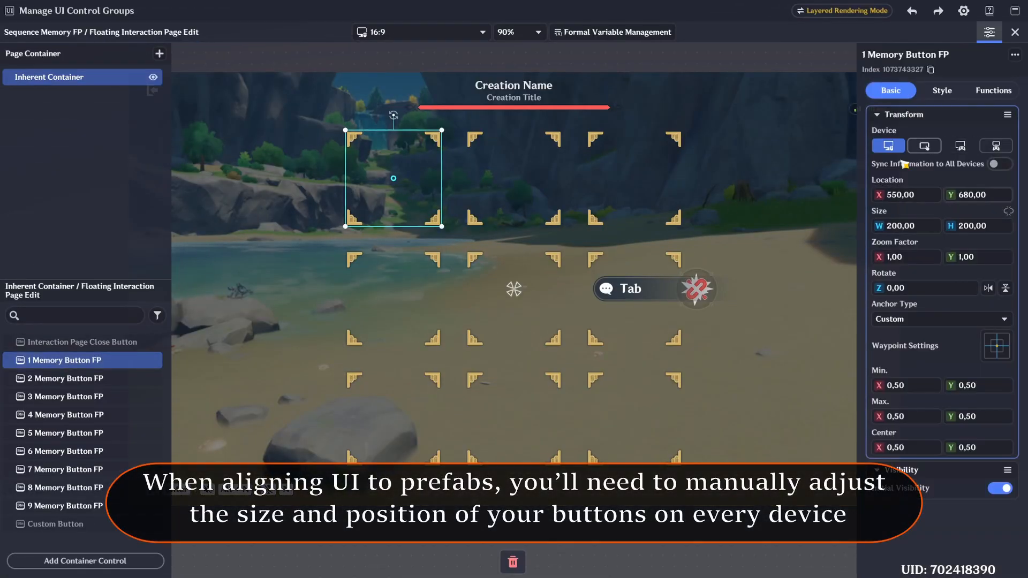
- In the Sequence Memory FP page, examine the memory buttons' location, size and zoom factor in the mobile device layout
{"action": "left_click", "coordinate": [924, 150]}
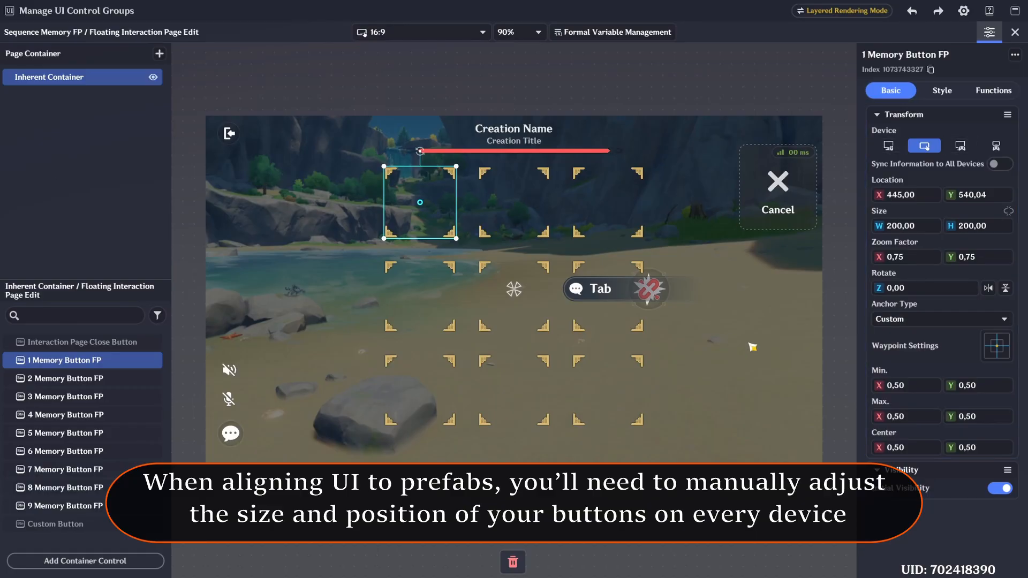
{"action": "left_click", "coordinate": [504, 204]}
{"action": "left_click", "coordinate": [615, 207]}
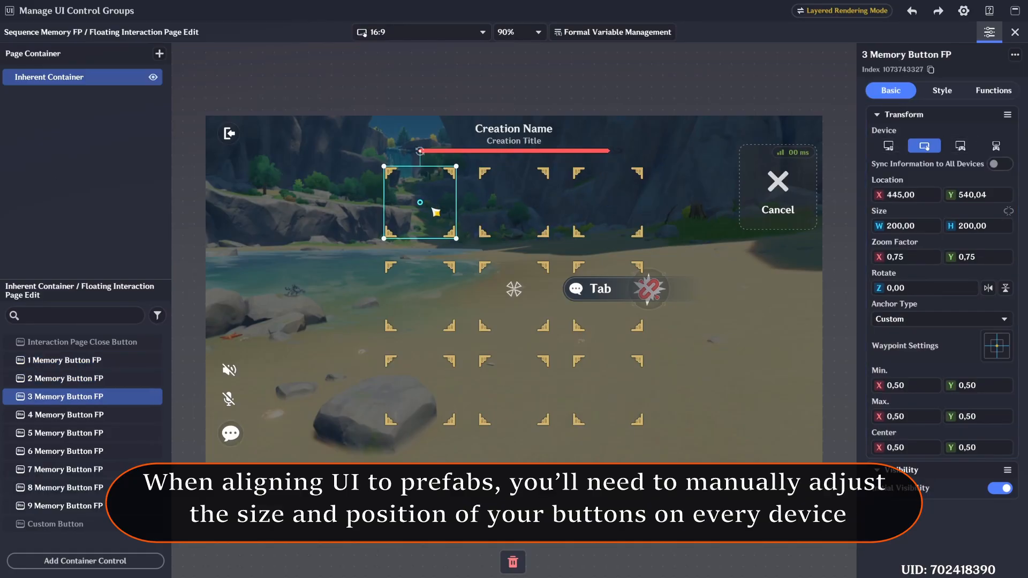
{"action": "left_click", "coordinate": [423, 295]}
{"action": "left_click", "coordinate": [418, 384]}
{"action": "left_click", "coordinate": [429, 208]}
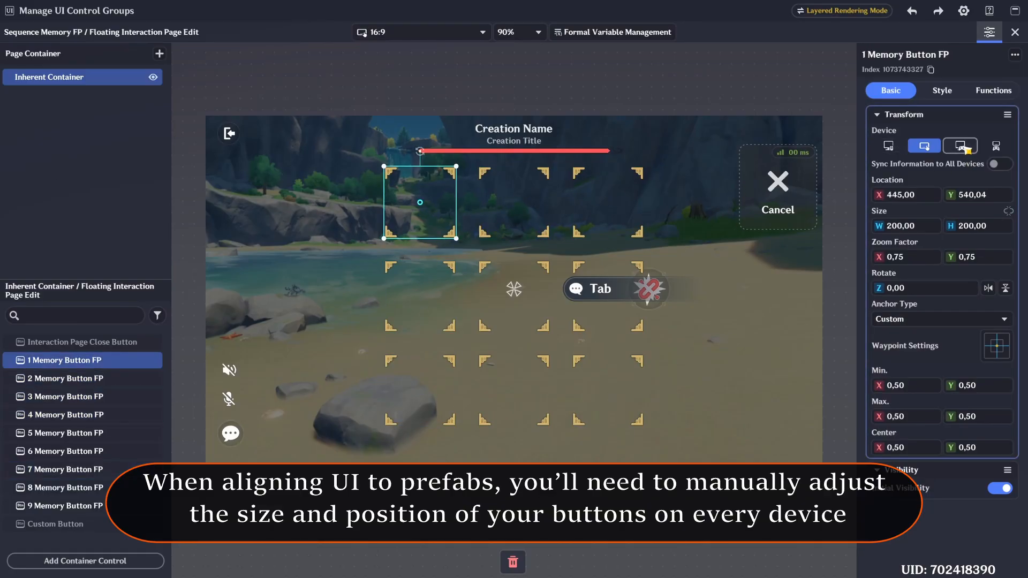
- Examine the location, size and zoom factor of memory buttons 1, 2, 3, 4 and 7 in the third device layout
{"action": "left_click", "coordinate": [967, 151]}
{"action": "scroll", "coordinate": [430, 204], "scroll_direction": "down", "scroll_amount": 3}
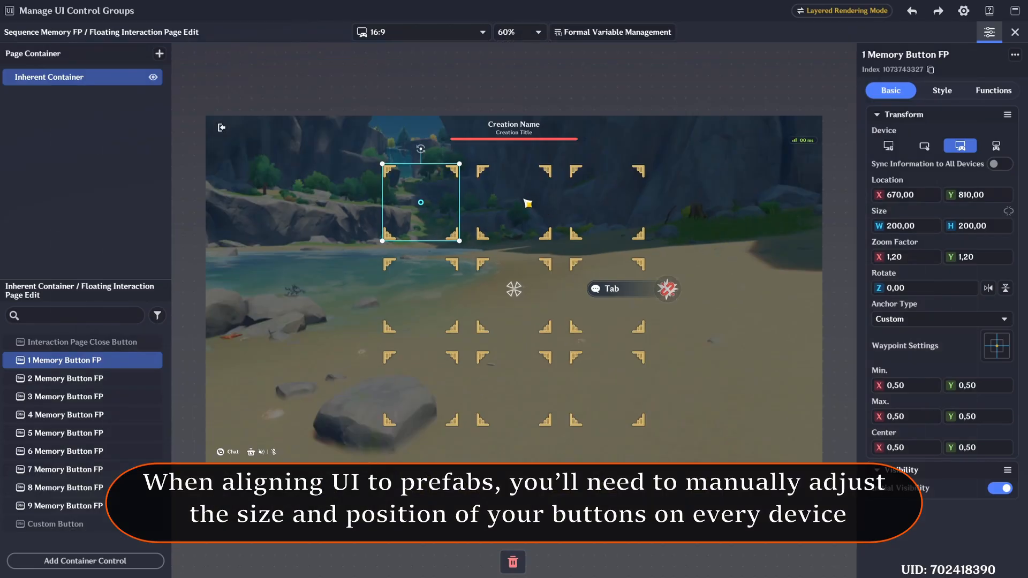
{"action": "left_click", "coordinate": [528, 204]}
{"action": "left_click", "coordinate": [605, 206]}
{"action": "left_click", "coordinate": [429, 233]}
{"action": "left_click", "coordinate": [430, 299]}
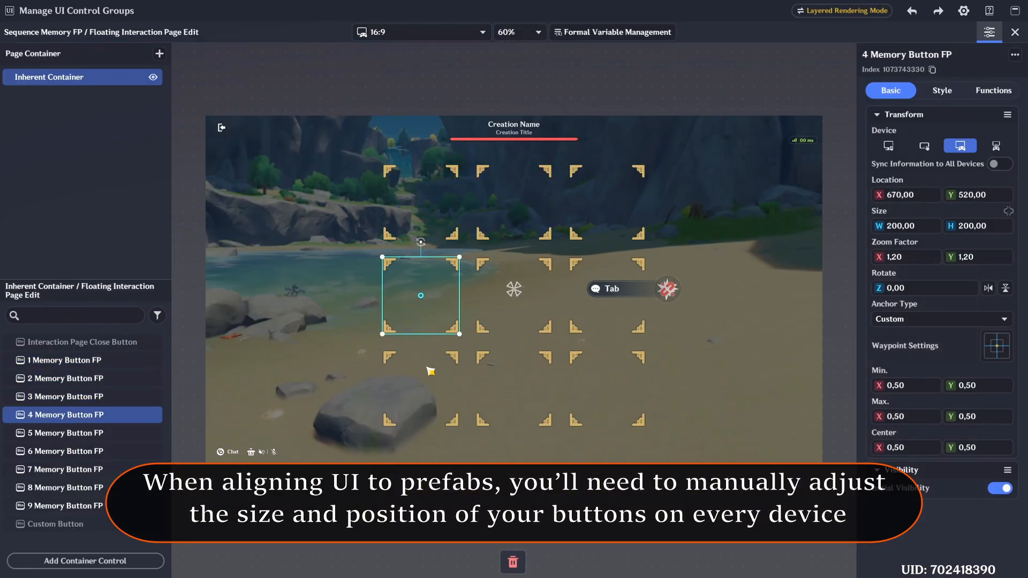
{"action": "left_click", "coordinate": [430, 371]}
- Examine the transform values of the top-row and left-column memory buttons in the fourth device layout
{"action": "left_click", "coordinate": [995, 145]}
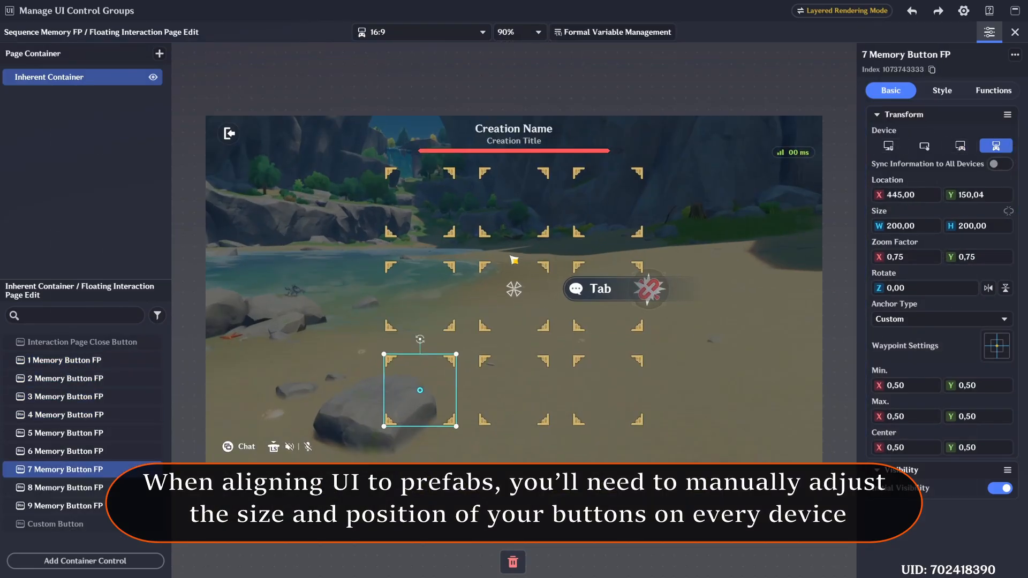
{"action": "left_click", "coordinate": [409, 193]}
{"action": "left_click", "coordinate": [514, 195]}
{"action": "left_click", "coordinate": [614, 199]}
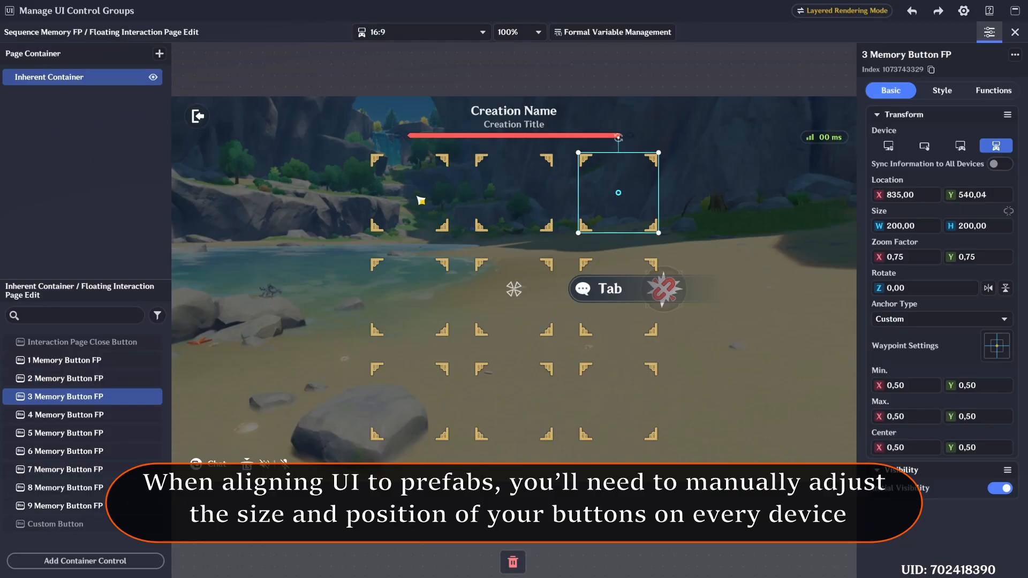
{"action": "left_click", "coordinate": [410, 193]}
{"action": "left_click", "coordinate": [413, 300]}
{"action": "left_click", "coordinate": [413, 402]}
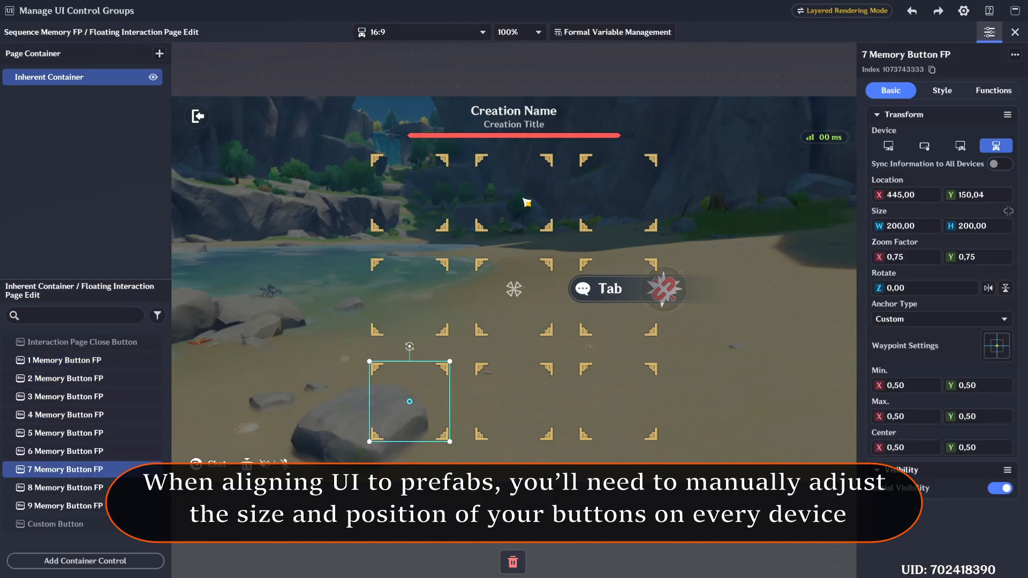
{"action": "left_click", "coordinate": [423, 32]}
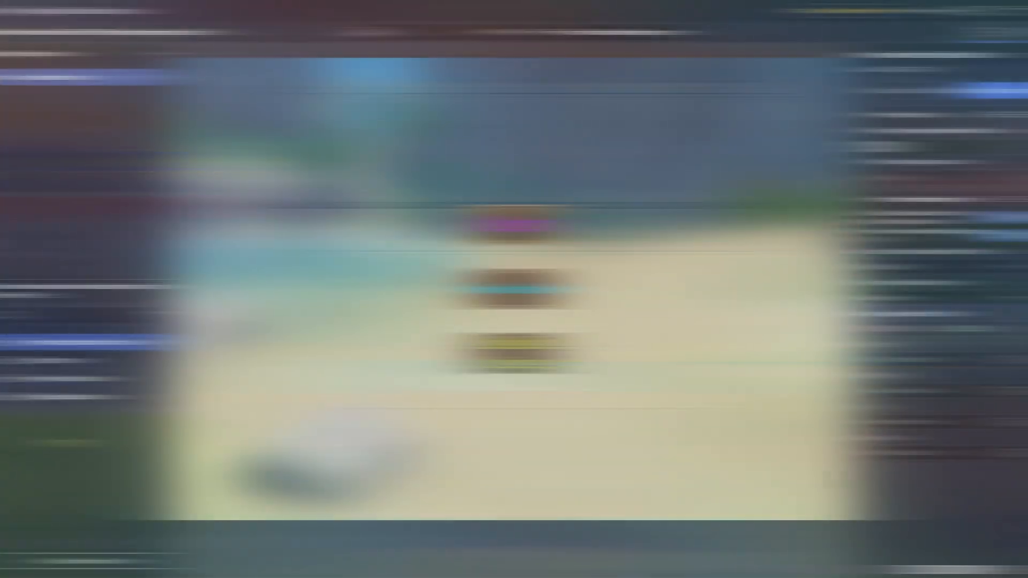
- Add a button control named "Escape Button!" to the Main Menu Tutorial FIP page and place it in the page's upper-left corner
{"action": "left_click", "coordinate": [85, 560]}
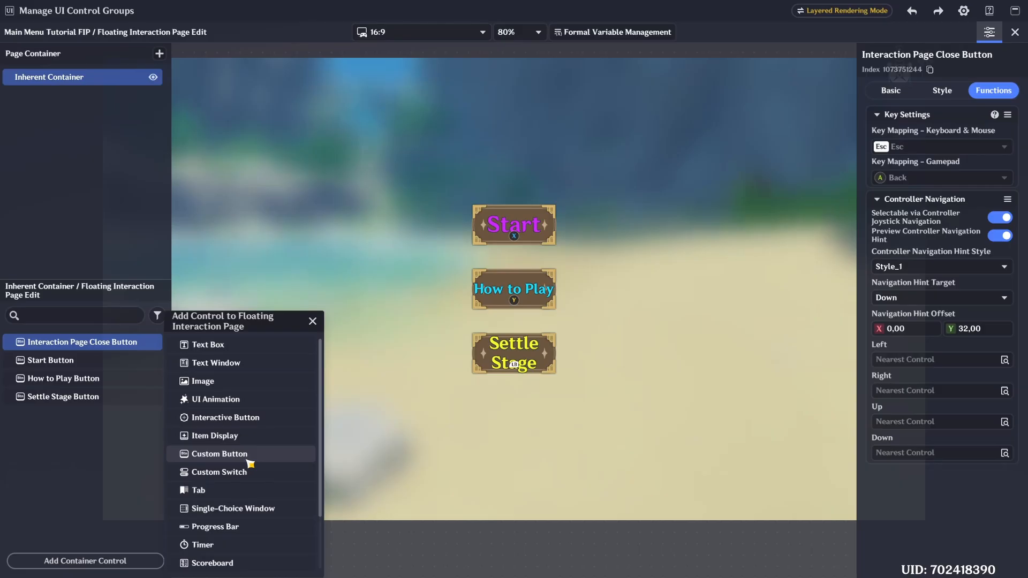
{"action": "left_click", "coordinate": [220, 454]}
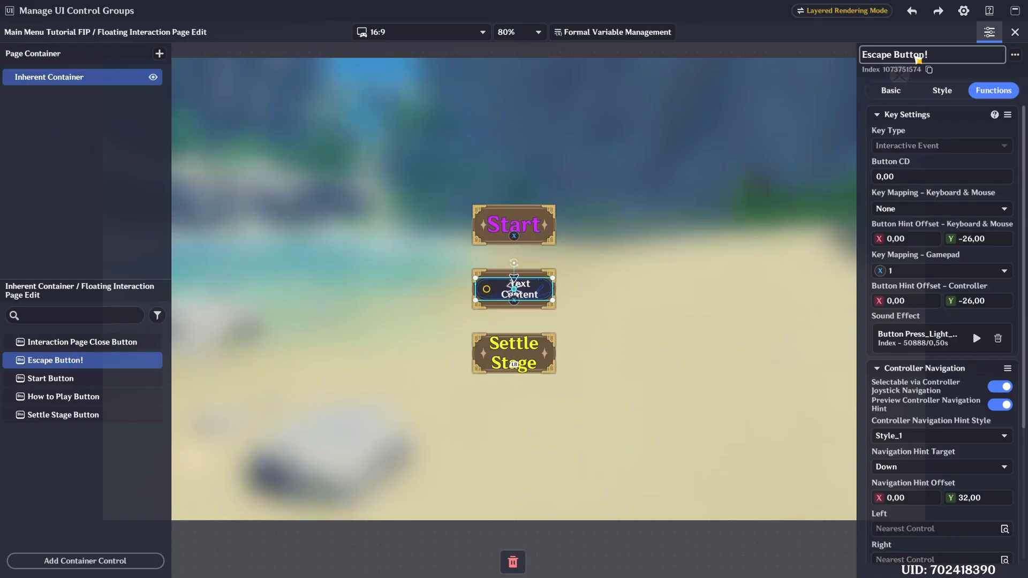
{"action": "left_click_drag", "start_coordinate": [537, 283], "coordinate": [278, 102]}
{"action": "left_click", "coordinate": [433, 193]}
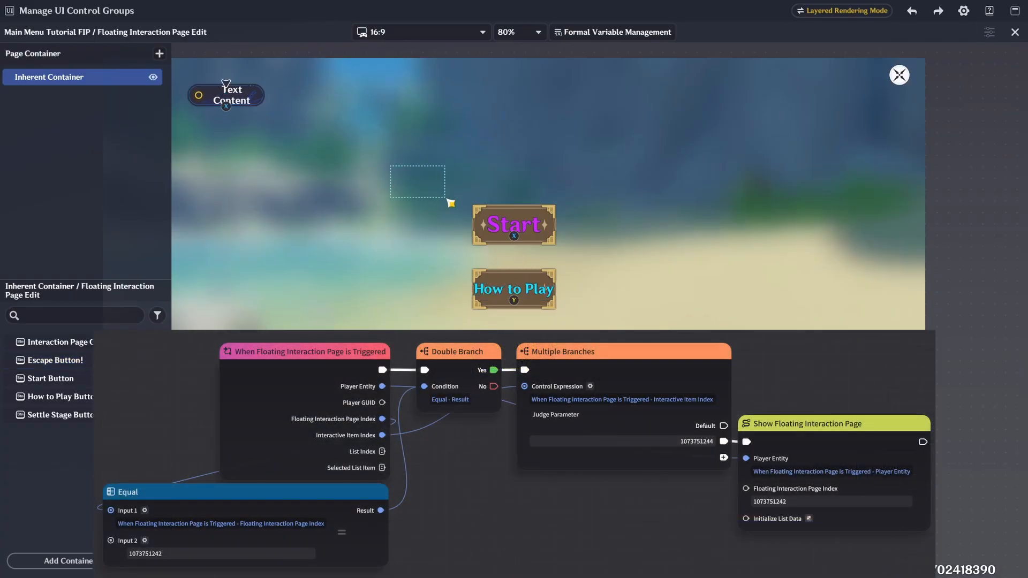
{"action": "scroll", "coordinate": [364, 170], "scroll_direction": "down", "scroll_amount": 1}
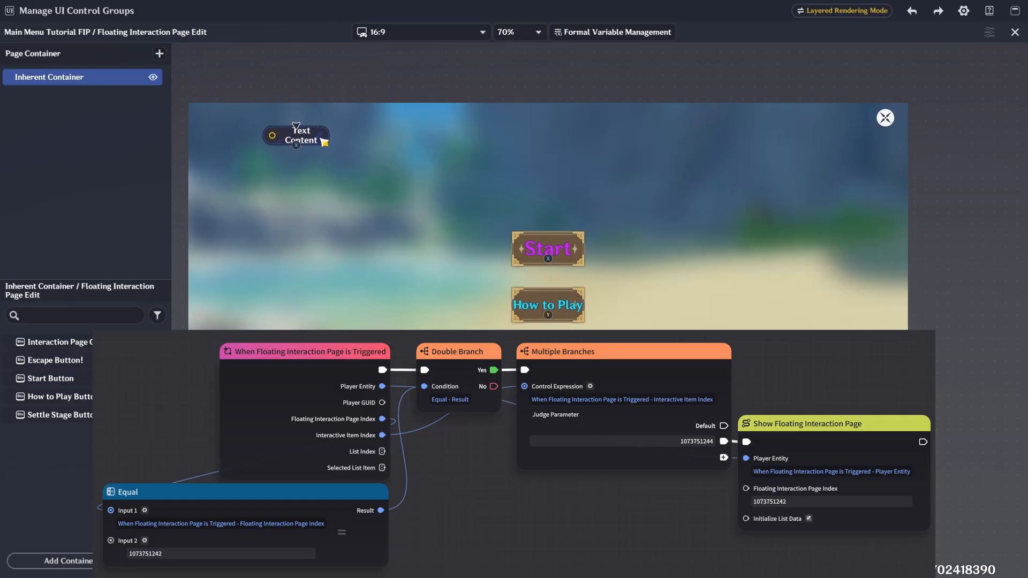
{"action": "left_click", "coordinate": [322, 140]}
{"action": "left_click_drag", "start_coordinate": [322, 140], "coordinate": [252, 116]}
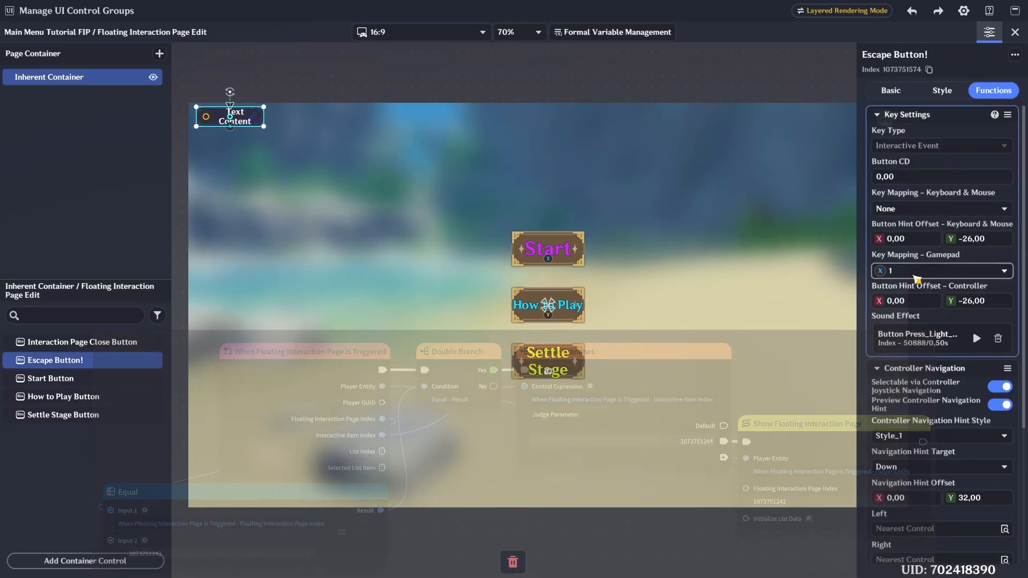
- Set the Escape Button's gamepad key mapping to 12
{"action": "left_click", "coordinate": [942, 271]}
{"action": "scroll", "coordinate": [924, 398], "scroll_direction": "down", "scroll_amount": 1}
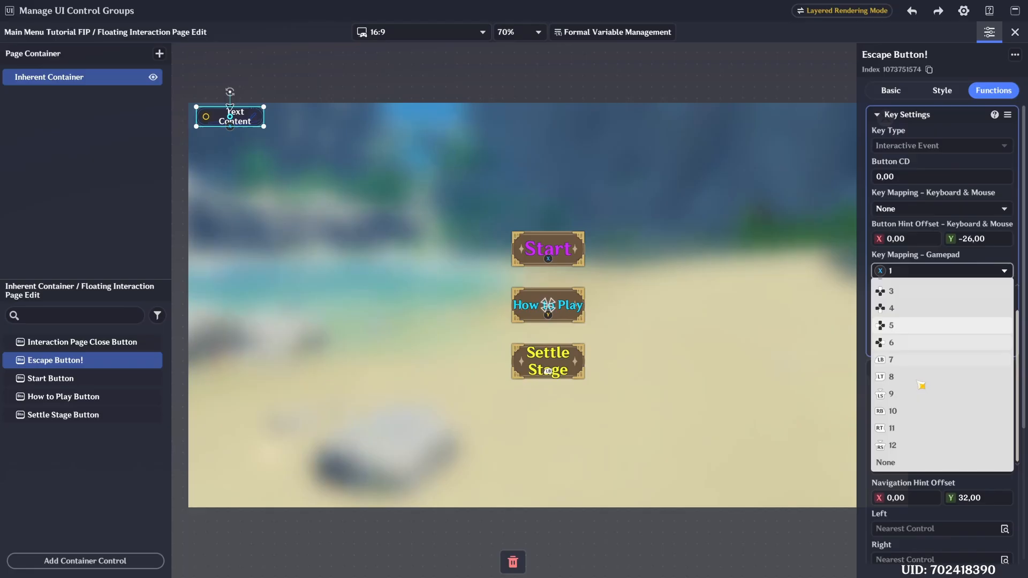
{"action": "left_click", "coordinate": [906, 446]}
{"action": "scroll", "coordinate": [937, 300], "scroll_direction": "down", "scroll_amount": 3}
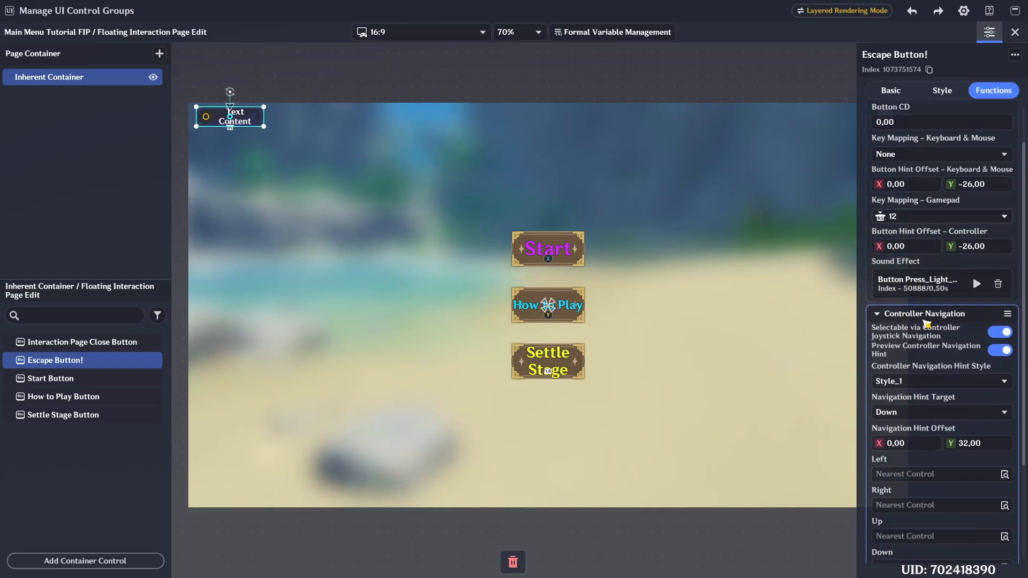
- Set the Escape Button's text to "Escape!" and change its icon to the red exit symbol
{"action": "left_click", "coordinate": [941, 90]}
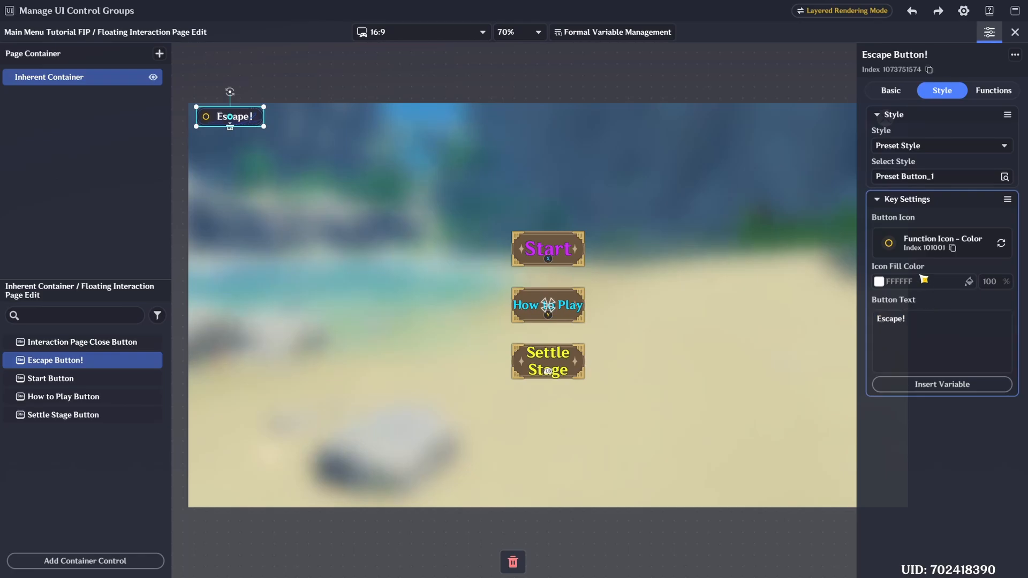
{"action": "left_click", "coordinate": [909, 246]}
{"action": "left_click", "coordinate": [302, 493]}
- Anchor the Escape Button to the page's upper-left corner and position it at X 106,38 and Y 861,03 in the first device layout
{"action": "left_click", "coordinate": [891, 91]}
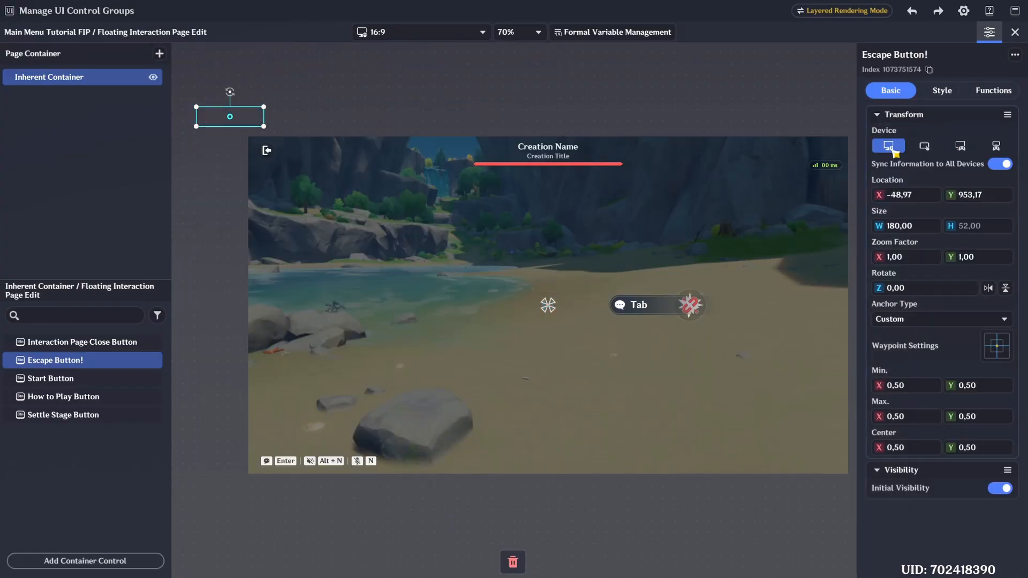
{"action": "left_click", "coordinate": [997, 346]}
{"action": "left_click", "coordinate": [797, 303]}
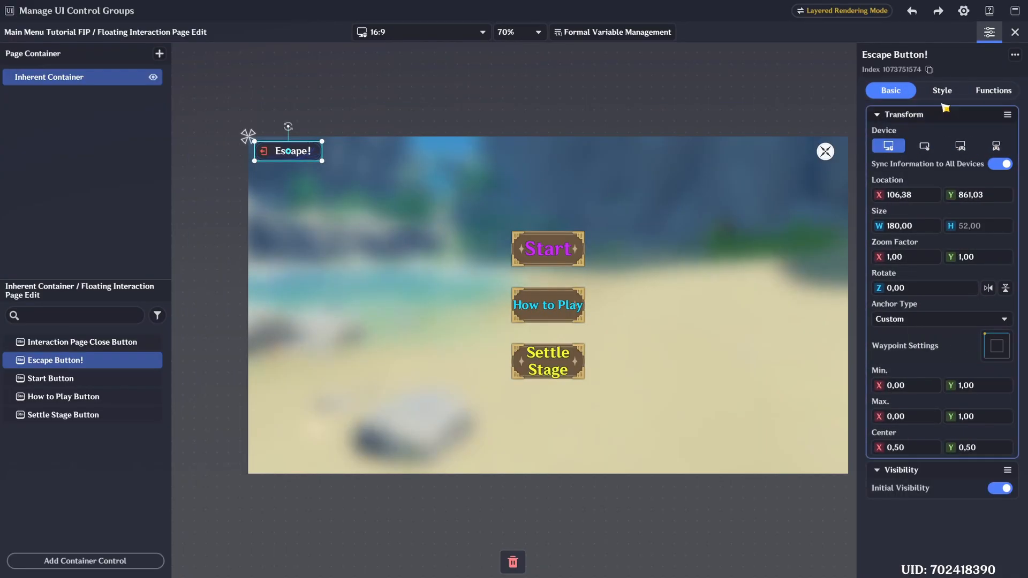
- Review the Escape Button's controller navigation settings, copy its index and deselect it
{"action": "left_click", "coordinate": [993, 91]}
{"action": "scroll", "coordinate": [931, 220], "scroll_direction": "down", "scroll_amount": 5}
{"action": "scroll", "coordinate": [932, 218], "scroll_direction": "up", "scroll_amount": 3}
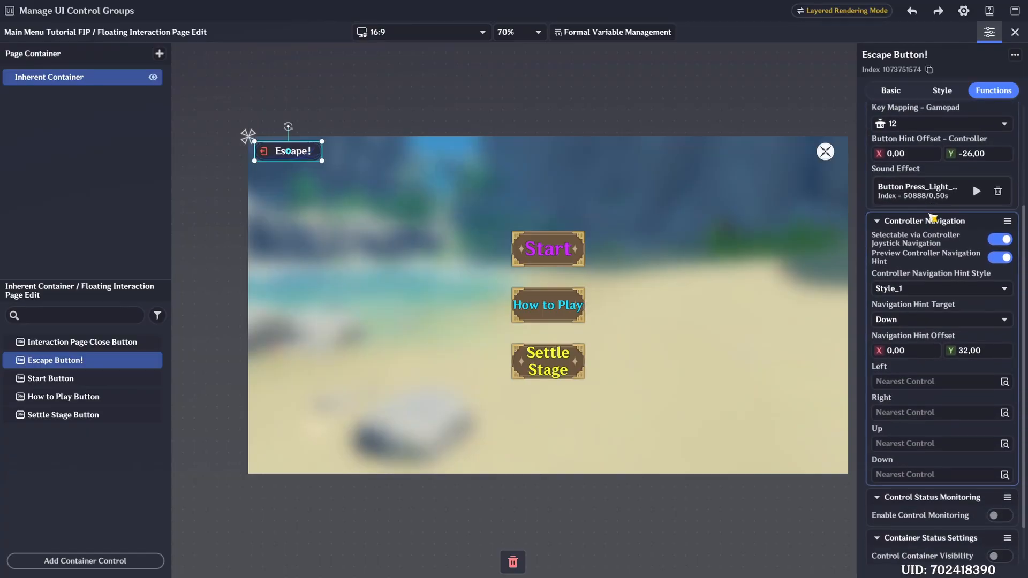
{"action": "left_click", "coordinate": [930, 70]}
{"action": "key", "text": "Escape"}
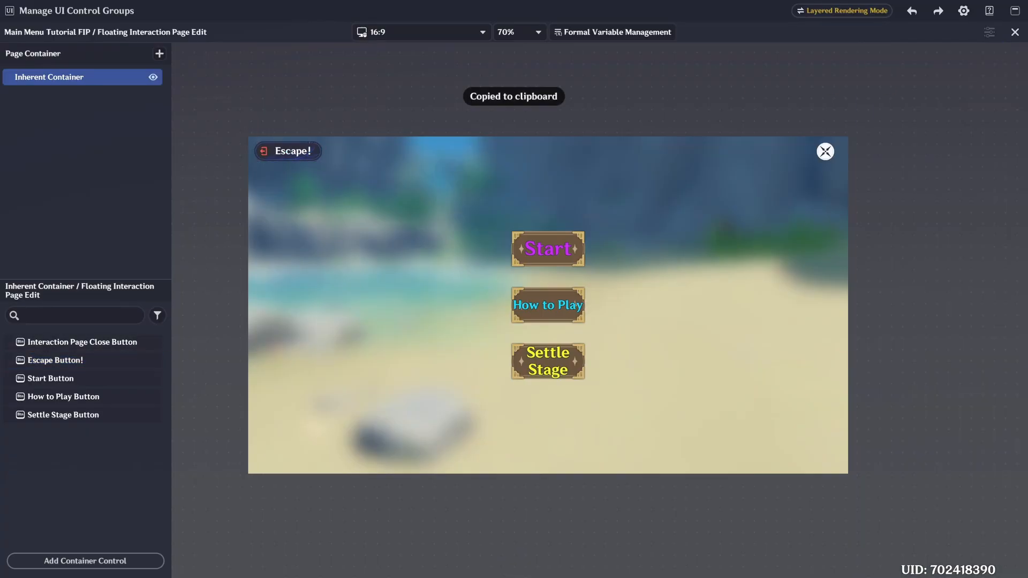
{"action": "key", "text": "alt+Tab"}
{"action": "middle_click_drag", "start_coordinate": [616, 211], "coordinate": [561, 153]}
{"action": "left_click", "coordinate": [769, 247]}
{"action": "left_click", "coordinate": [744, 248]}
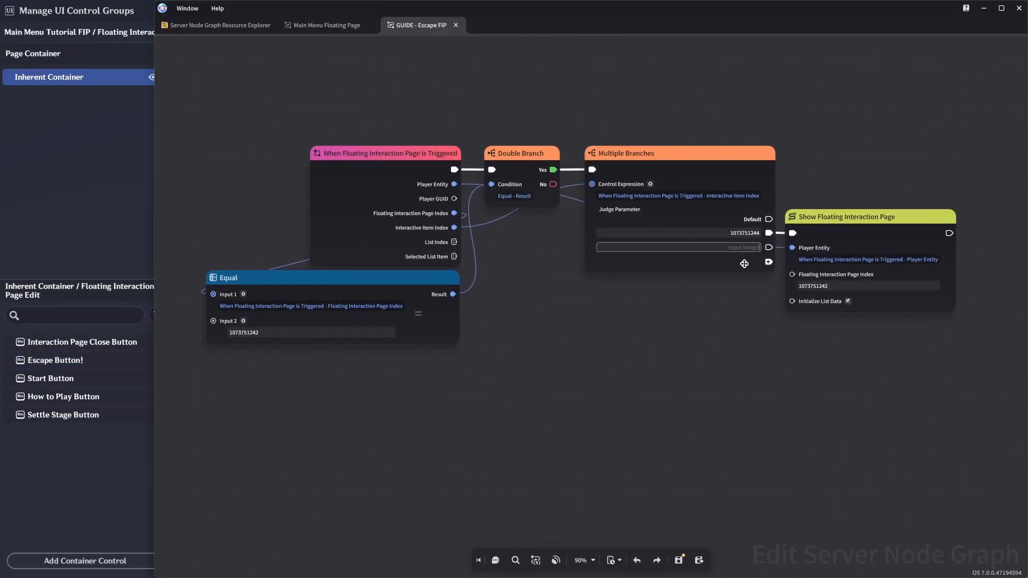
{"action": "left_click_drag", "start_coordinate": [760, 260], "coordinate": [733, 391]}
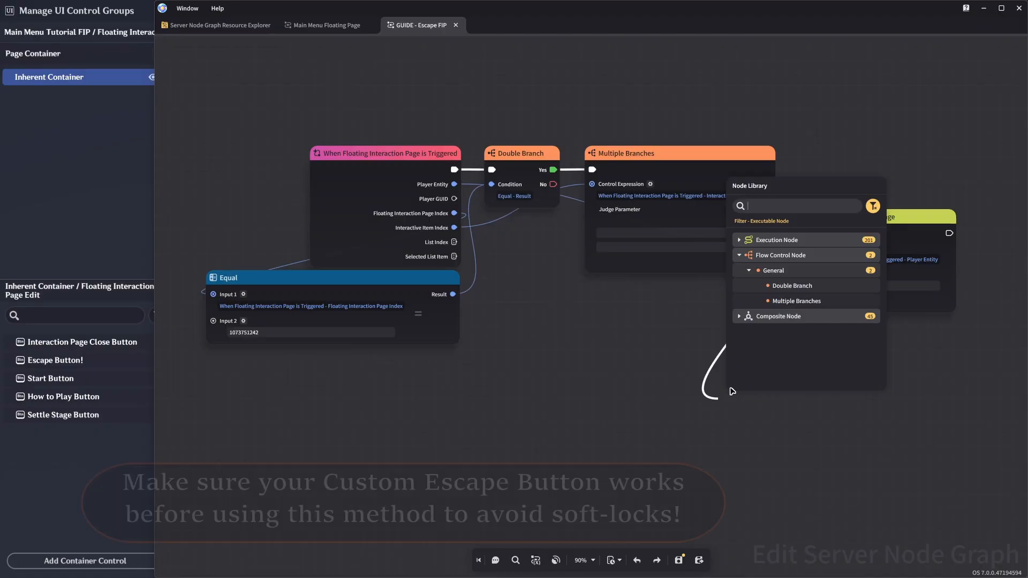
{"action": "left_click", "coordinate": [817, 272]}
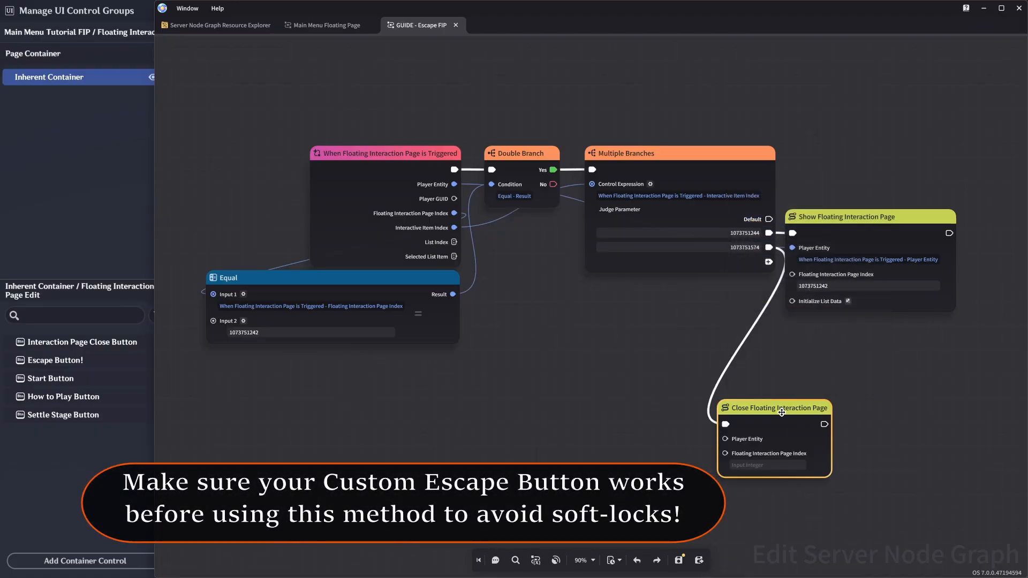
{"action": "left_click_drag", "start_coordinate": [782, 411], "coordinate": [844, 331]}
{"action": "left_click_drag", "start_coordinate": [711, 184], "coordinate": [454, 184]}
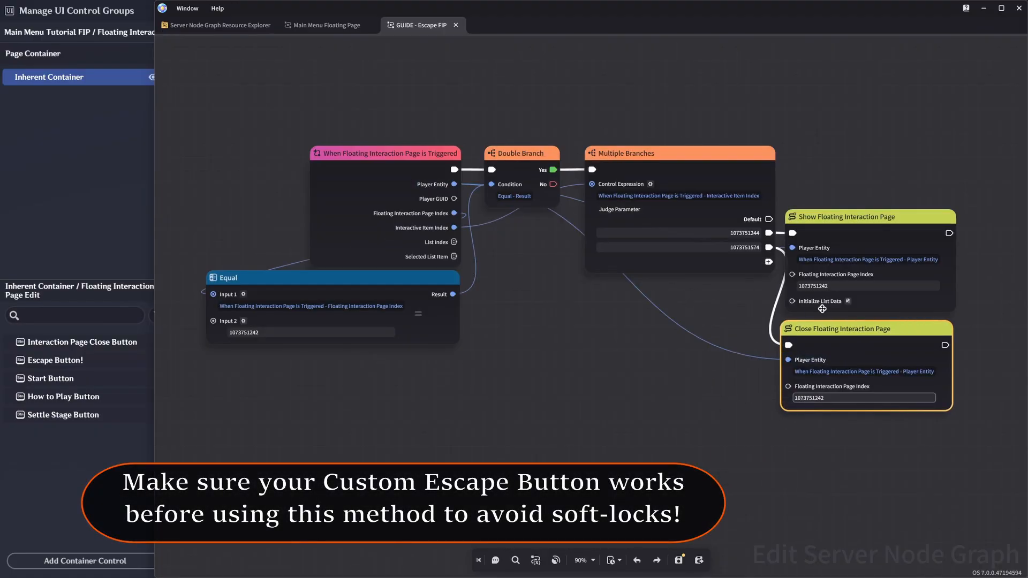
{"action": "left_click_drag", "start_coordinate": [824, 327], "coordinate": [832, 322]}
{"action": "left_click", "coordinate": [713, 327]}
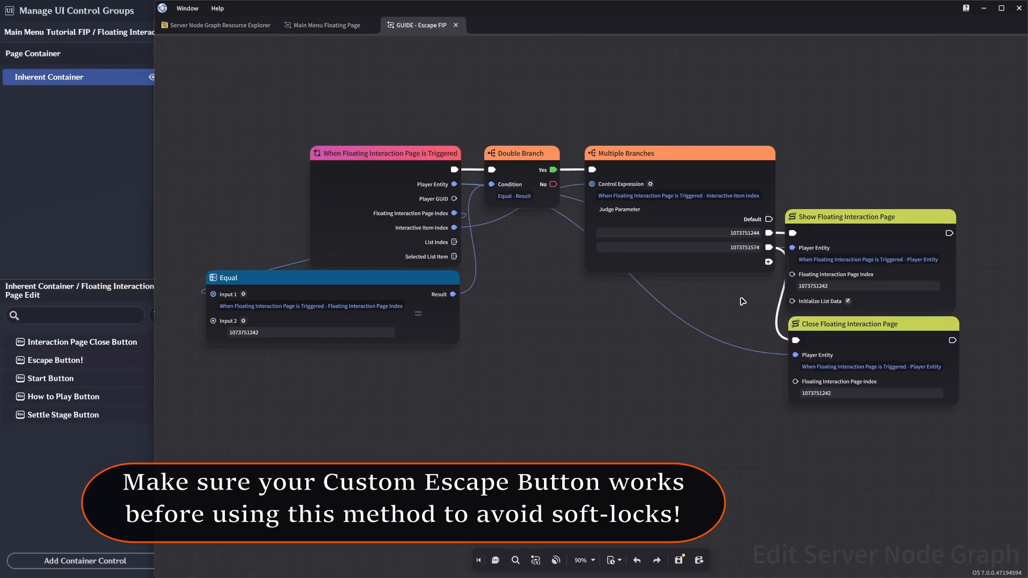
- Move the Close Floating Interaction Page node lower in the graph and give it a pinned comment reading "Custom Escape Button"
{"action": "middle_click_drag", "start_coordinate": [742, 301], "coordinate": [700, 344]}
{"action": "left_click_drag", "start_coordinate": [777, 370], "coordinate": [773, 431]}
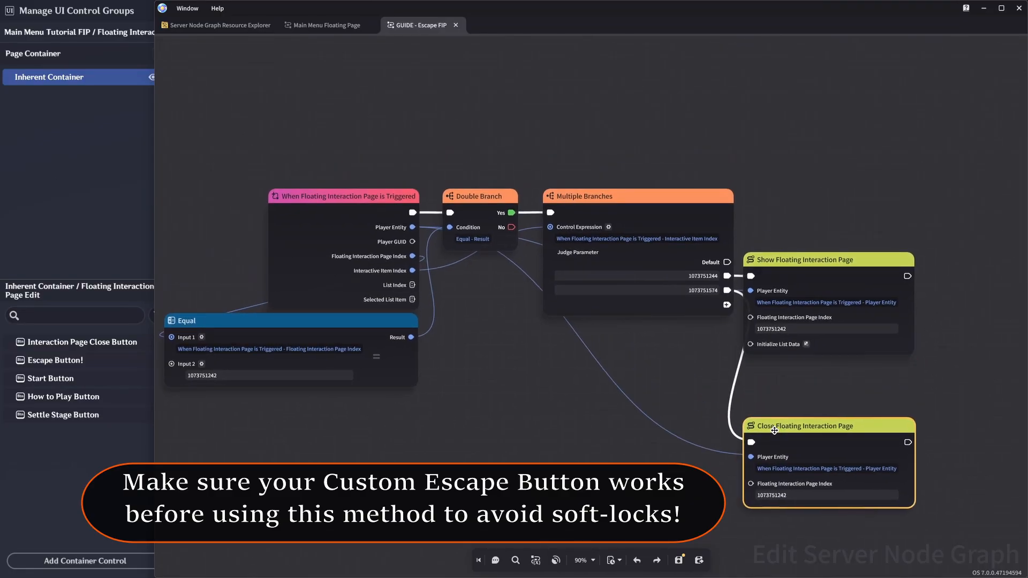
{"action": "right_click", "coordinate": [774, 431]}
{"action": "left_click", "coordinate": [794, 492]}
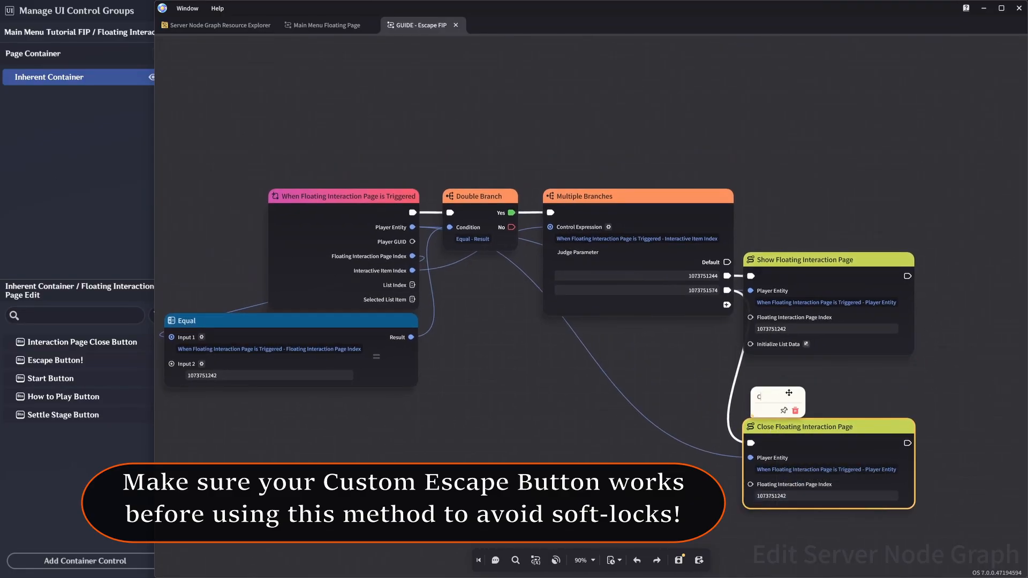
{"action": "type", "text": "Custom Escape Button"}
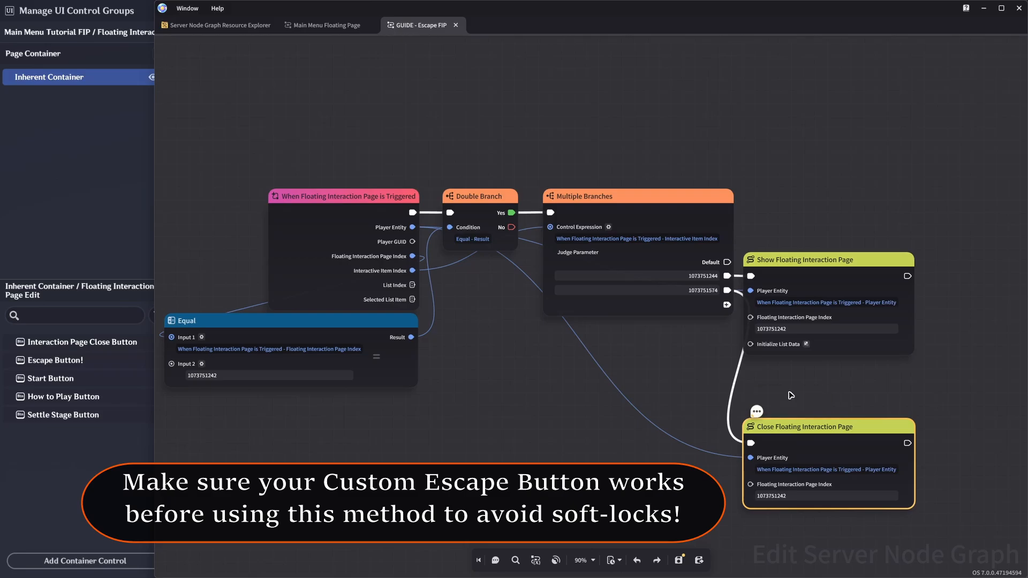
{"action": "left_click", "coordinate": [803, 413]}
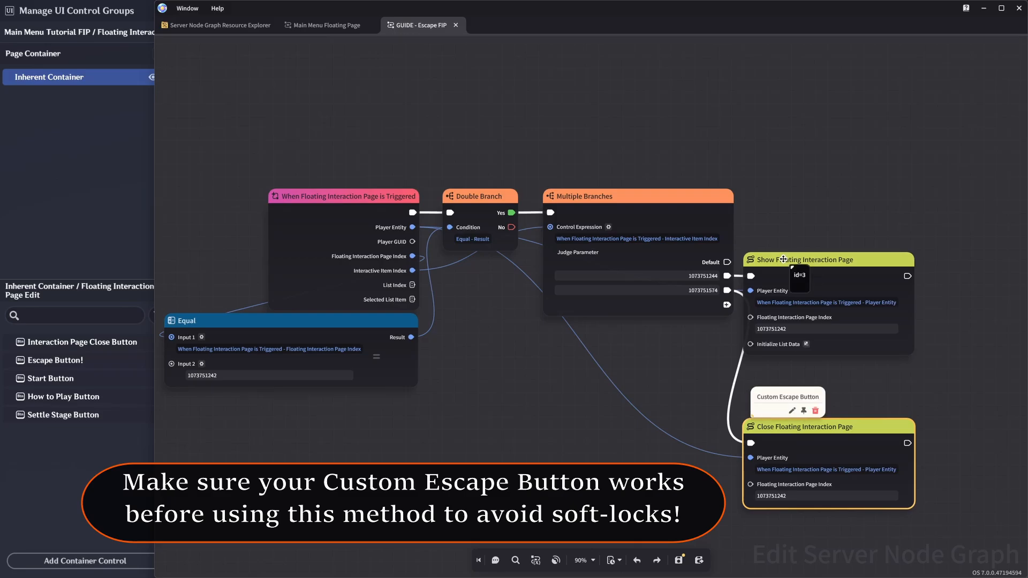
- Save the GUIDE - Escape FIP node graph
{"action": "left_click_drag", "start_coordinate": [784, 235], "coordinate": [840, 202]}
{"action": "right_click", "coordinate": [793, 272]}
{"action": "left_click", "coordinate": [679, 559]}
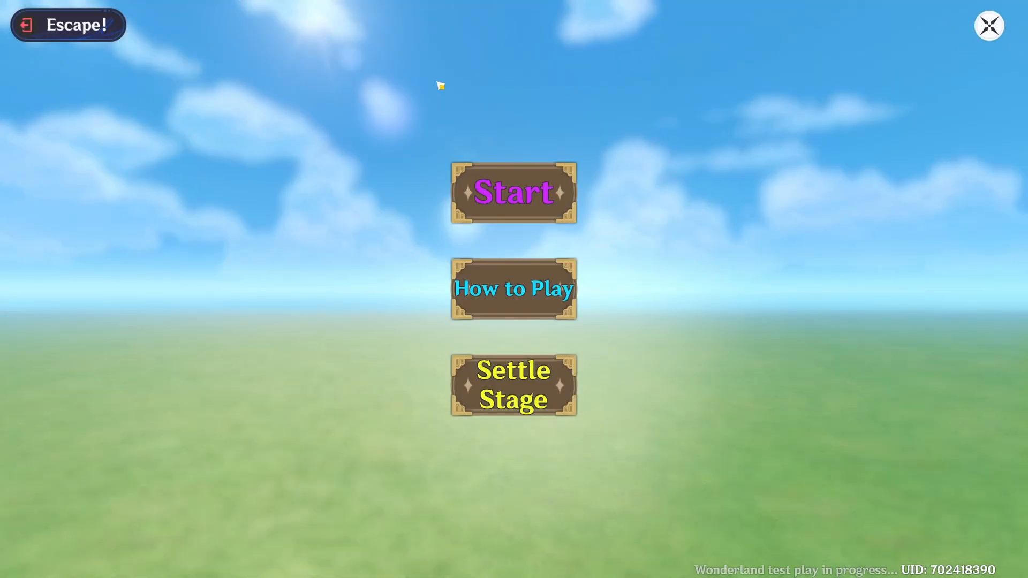
- Test closing the main menu page with the Escape! button in test play, and exit the stage
{"action": "left_click", "coordinate": [63, 36]}
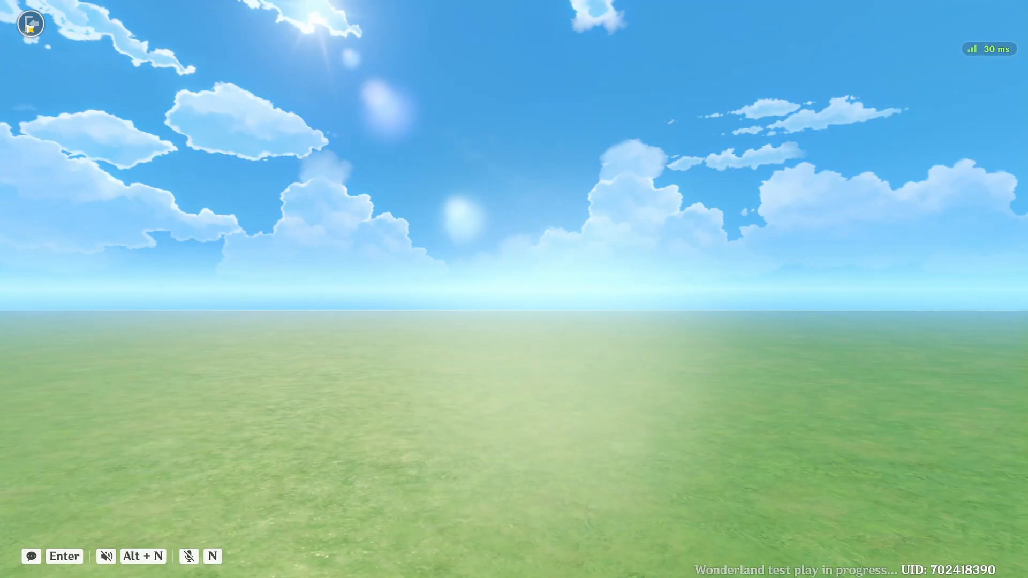
{"action": "left_click", "coordinate": [30, 26]}
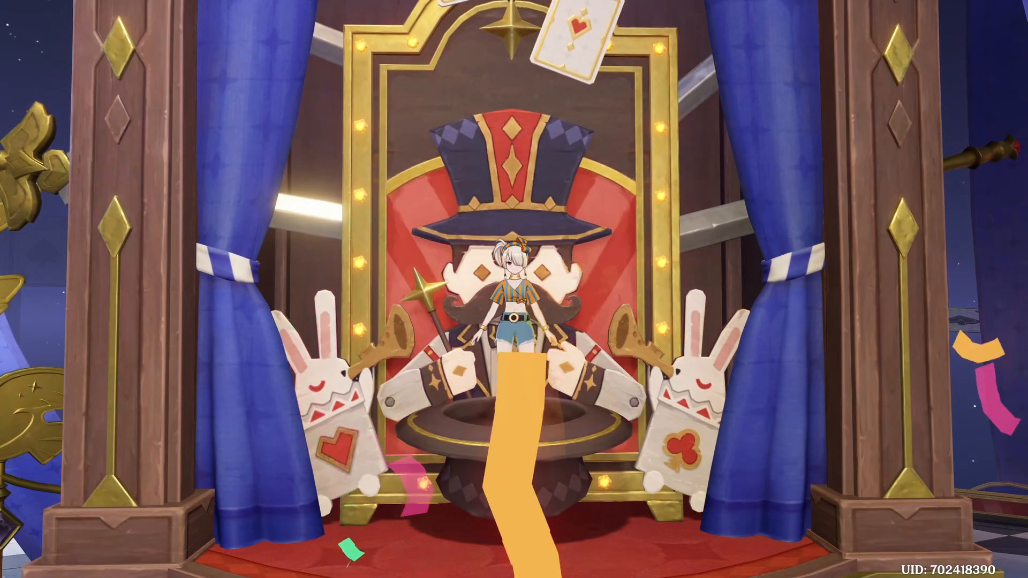